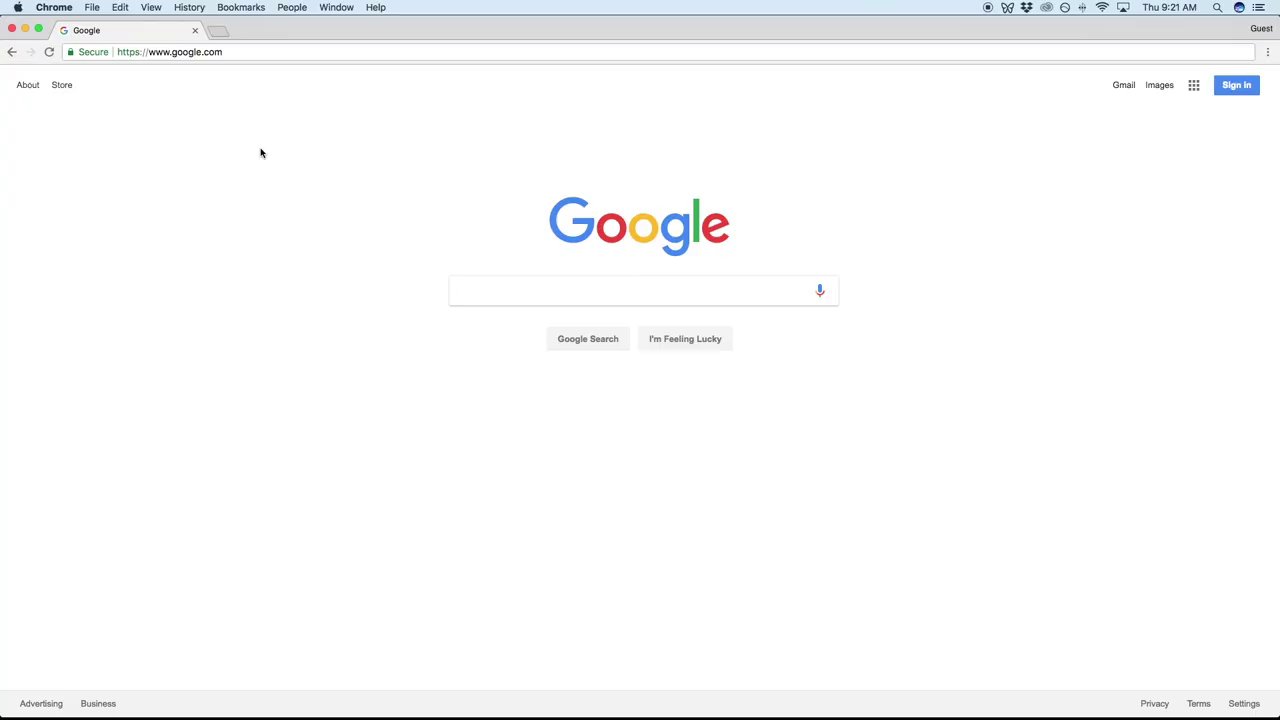
Download Vellum from vellum.pub and install it, declining the email list sign-up
click(234, 52)
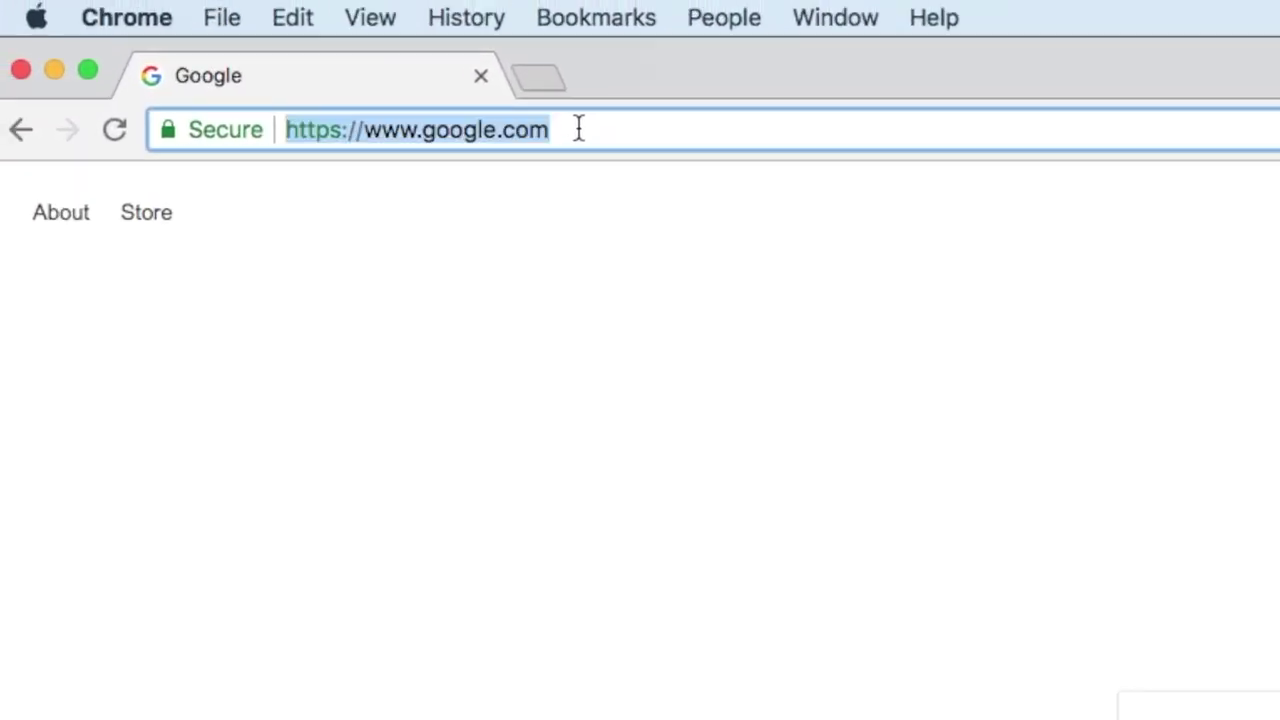
text(vellum.pu)
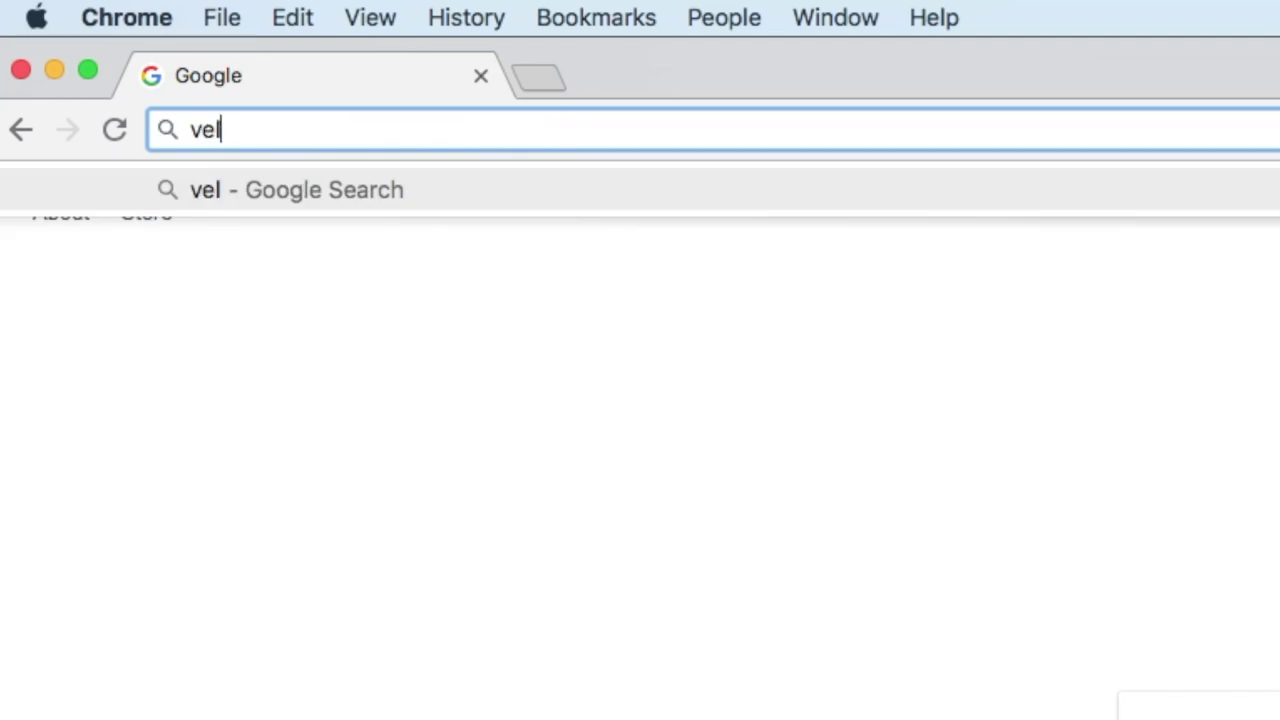
text(b)
key(Return)
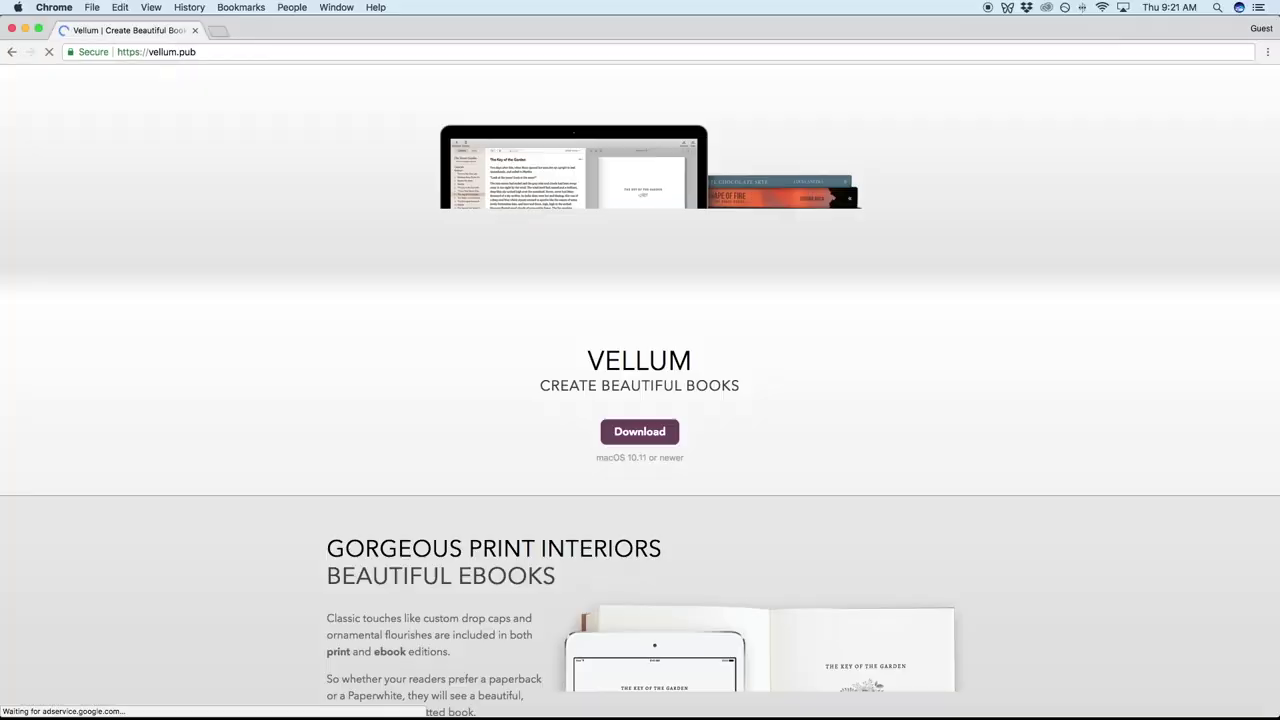
click(620, 432)
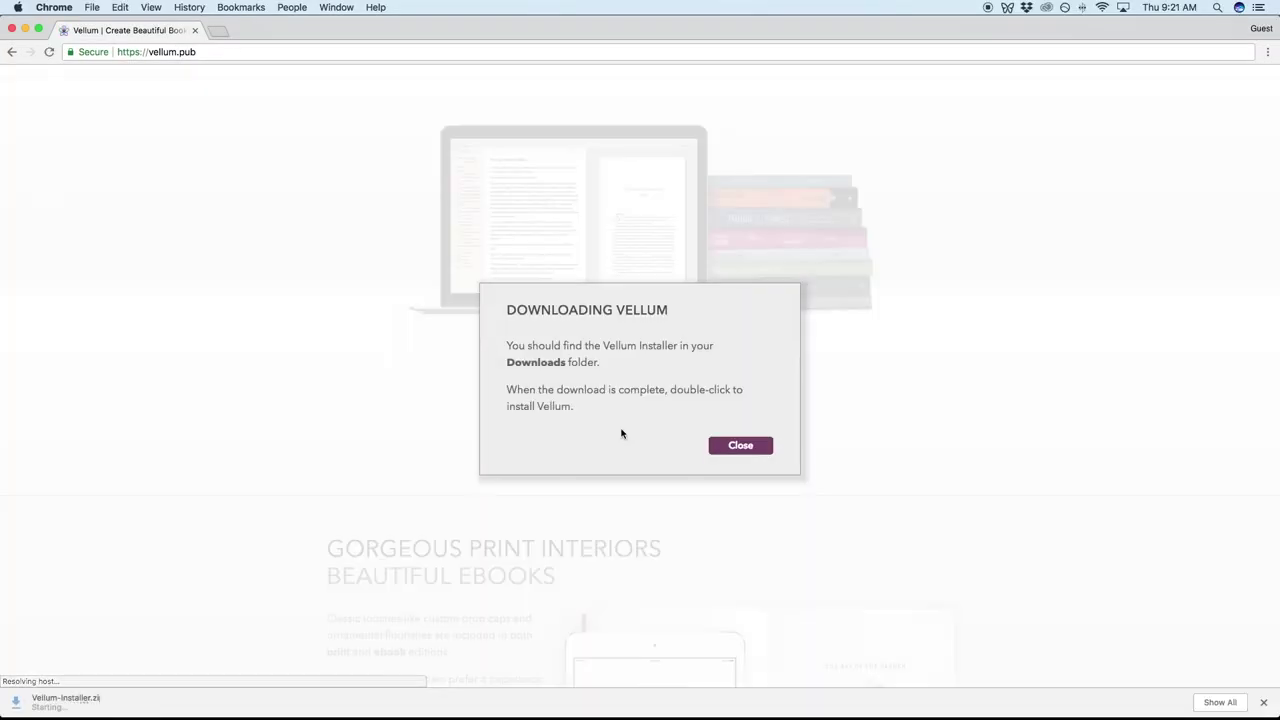
click(740, 445)
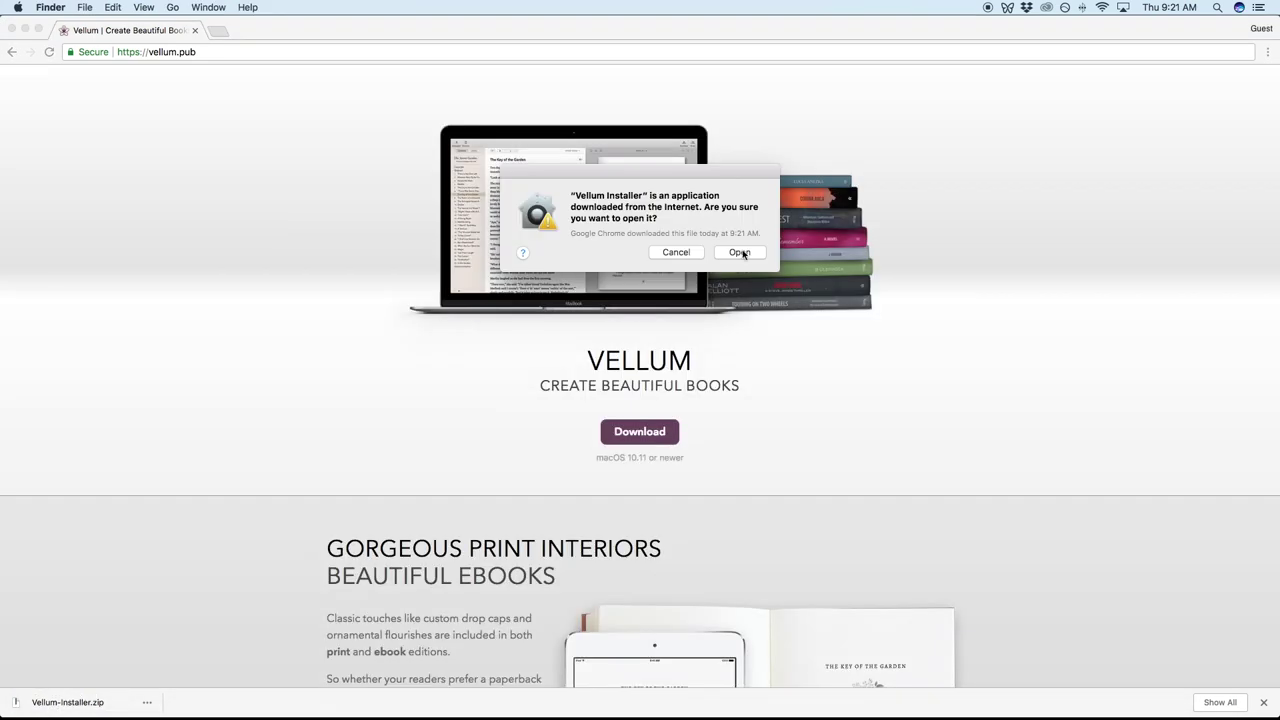
click(737, 251)
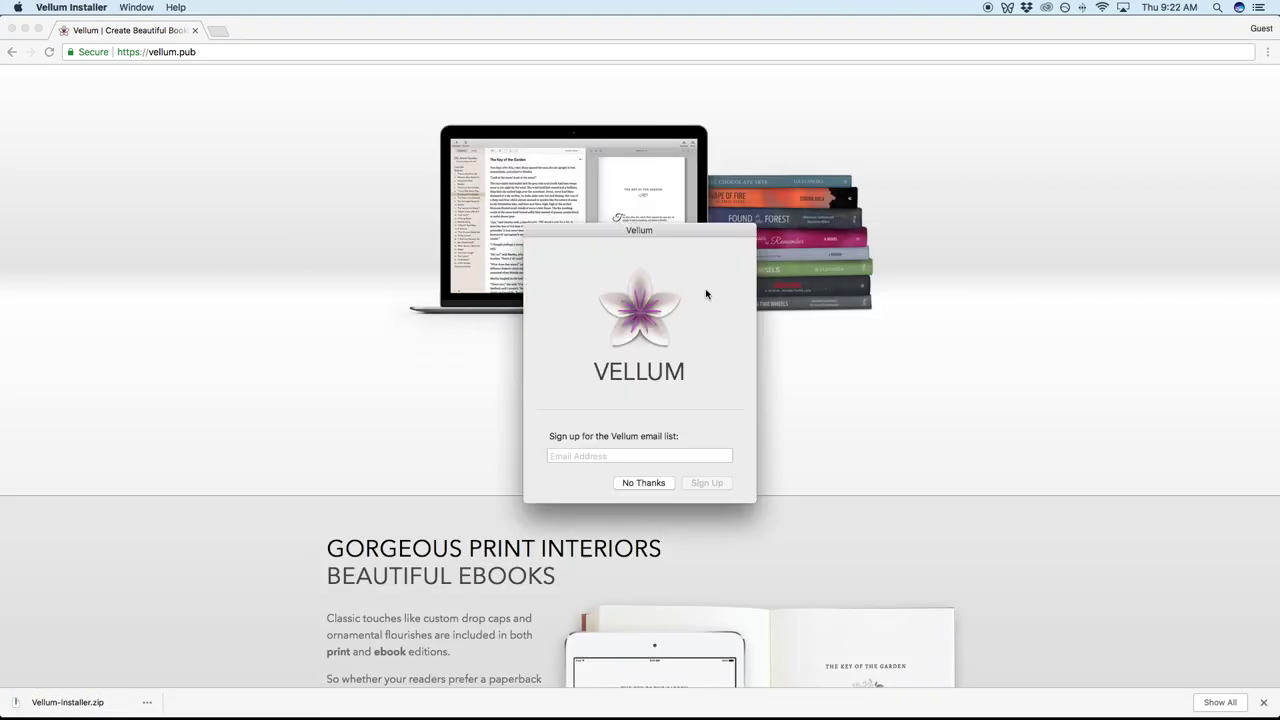
click(663, 484)
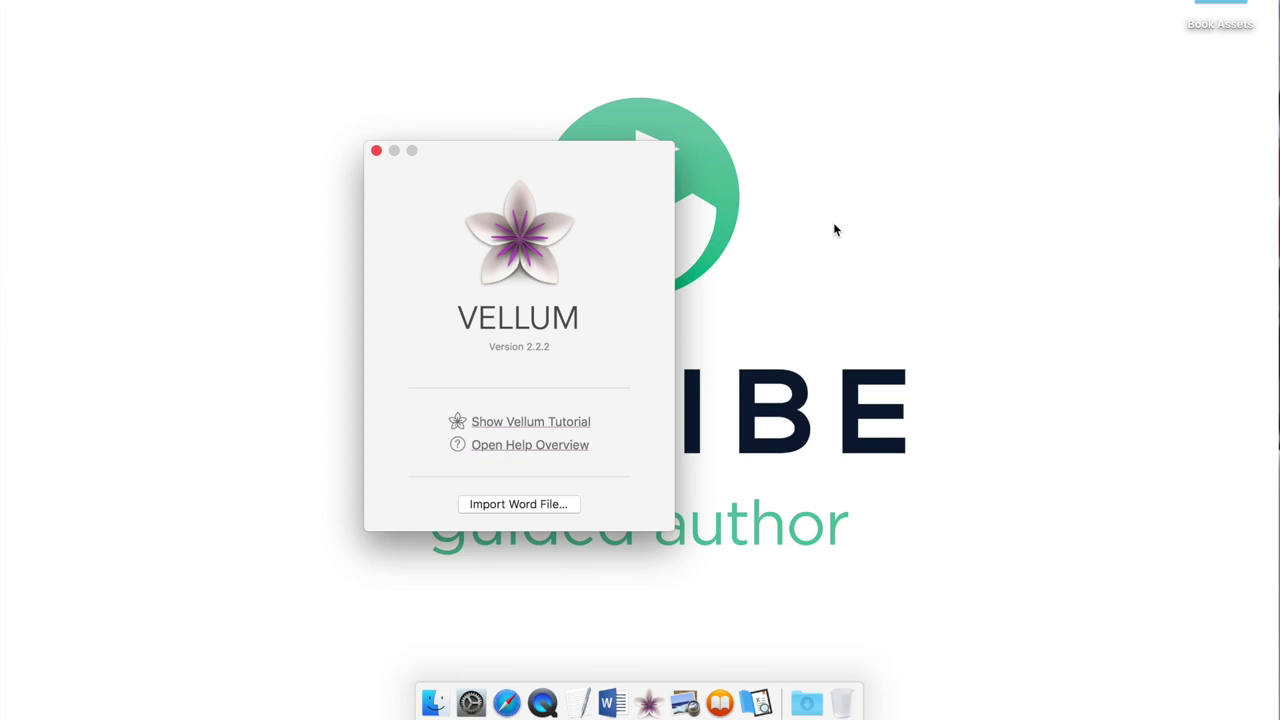
click(474, 705)
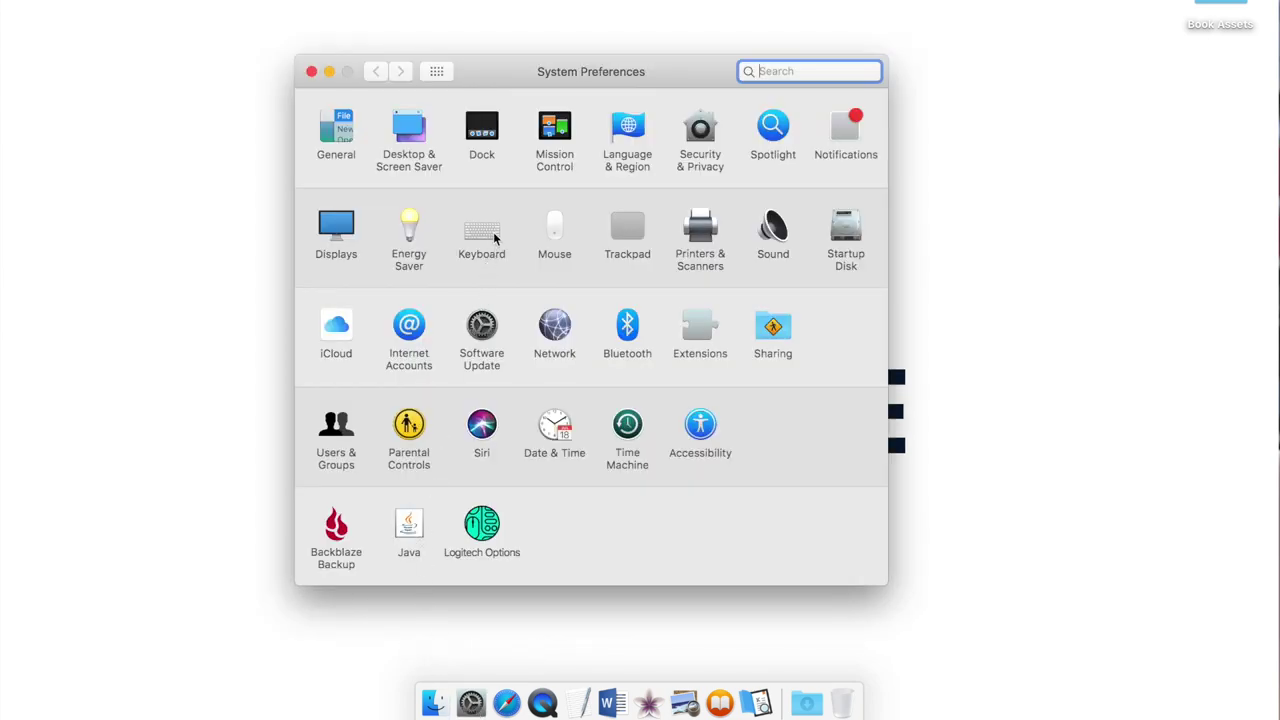
click(493, 235)
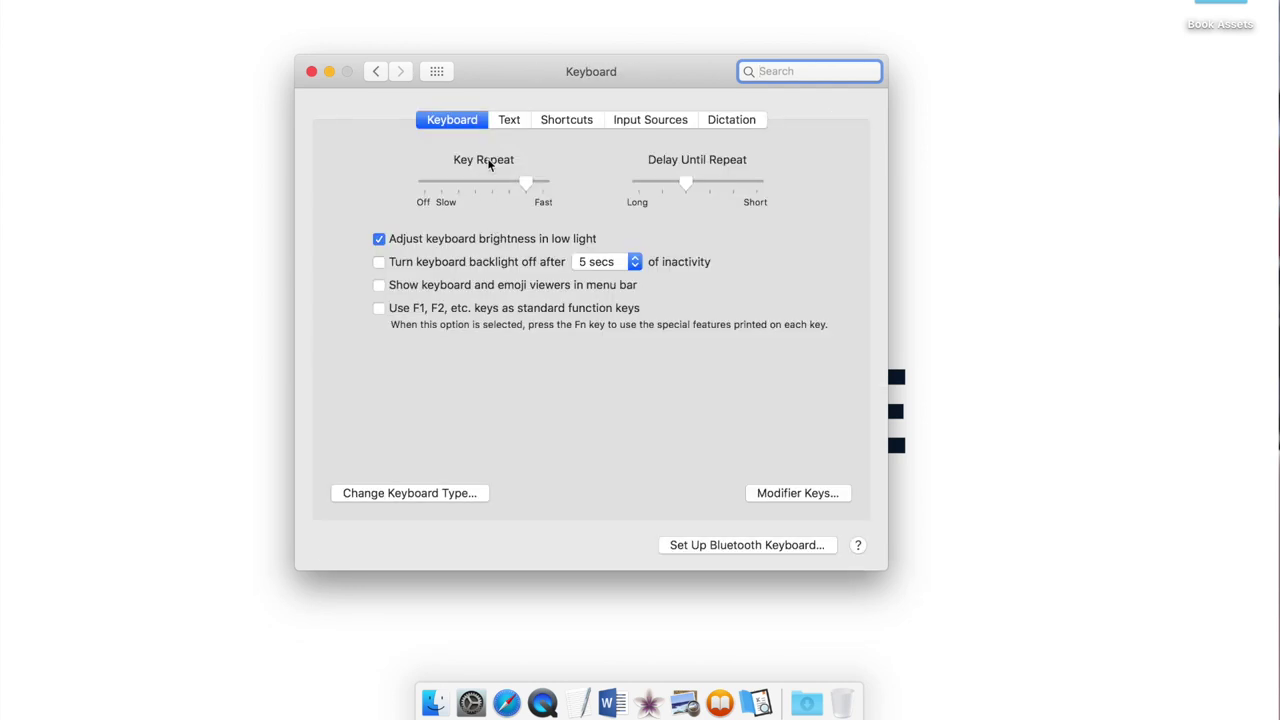
click(508, 120)
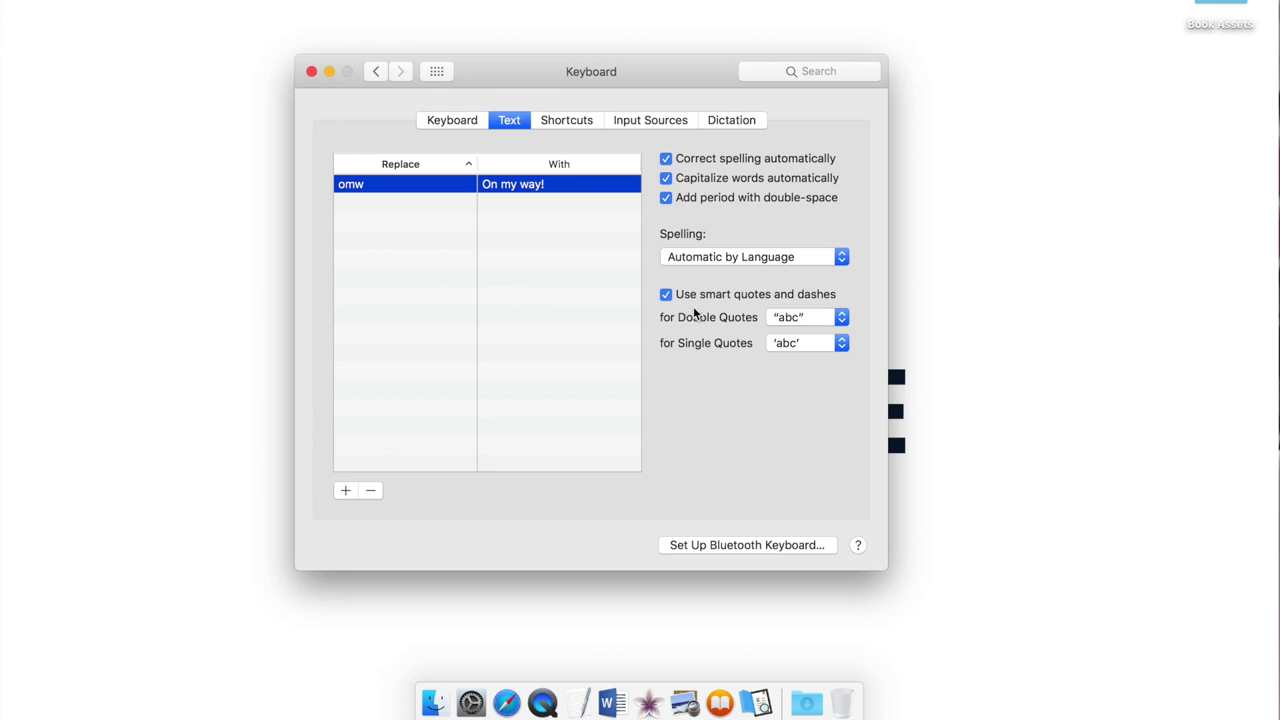
click(311, 73)
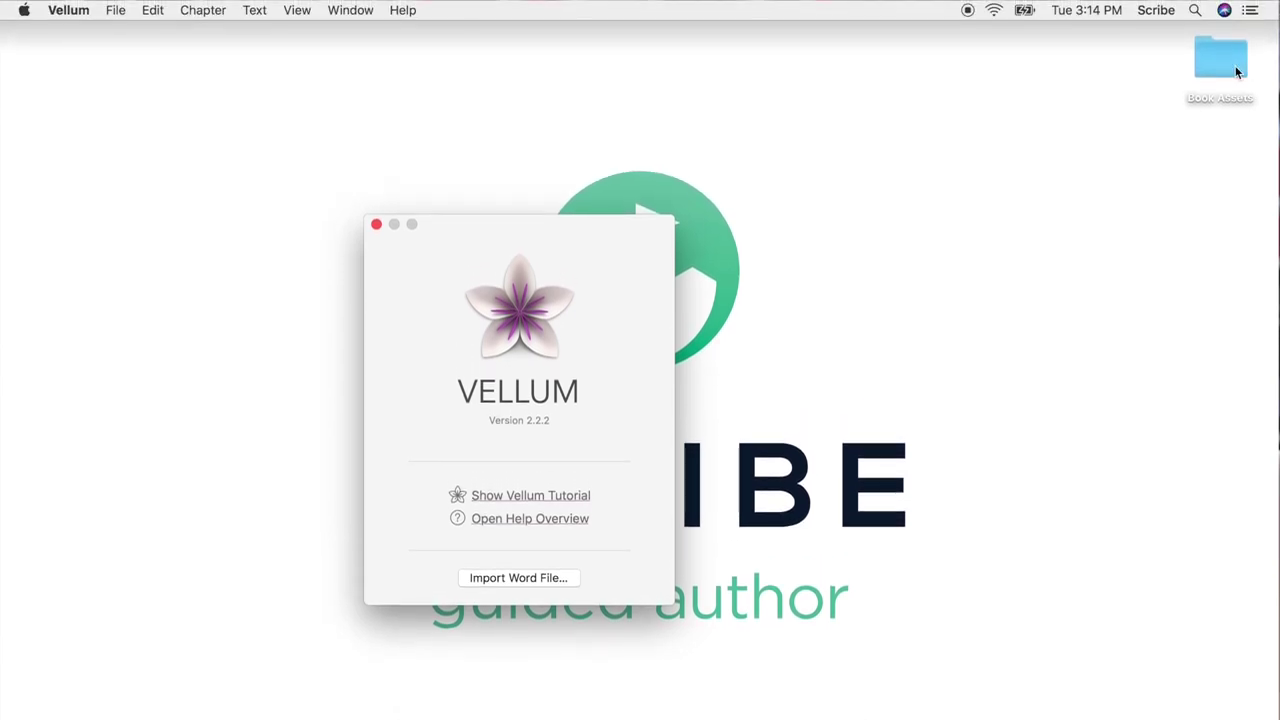
In the Book Assets folder, preview cover.jpg, logo.png and the author.jpg photo
double_click(1222, 62)
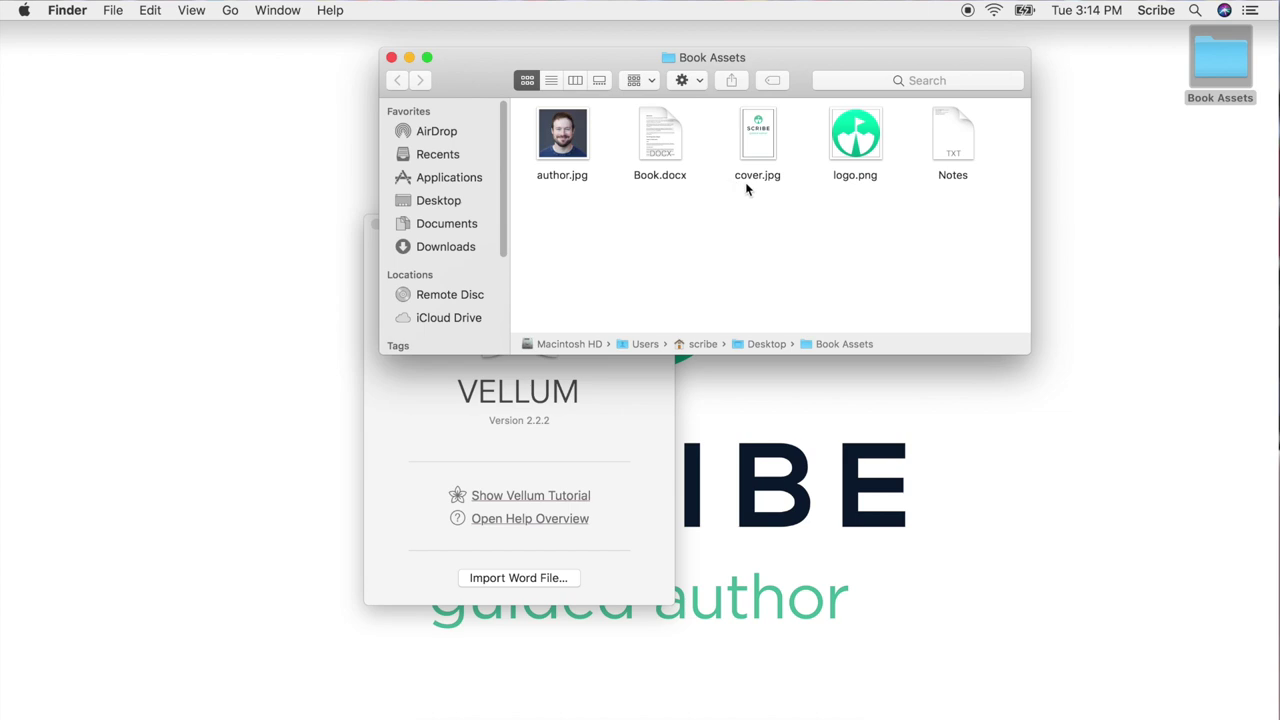
double_click(760, 143)
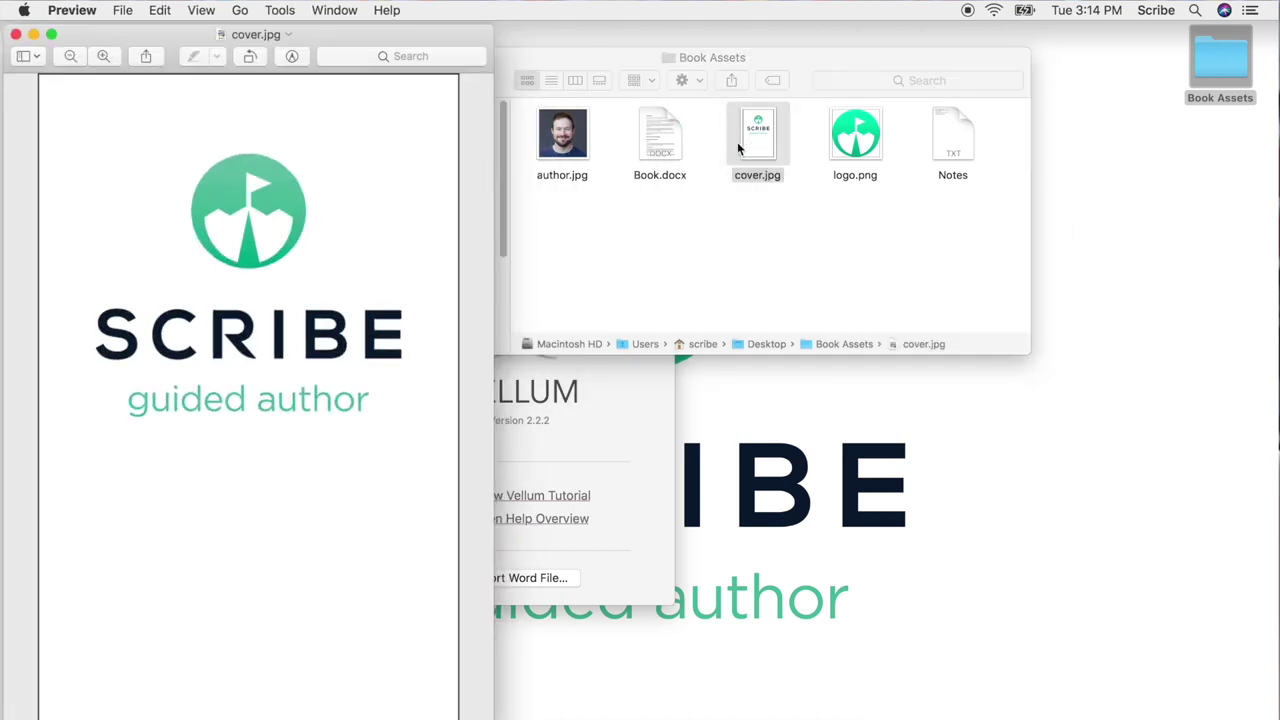
double_click(855, 140)
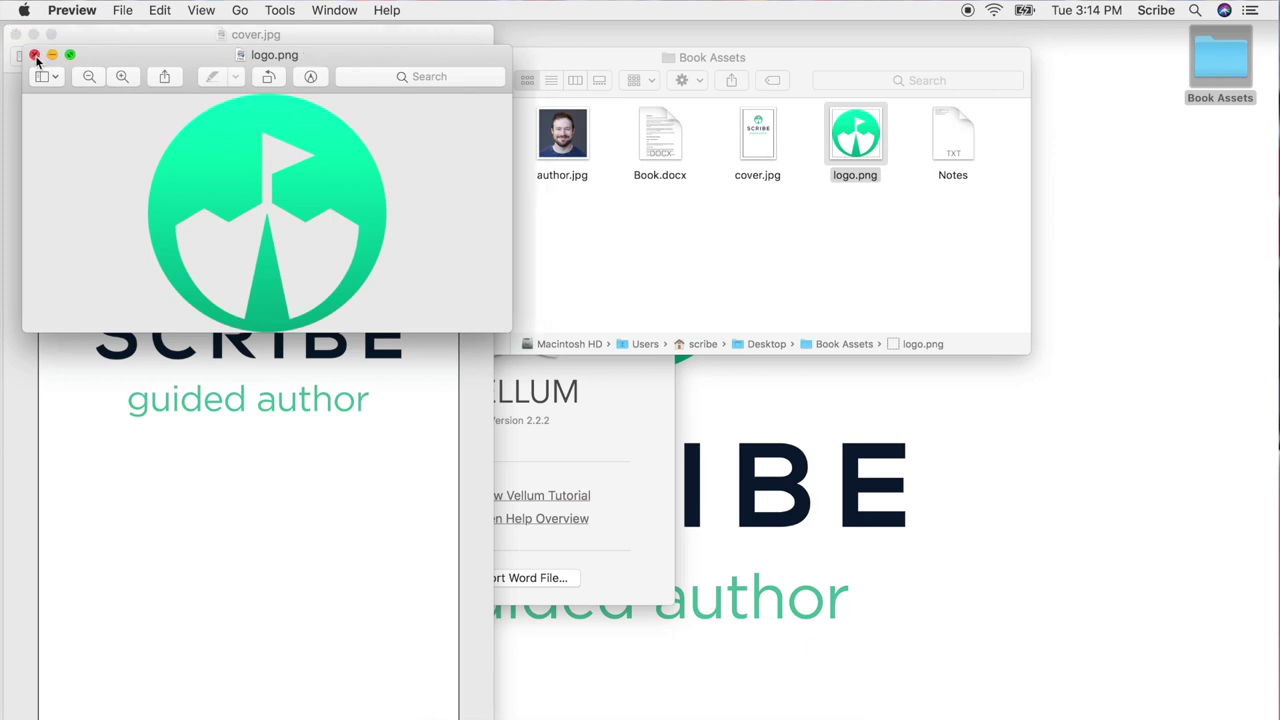
click(34, 54)
click(16, 34)
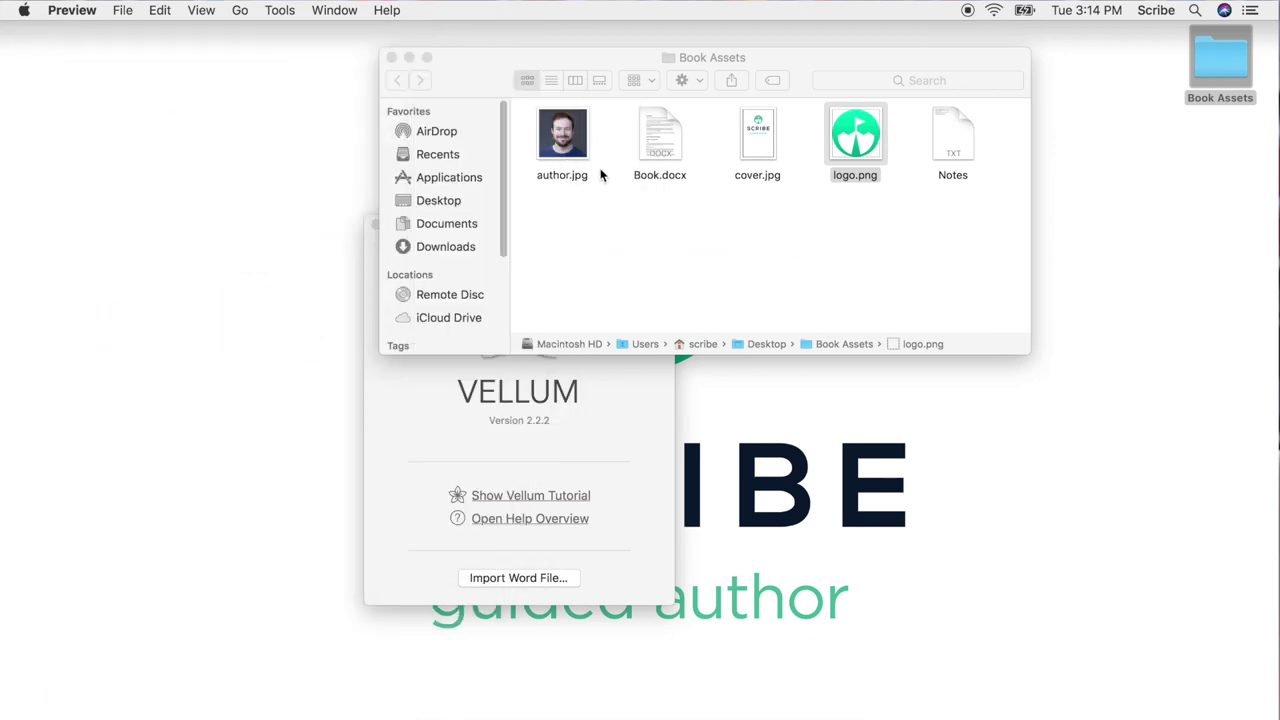
click(585, 138)
key(space)
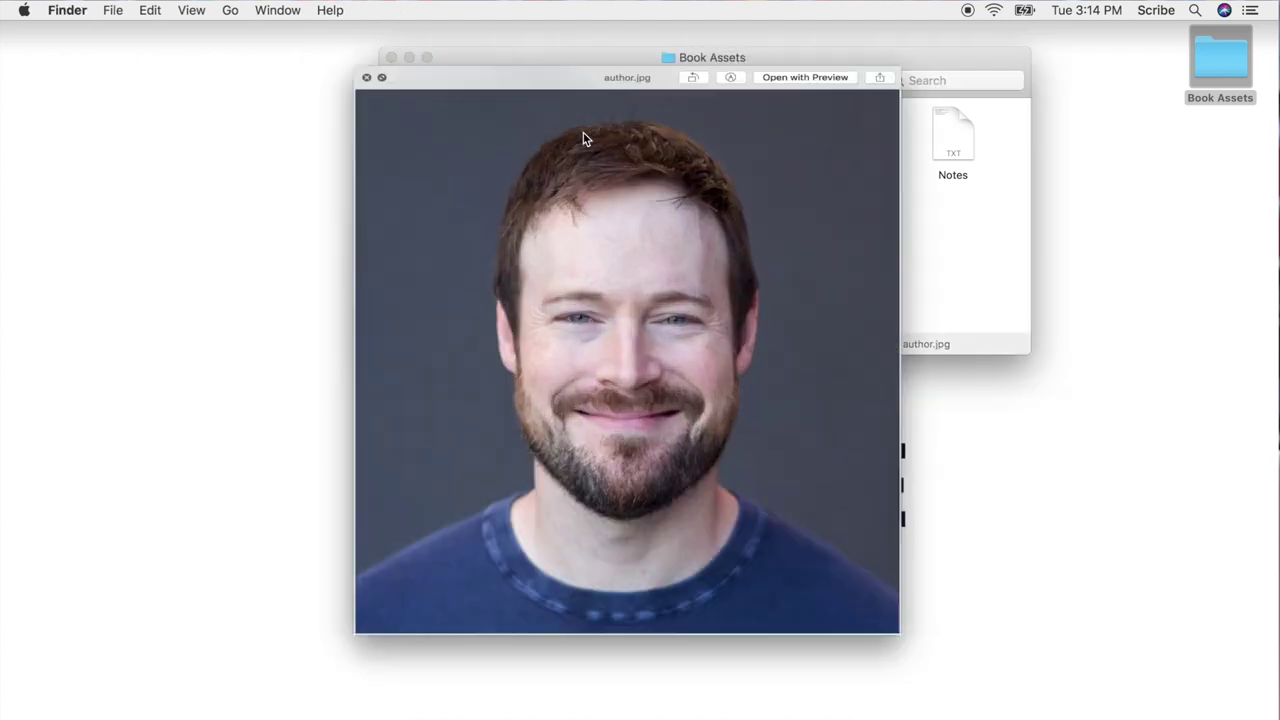
key(space)
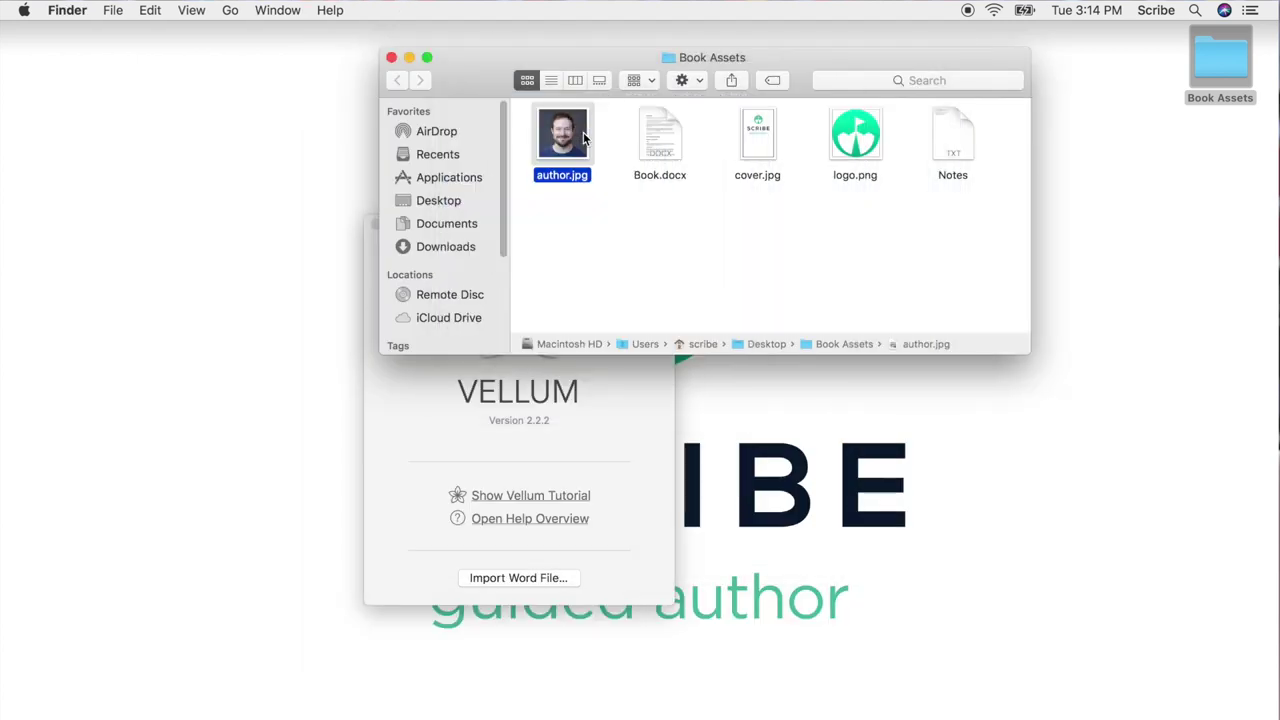
Open the Notes file with the book details, then open Book.docx in Word
double_click(955, 140)
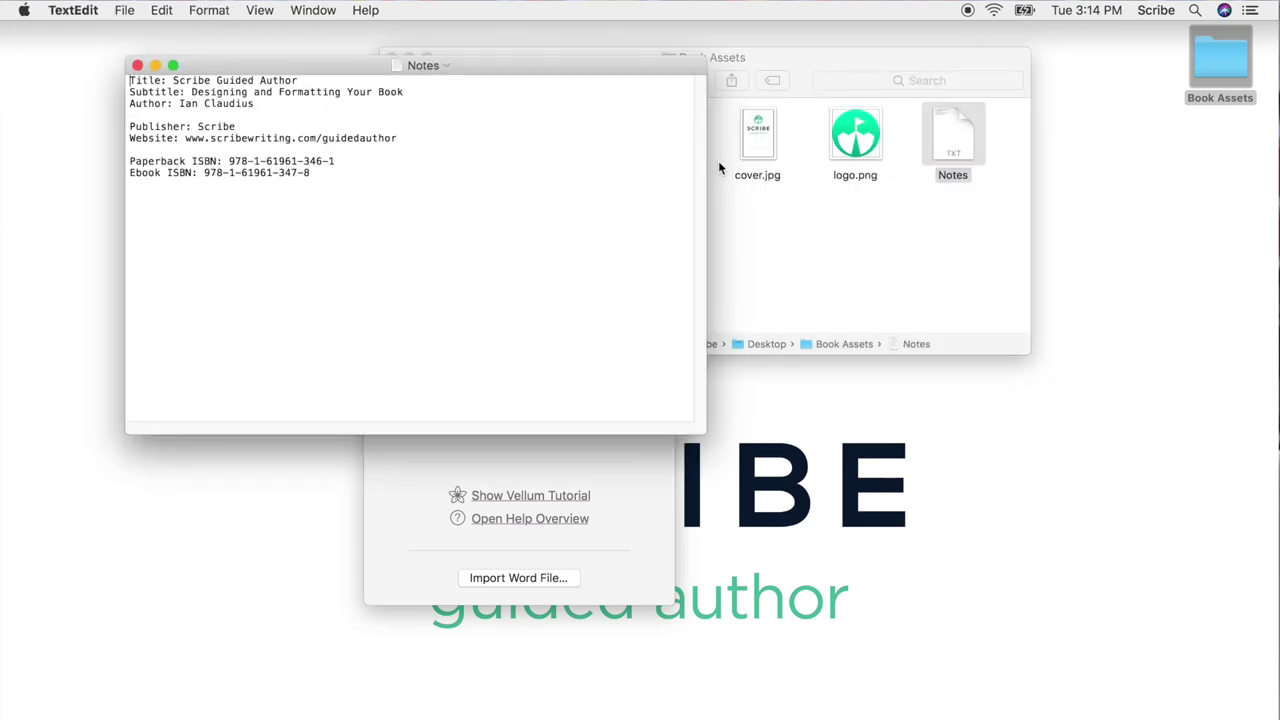
click(757, 214)
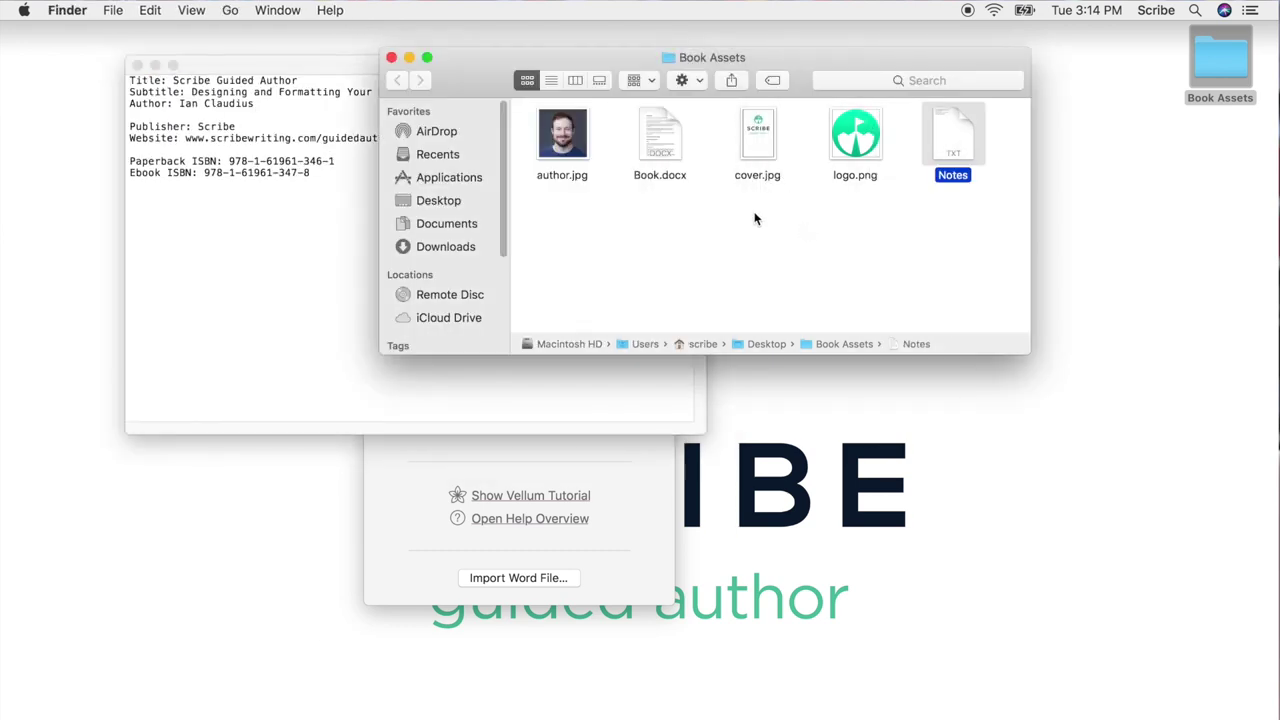
double_click(666, 127)
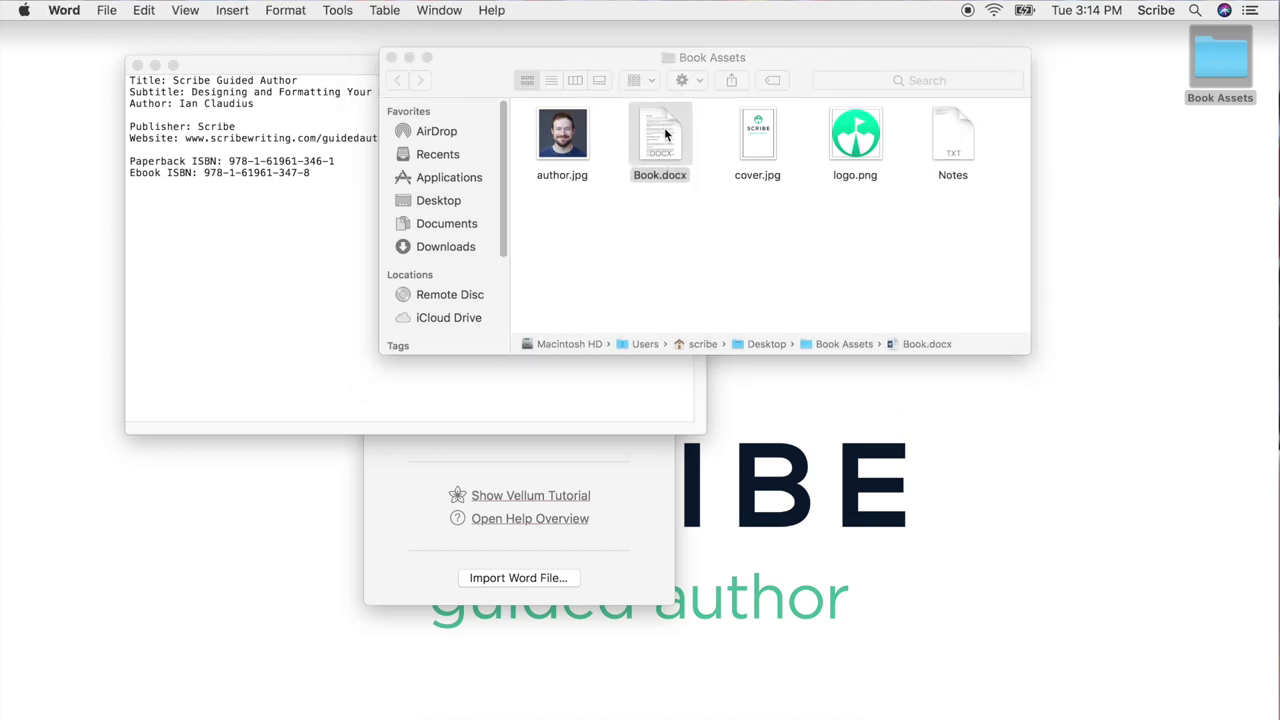
Upgrade Book.docx to the current Word format with Convert Document, then close it
drag(486, 43, 666, 51)
drag(889, 567, 1137, 719)
scroll(724, 300, down, 6)
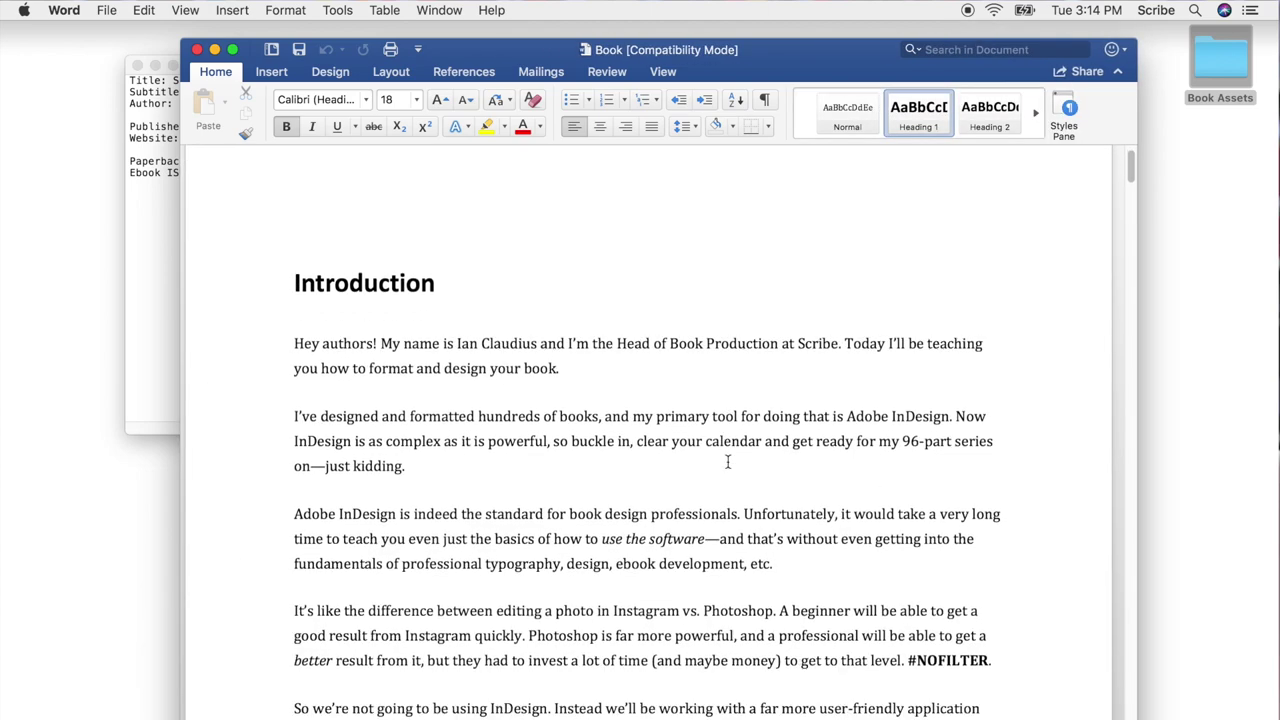
scroll(721, 452, down, 3)
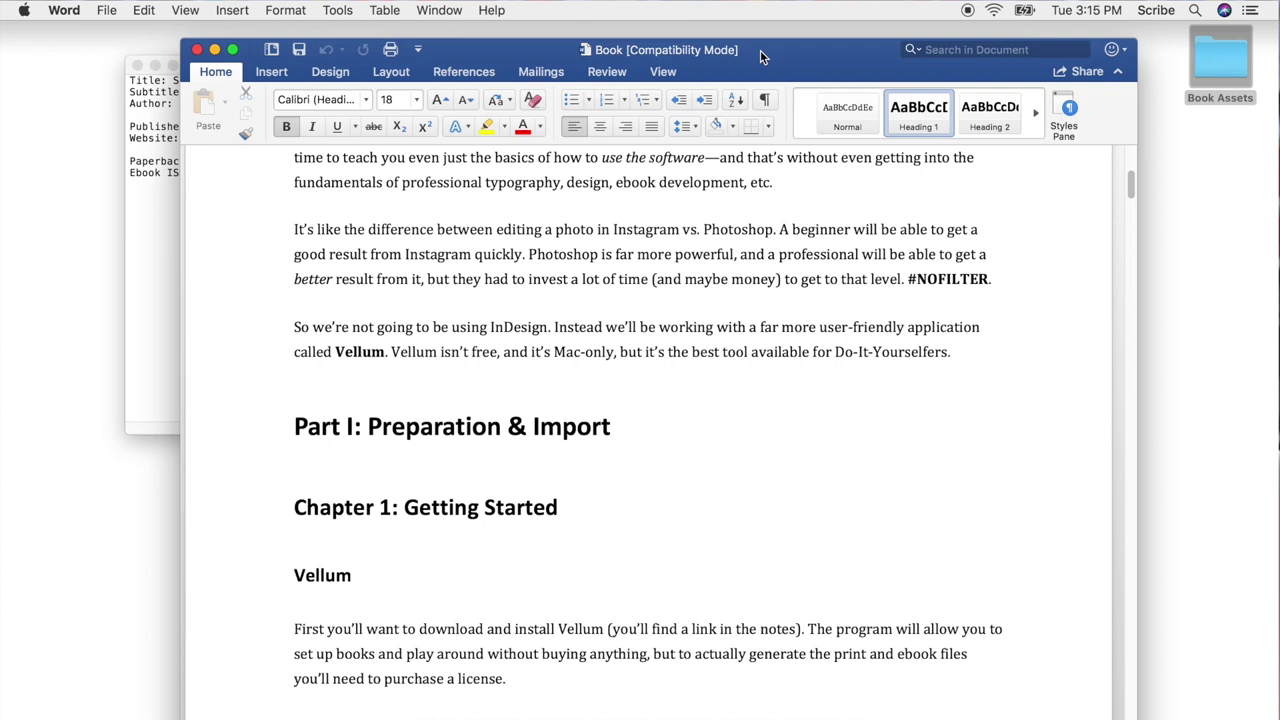
click(108, 10)
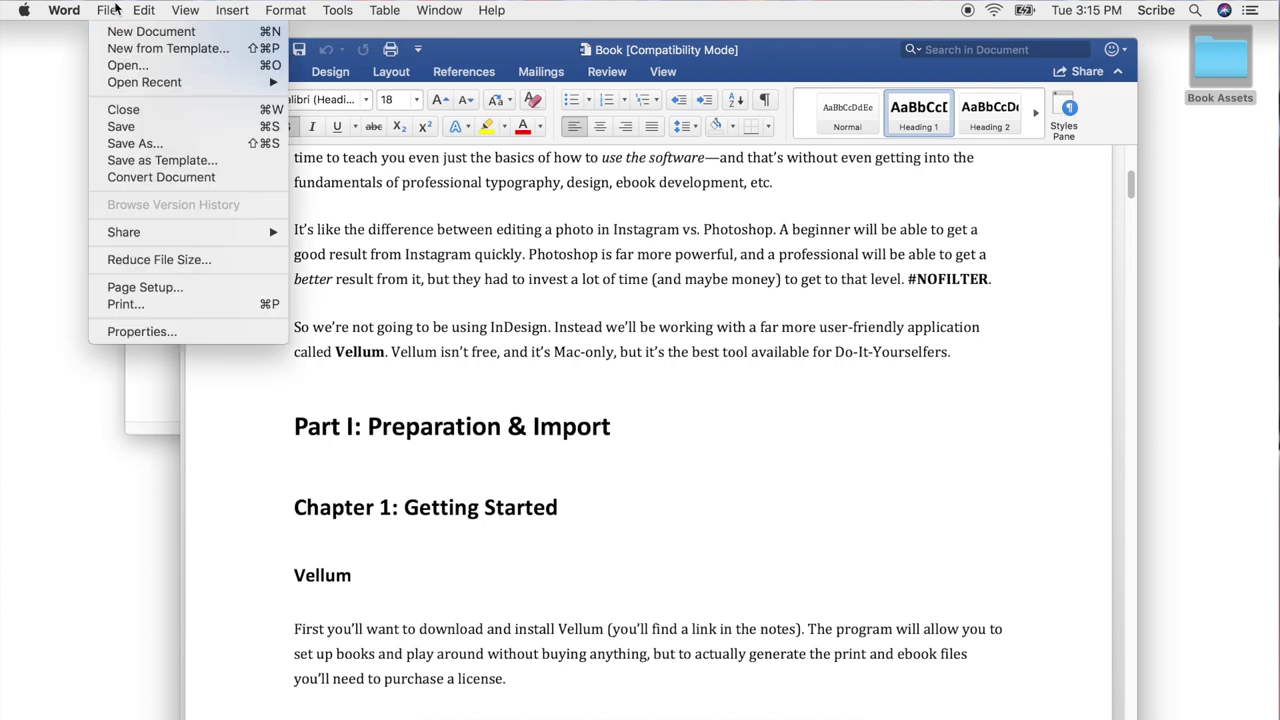
click(148, 178)
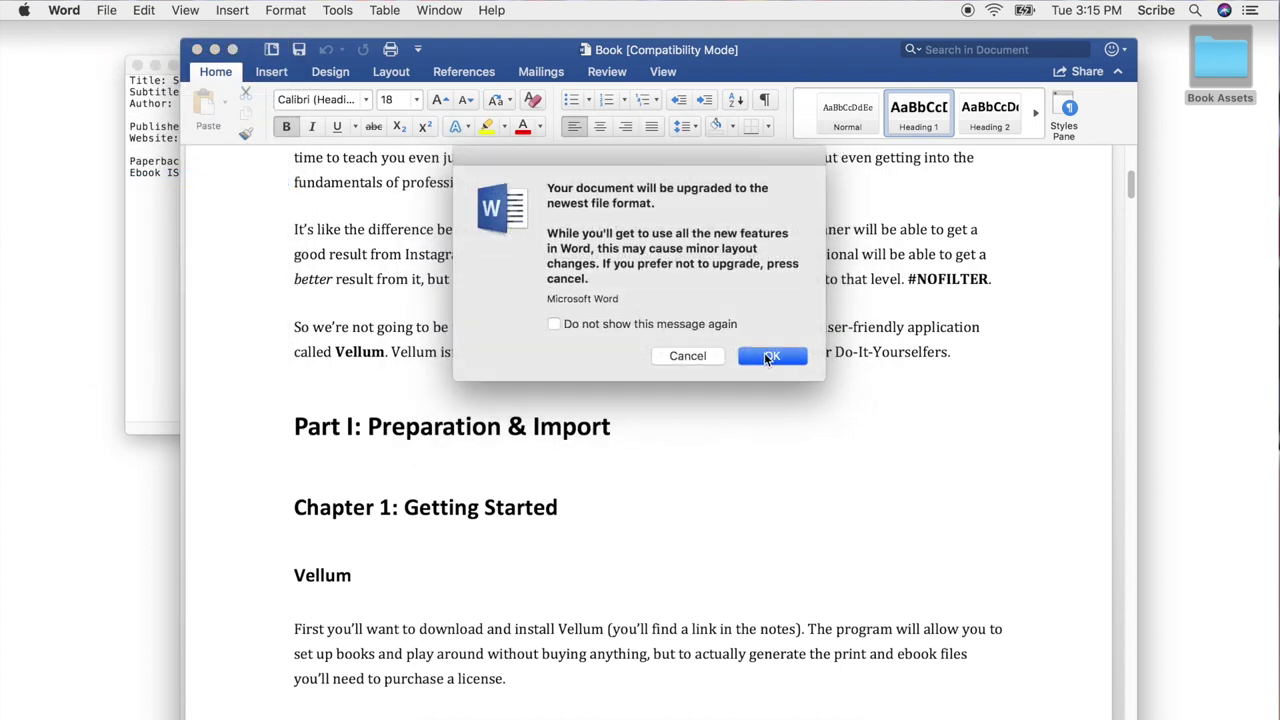
click(764, 352)
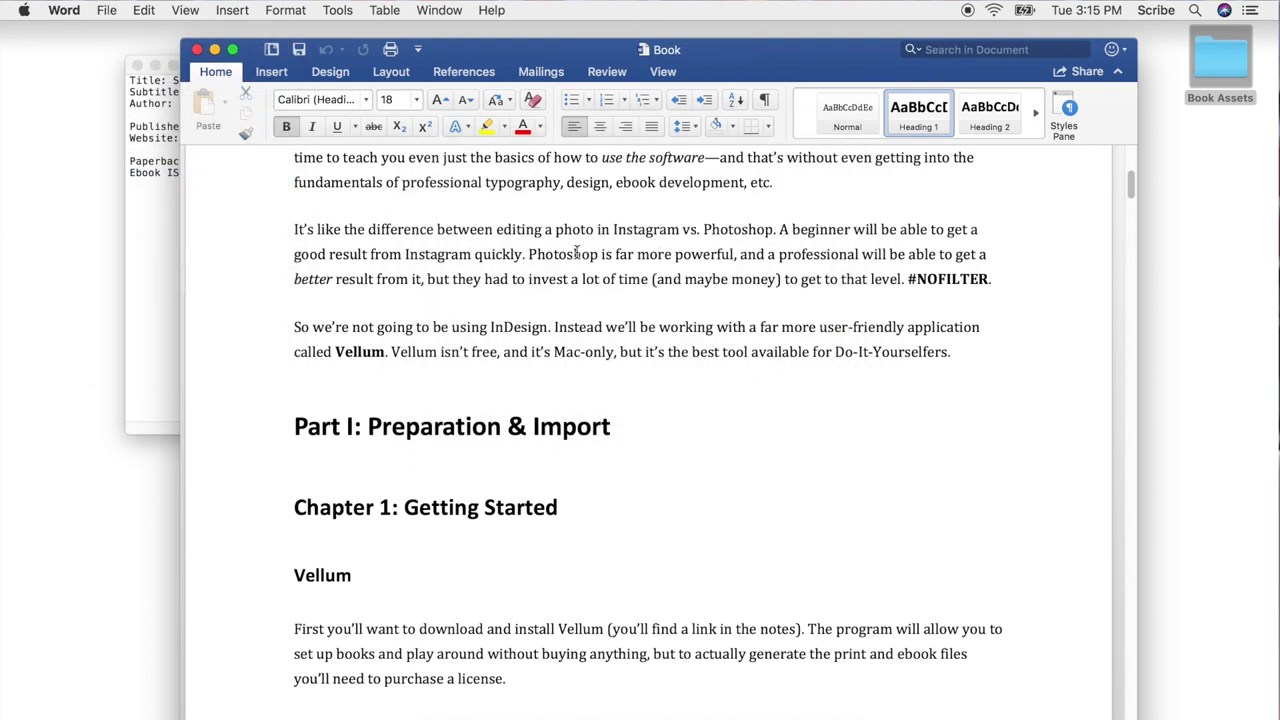
click(198, 50)
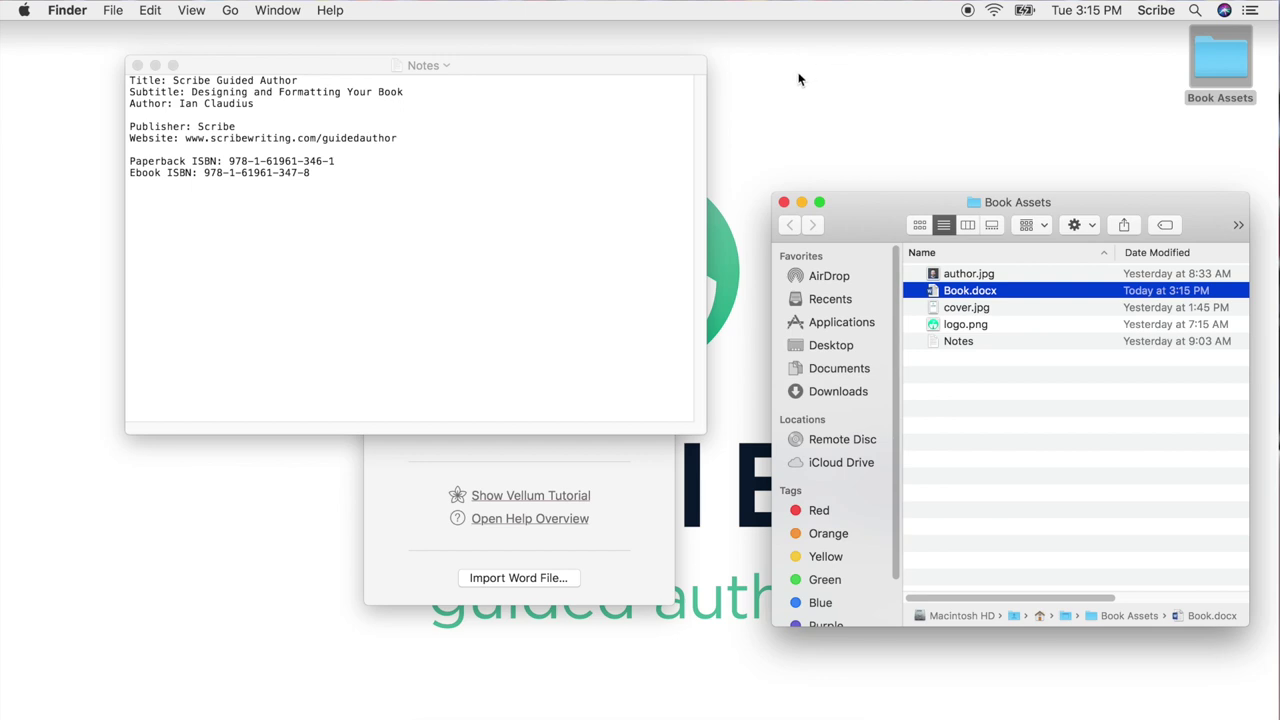
Import Desktop/Book Assets/Book.docx into Vellum and save the new book as My Book
click(636, 460)
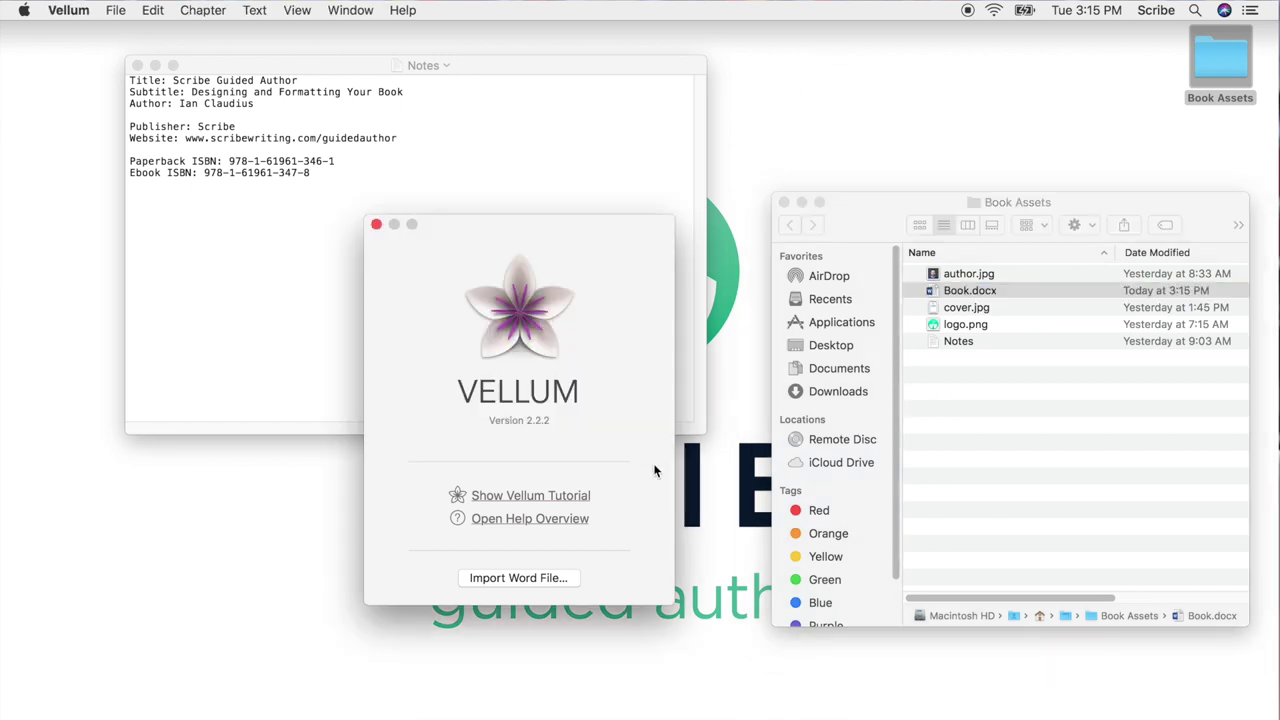
click(554, 579)
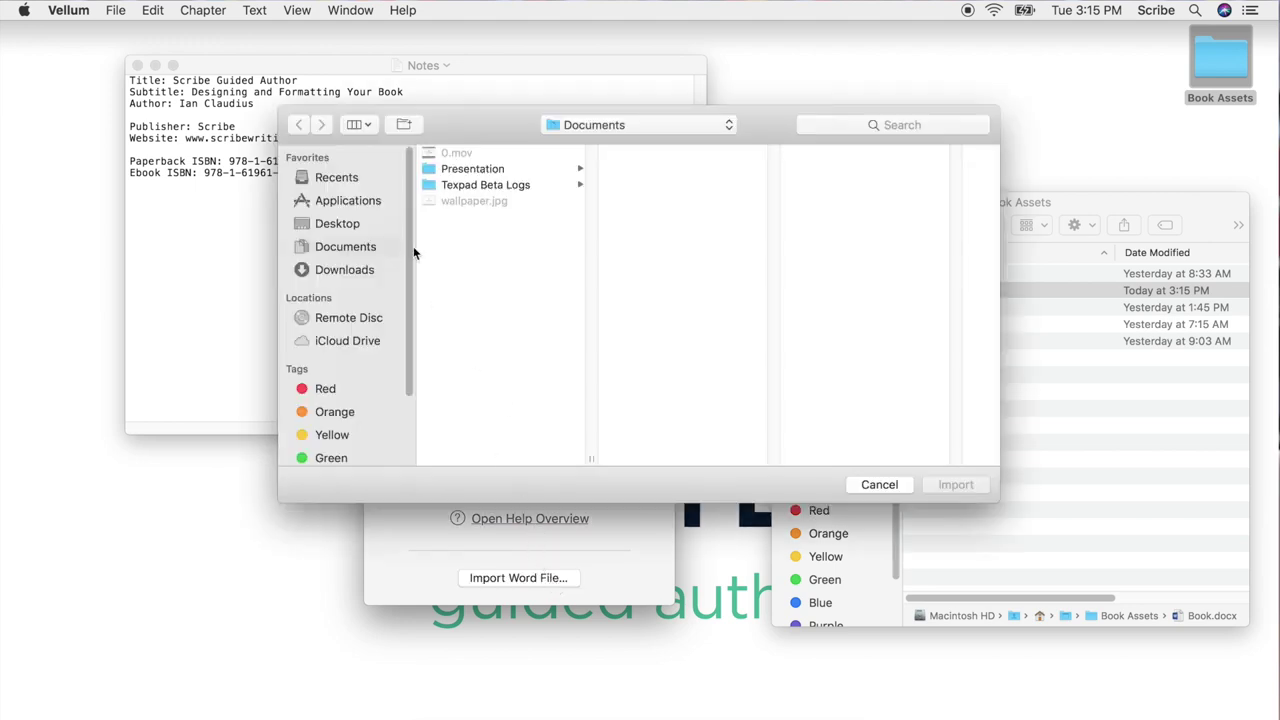
click(361, 225)
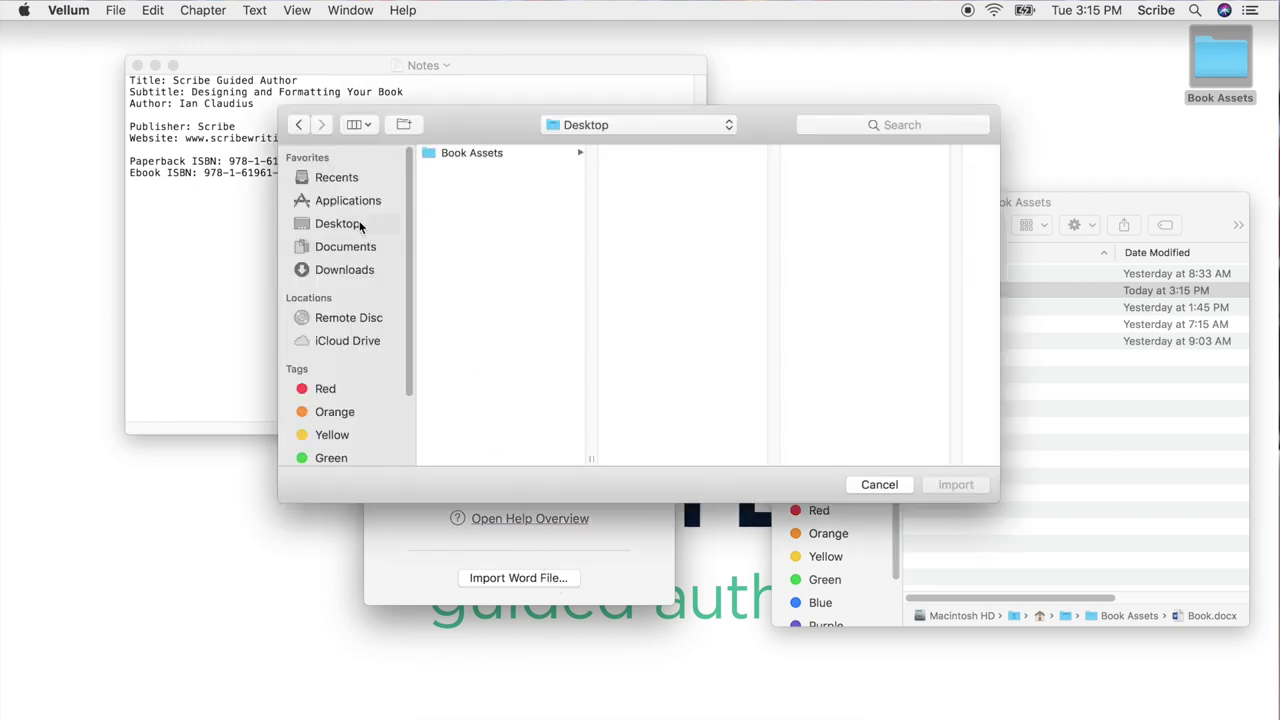
click(483, 156)
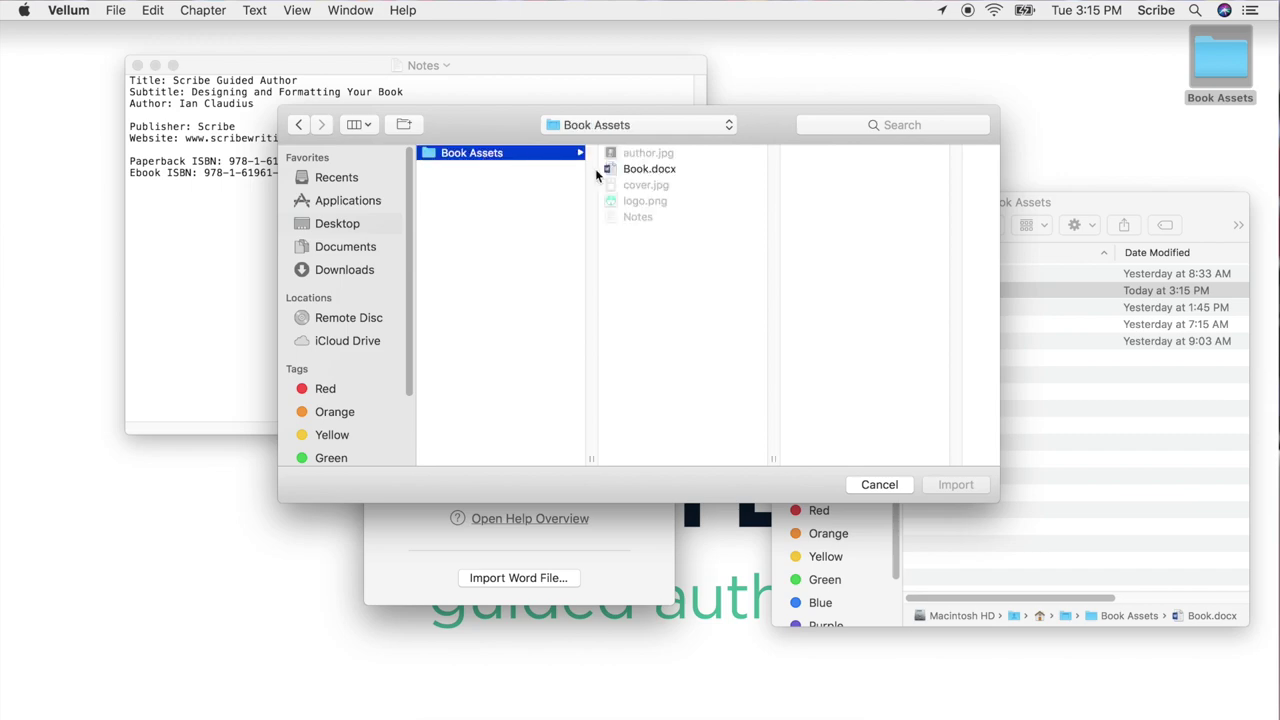
double_click(645, 169)
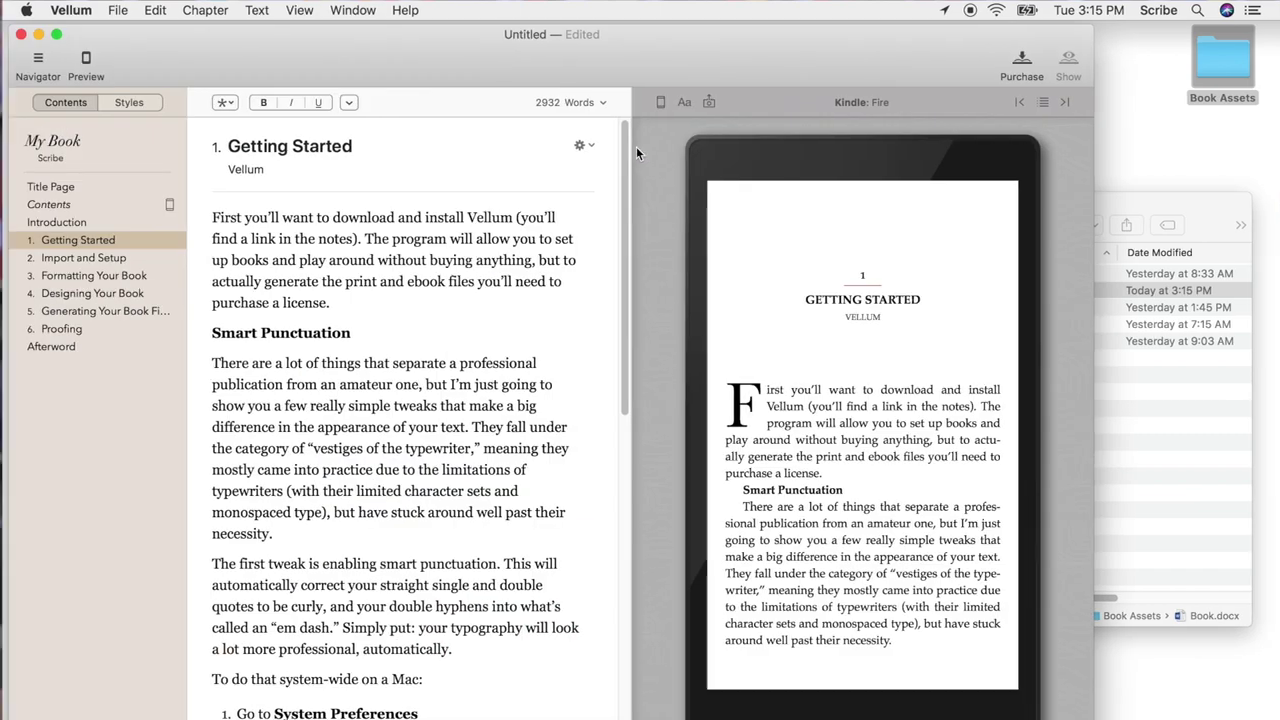
drag(678, 80, 758, 79)
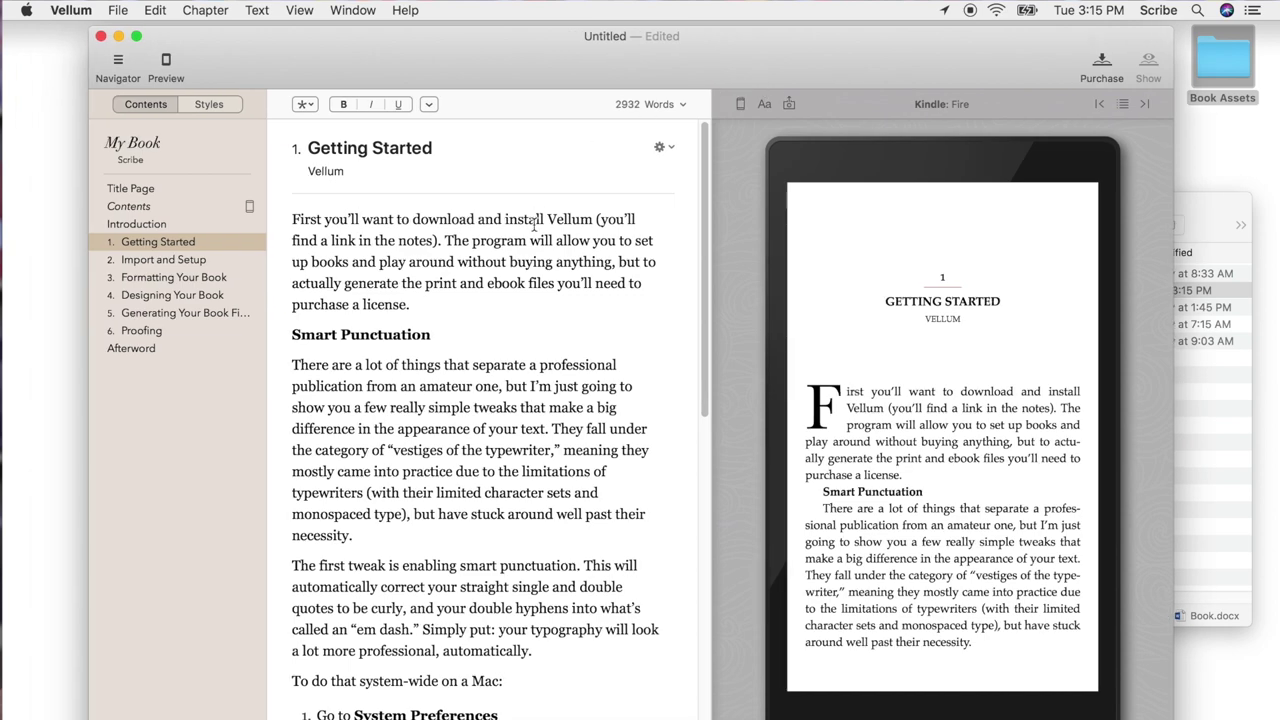
key(super+s)
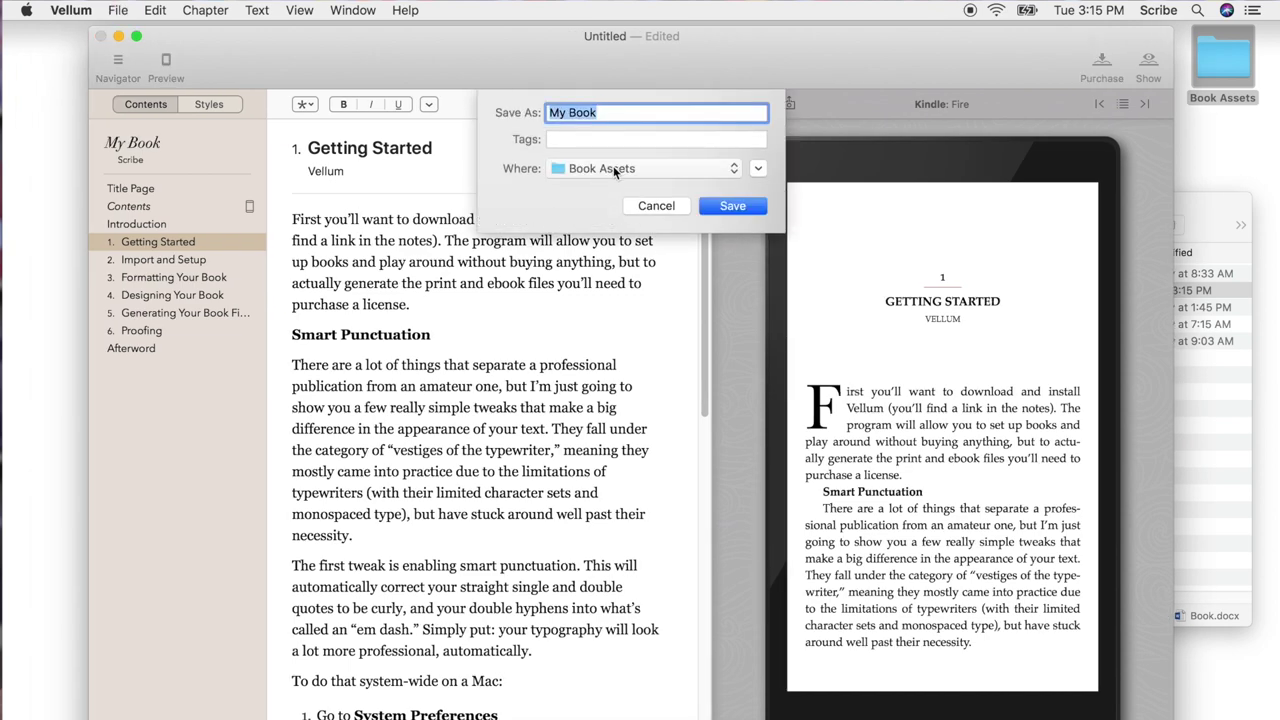
key(Return)
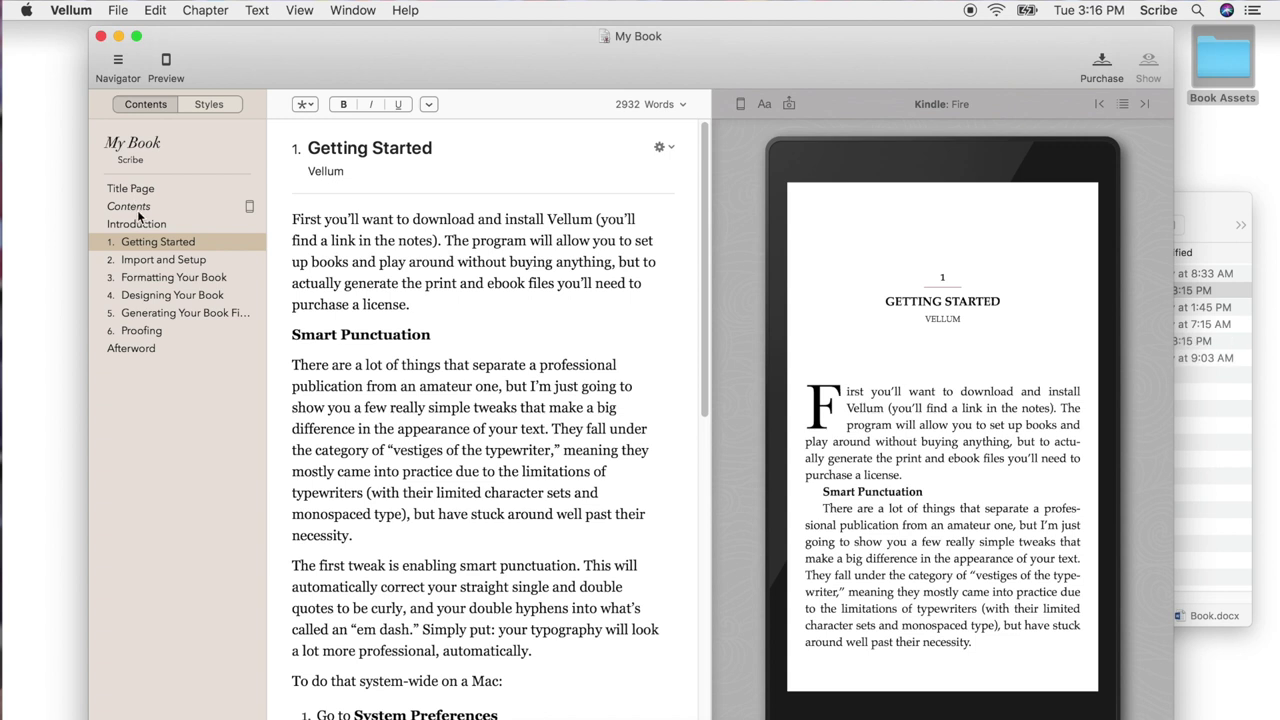
click(117, 64)
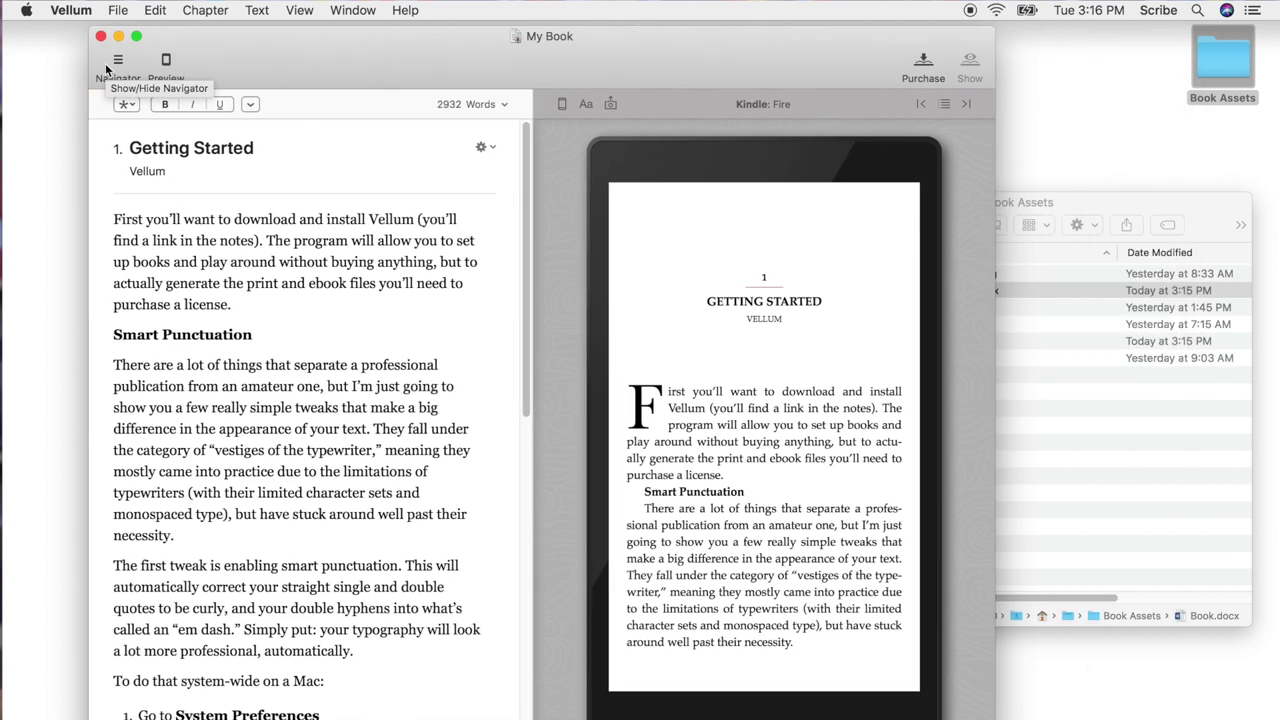
click(117, 64)
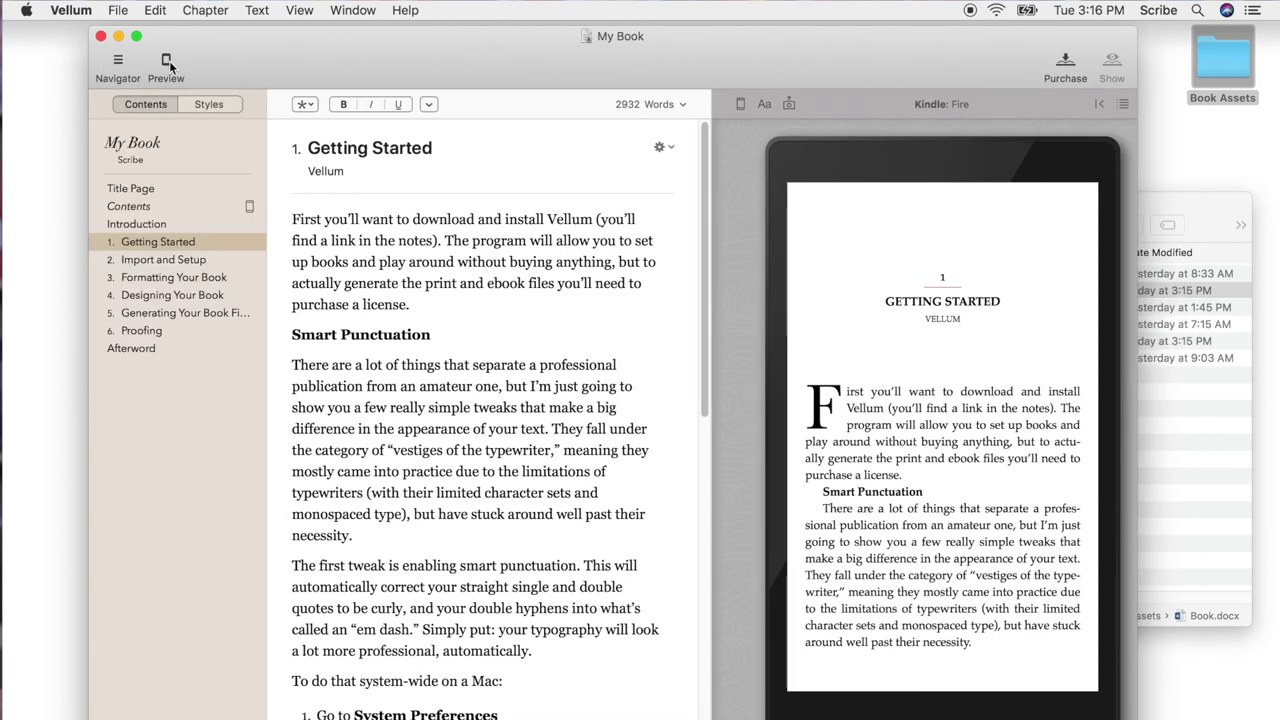
click(168, 64)
click(168, 64)
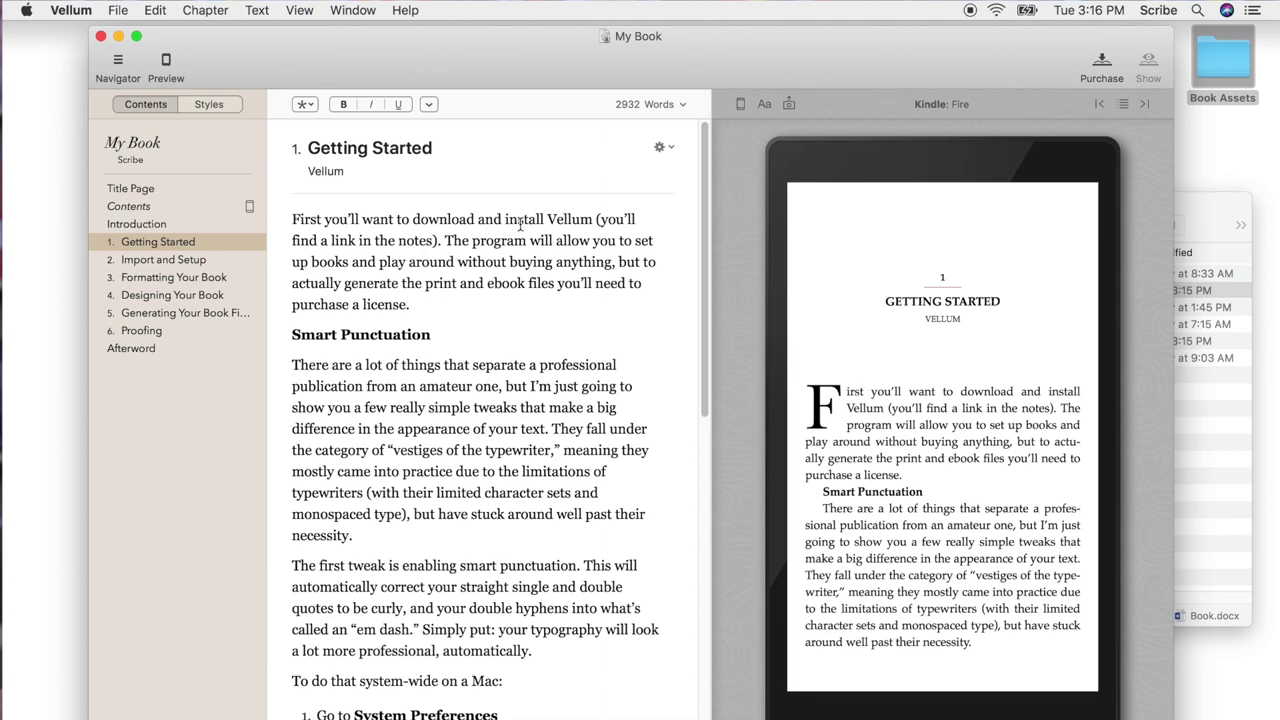
click(742, 104)
click(718, 220)
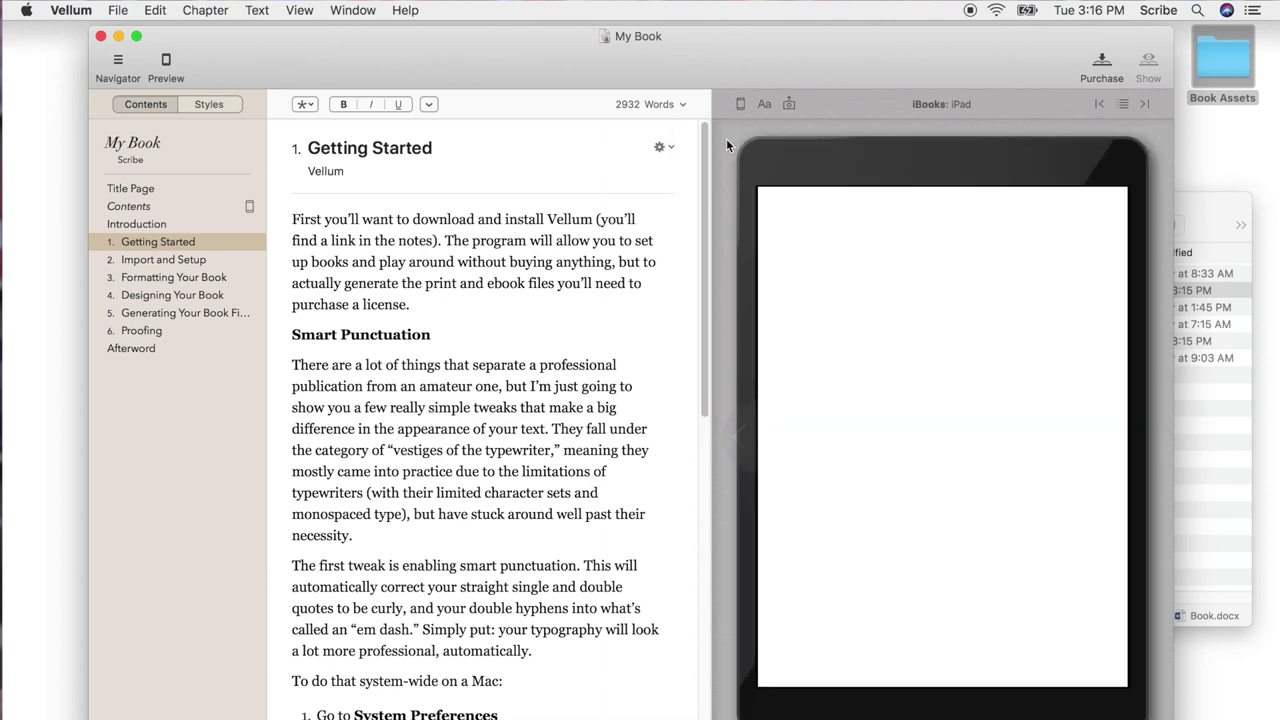
click(740, 104)
click(722, 229)
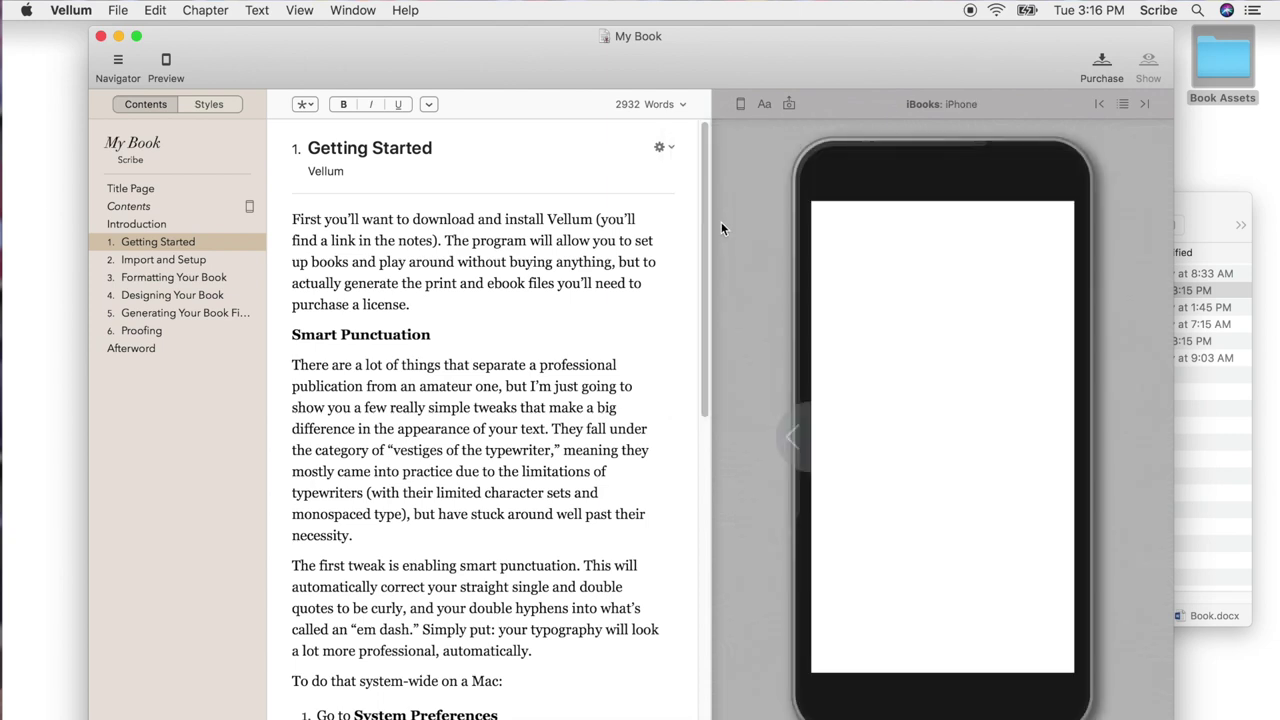
click(740, 104)
click(716, 162)
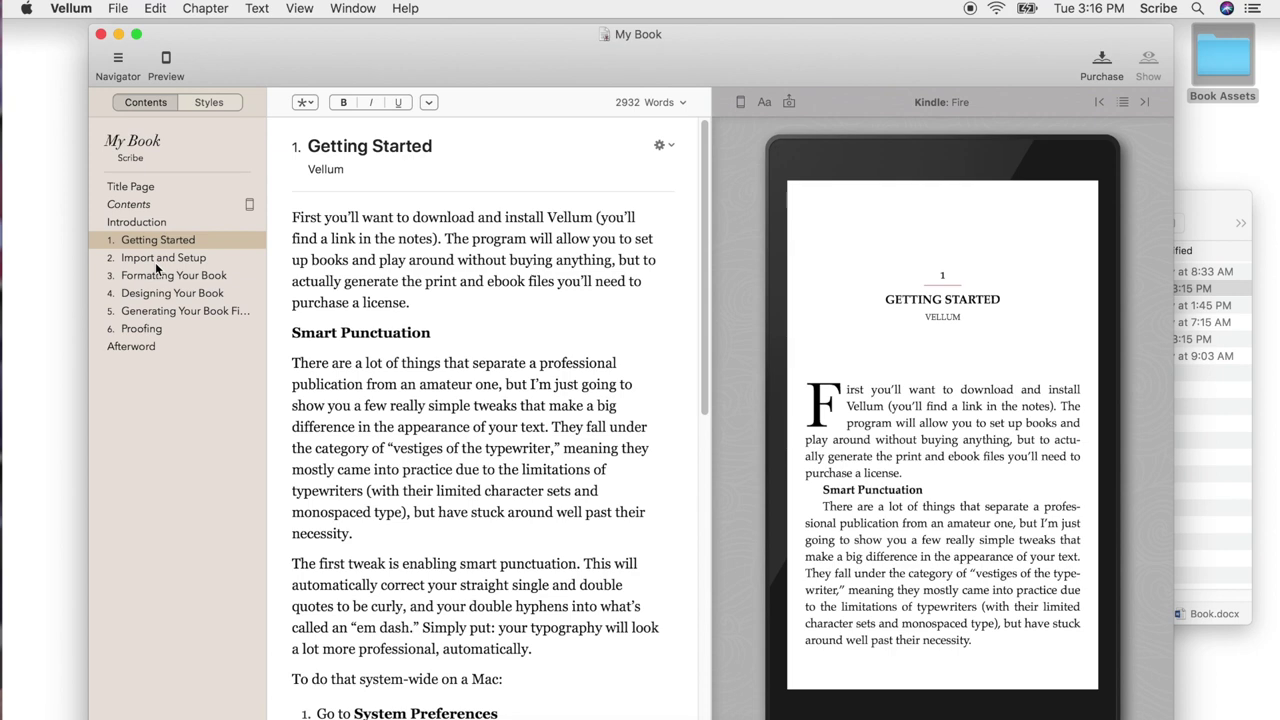
drag(532, 67, 584, 76)
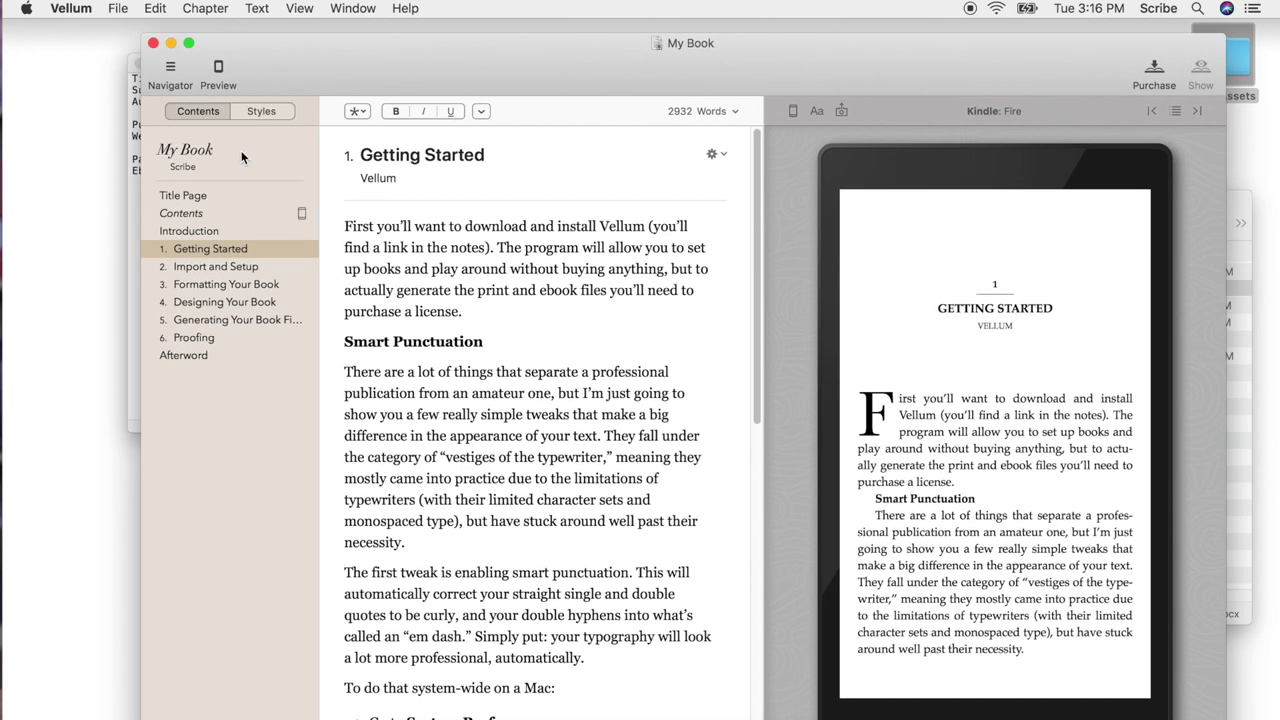
Place Vellum beside the notes and paste the title 'Scribe Guided Author' into the book info
click(241, 150)
drag(403, 48, 470, 39)
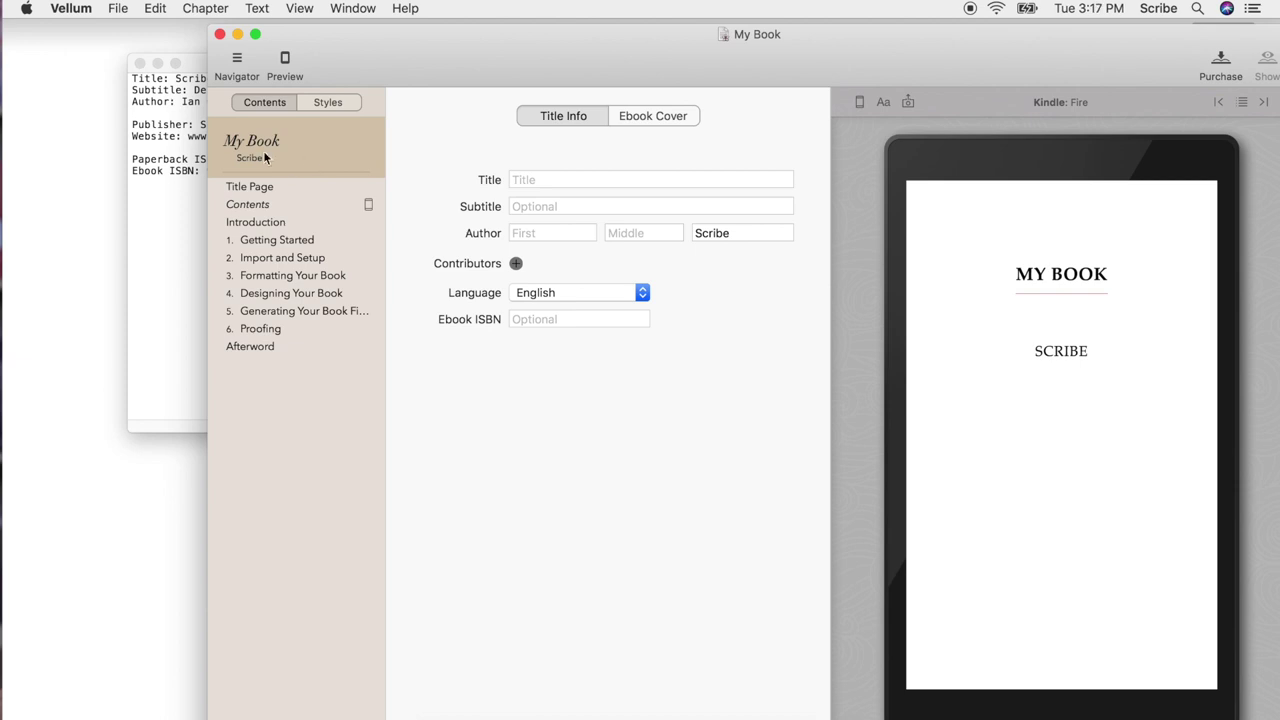
click(170, 162)
drag(342, 62, 226, 61)
click(643, 51)
drag(599, 48, 684, 42)
click(134, 112)
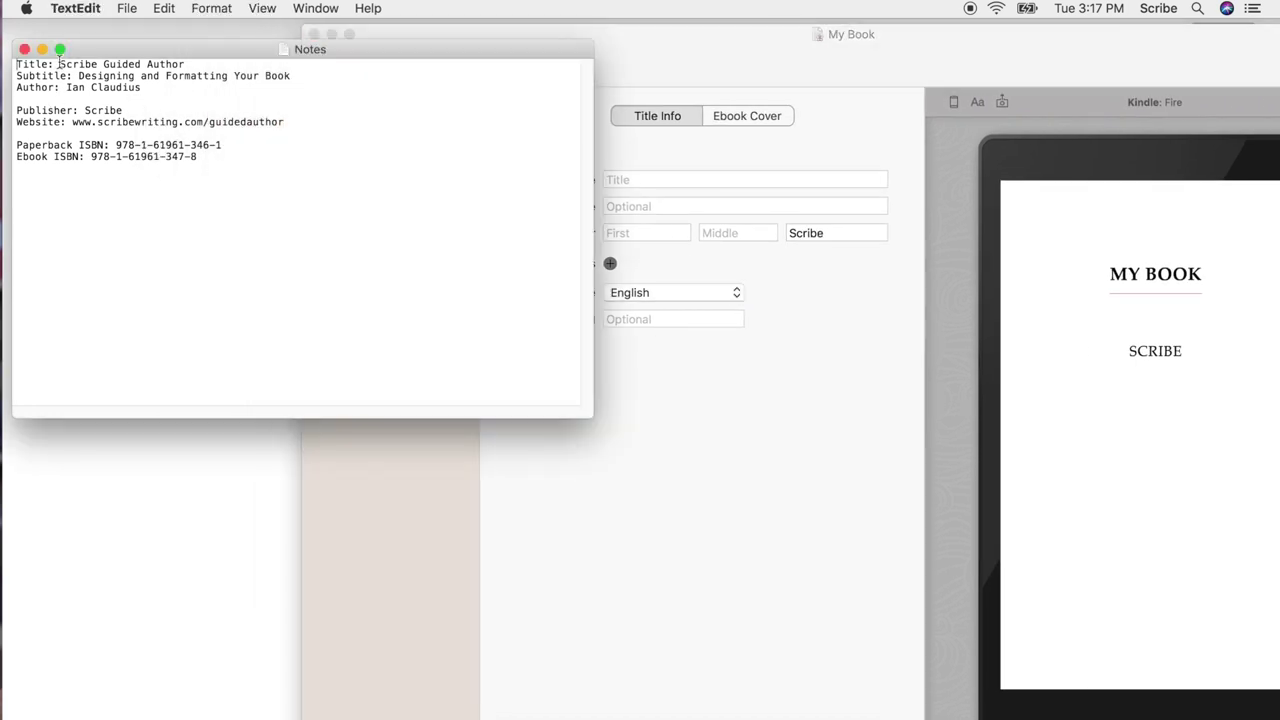
drag(58, 64, 184, 64)
key(super+c)
key(super+Tab)
key(super+v)
key(super+Tab)
Paste the subtitle 'Designing and Formatting Your Book' and enter the author's first and last name
drag(78, 76, 290, 78)
key(super+c)
key(super+Tab)
key(super+v)
key(super+Tab)
key(super+Tab)
text(Ian)
key(Tab)
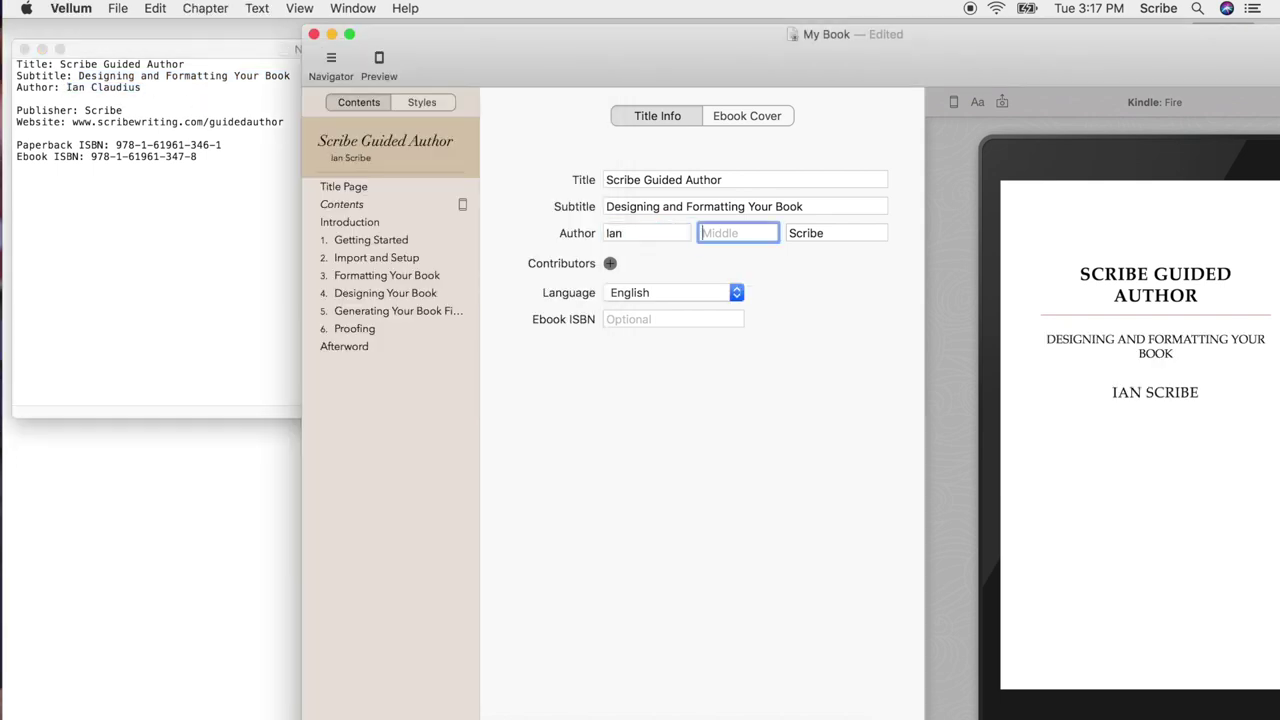
key(Tab)
text(Claudius)
key(super+Tab)
Copy the ebook ISBN from the notes into the Ebook ISBN field
double_click(103, 110)
drag(91, 157, 200, 157)
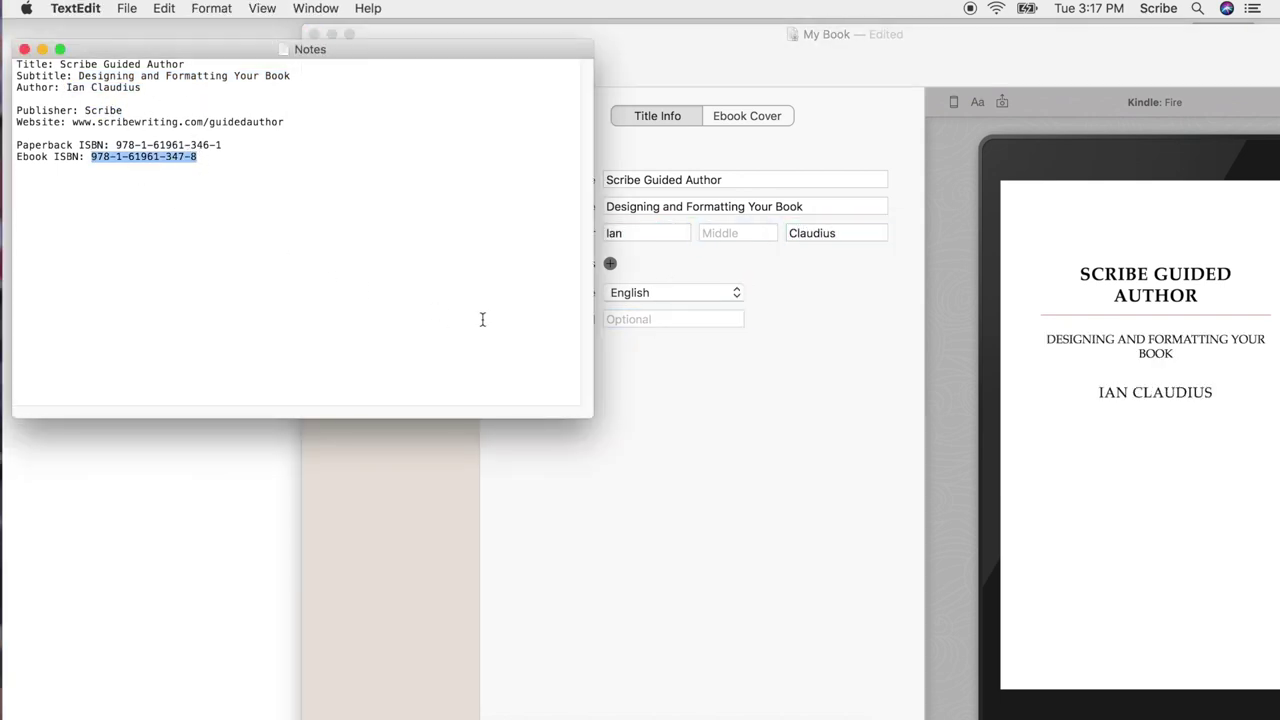
key(super+c)
click(641, 320)
key(super+v)
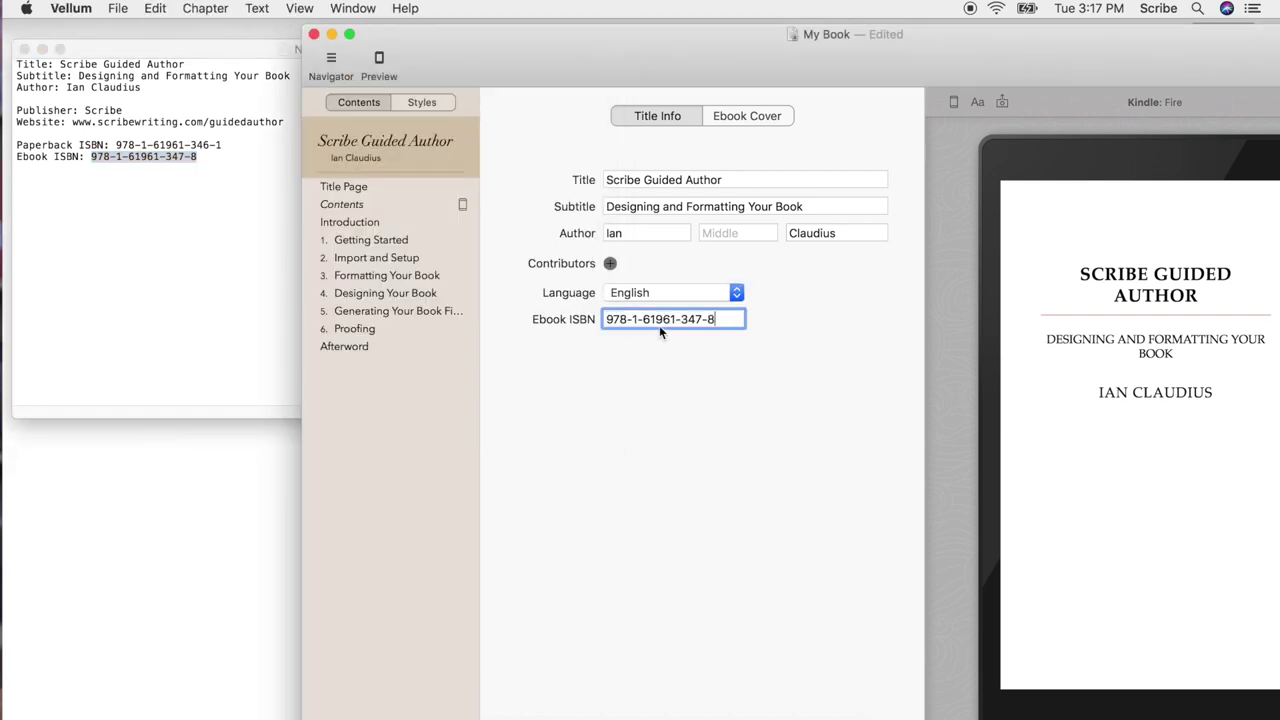
click(748, 117)
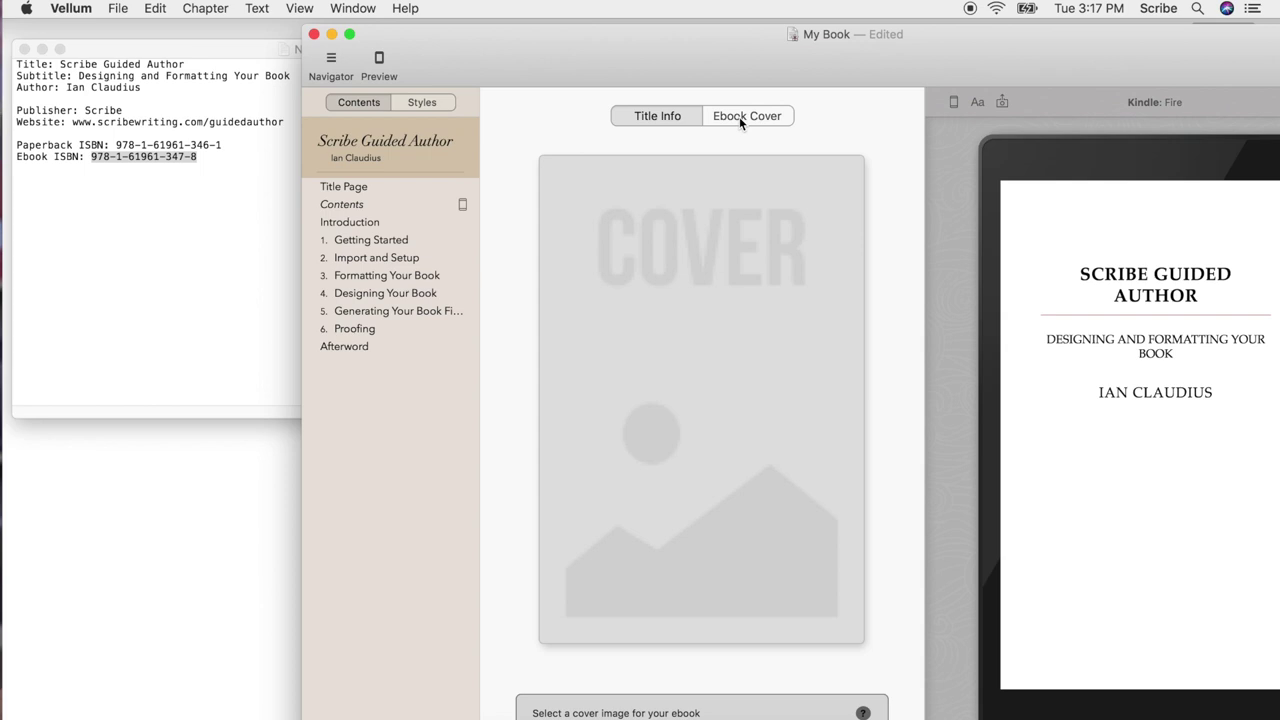
Drop cover.jpg onto the ebook cover well, save the book, and show the Title Page settings
mouse_move(695, 323)
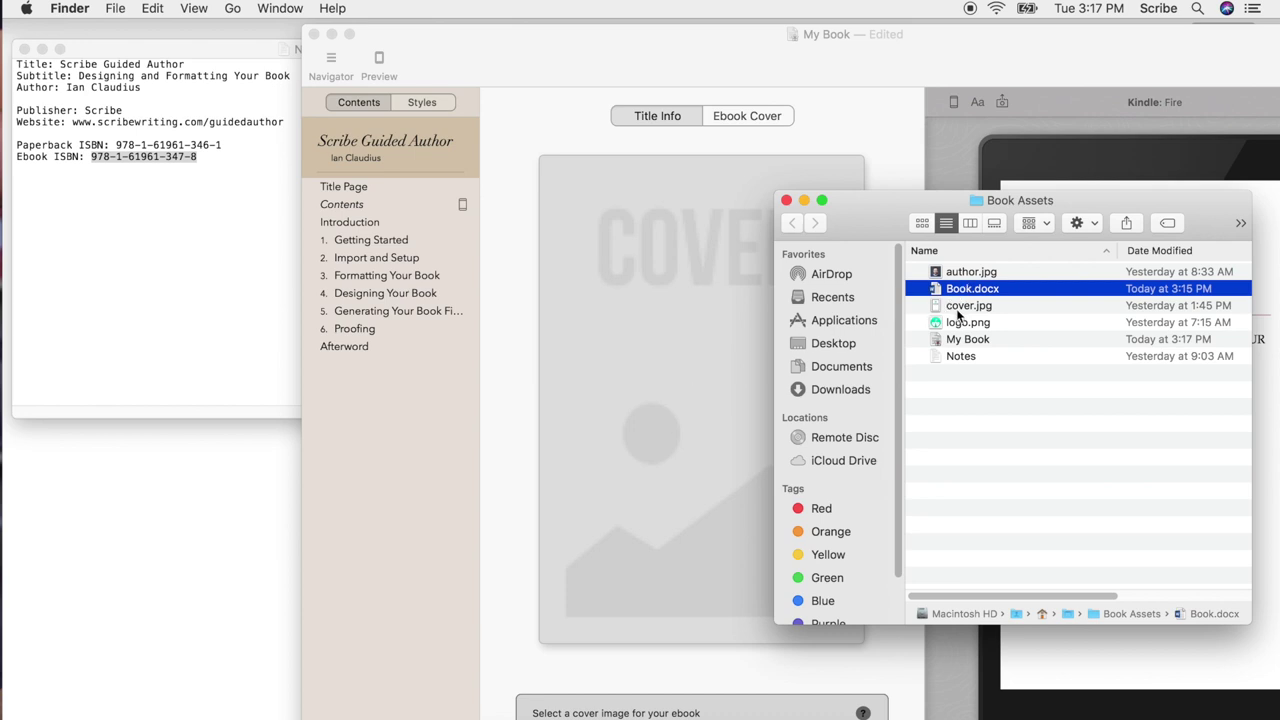
drag(957, 310, 680, 328)
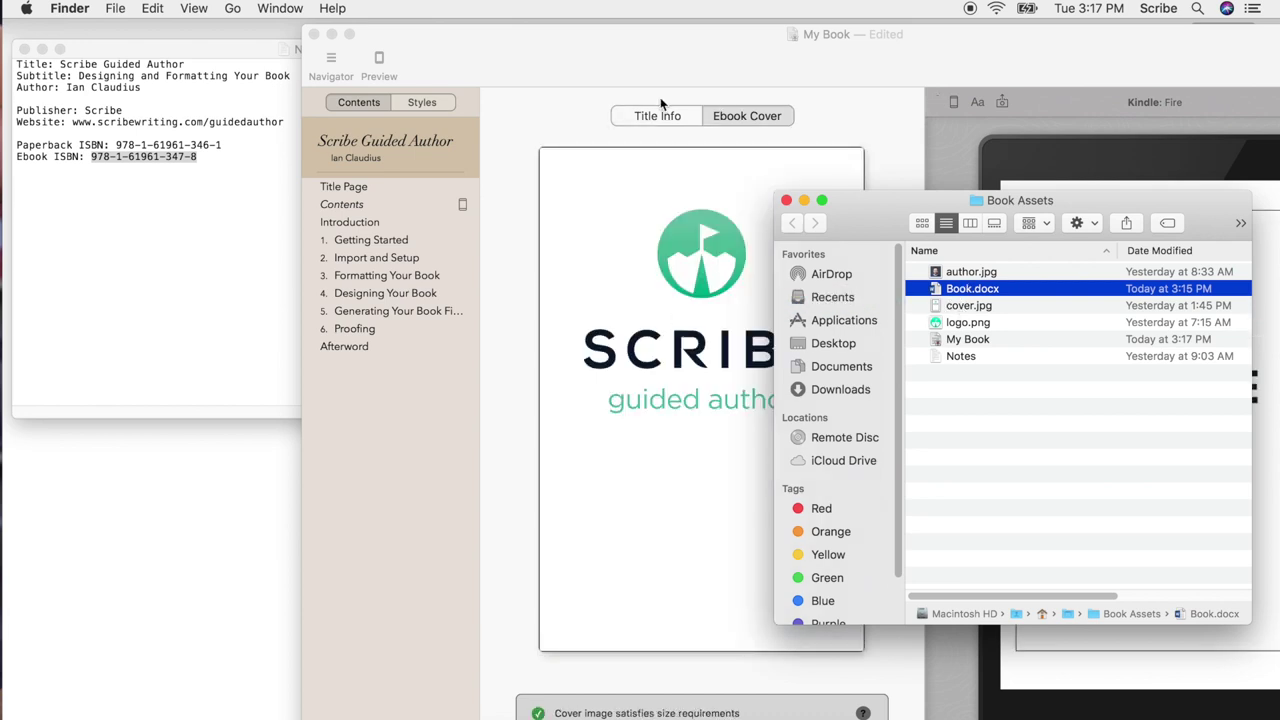
click(633, 55)
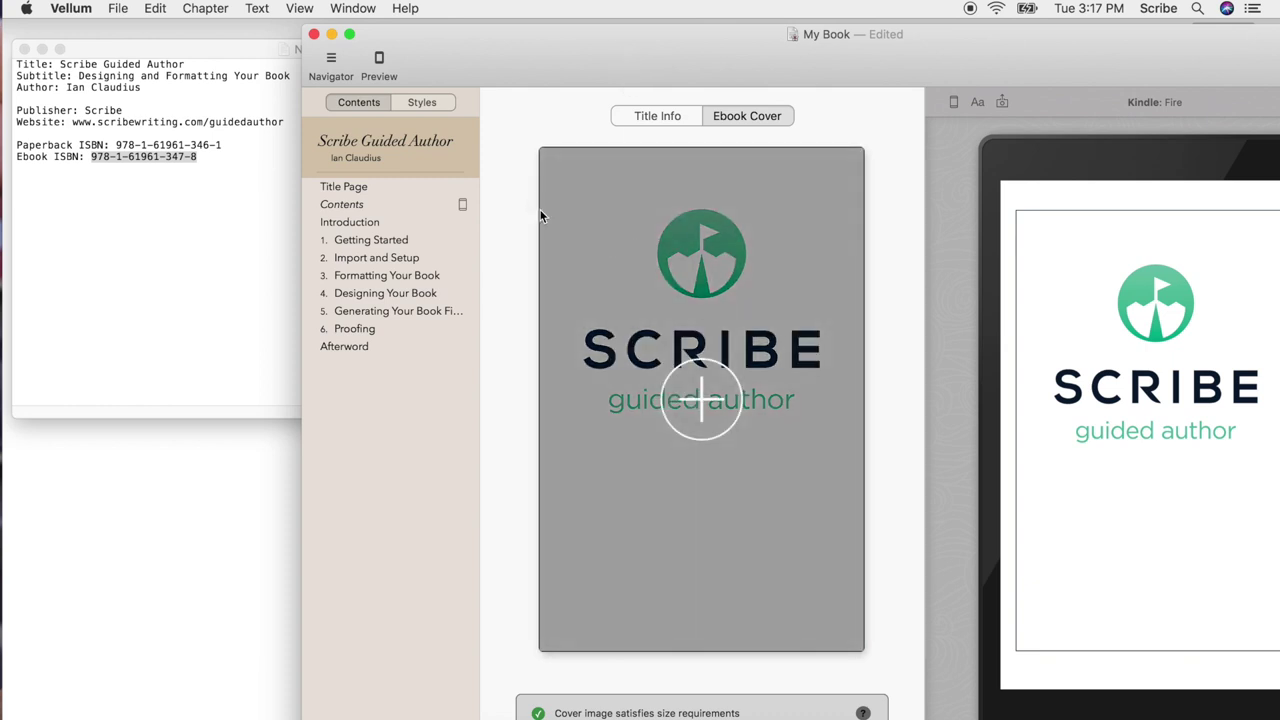
key(super+s)
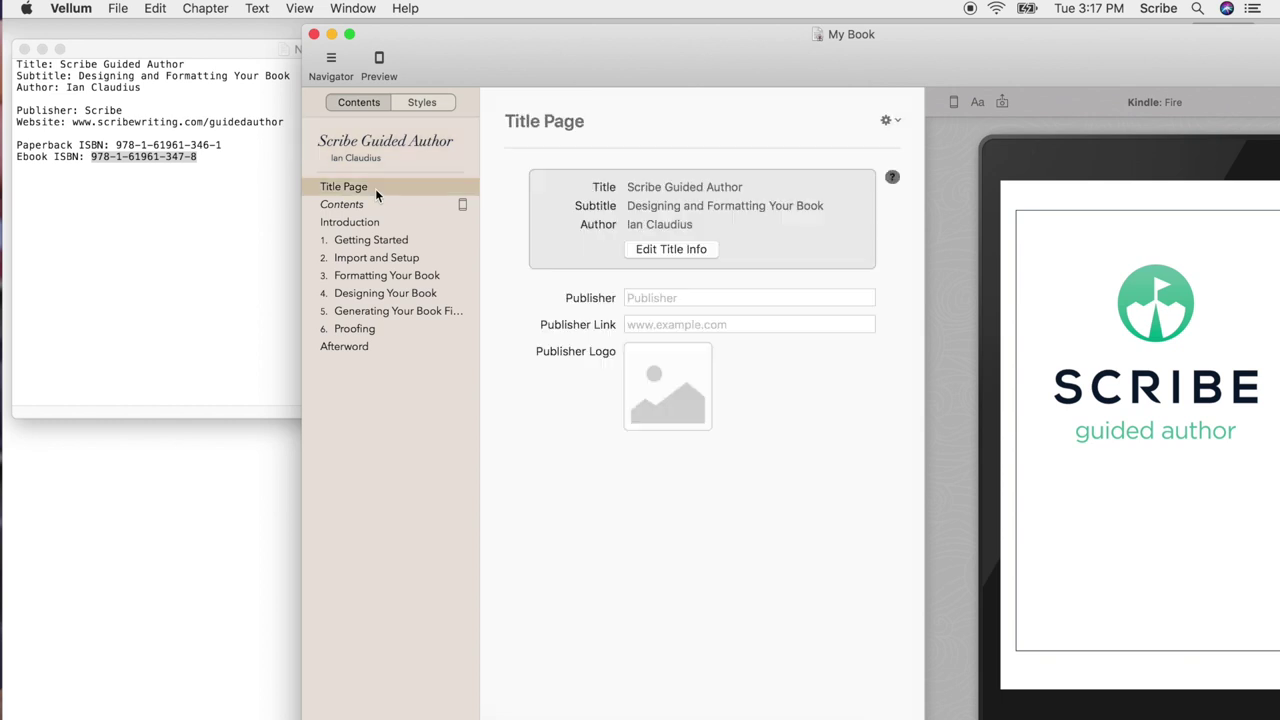
click(375, 188)
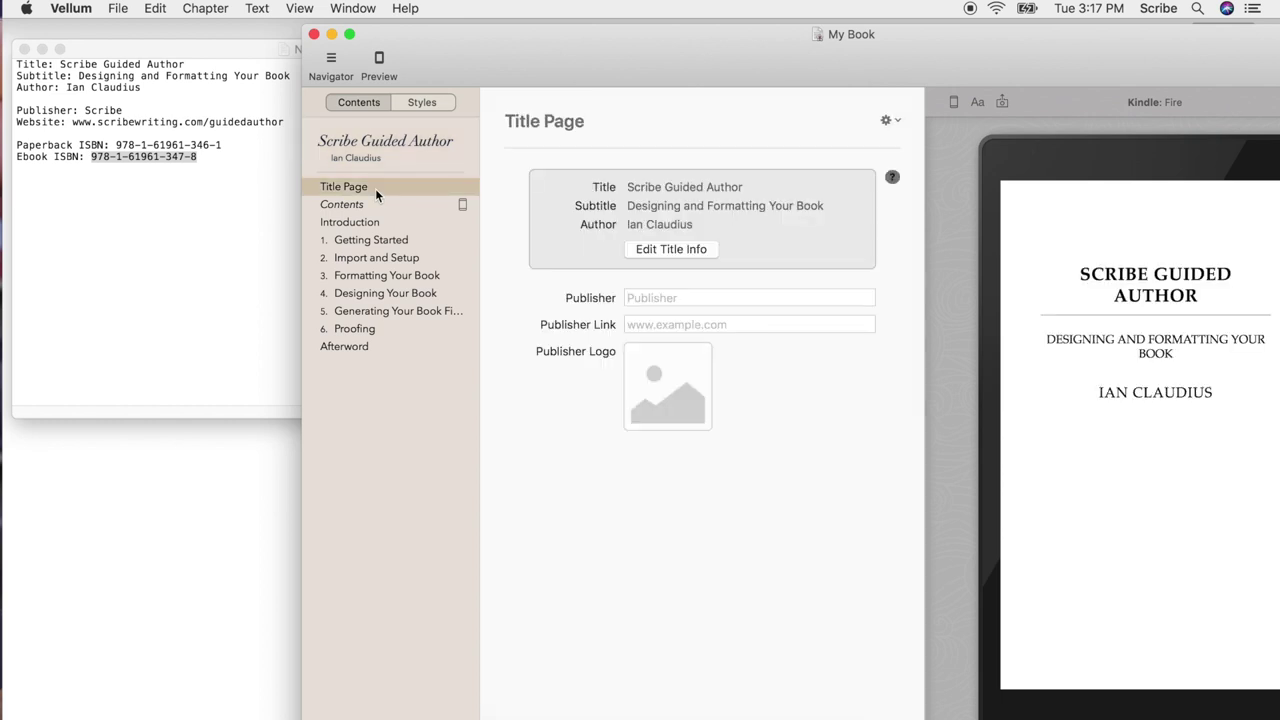
Enter publisher 'Scribe' and paste its website from the notes as the publisher link
click(130, 164)
click(727, 297)
text(Scribe)
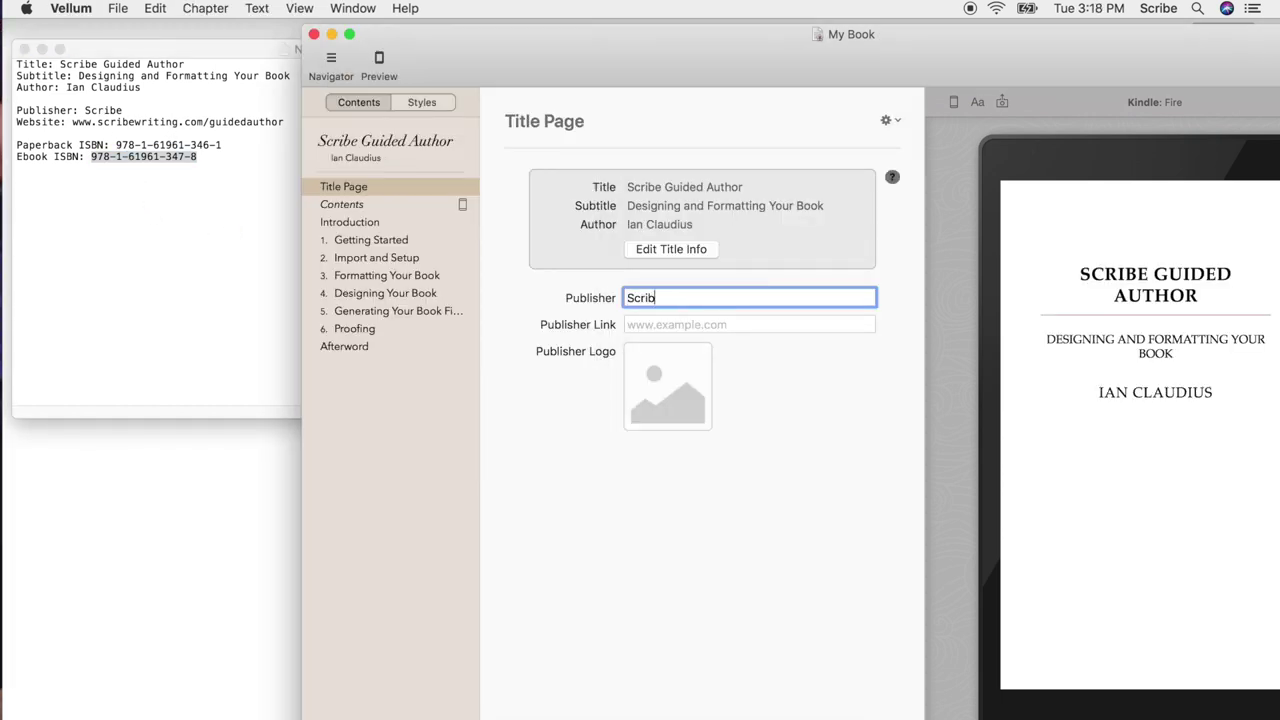
key(Tab)
drag(72, 122, 284, 122)
key(super+c)
key(super+Tab)
key(super+v)
Choose logo.png as the publisher logo
click(667, 385)
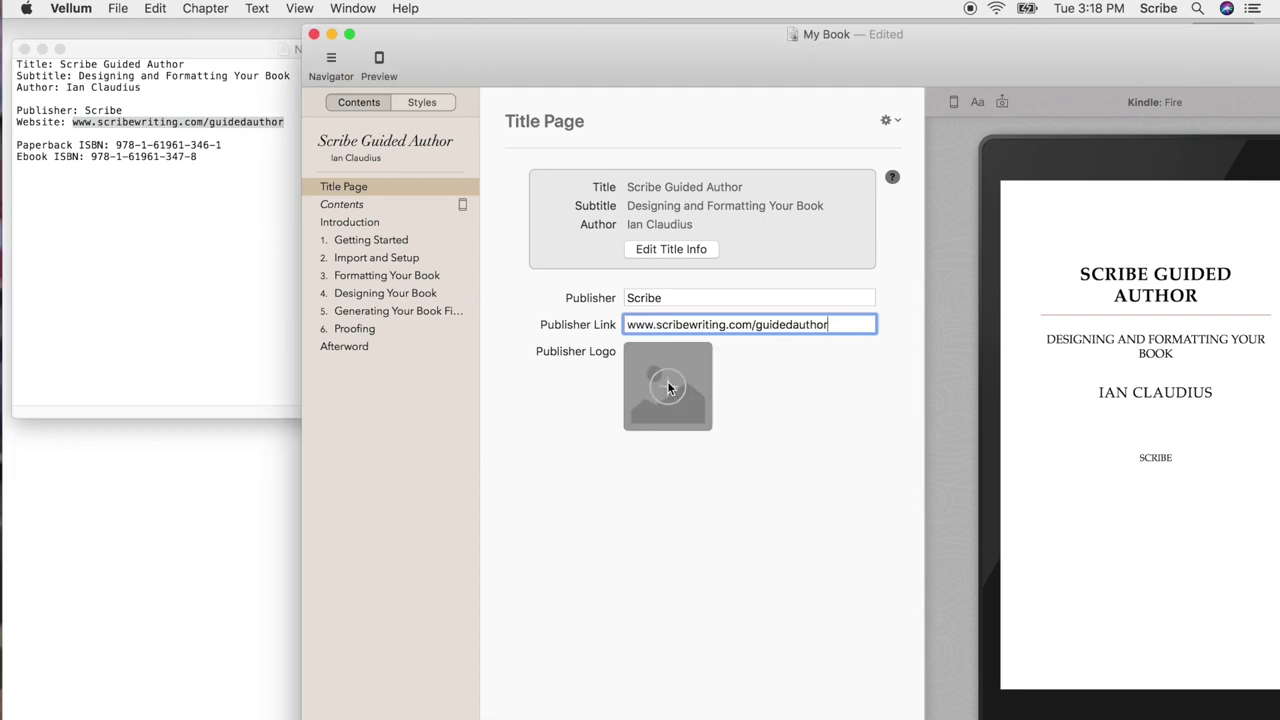
click(663, 182)
key(Return)
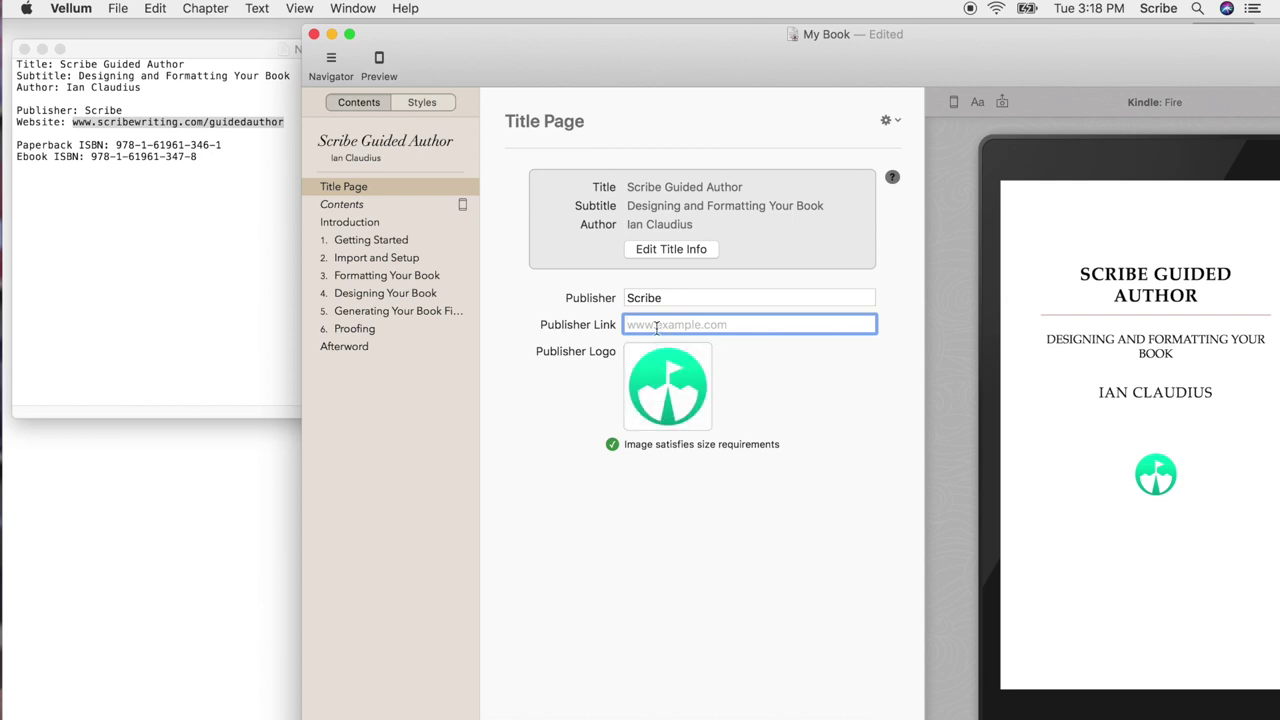
Re-paste the website address into Publisher Link and commit the entry
click(80, 126)
key(super+c)
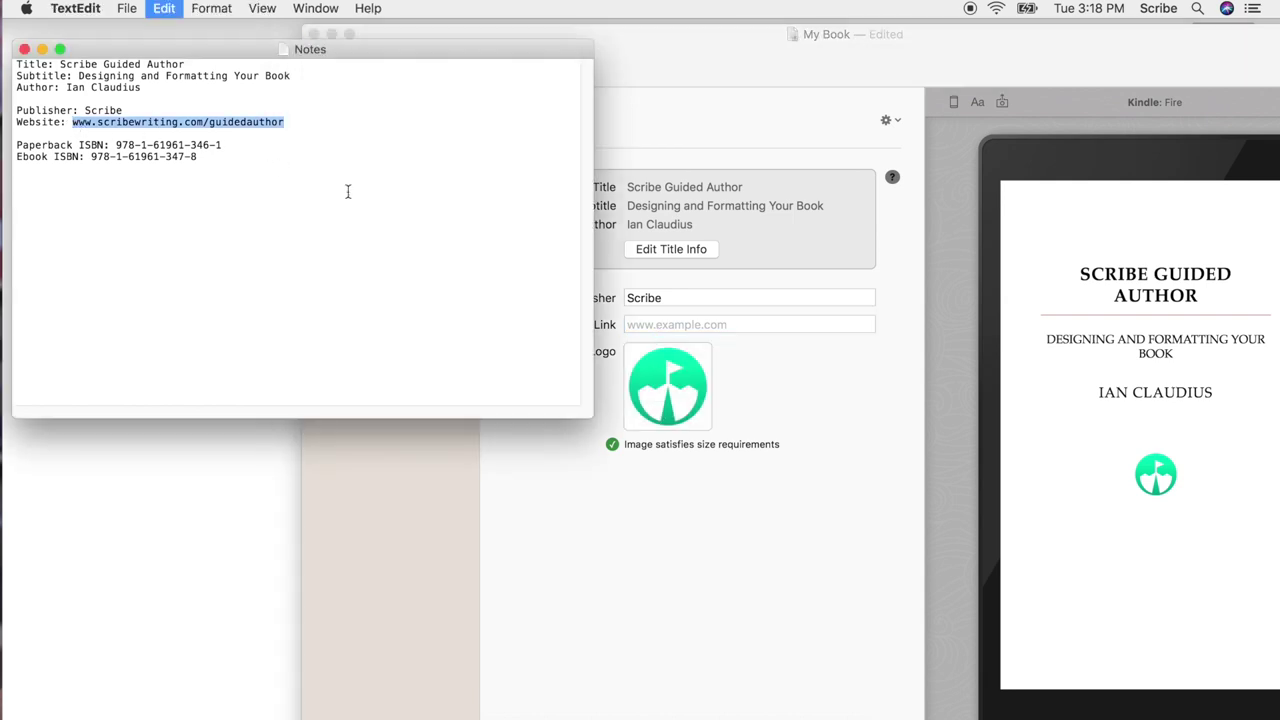
click(683, 322)
key(super+v)
click(692, 297)
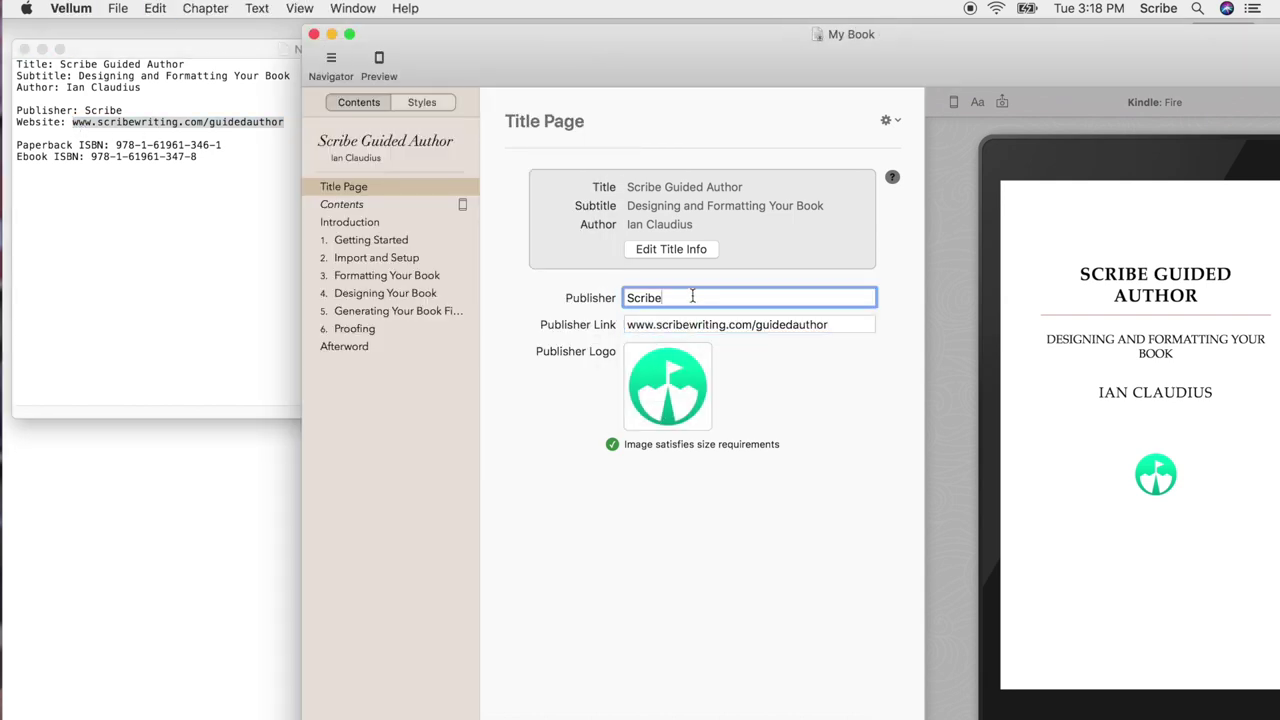
click(388, 207)
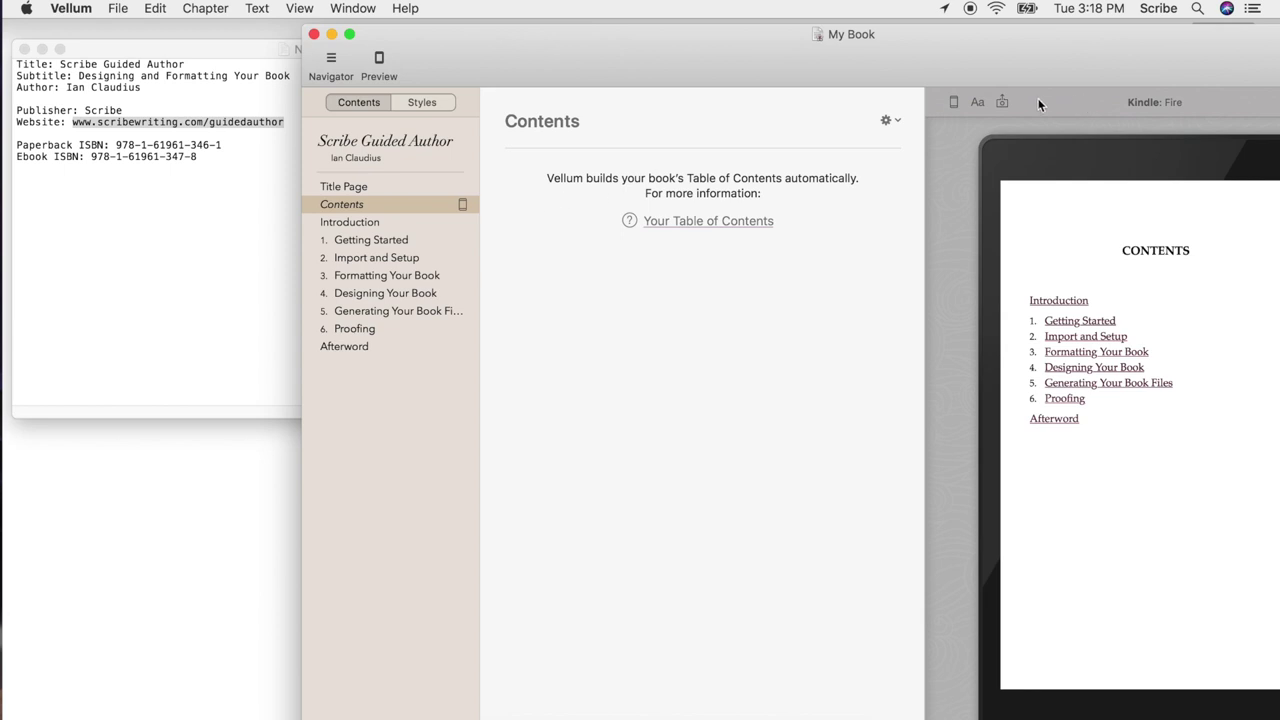
Set the Contents page's Include In option to All Editions
click(893, 121)
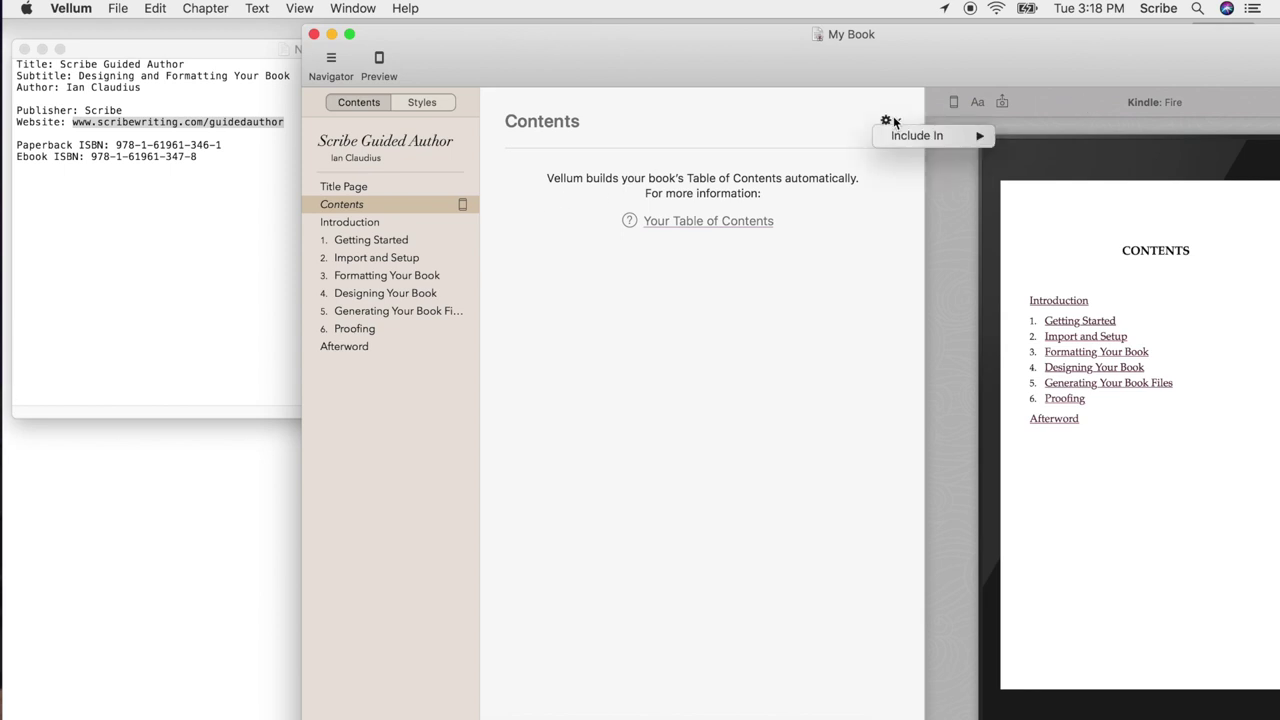
mouse_move(917, 135)
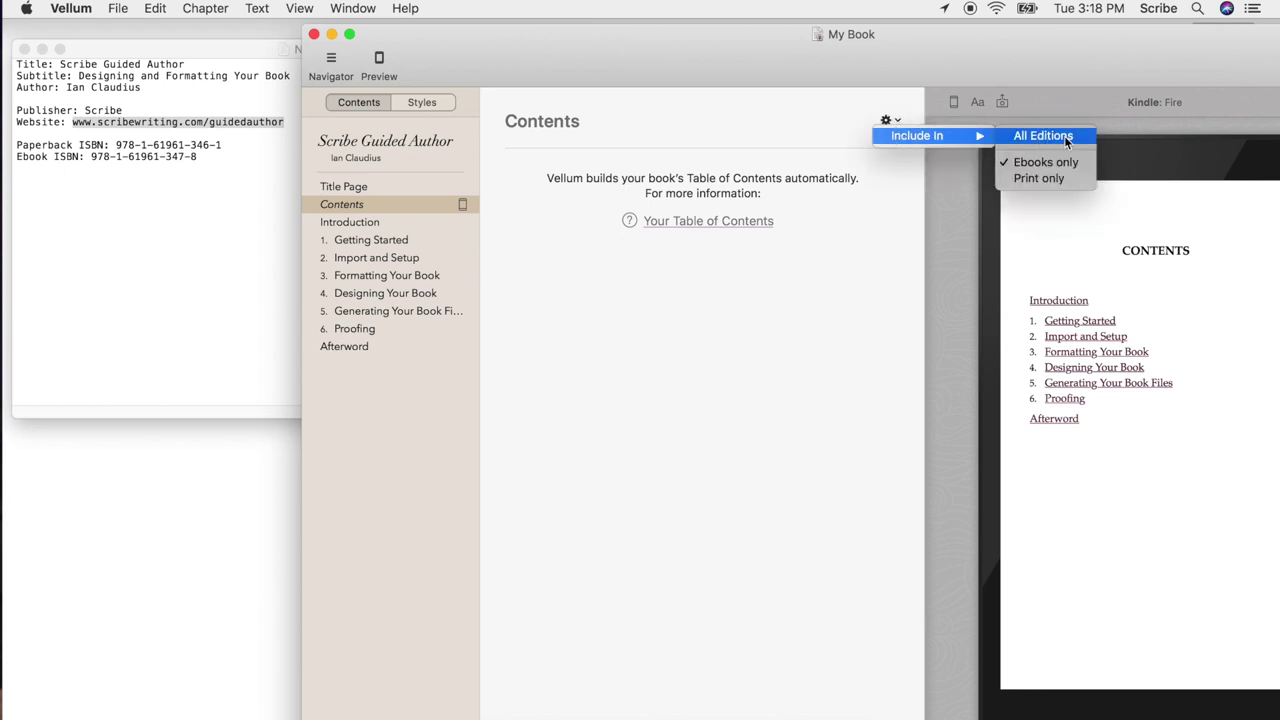
click(1064, 135)
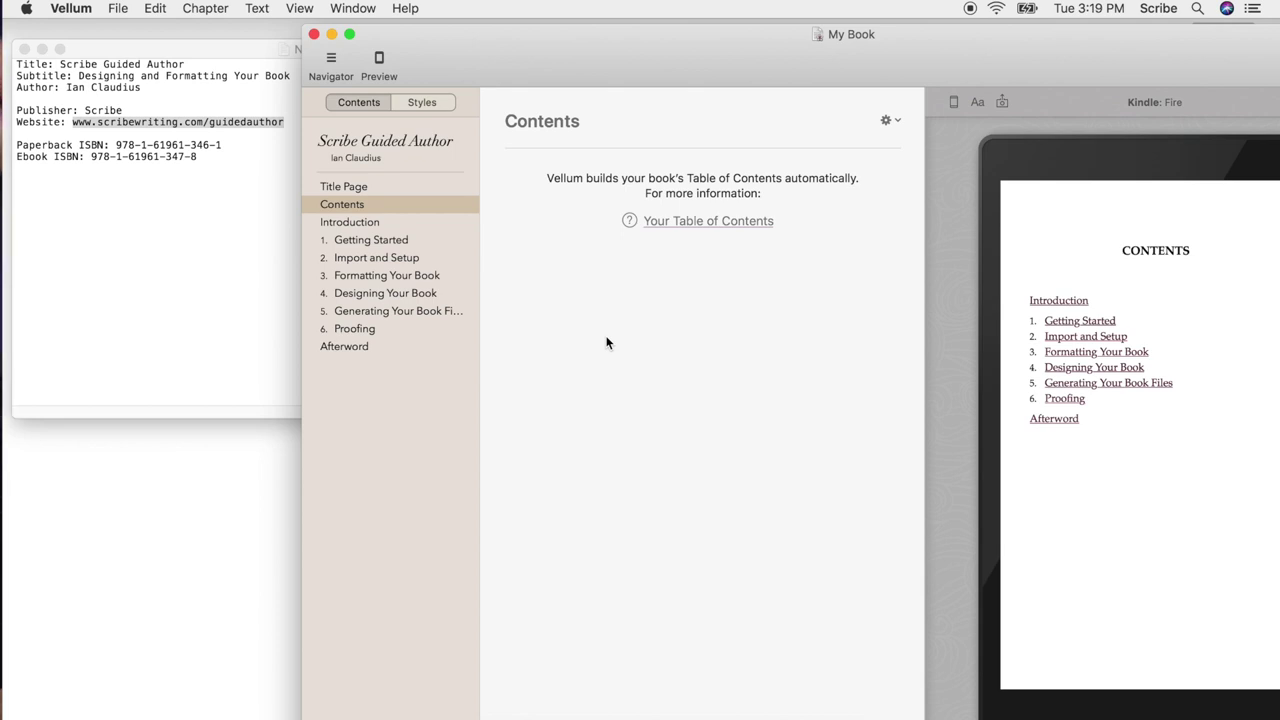
drag(494, 42, 435, 42)
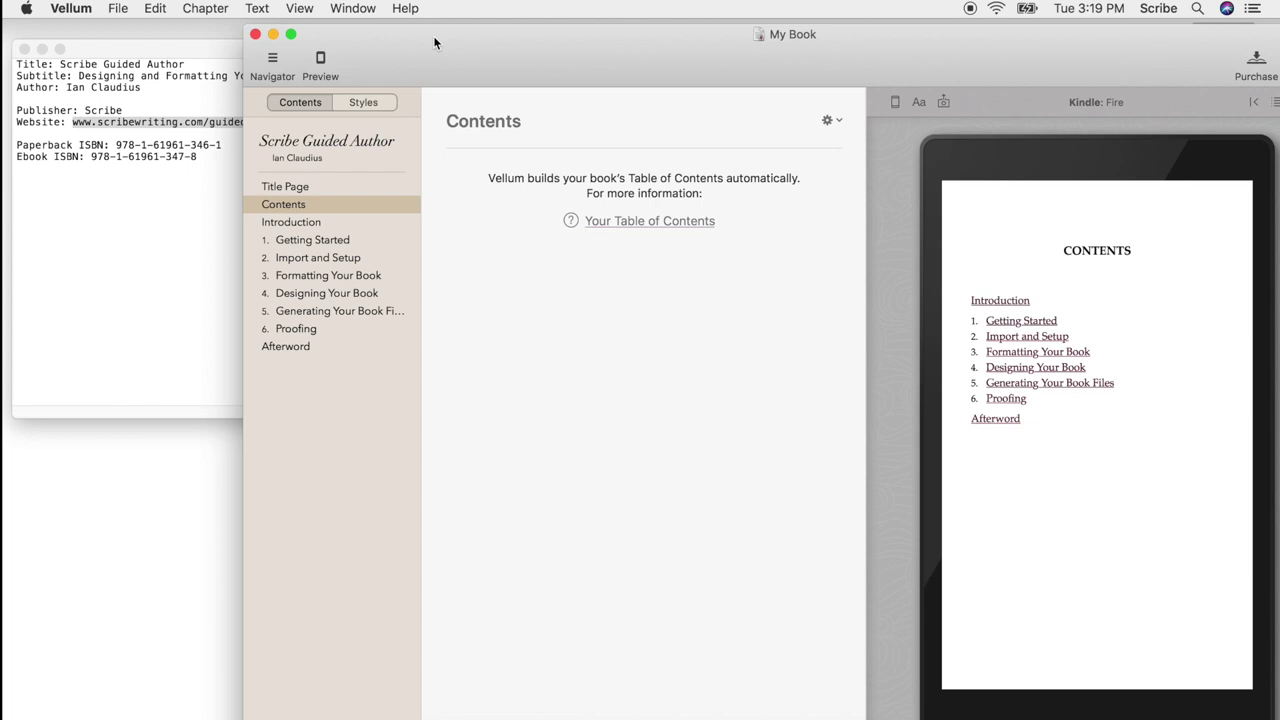
Show Getting Started in the editor, then select it together with Import and Setup
click(305, 245)
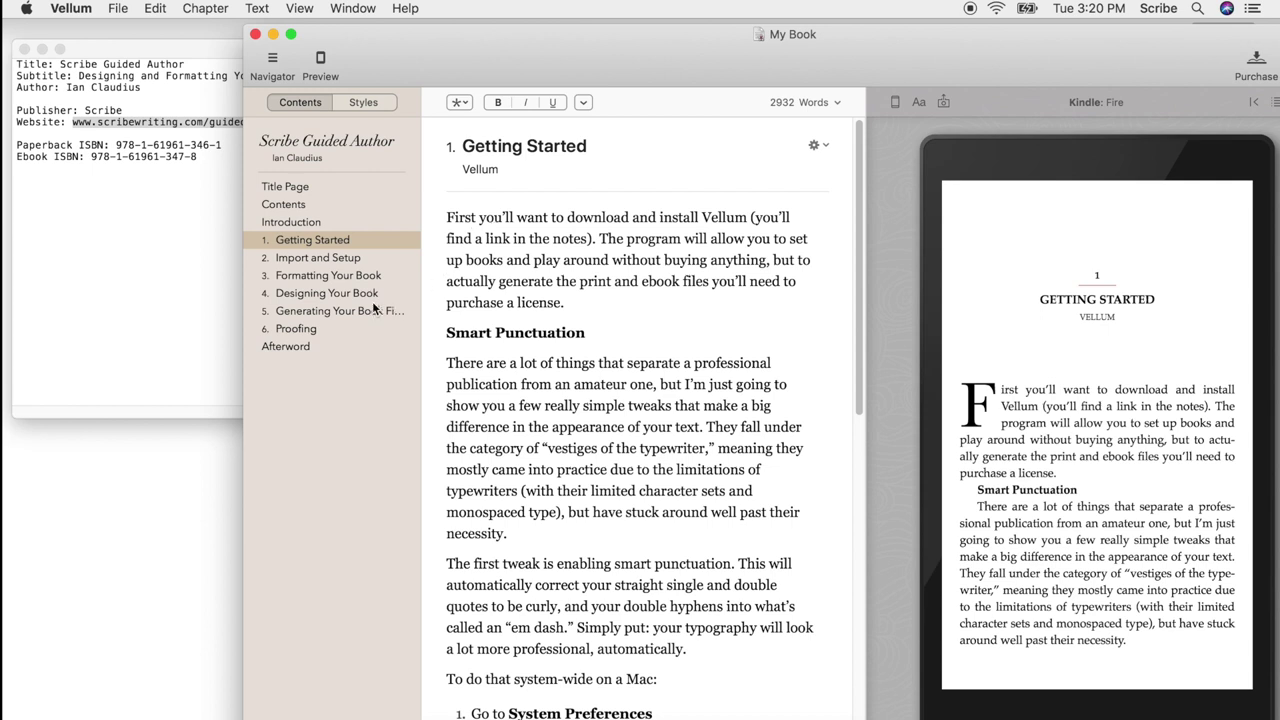
shift+click(341, 259)
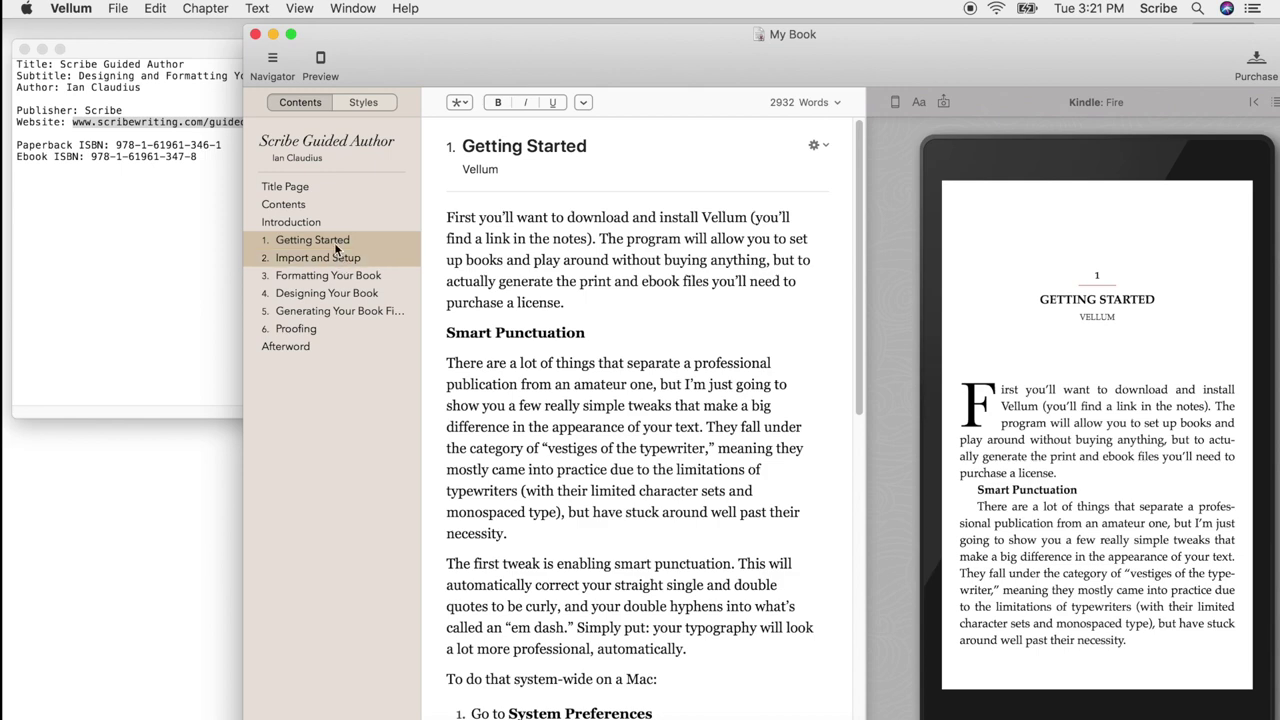
Group Getting Started and Import and Setup into a part titled Preparation
right_click(335, 239)
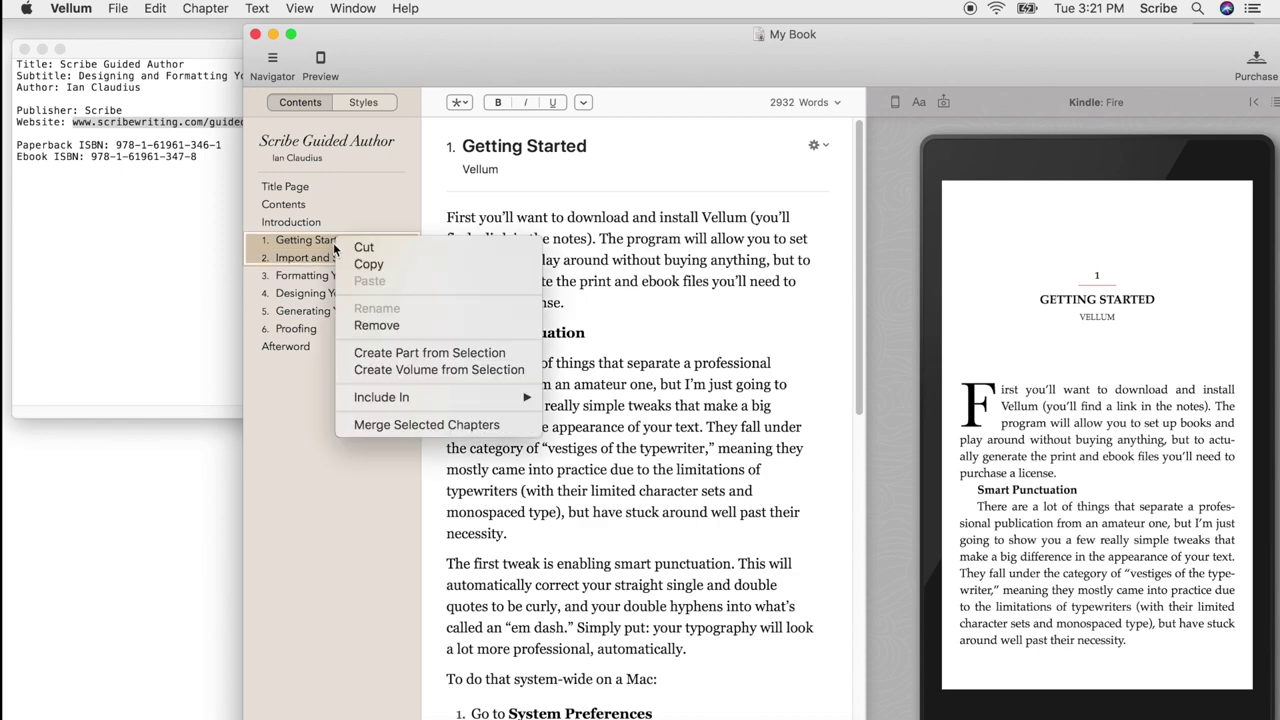
click(423, 355)
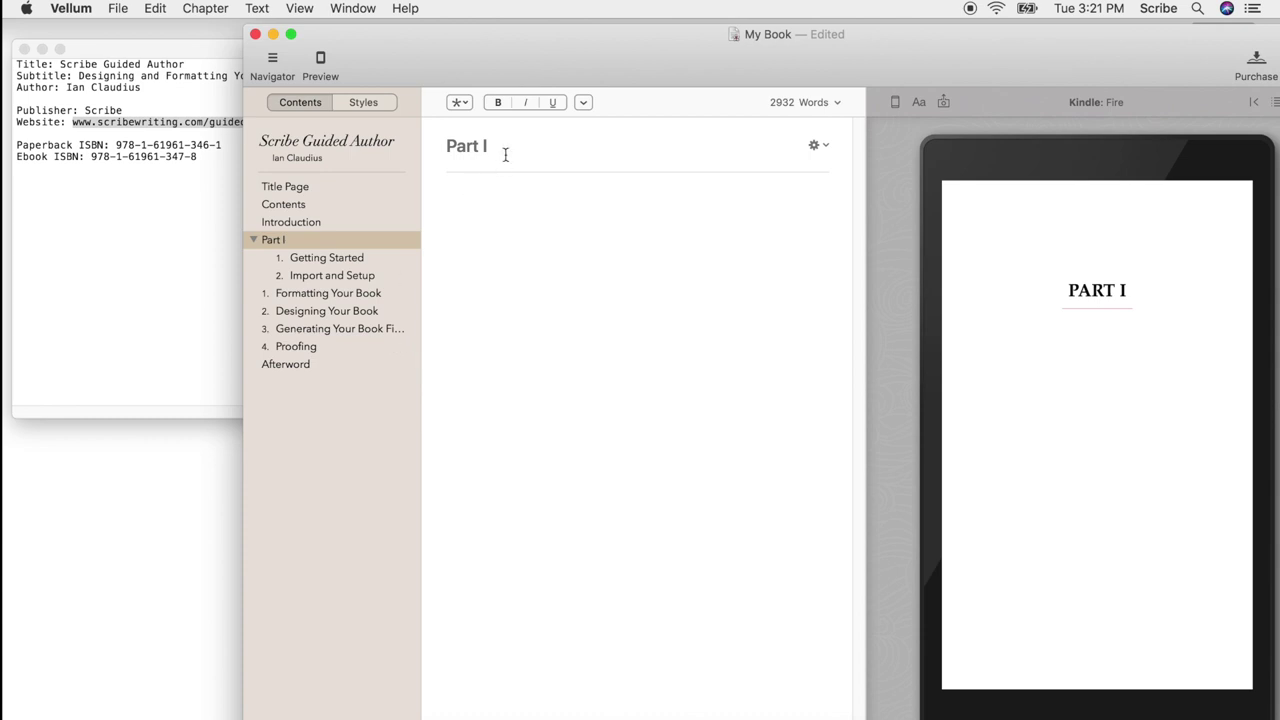
click(505, 155)
text(Pre)
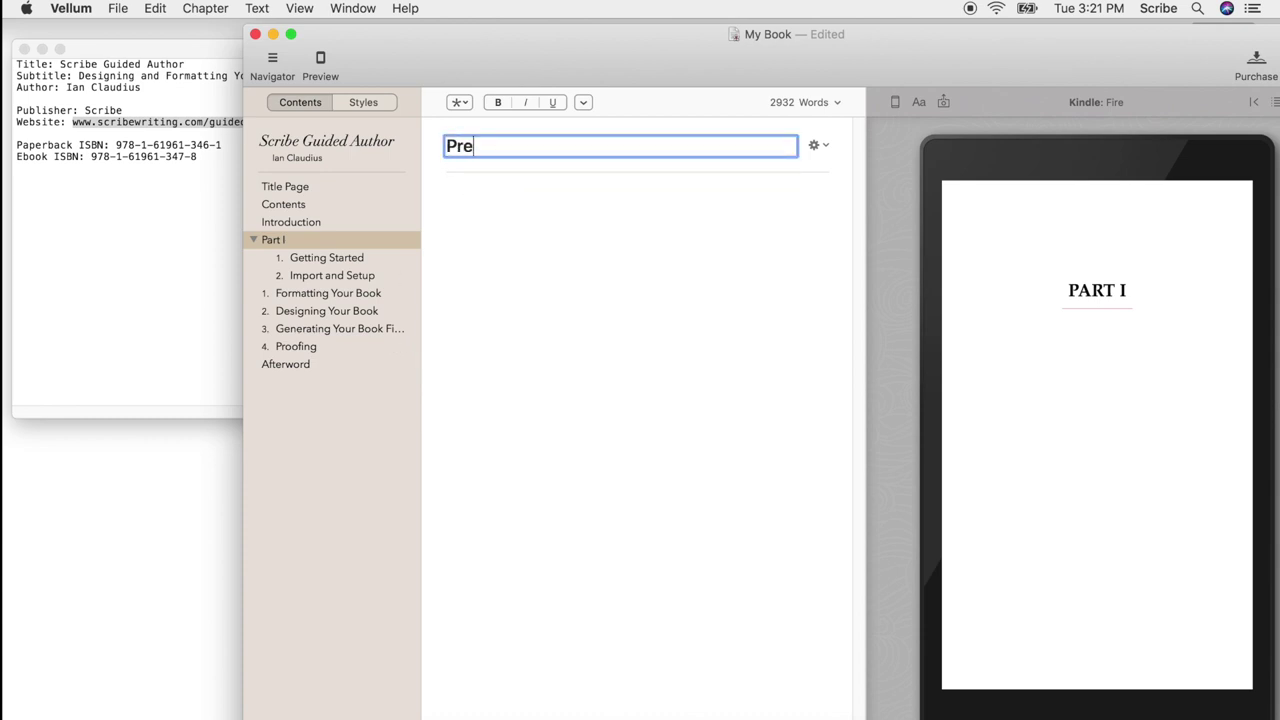
text(paration)
click(510, 199)
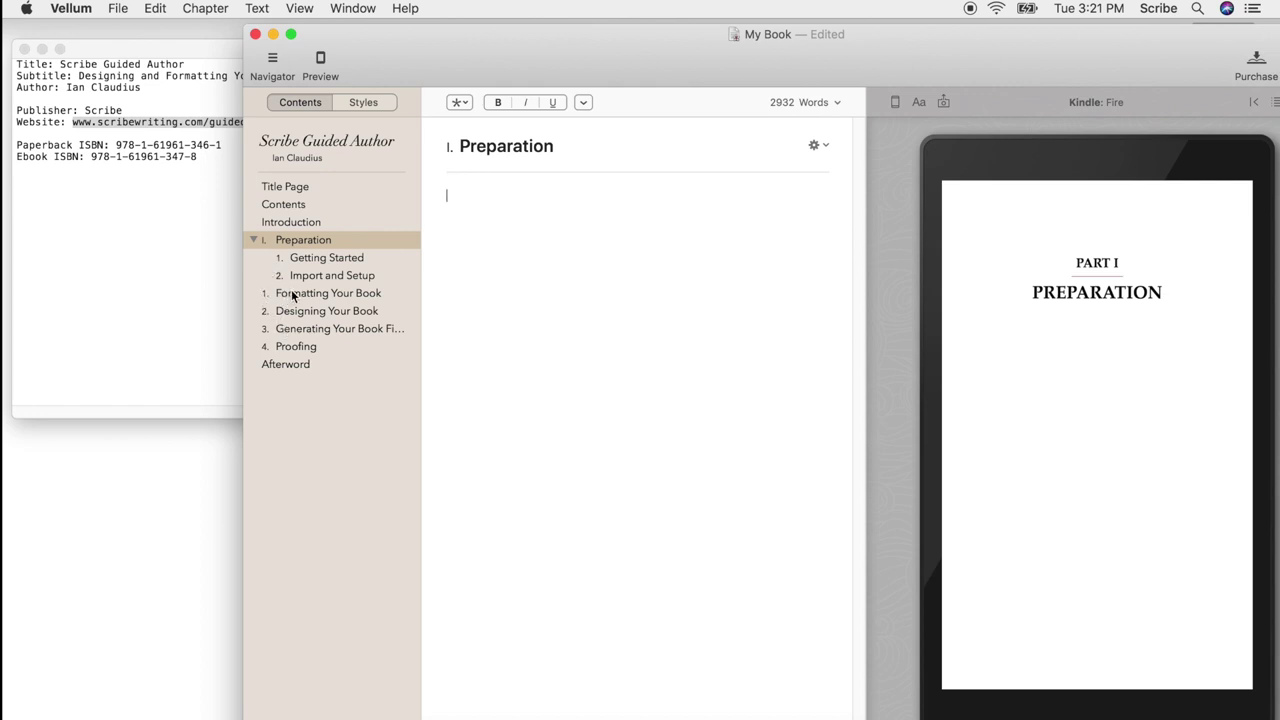
Make Formatting Your Book and Designing Your Book a part titled Formatting & Design
click(293, 294)
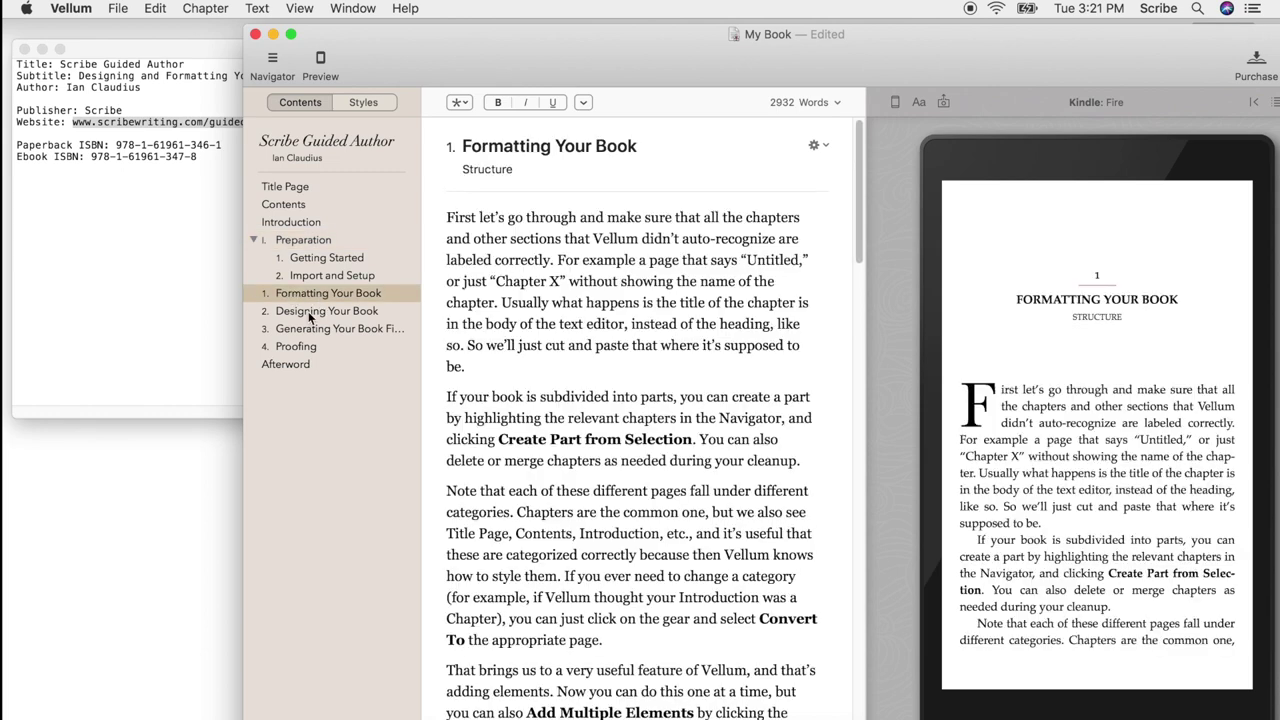
shift+click(310, 312)
right_click(310, 312)
click(400, 405)
text(Format)
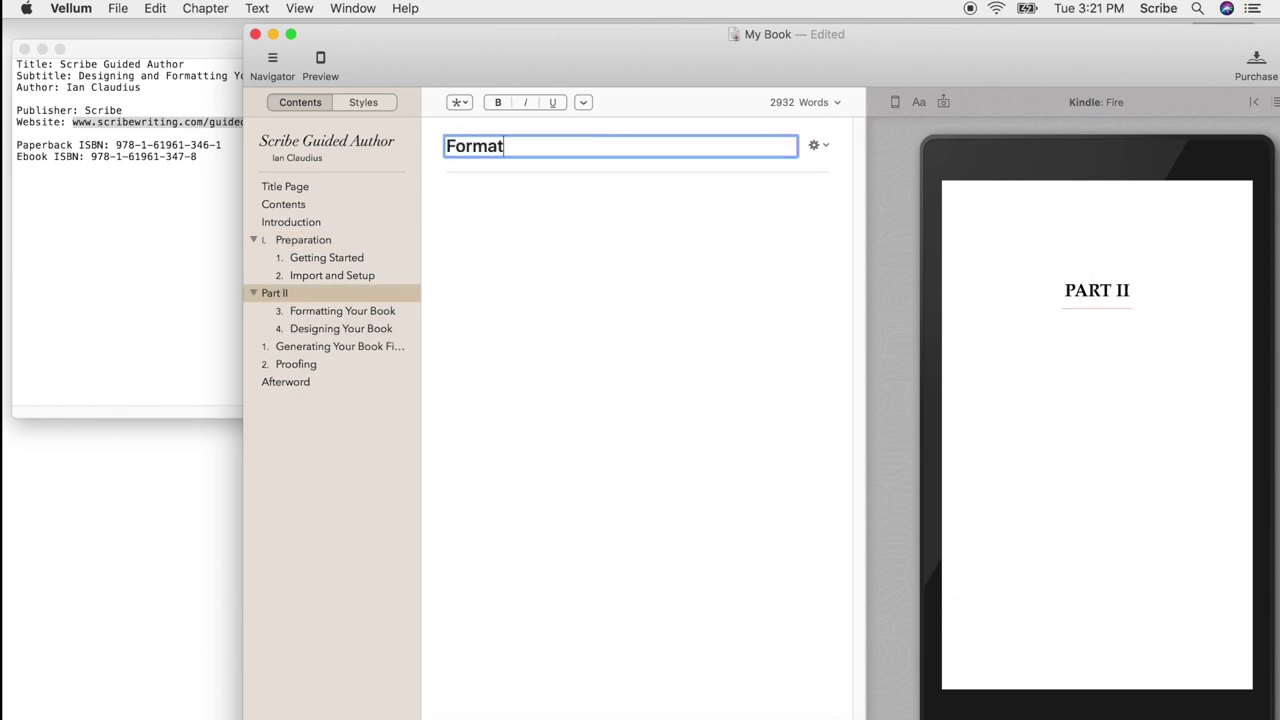
text(ting & Design)
Make Generating Your Book Files and Proofing a part titled Export & Proofing
click(300, 346)
shift+click(294, 362)
right_click(294, 362)
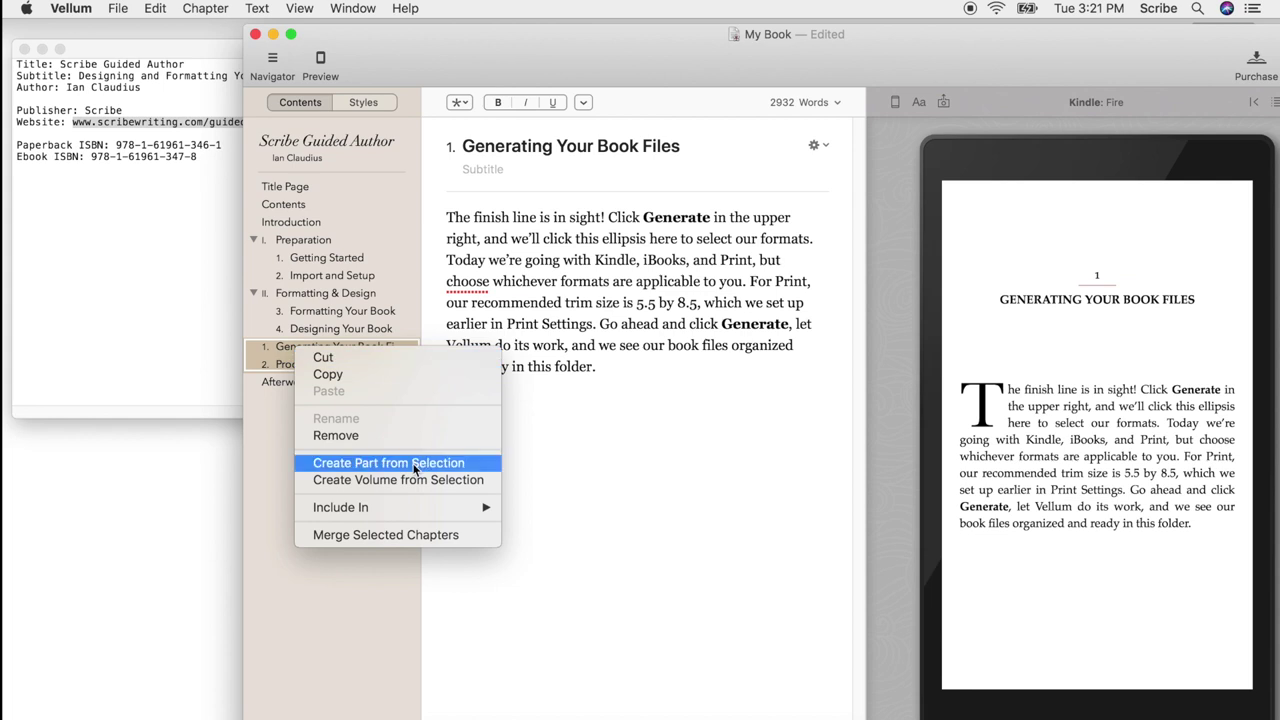
click(320, 466)
click(561, 141)
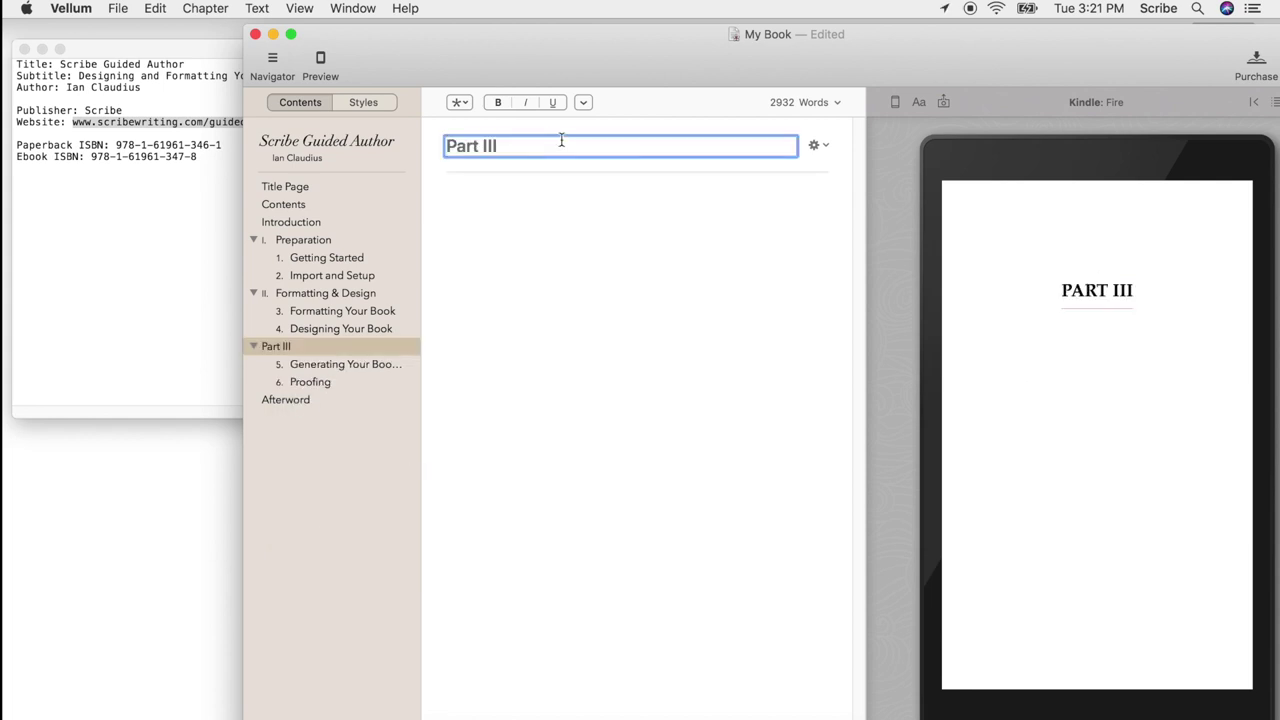
text(Export & Proofing)
key(Return)
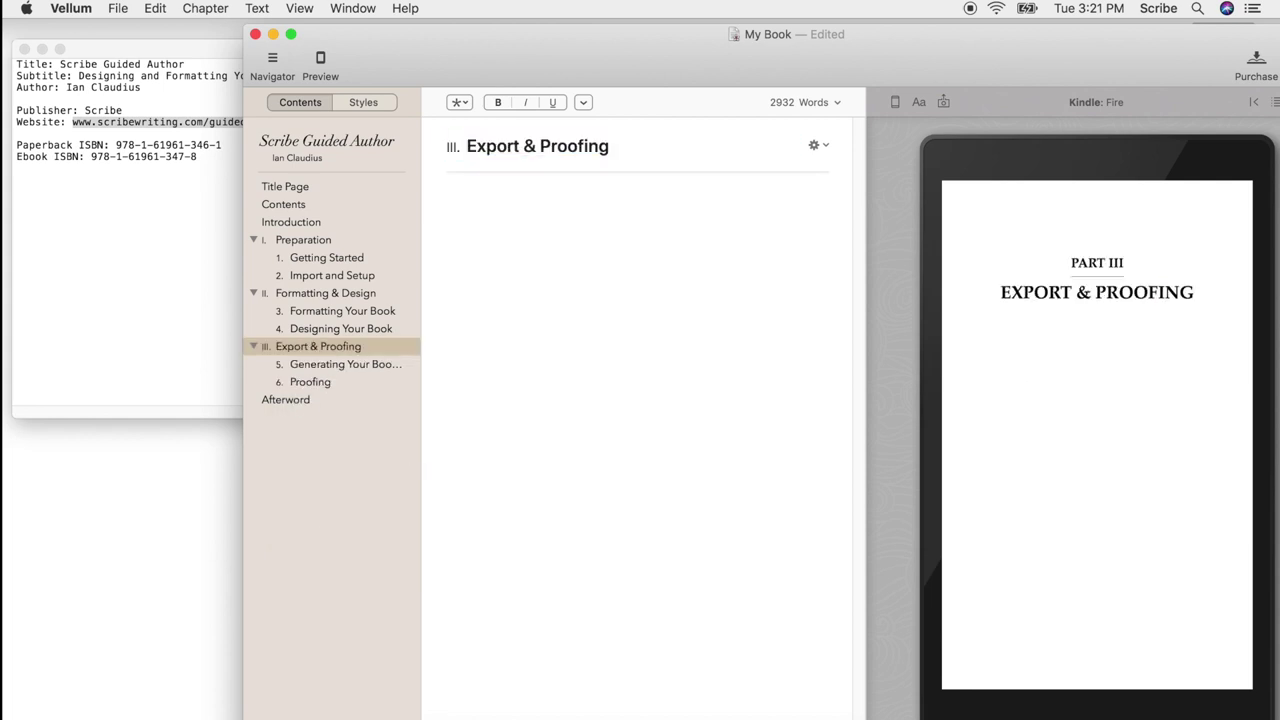
click(327, 240)
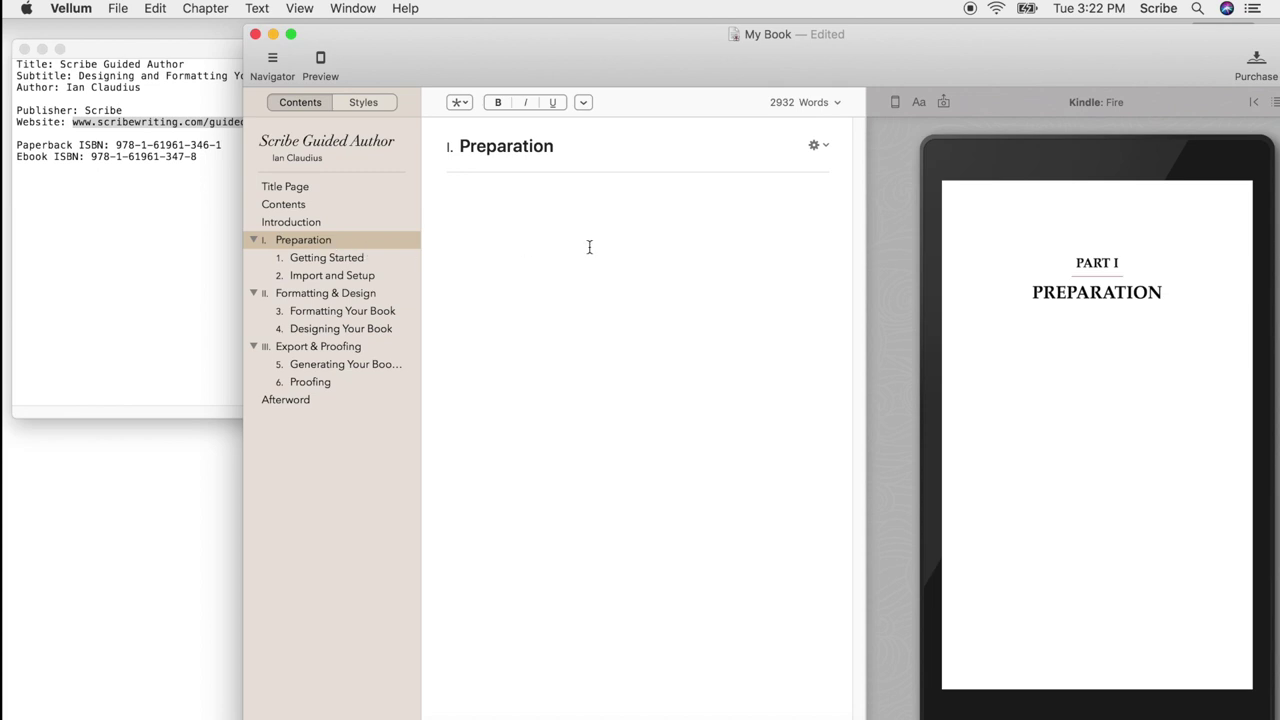
Convert the Introduction to a numbered chapter, then back to an Introduction, so Getting Started stays chapter 1
click(327, 258)
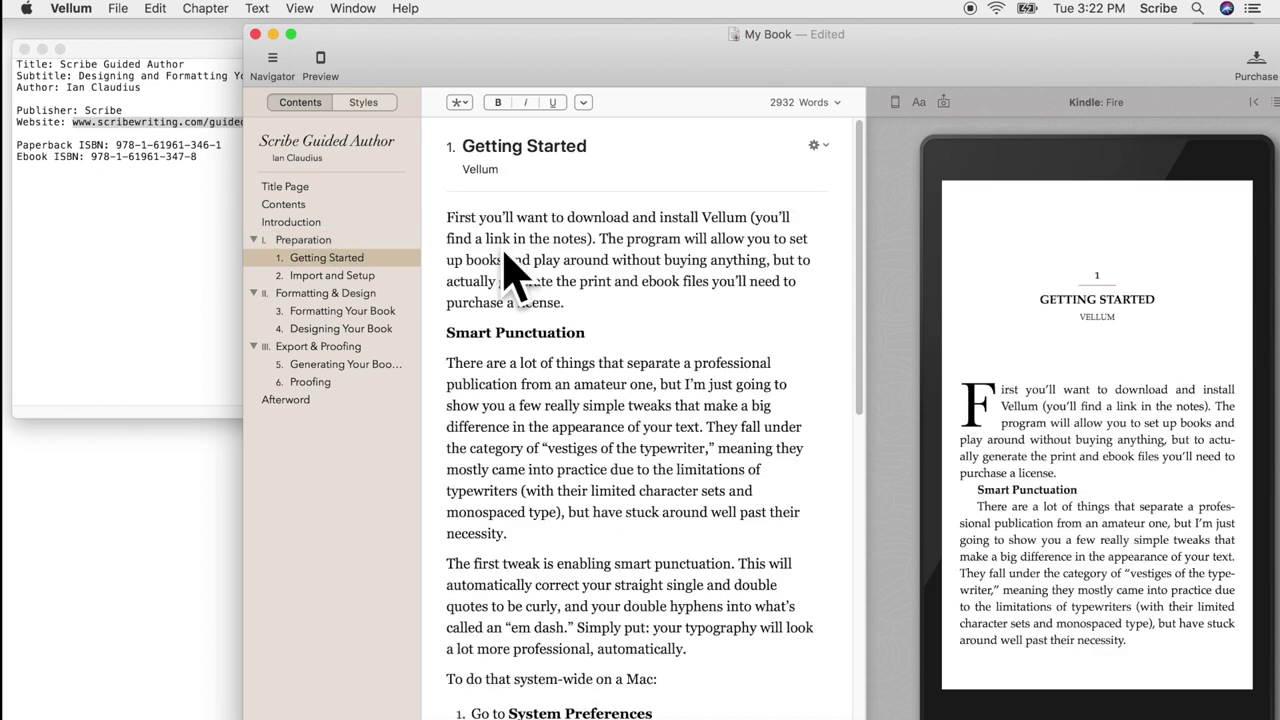
click(308, 223)
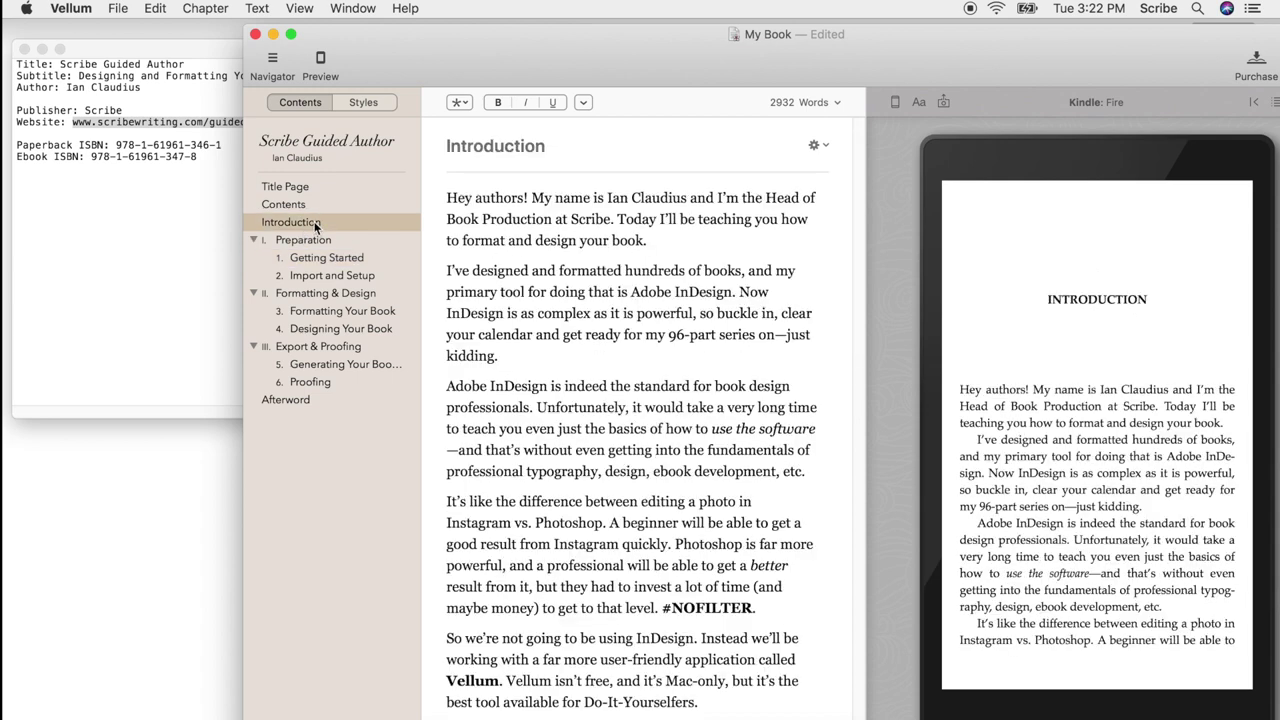
click(819, 145)
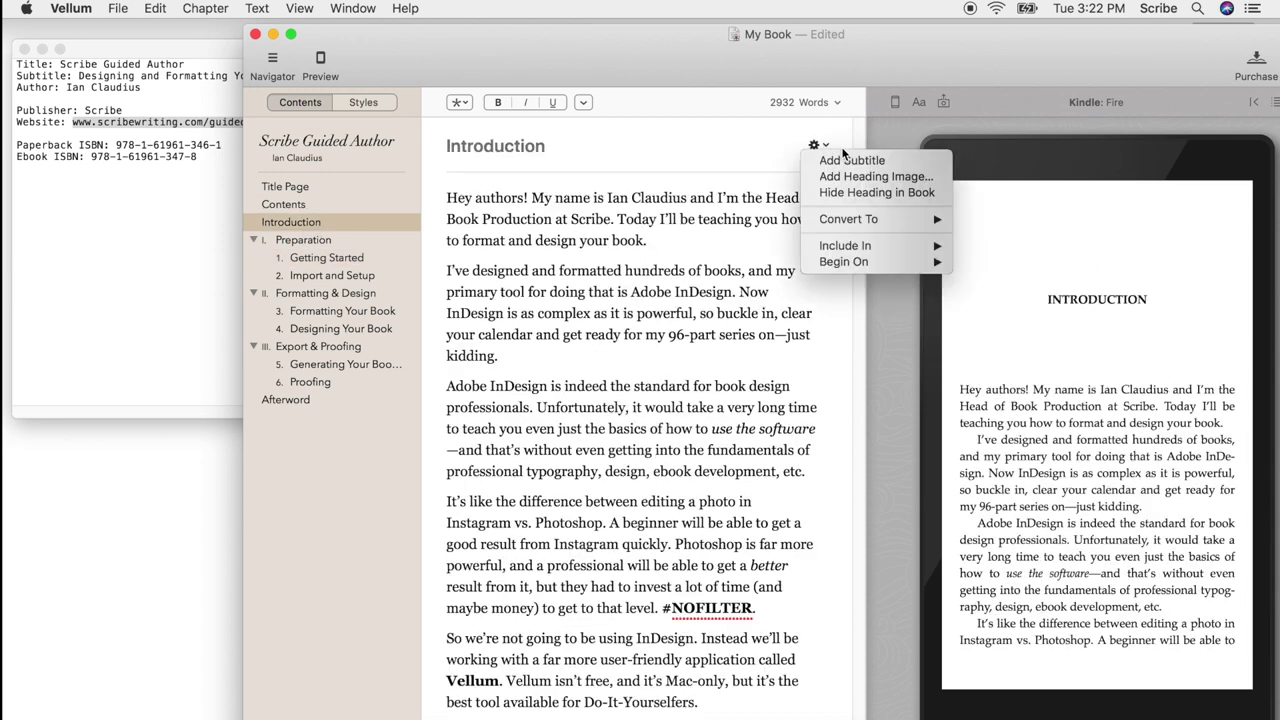
mouse_move(838, 222)
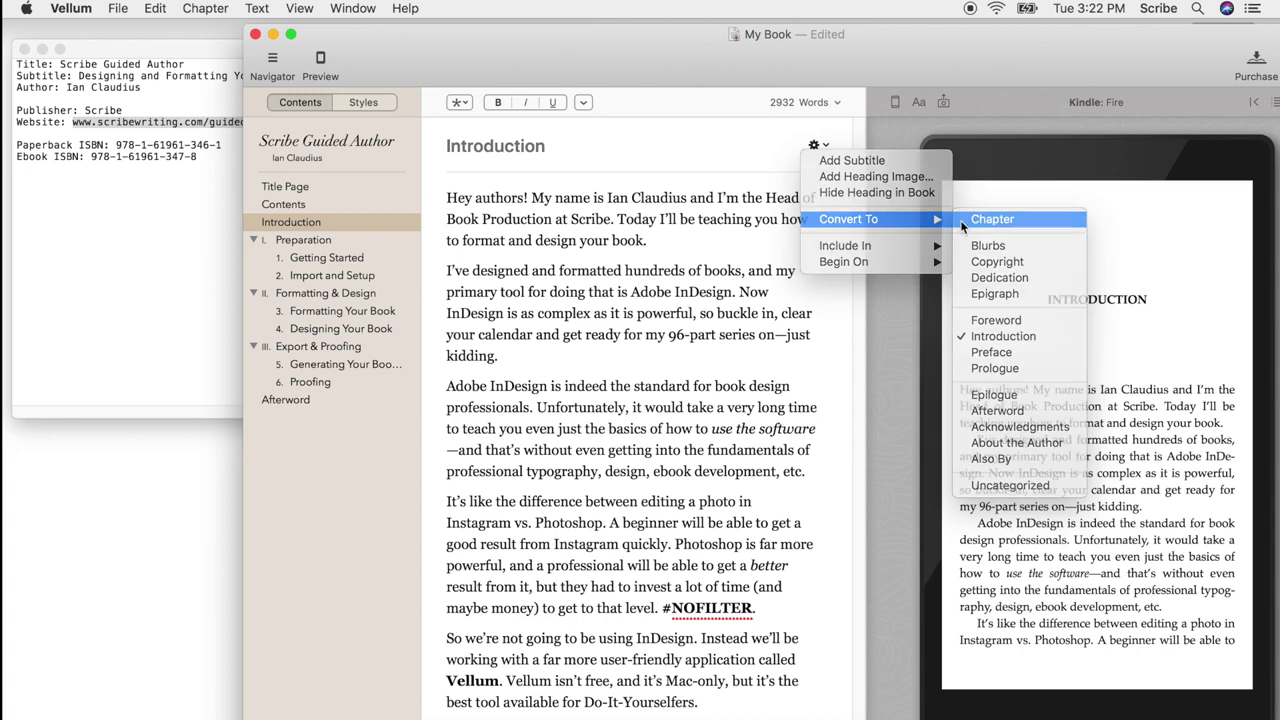
click(990, 219)
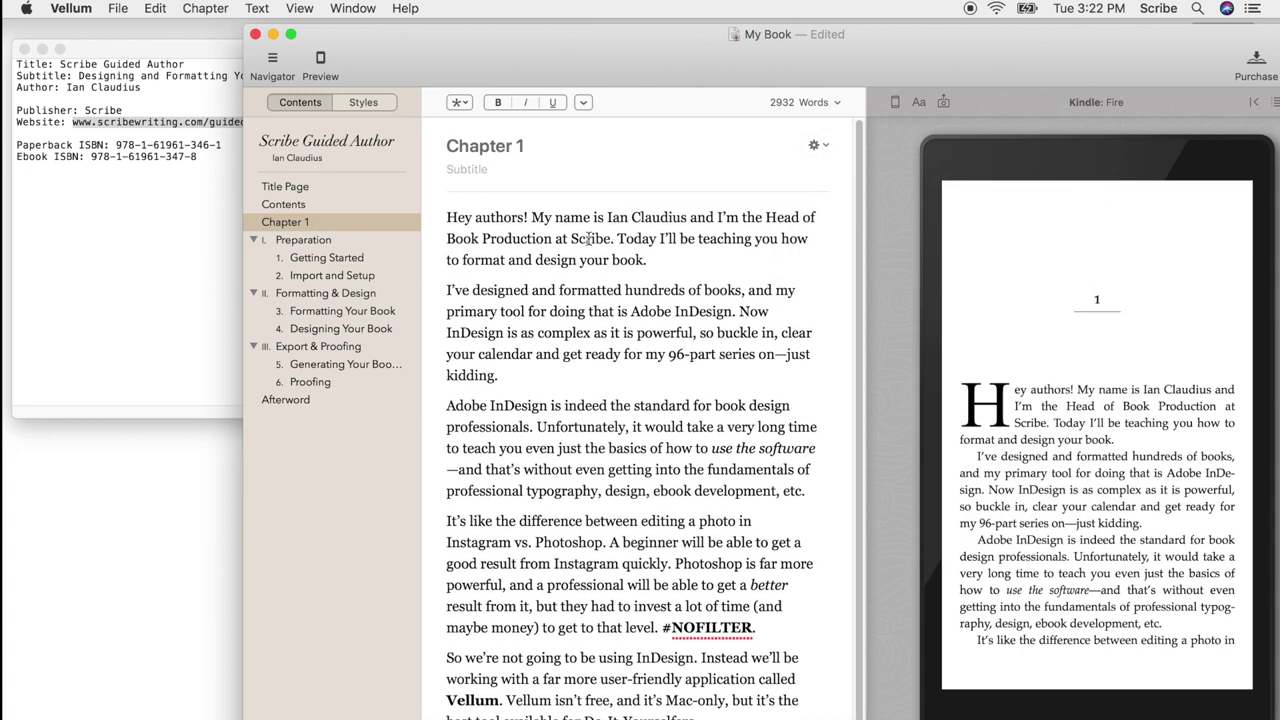
click(816, 146)
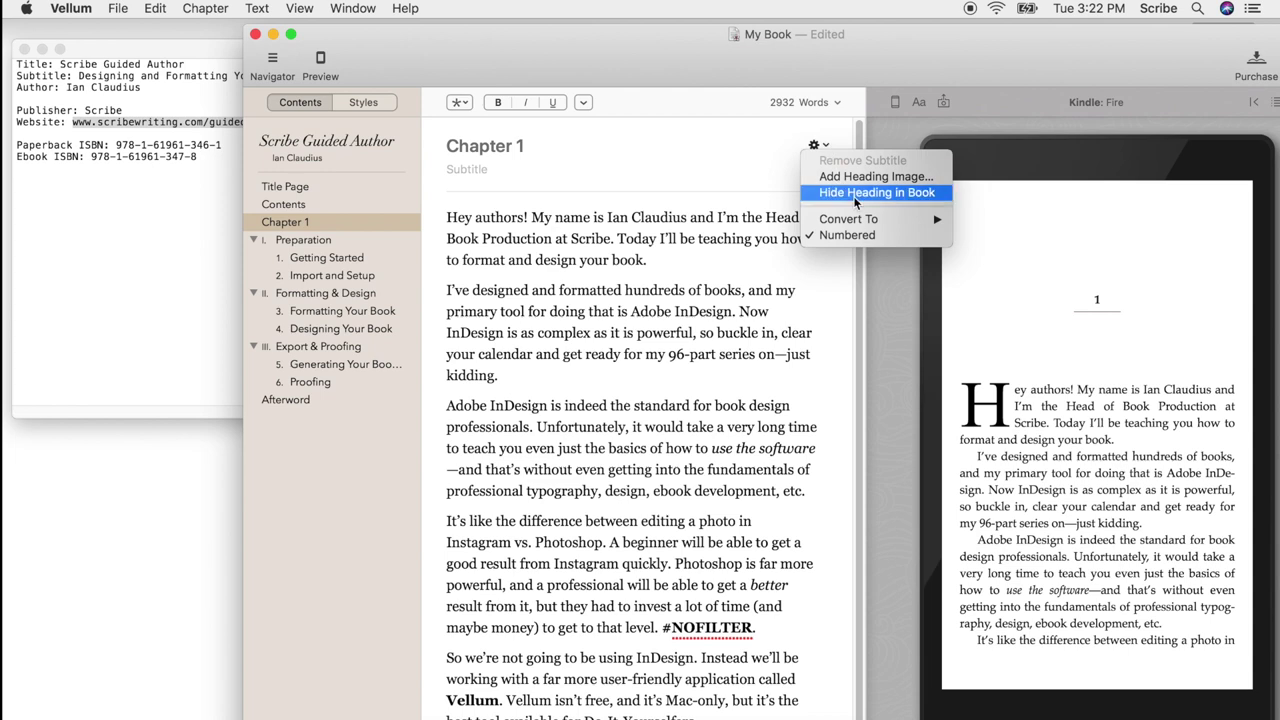
mouse_move(848, 219)
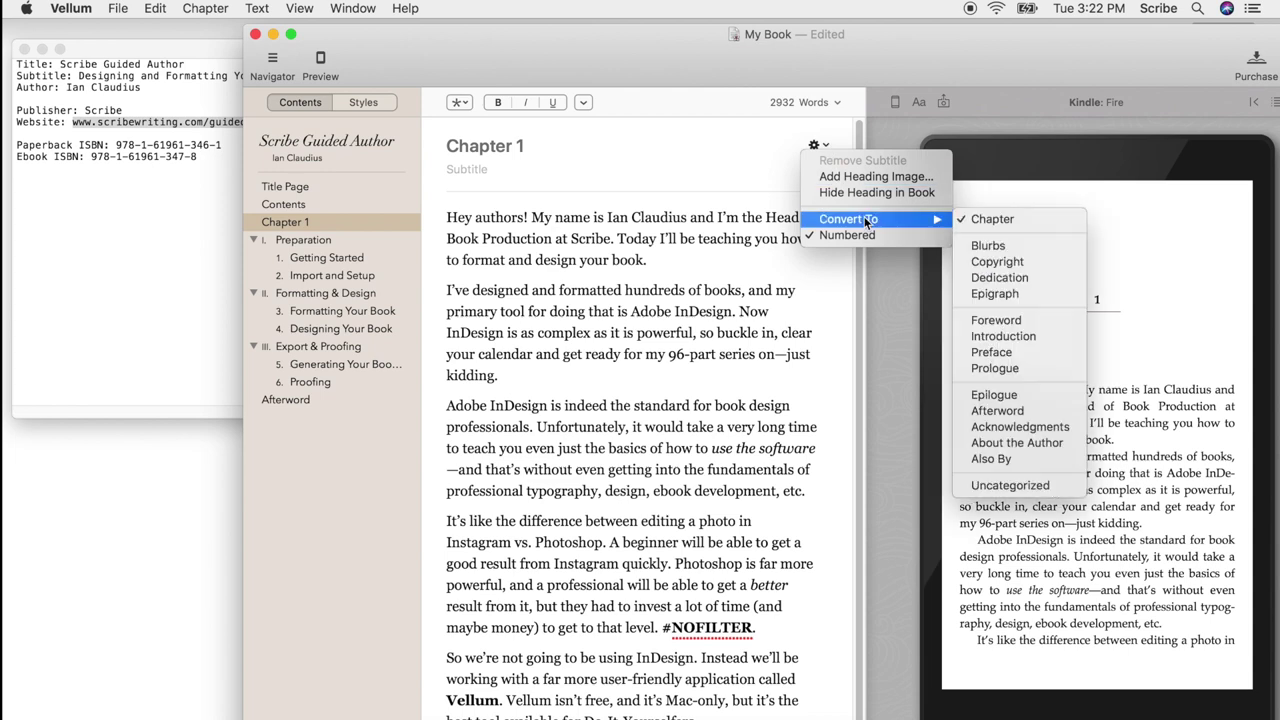
click(1010, 337)
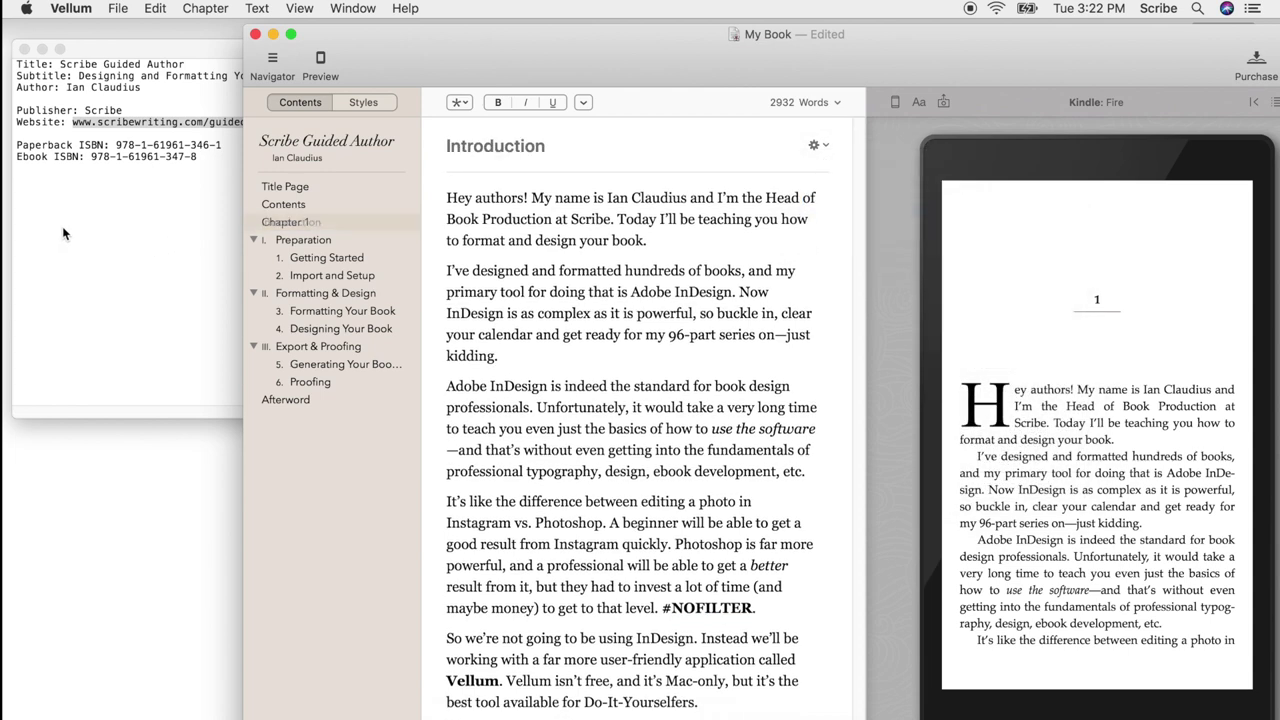
click(313, 259)
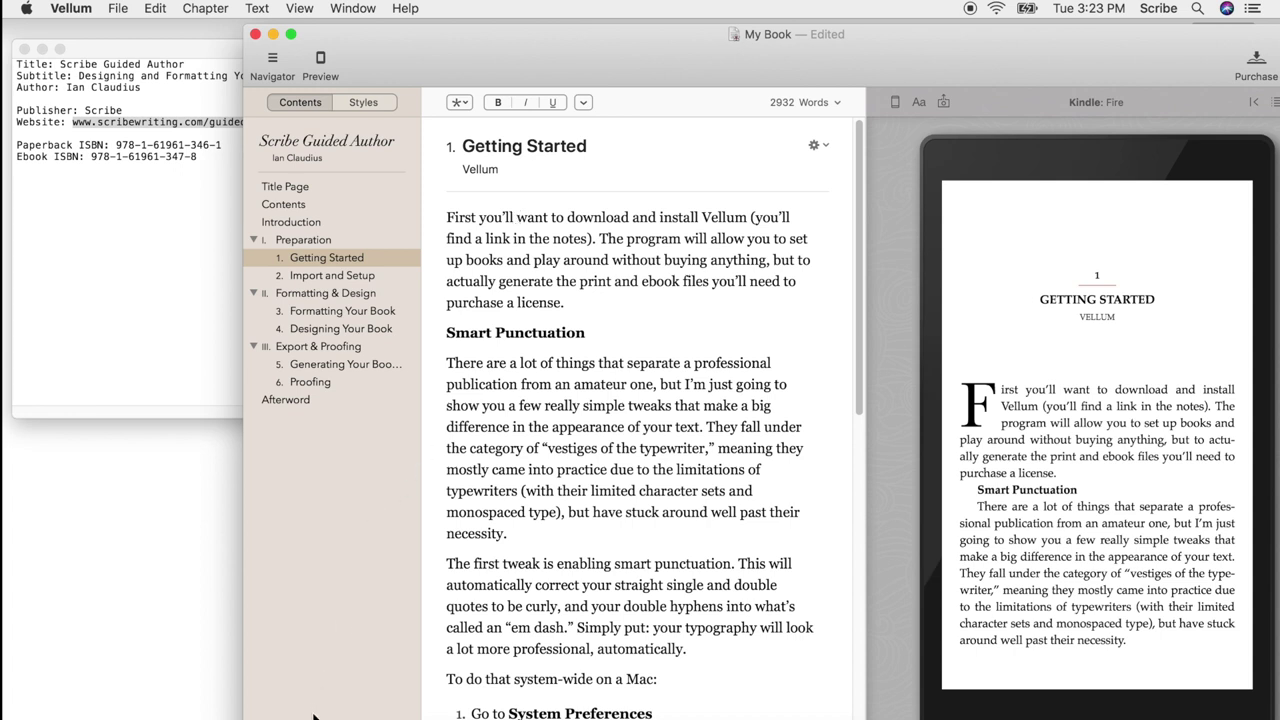
Add Copyright, Dedication, Epigraph and About the Author pages using Add Multiple Elements
right_click(273, 584)
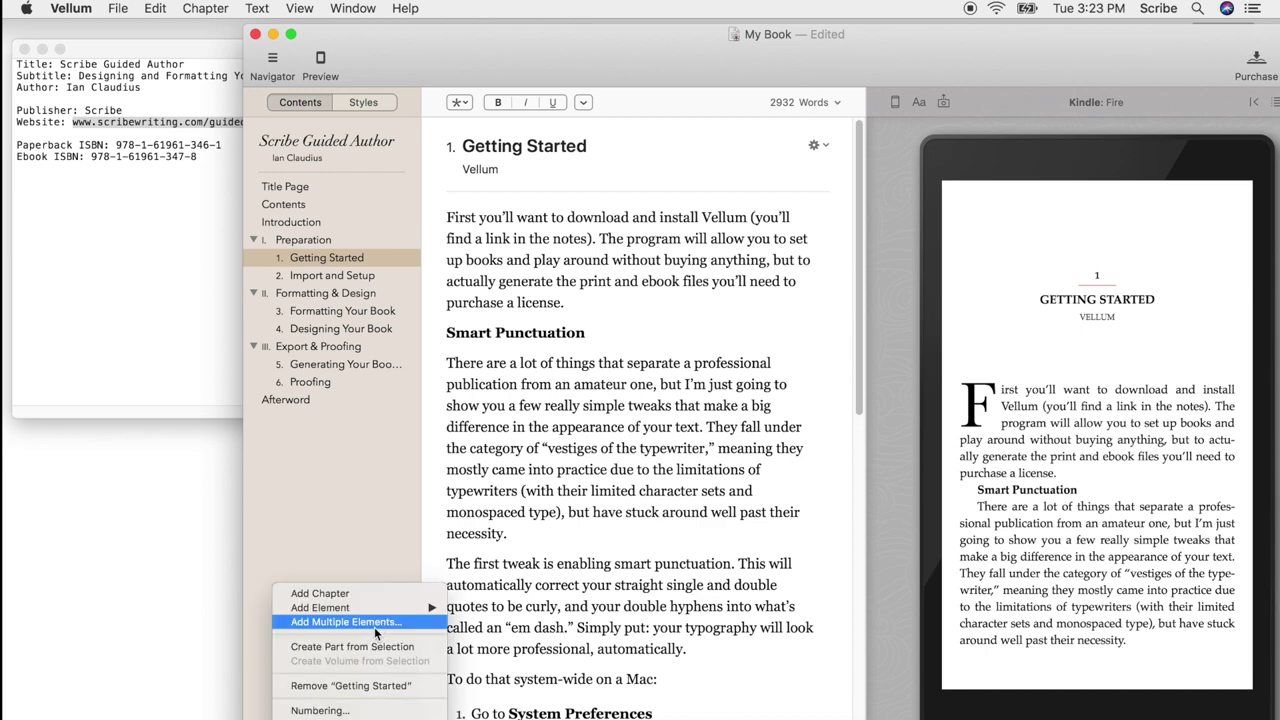
mouse_move(381, 606)
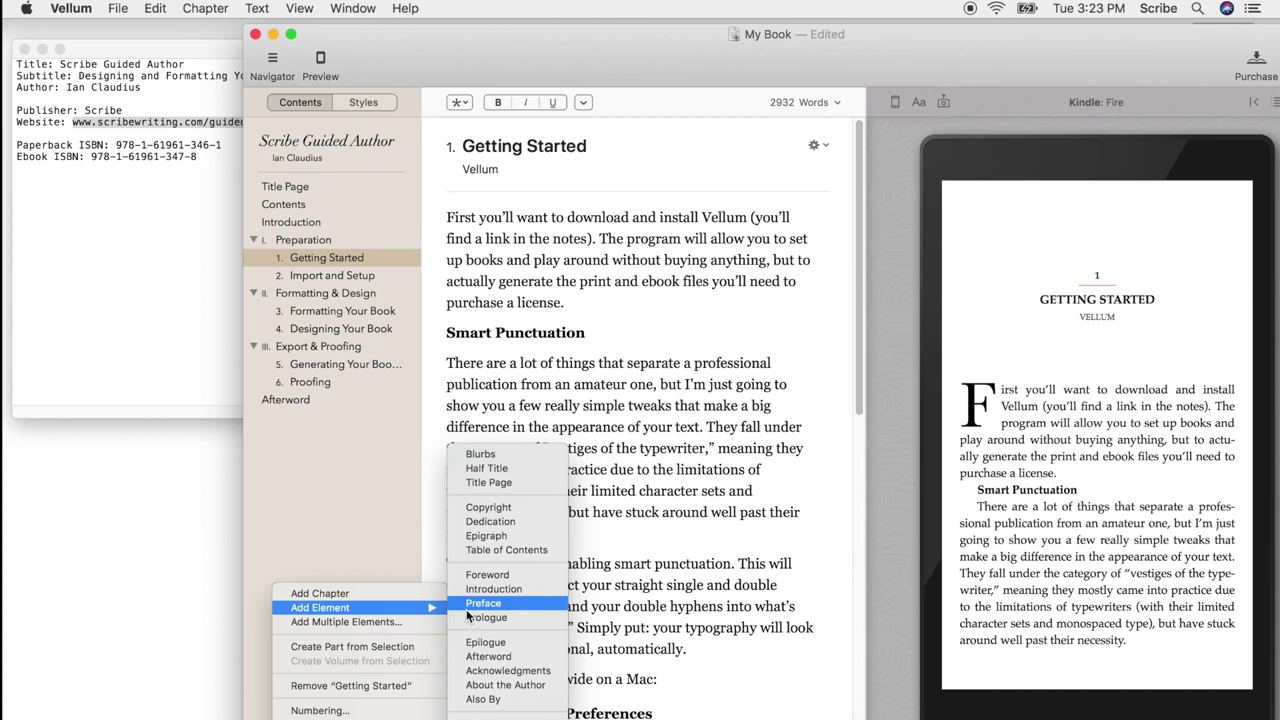
click(414, 625)
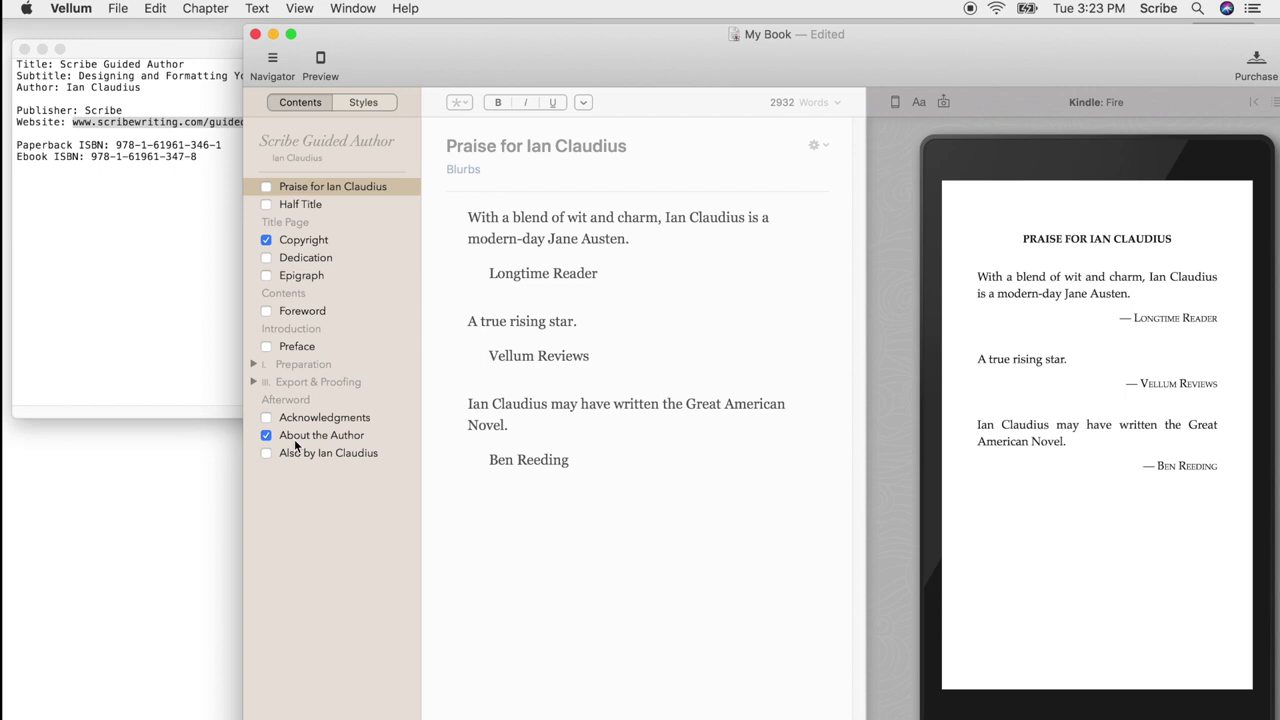
click(266, 277)
click(349, 645)
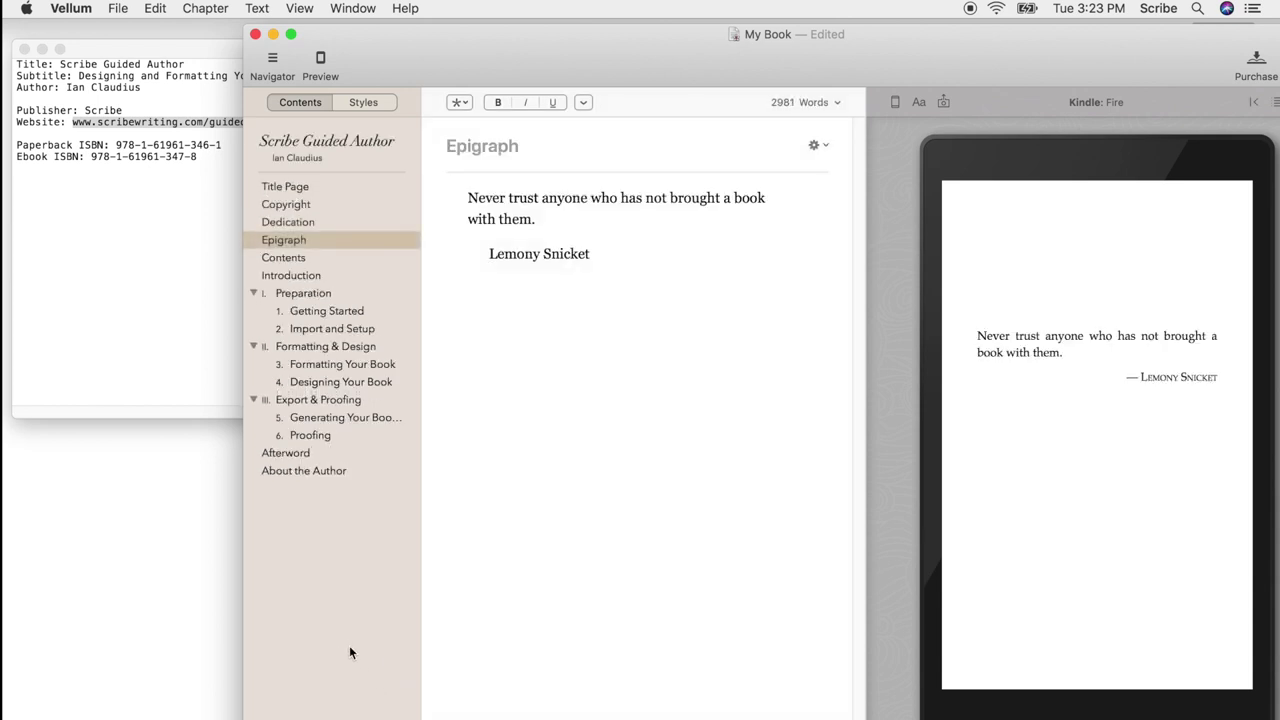
Replace the dedication text with 'For those about to publish—this means you!' and save the book
click(321, 205)
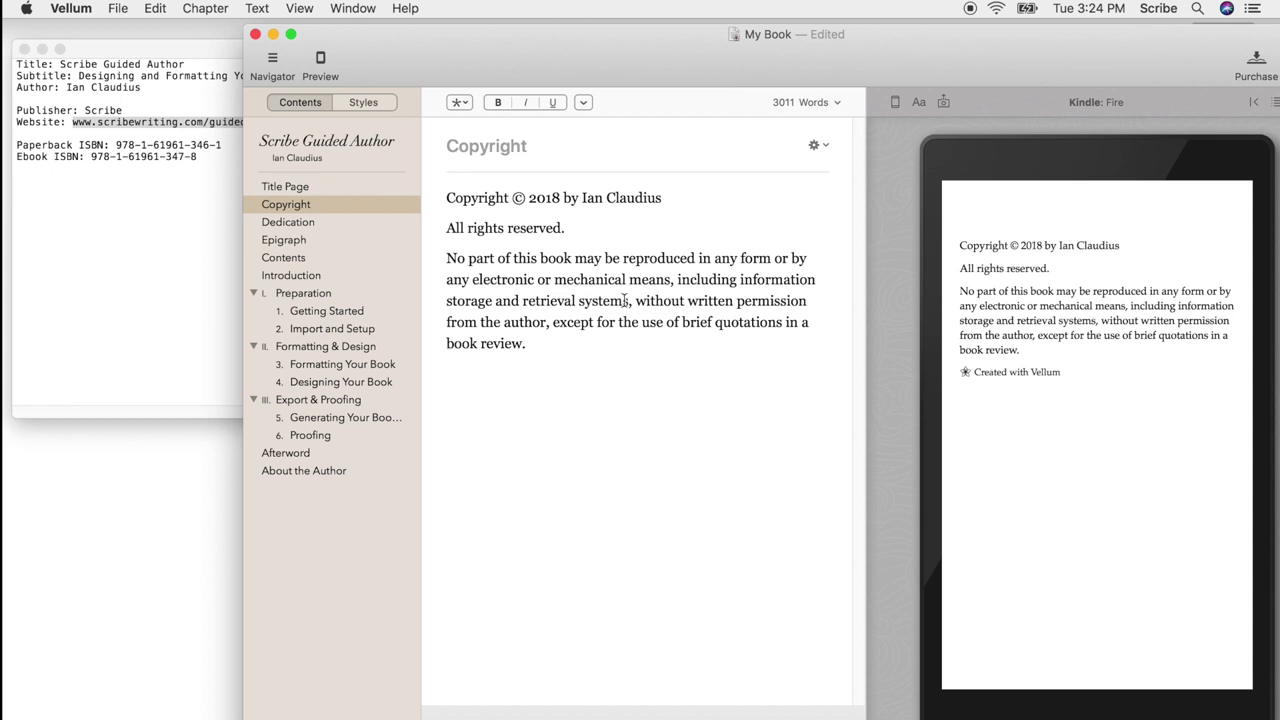
click(391, 224)
triple_click(512, 240)
text(For those a)
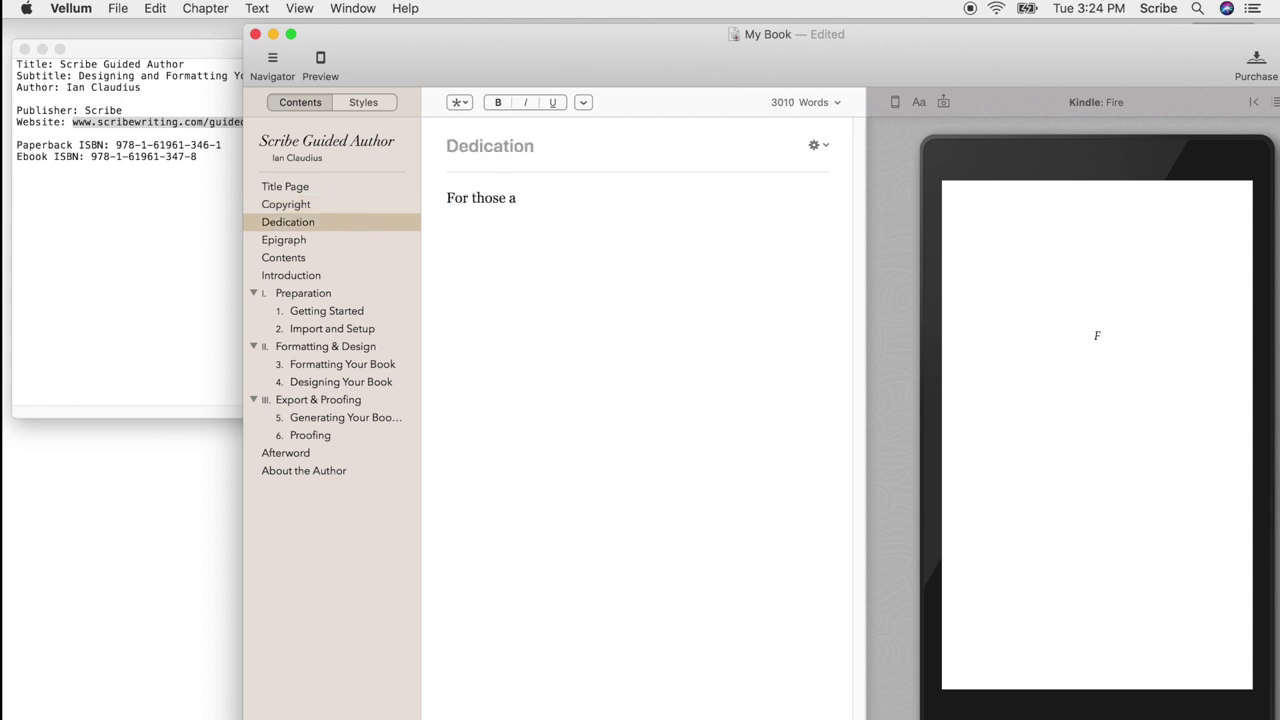
text(bout to publish—this means you!)
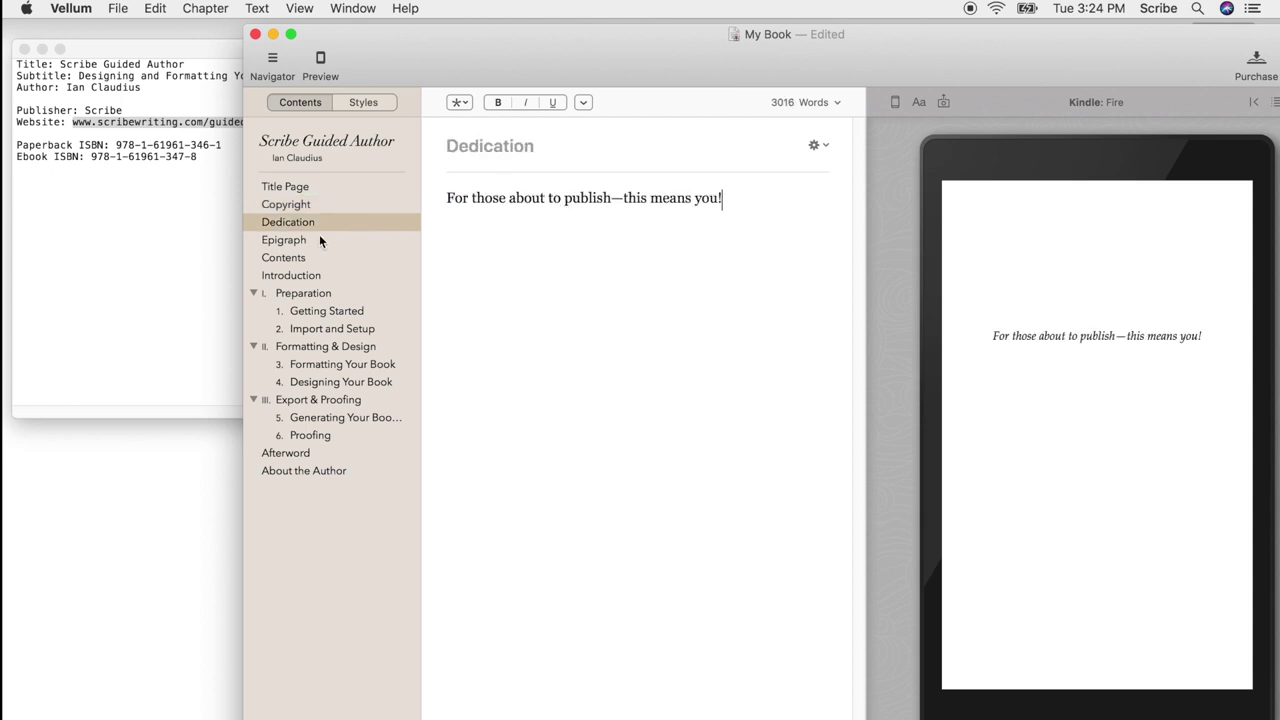
key(super+s)
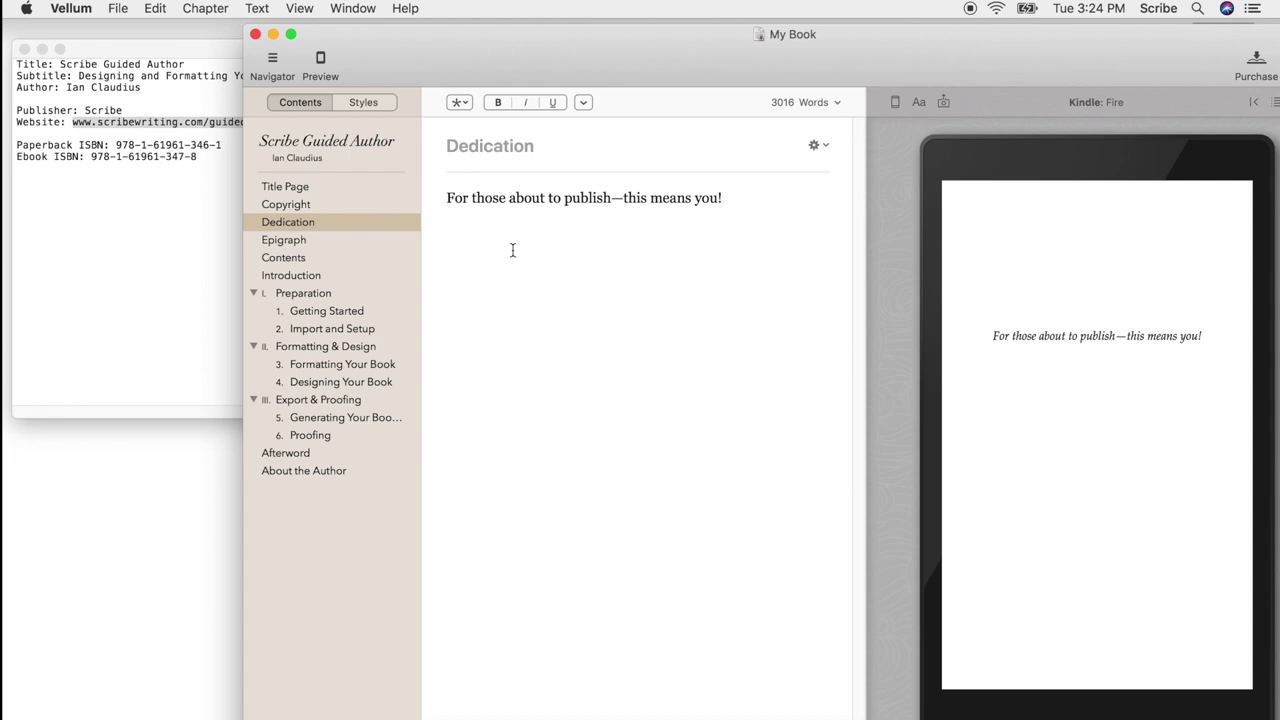
click(348, 311)
click(348, 330)
click(342, 364)
scroll(640, 450, down, 5)
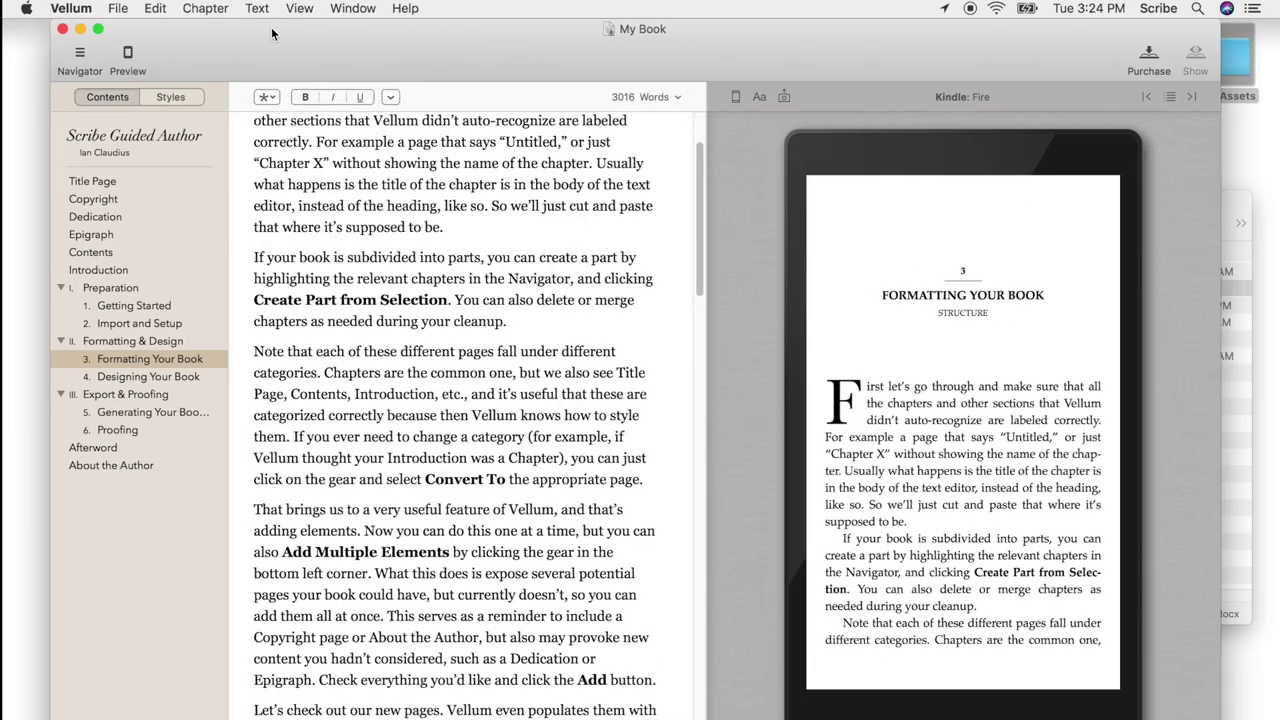
scroll(370, 177, down, 10)
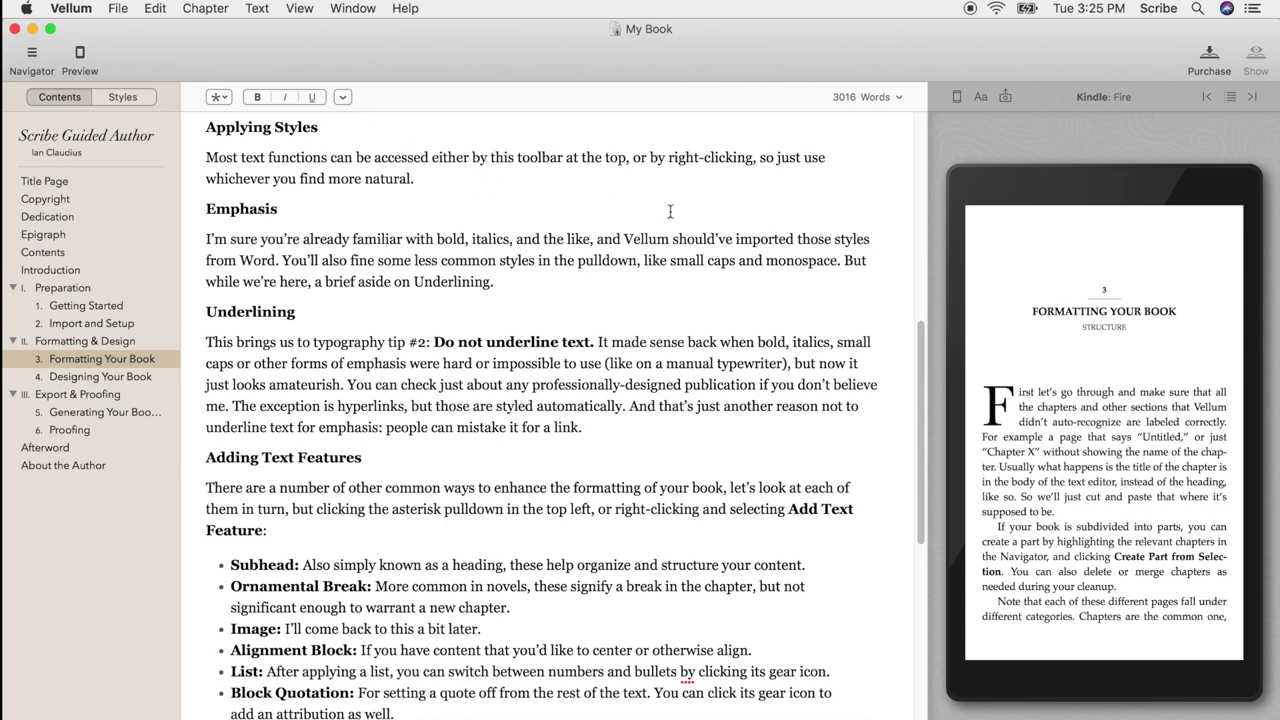
right_click(721, 165)
click(702, 178)
click(538, 185)
double_click(494, 239)
key(super+i)
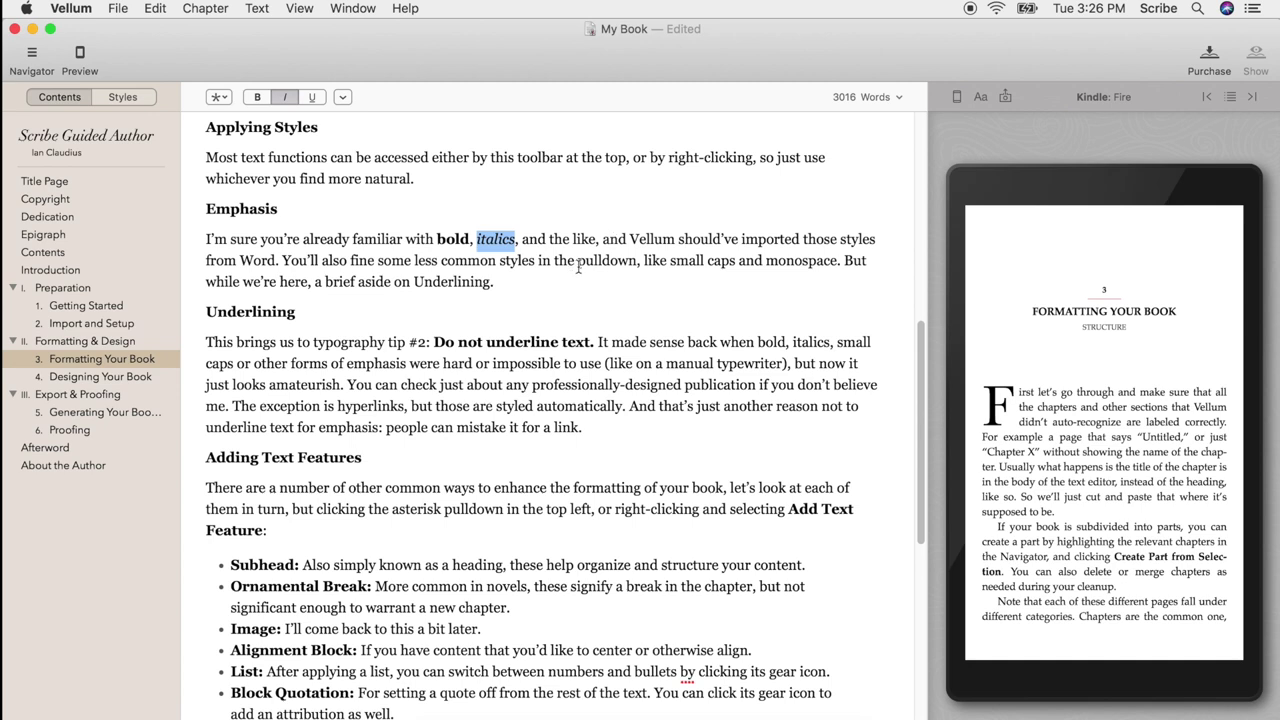
drag(670, 261, 736, 262)
click(343, 97)
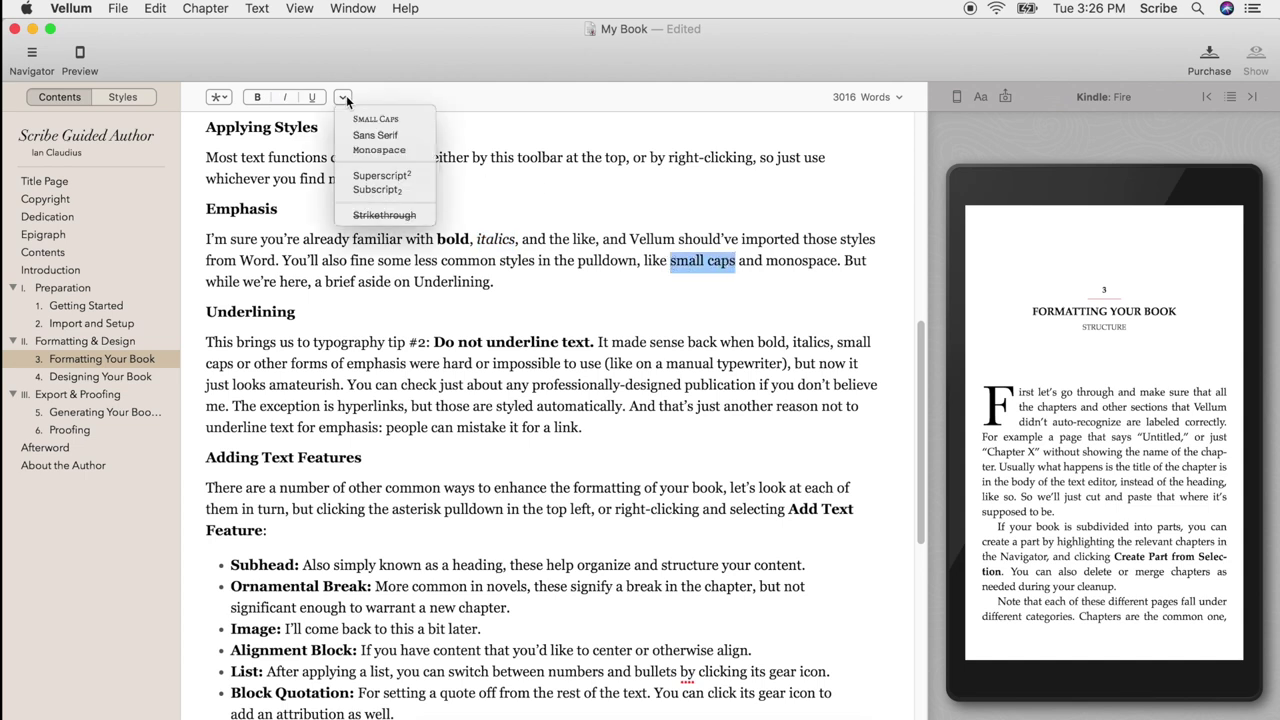
click(365, 119)
double_click(788, 261)
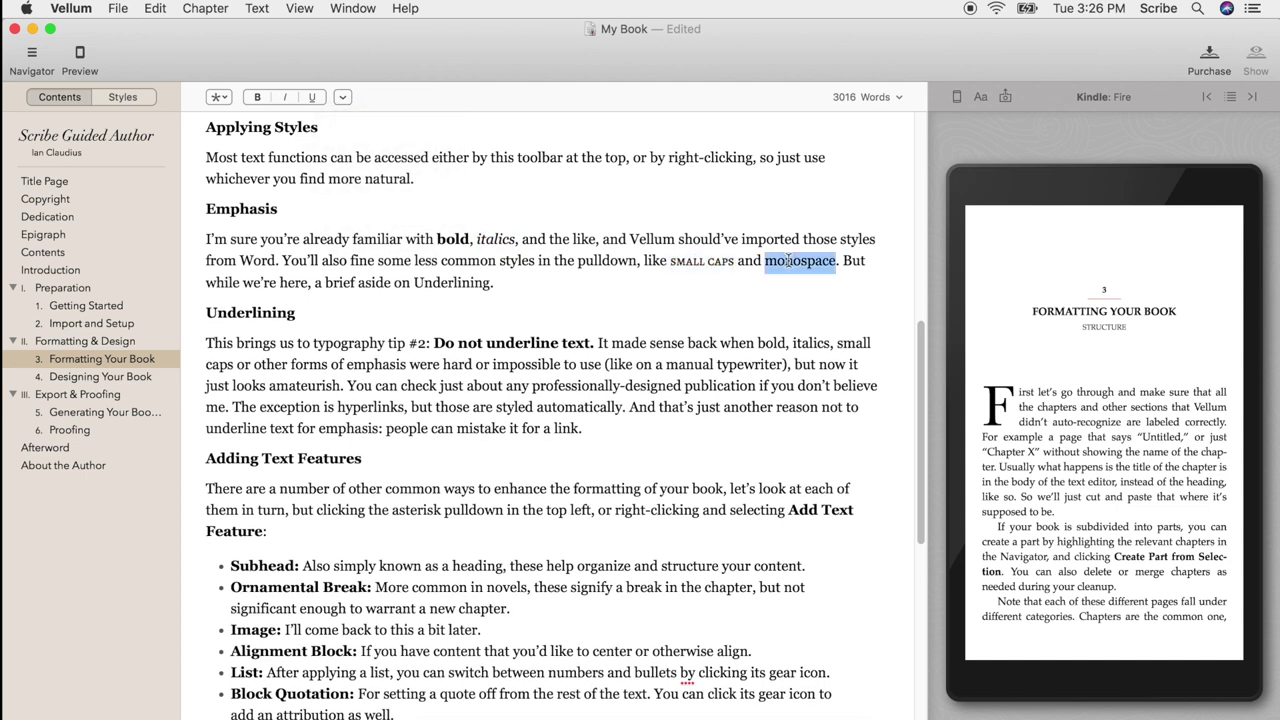
click(343, 97)
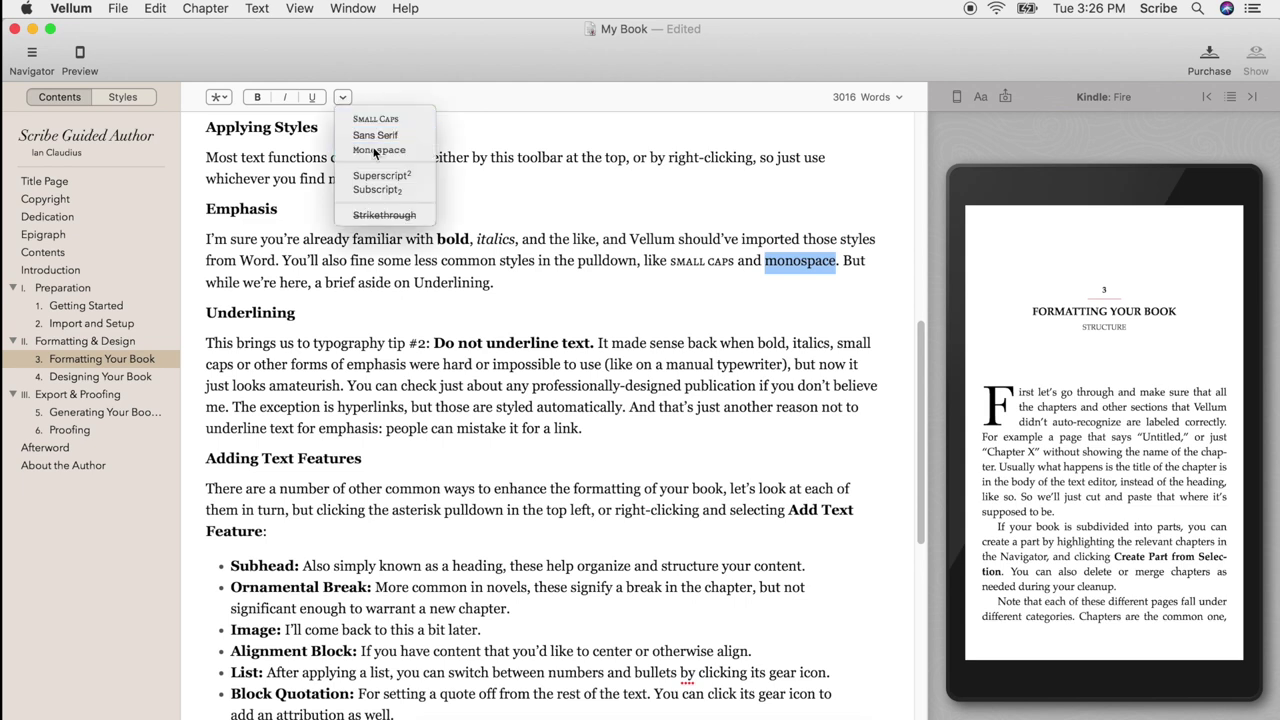
click(376, 151)
click(548, 282)
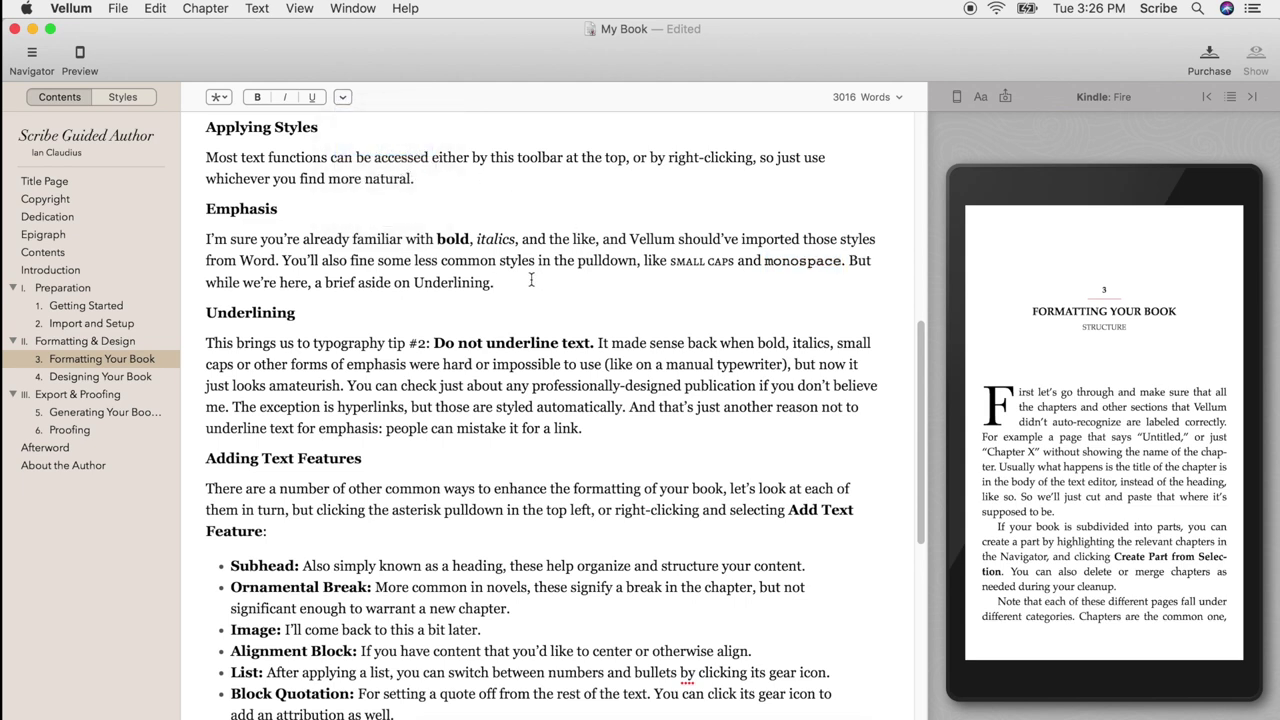
double_click(469, 283)
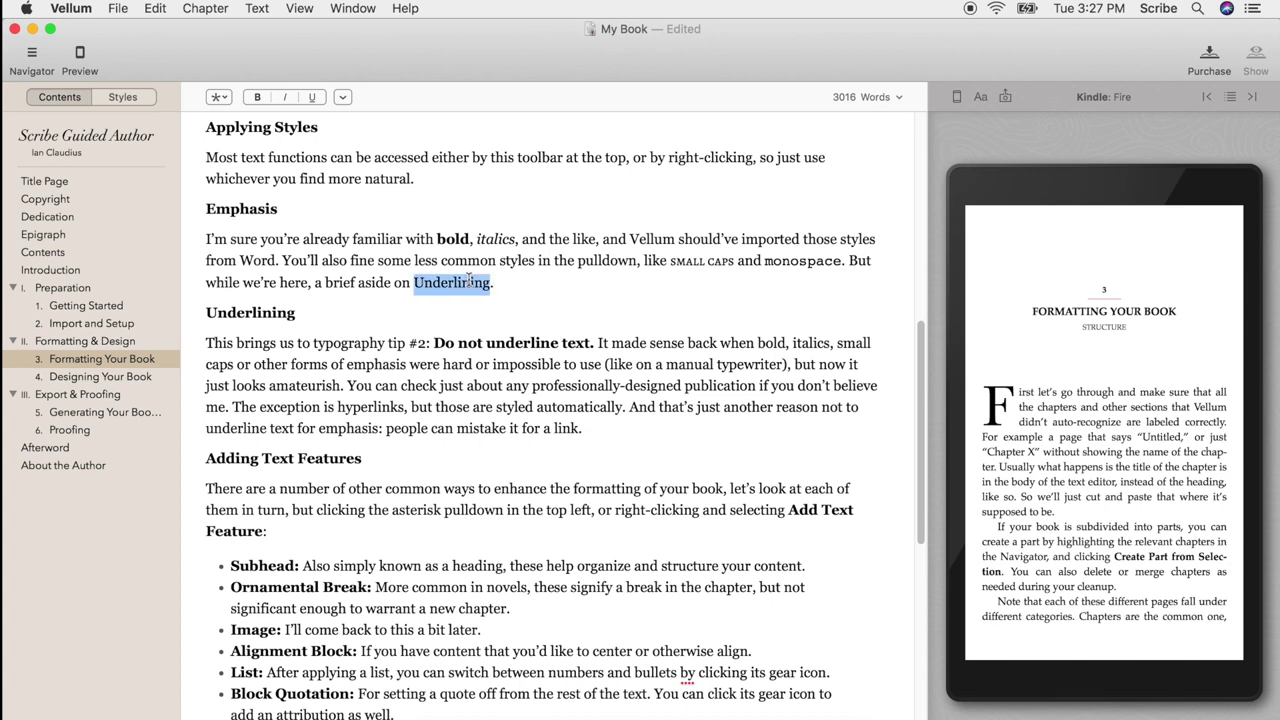
click(402, 244)
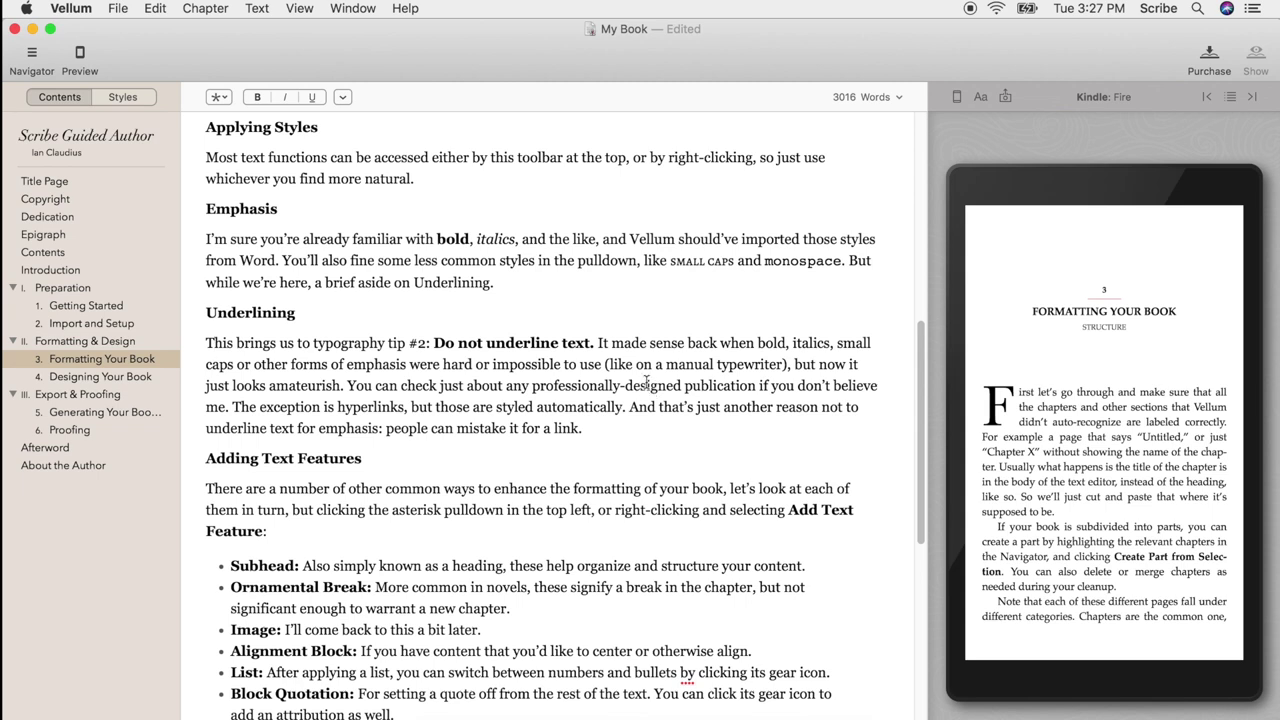
scroll(646, 383, down, 5)
click(627, 196)
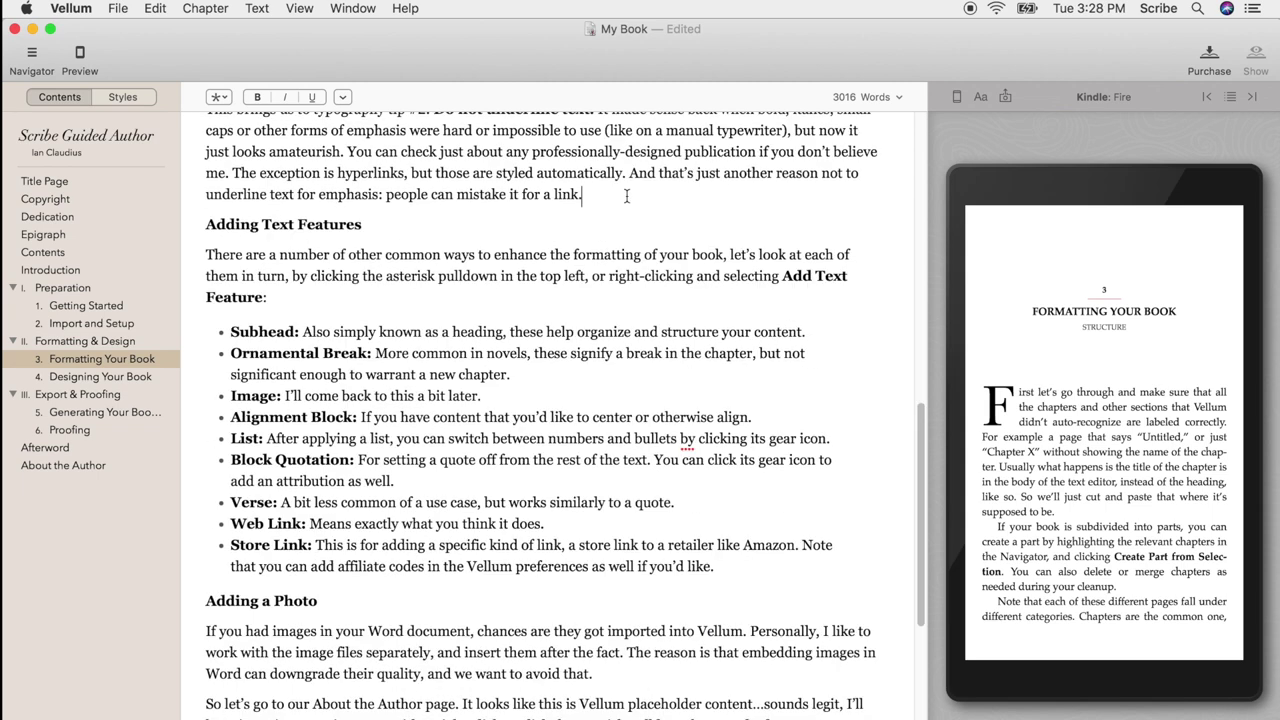
Make the Adding Text Features heading a Subhead, keeping the formatting after an undo
click(223, 101)
drag(205, 226, 362, 228)
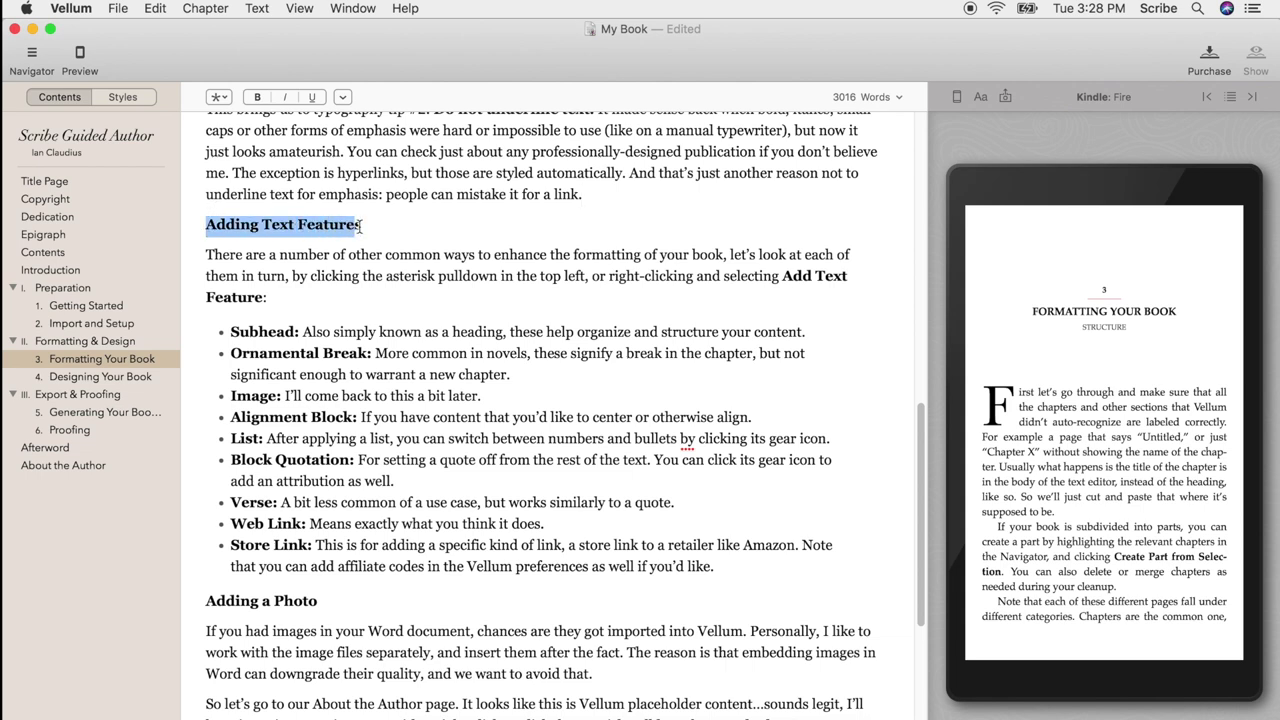
right_click(339, 220)
mouse_move(410, 386)
click(600, 386)
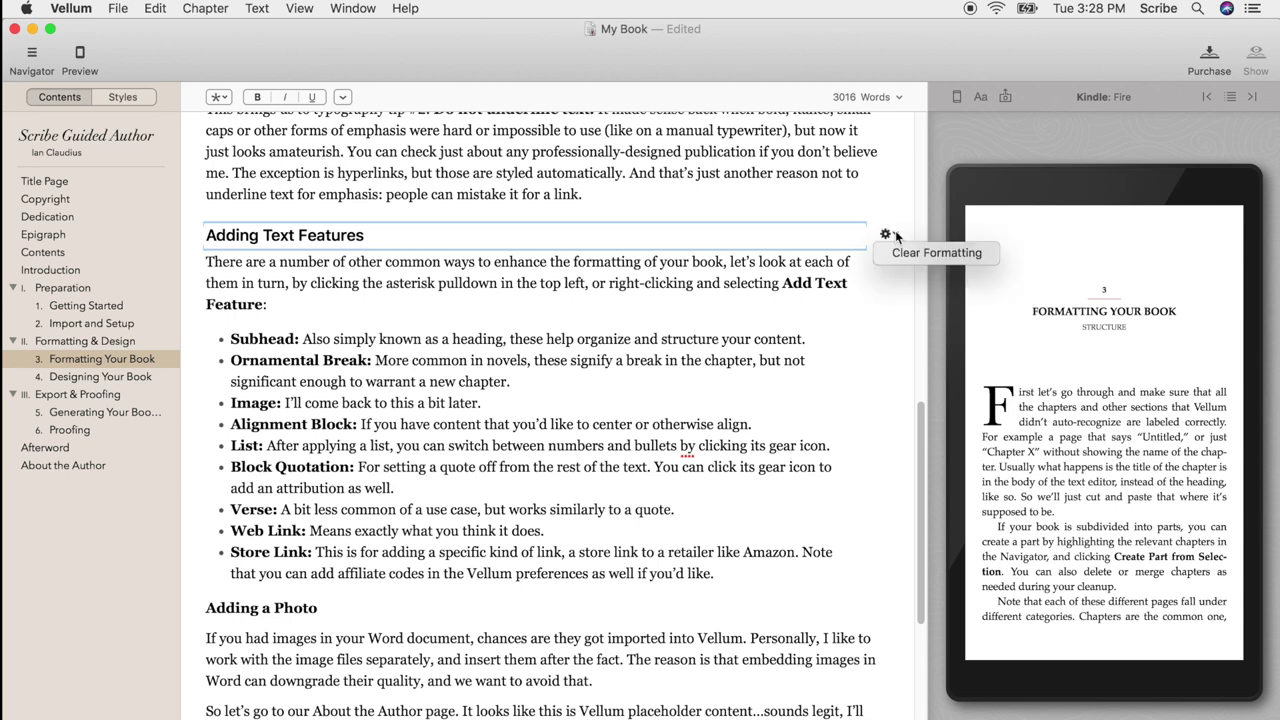
click(897, 256)
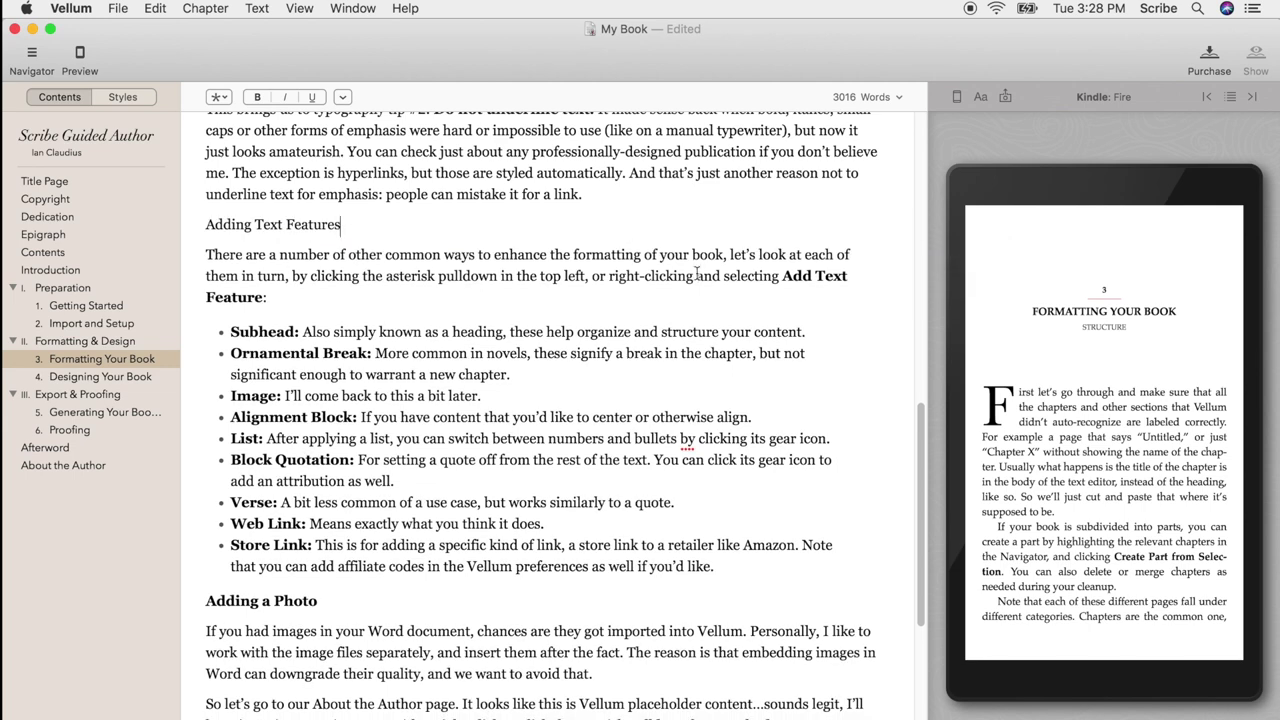
key(super+z)
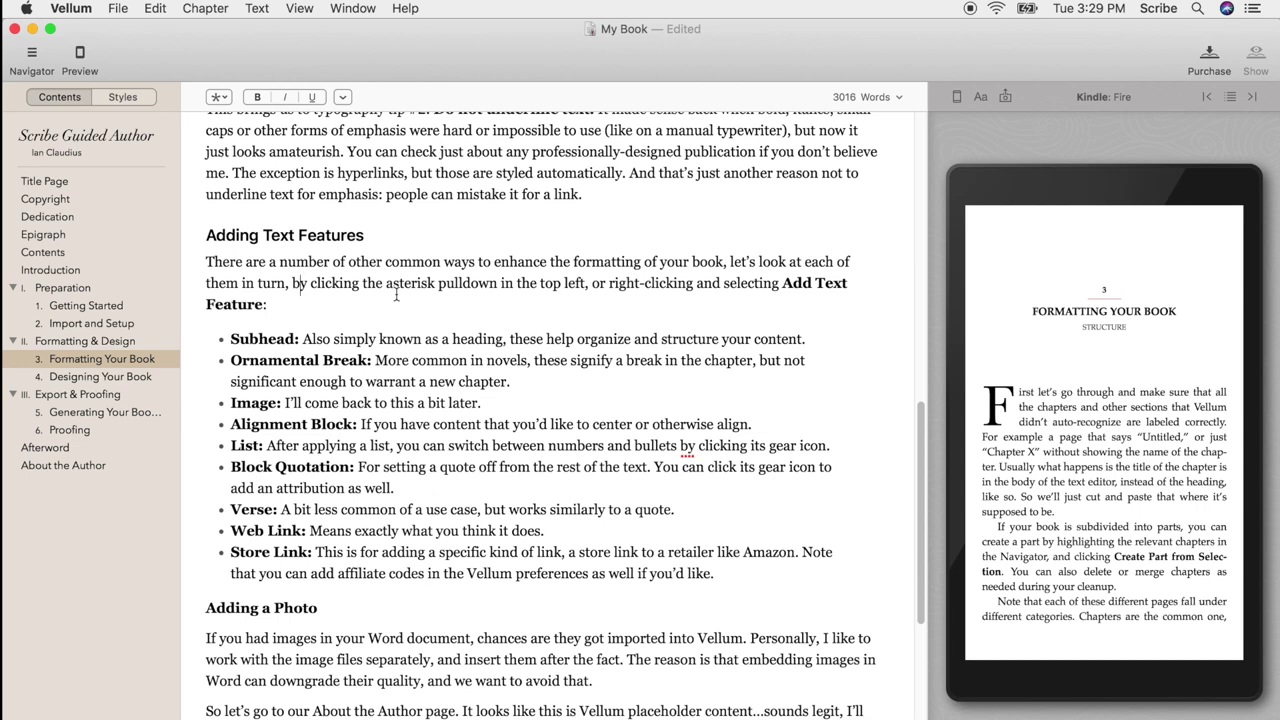
Insert an ornamental break on a new line after the paragraph ending 'for a link.'
click(616, 194)
key(Return)
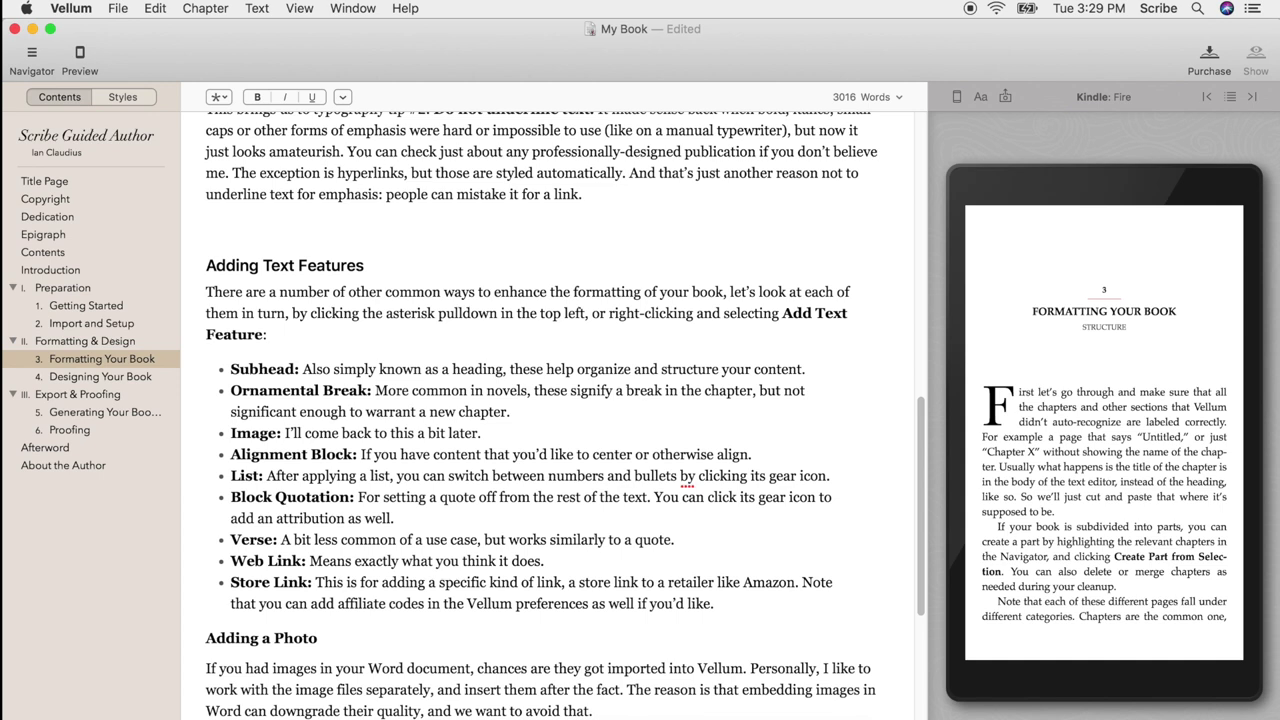
click(218, 97)
click(217, 152)
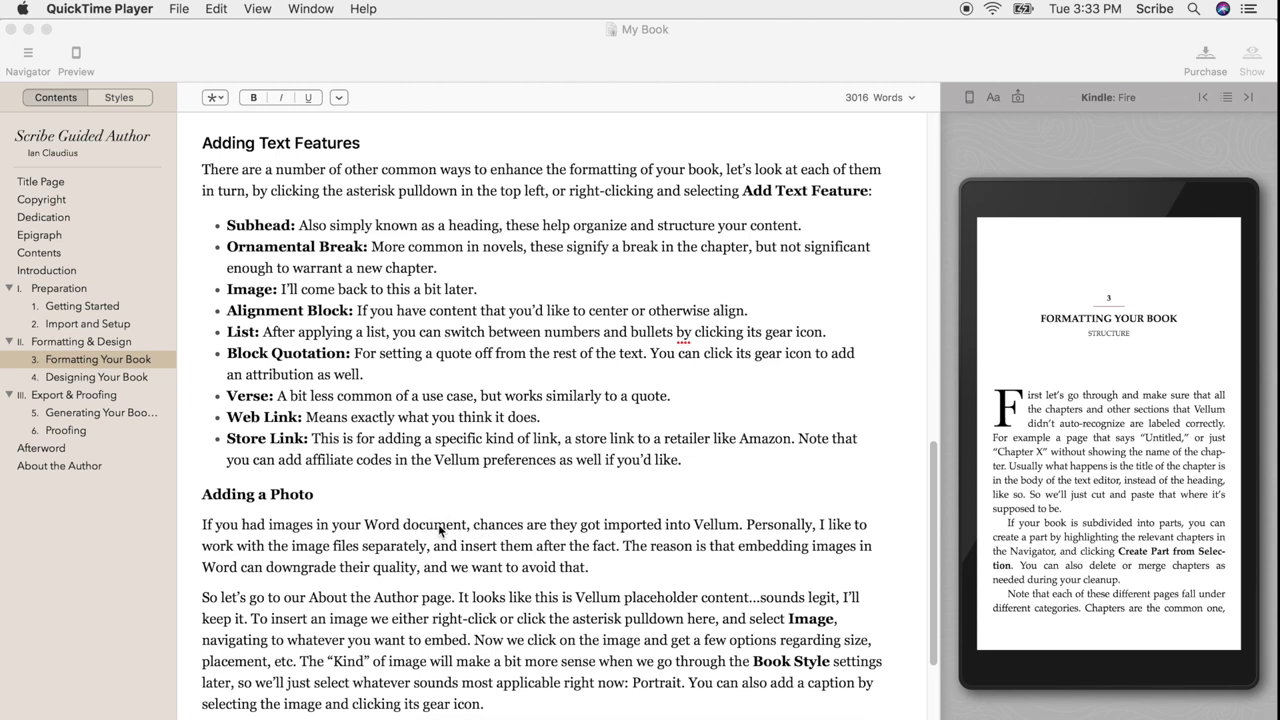
Try a centred alignment block on the If you had images paragraph, then remove it
click(454, 552)
triple_click(462, 548)
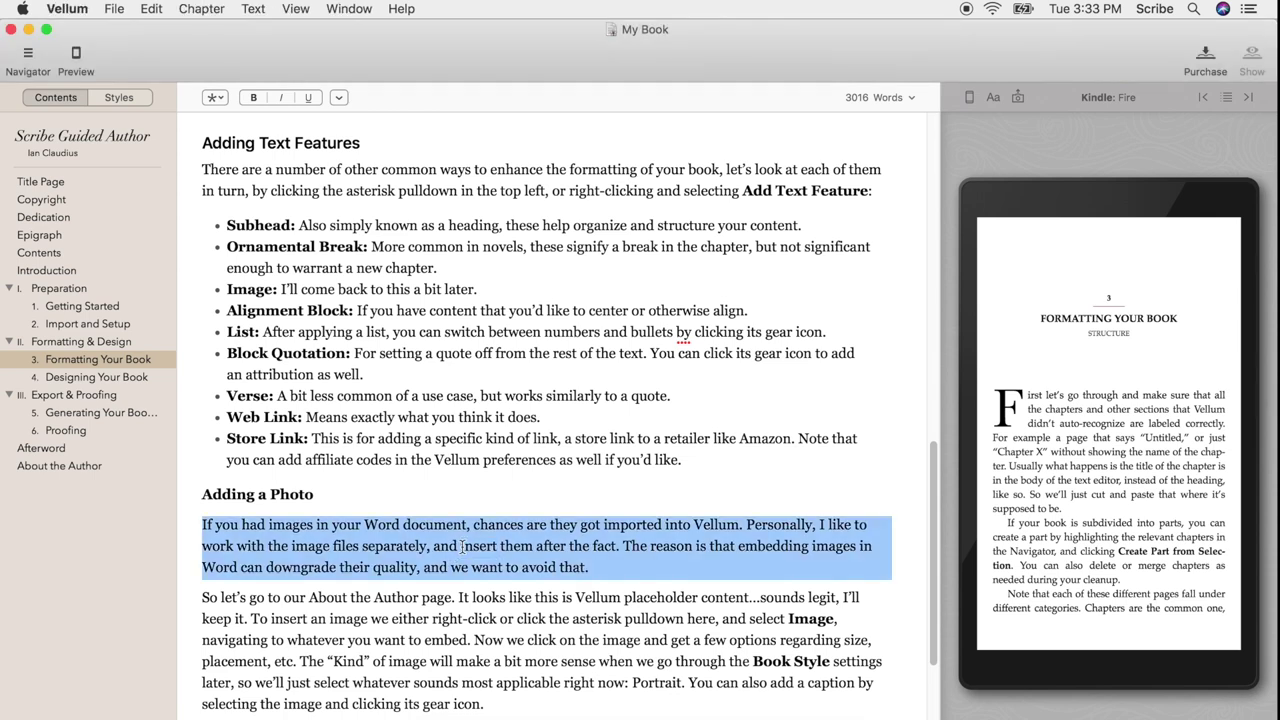
right_click(462, 548)
mouse_move(652, 627)
click(755, 648)
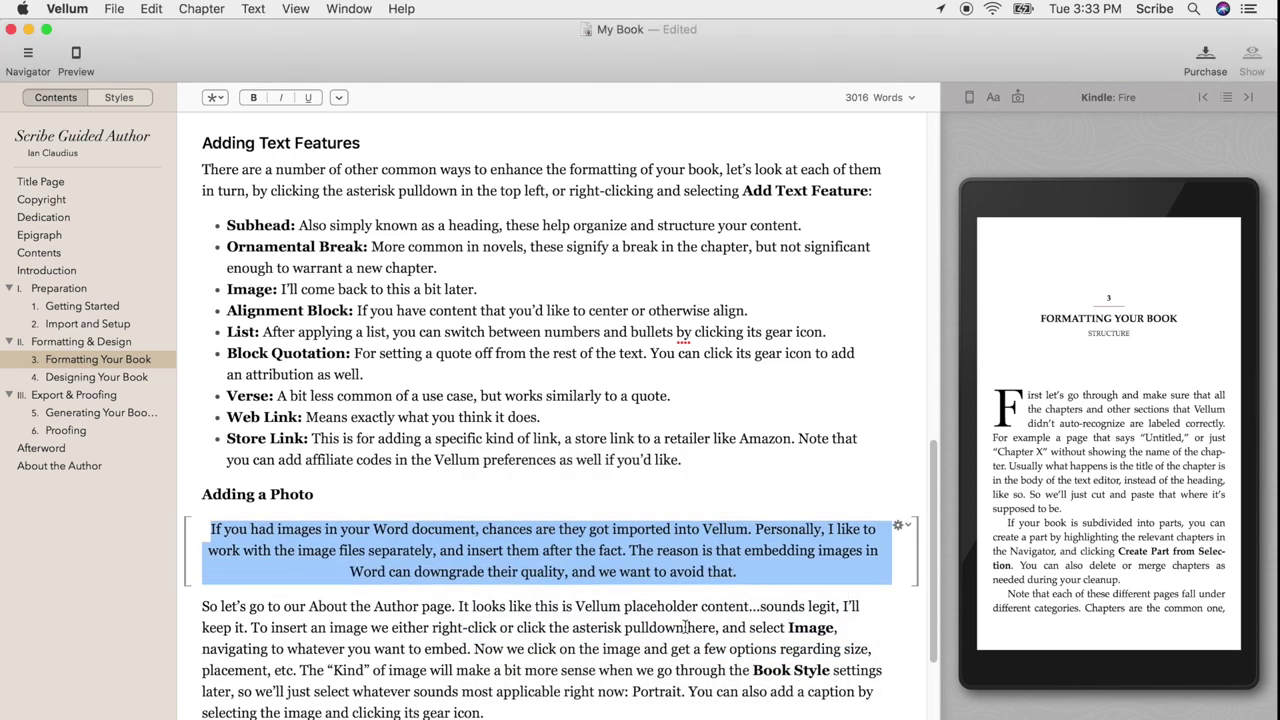
click(797, 556)
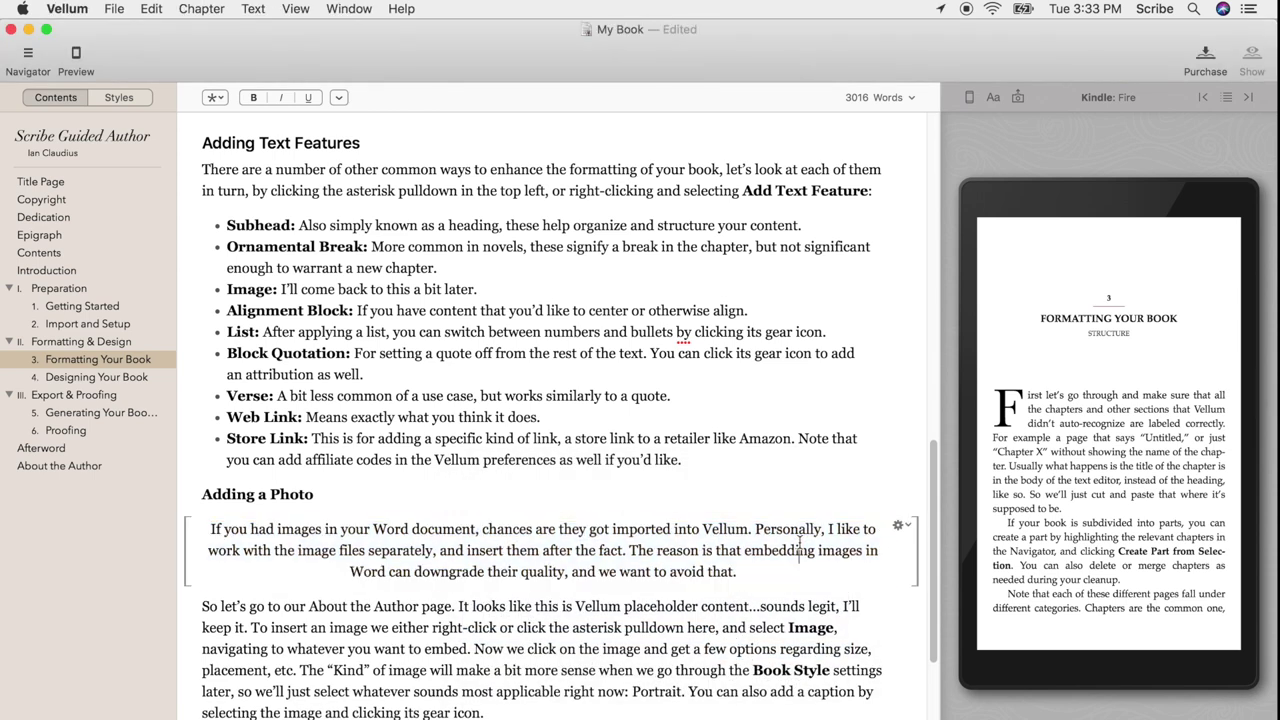
click(906, 526)
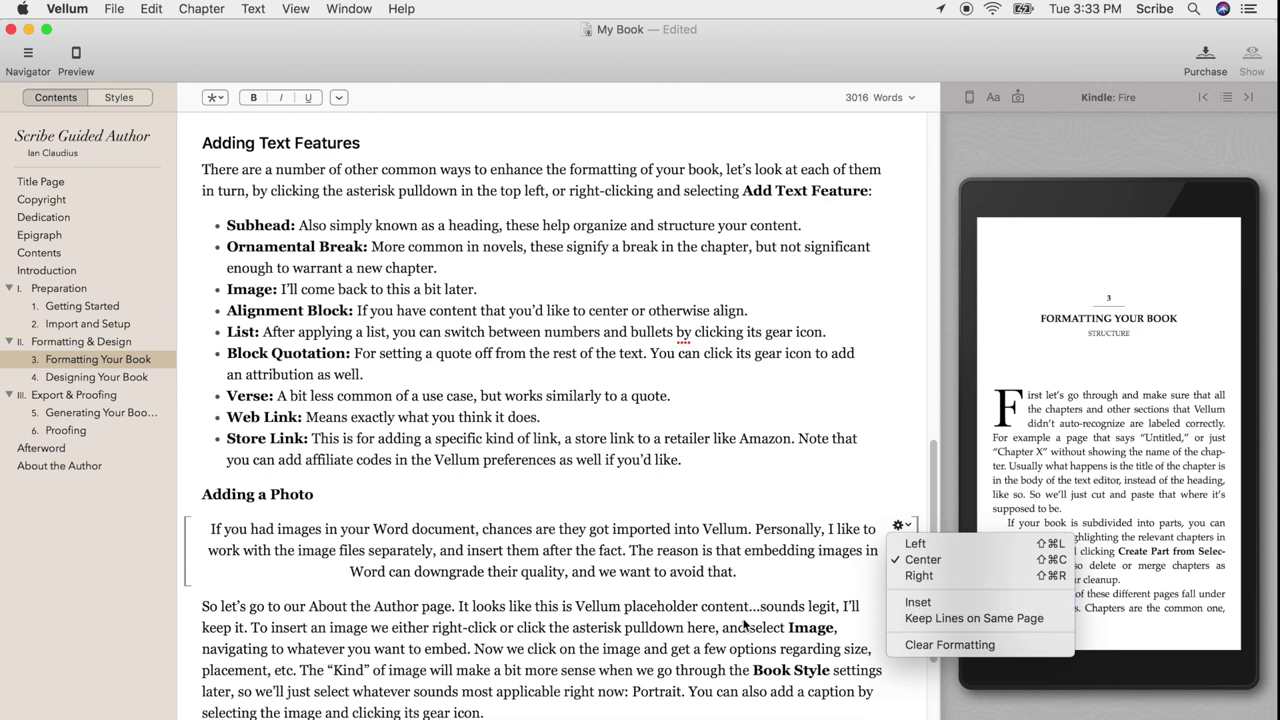
click(649, 608)
double_click(779, 550)
click(899, 525)
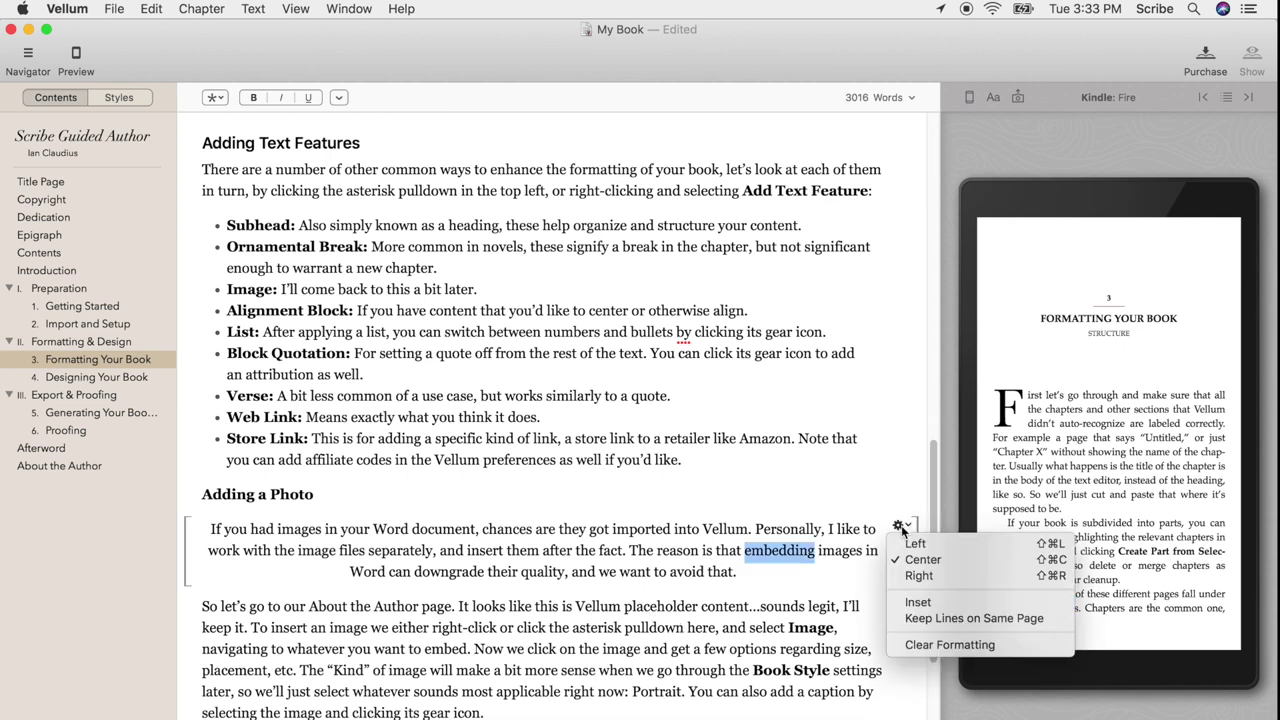
click(918, 645)
Switch the Subhead-through-Store Link text features list from bullets to numbers
scroll(528, 436, down, 2)
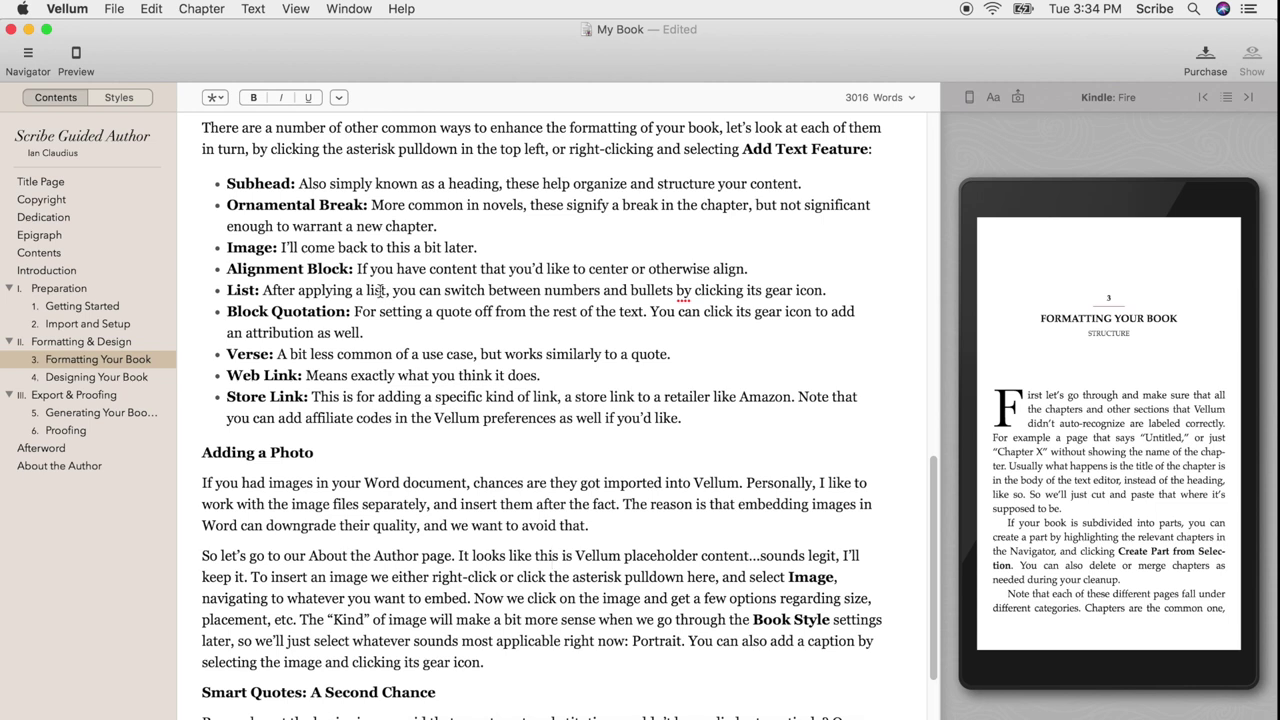
click(738, 291)
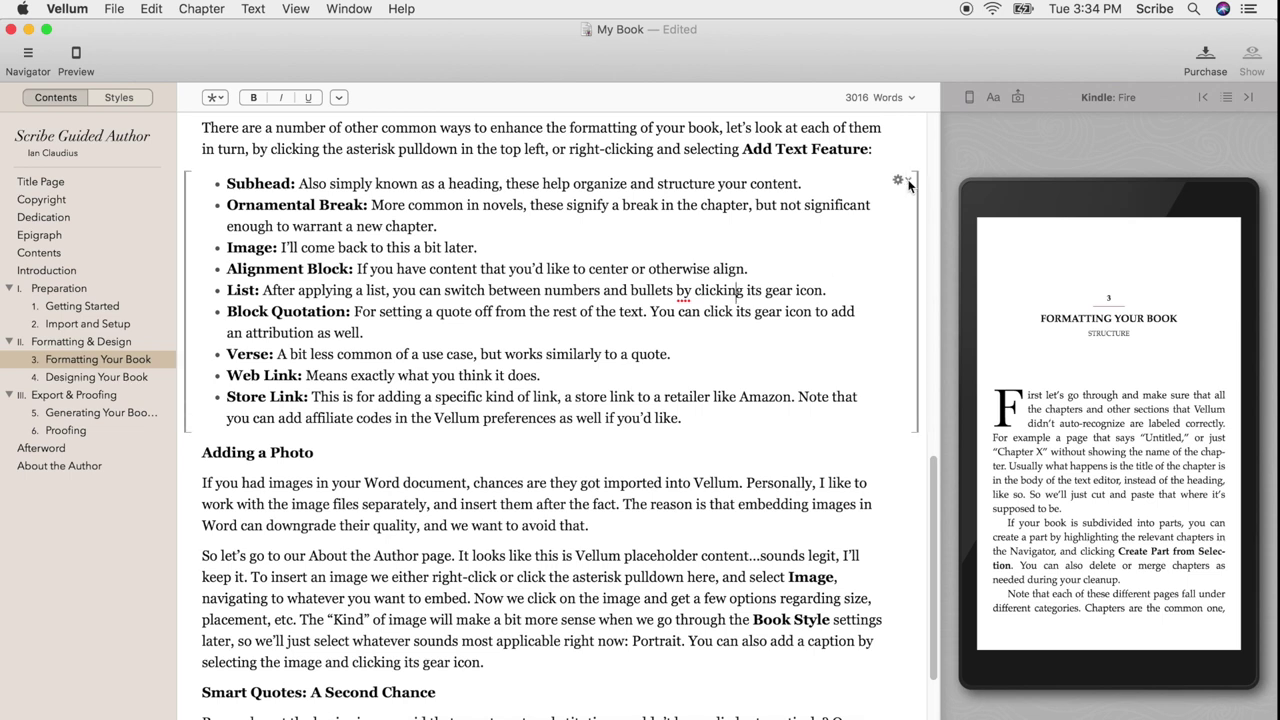
click(908, 185)
click(926, 213)
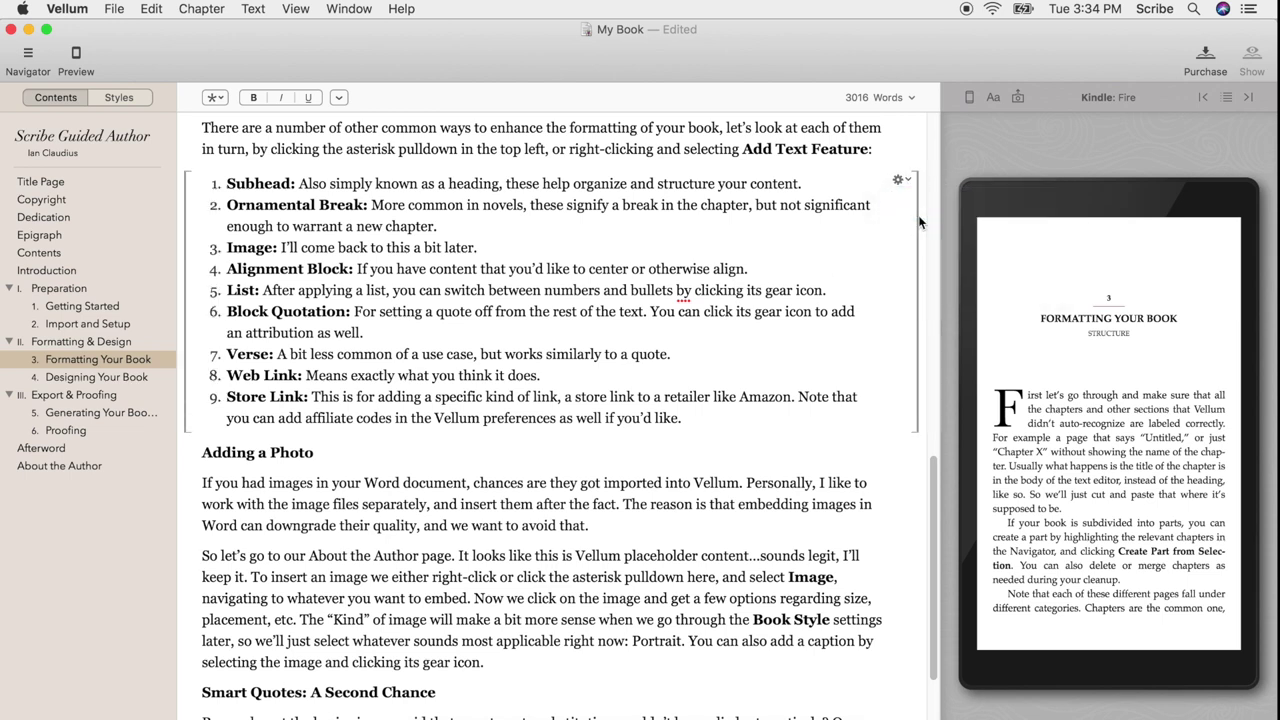
click(443, 314)
Try a block quotation with an attribution on the If you had images paragraph, then remove it
double_click(446, 504)
triple_click(456, 500)
right_click(489, 498)
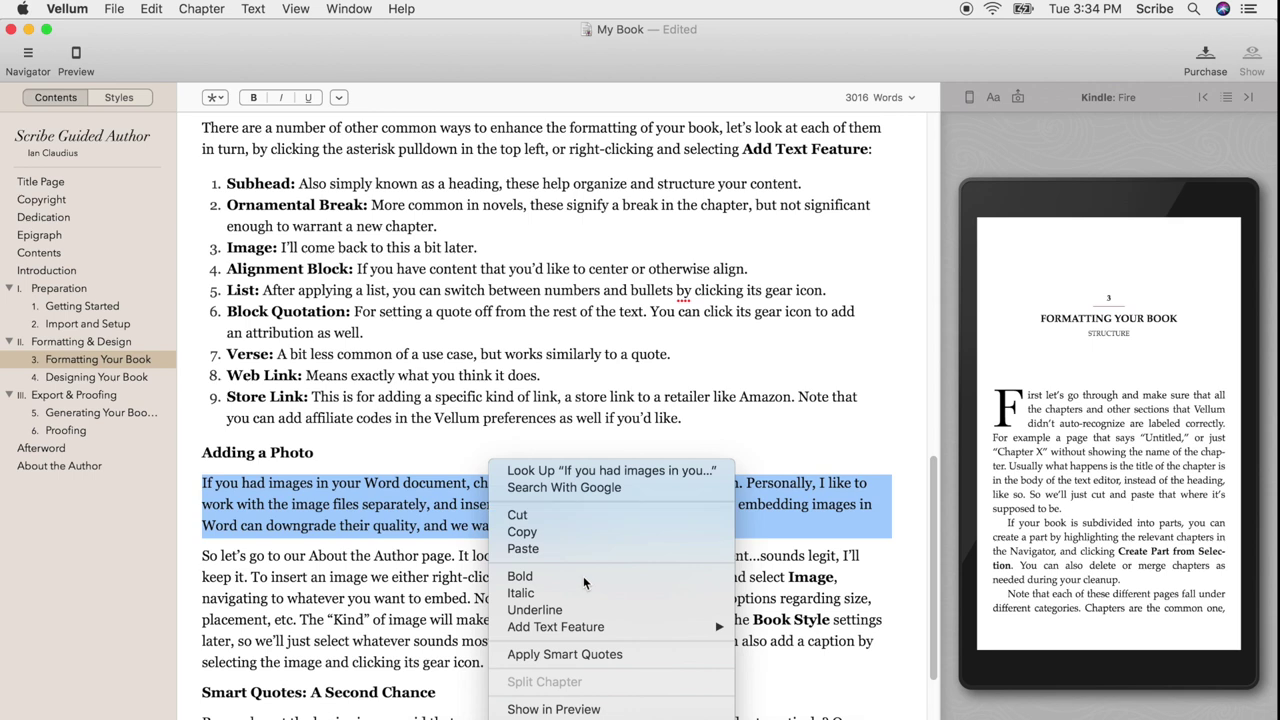
mouse_move(636, 627)
click(799, 676)
click(903, 488)
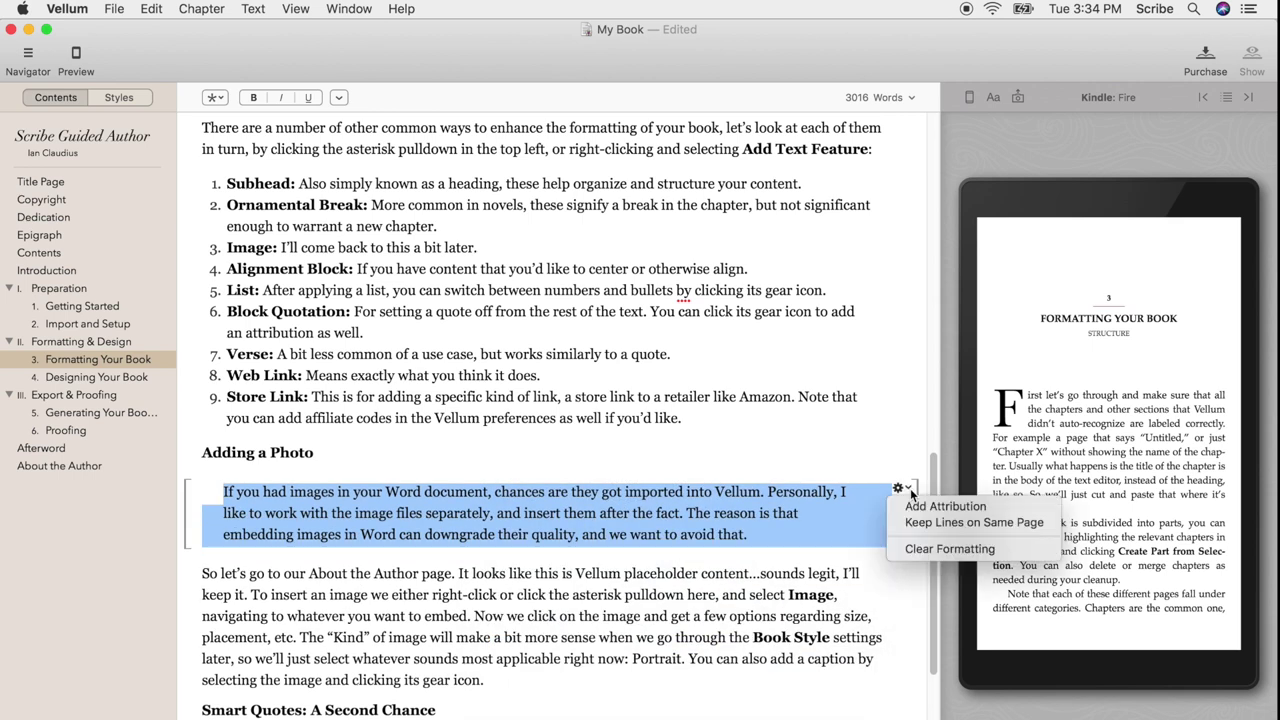
click(914, 510)
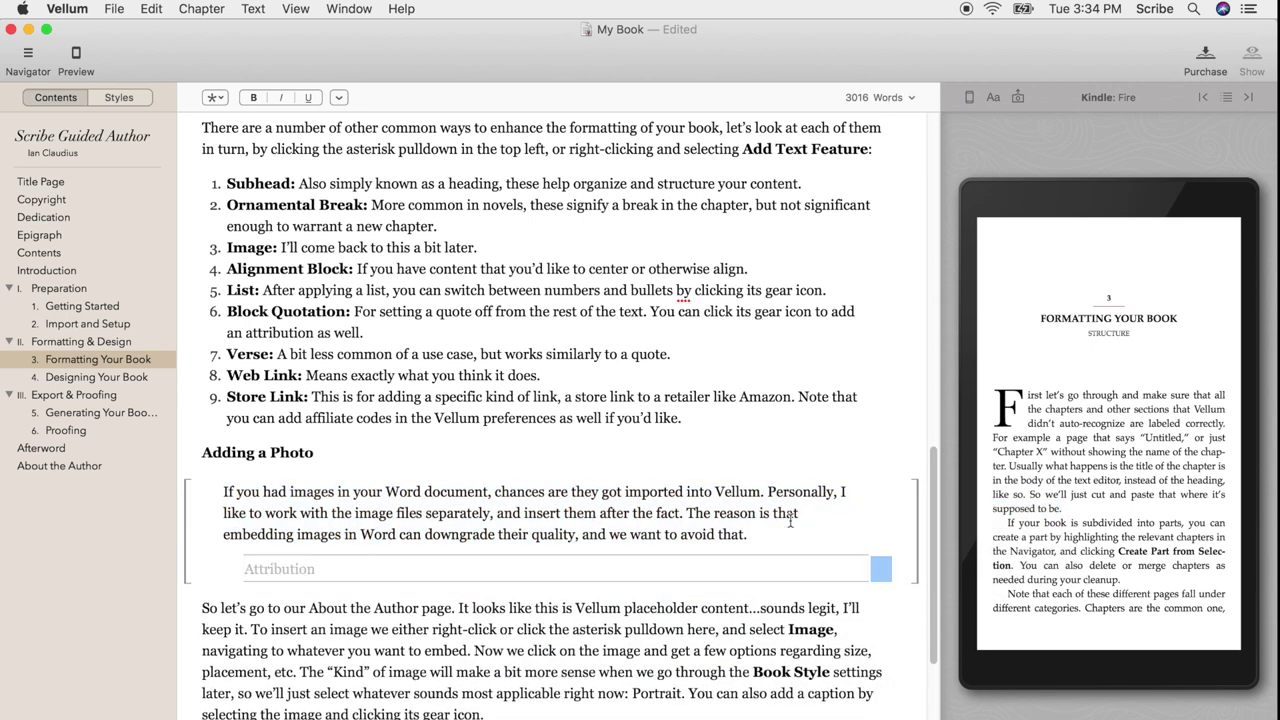
text(Ian Claudius)
click(718, 606)
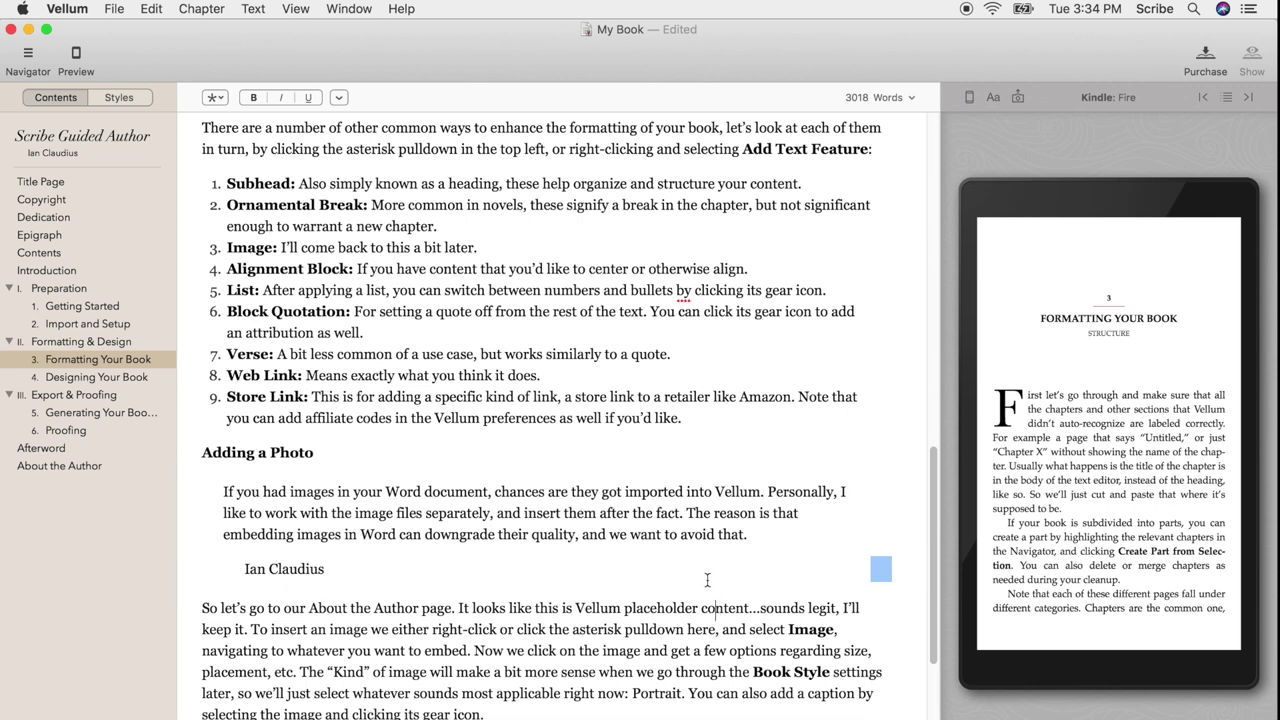
scroll(723, 414, down, 1)
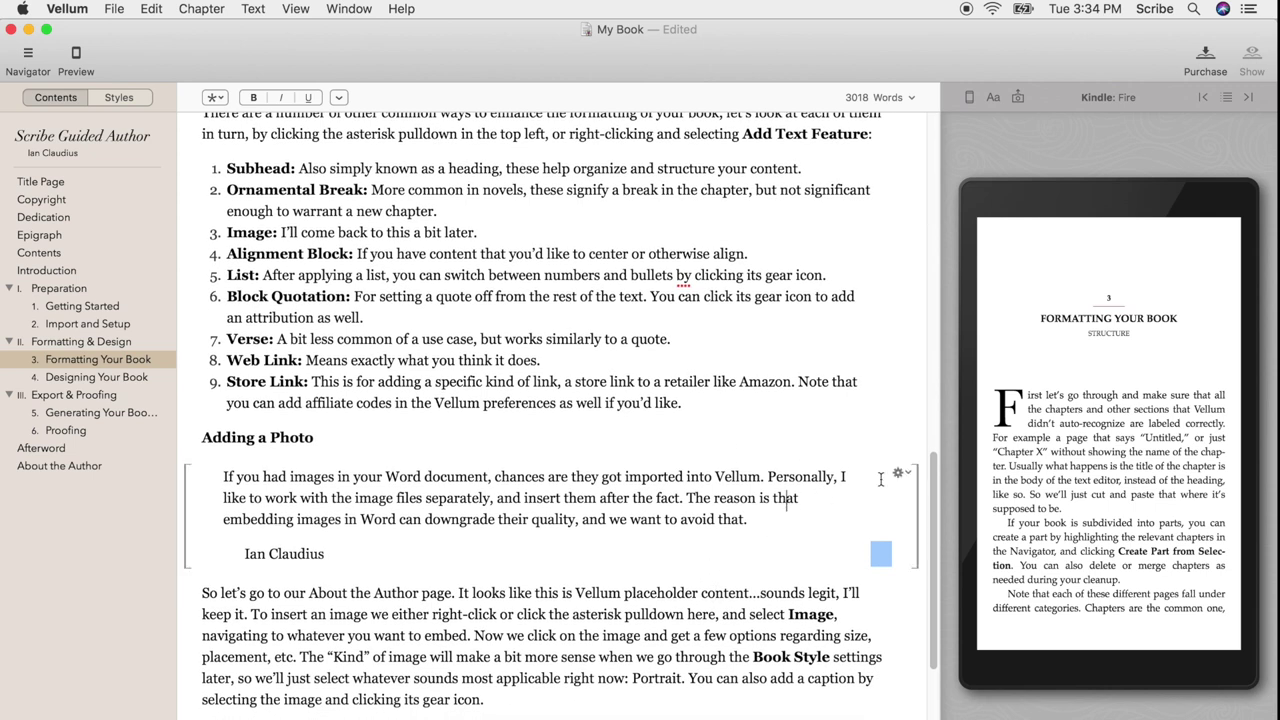
click(899, 472)
click(911, 533)
Make the word Amazon in the Store Link item a store link
scroll(659, 485, down, 3)
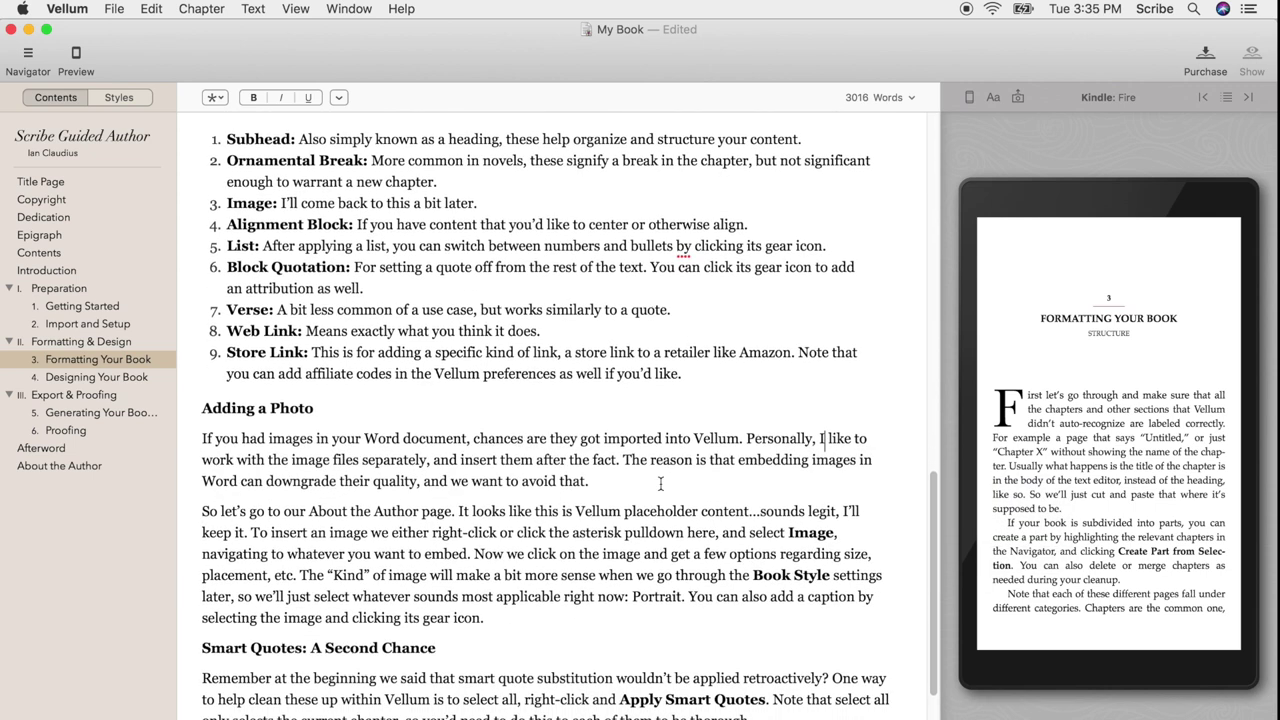
scroll(655, 482, down, 5)
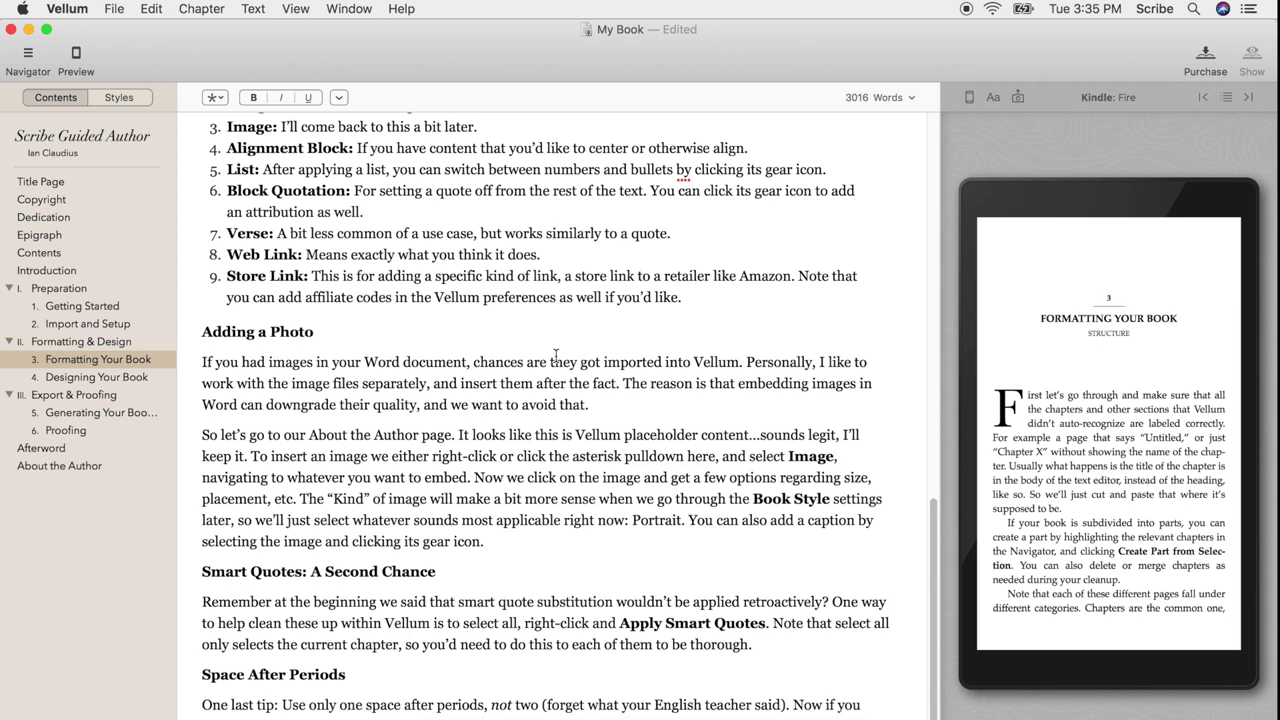
double_click(758, 278)
right_click(758, 278)
mouse_move(830, 440)
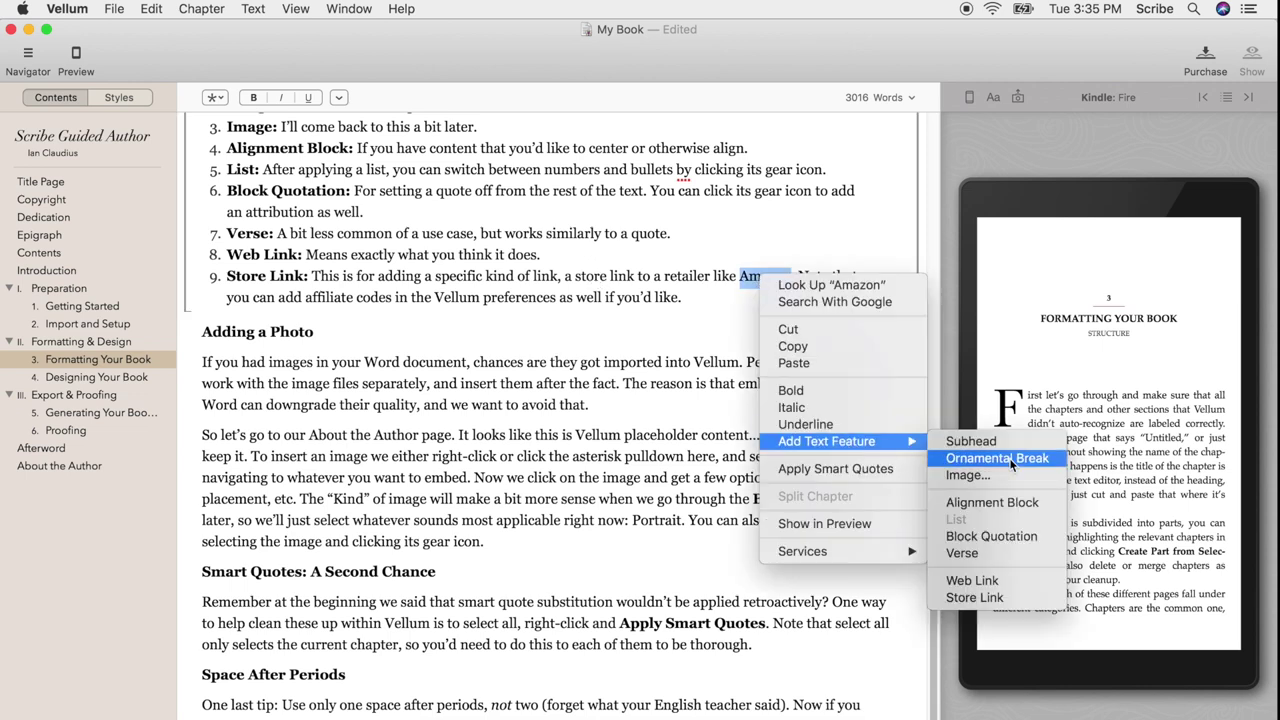
click(975, 606)
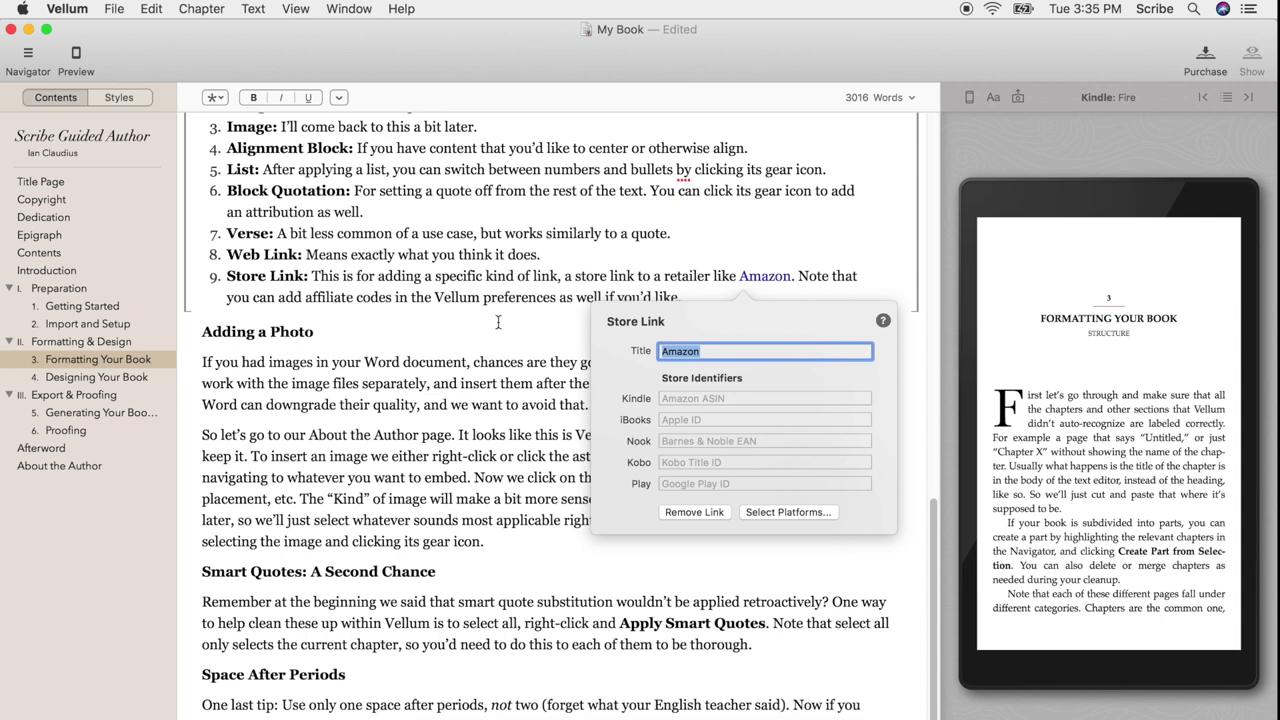
click(464, 370)
scroll(460, 360, down, 3)
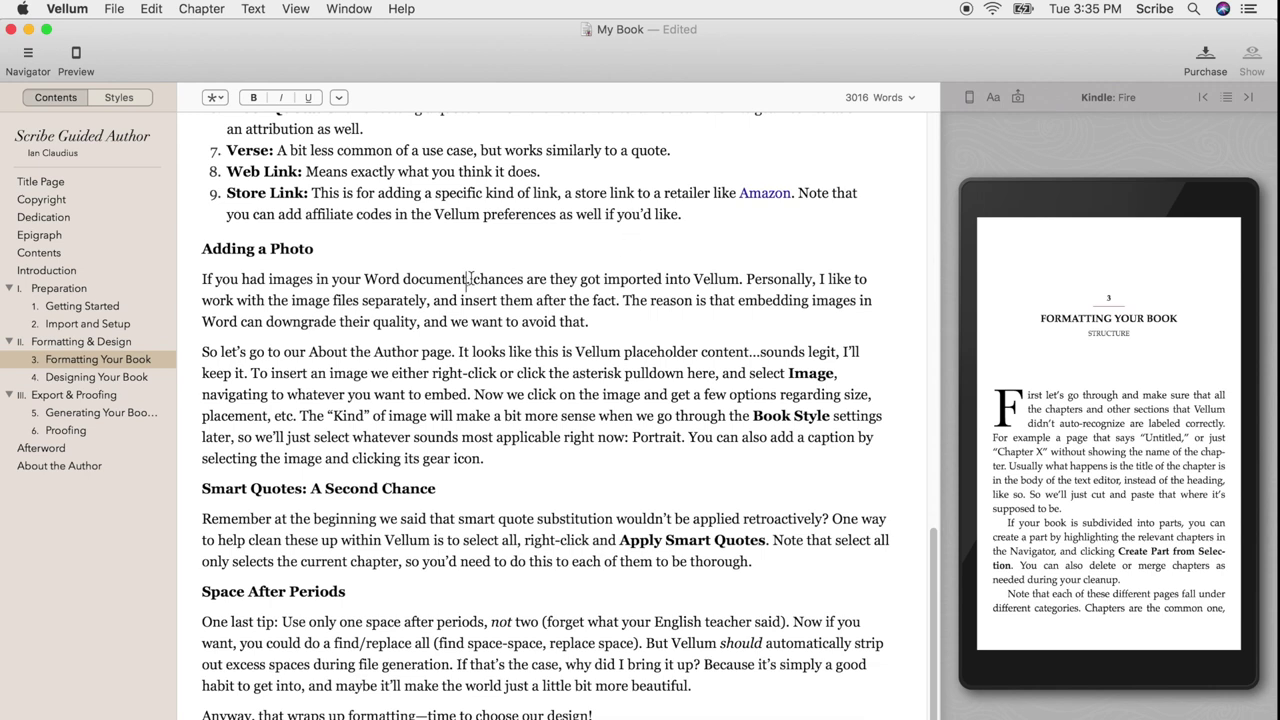
click(56, 466)
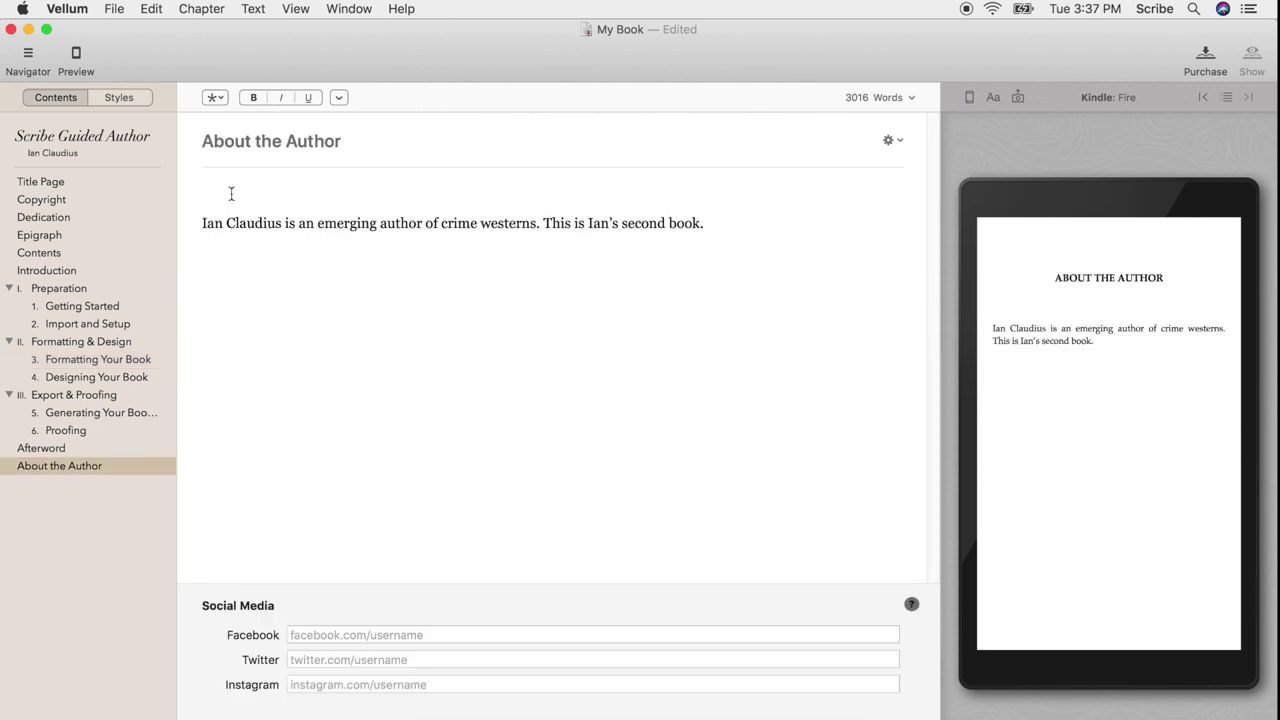
Insert author.jpg from Book Assets as an image on the empty line above the bio
click(215, 99)
click(338, 194)
right_click(325, 193)
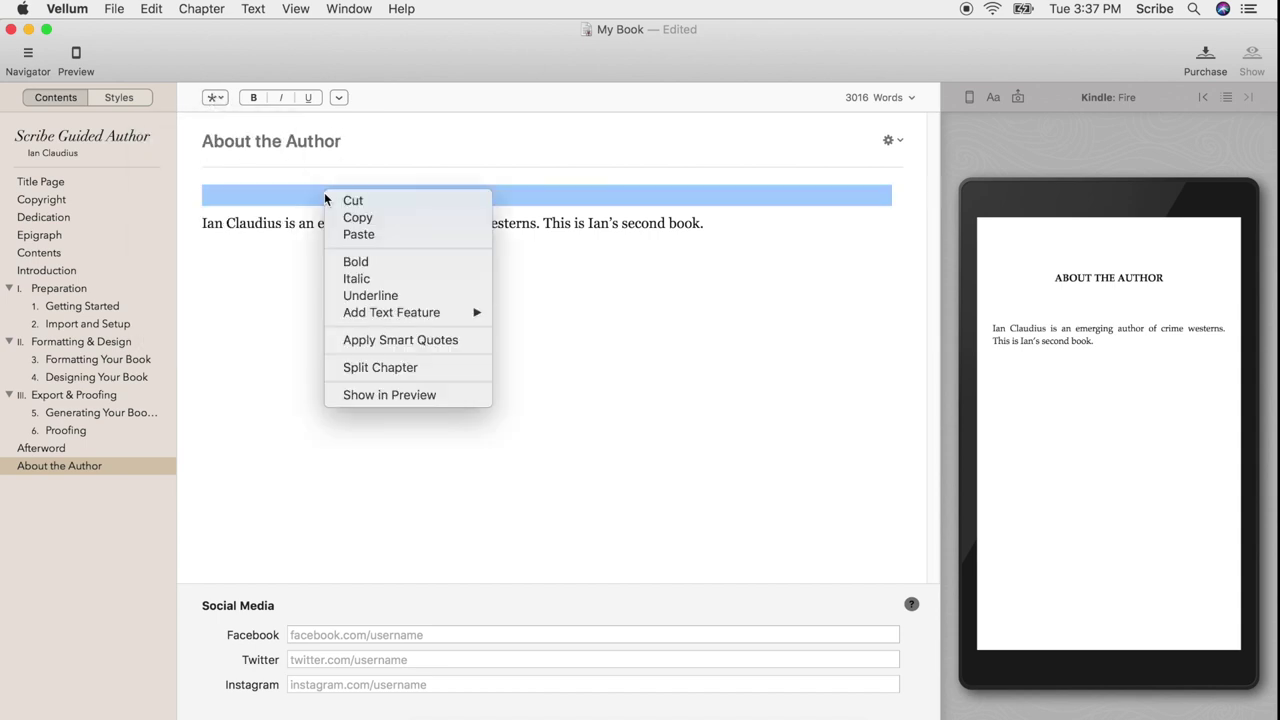
mouse_move(438, 310)
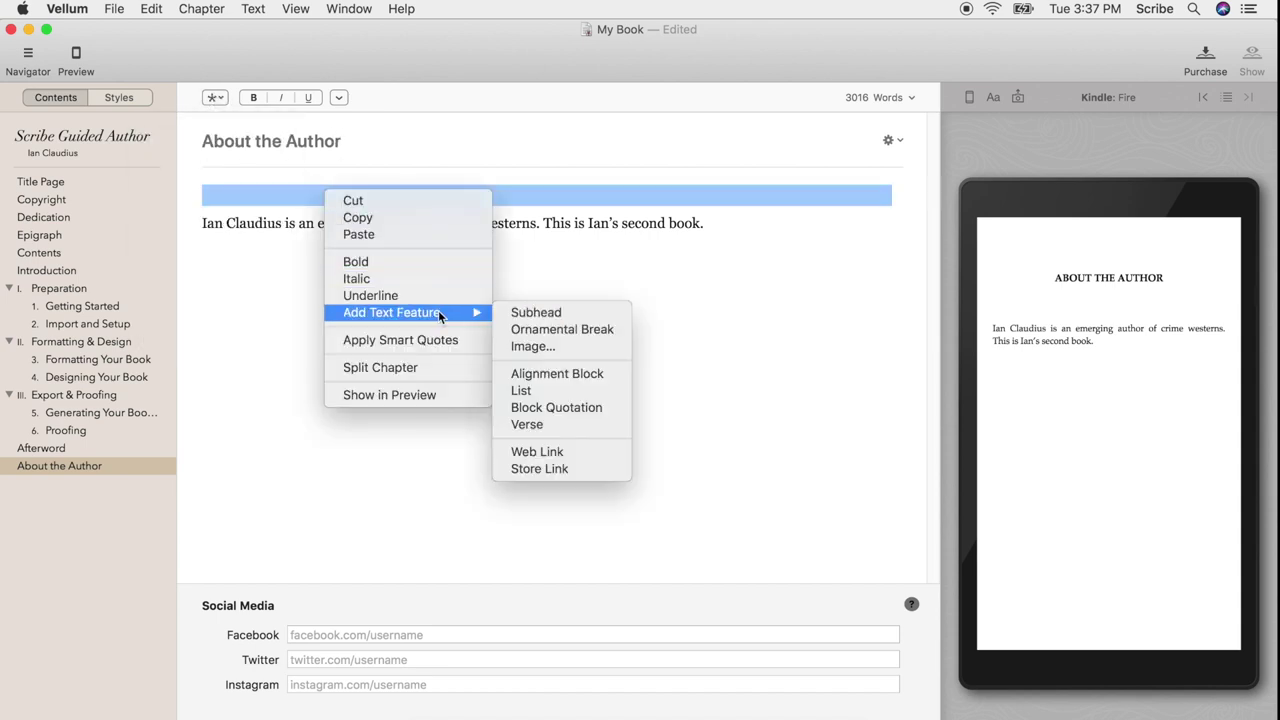
click(555, 346)
click(503, 136)
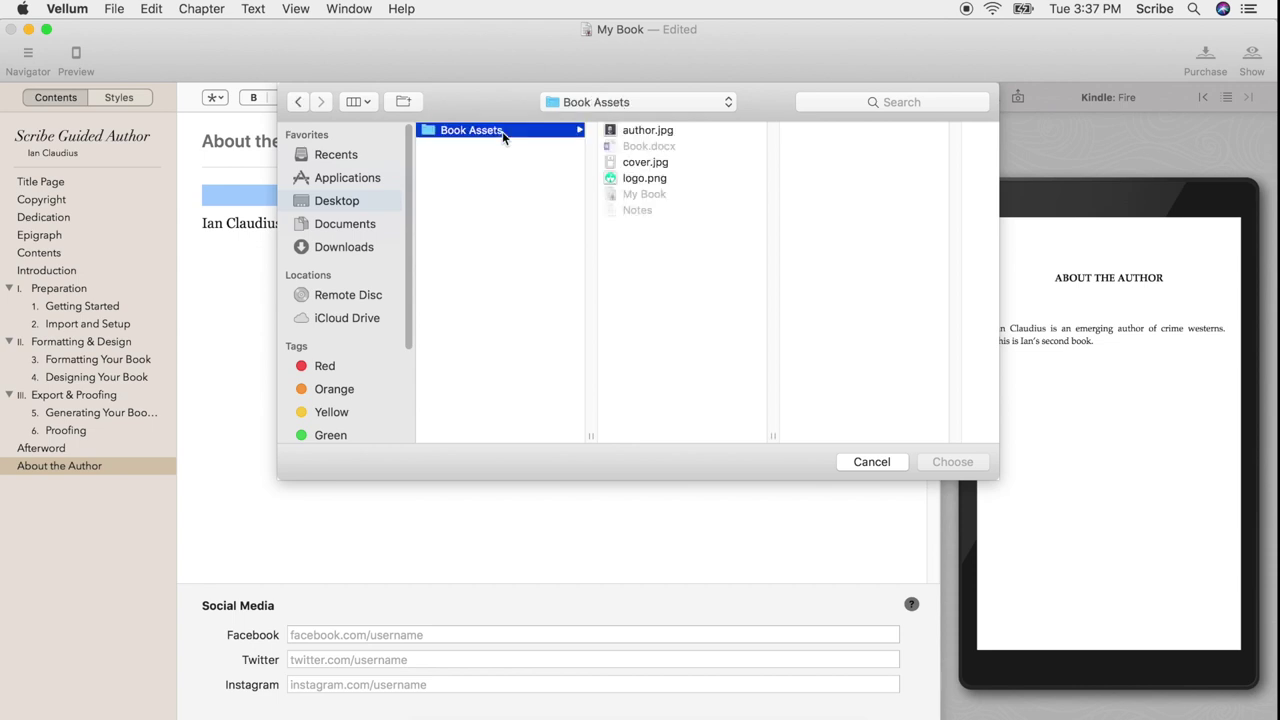
double_click(645, 131)
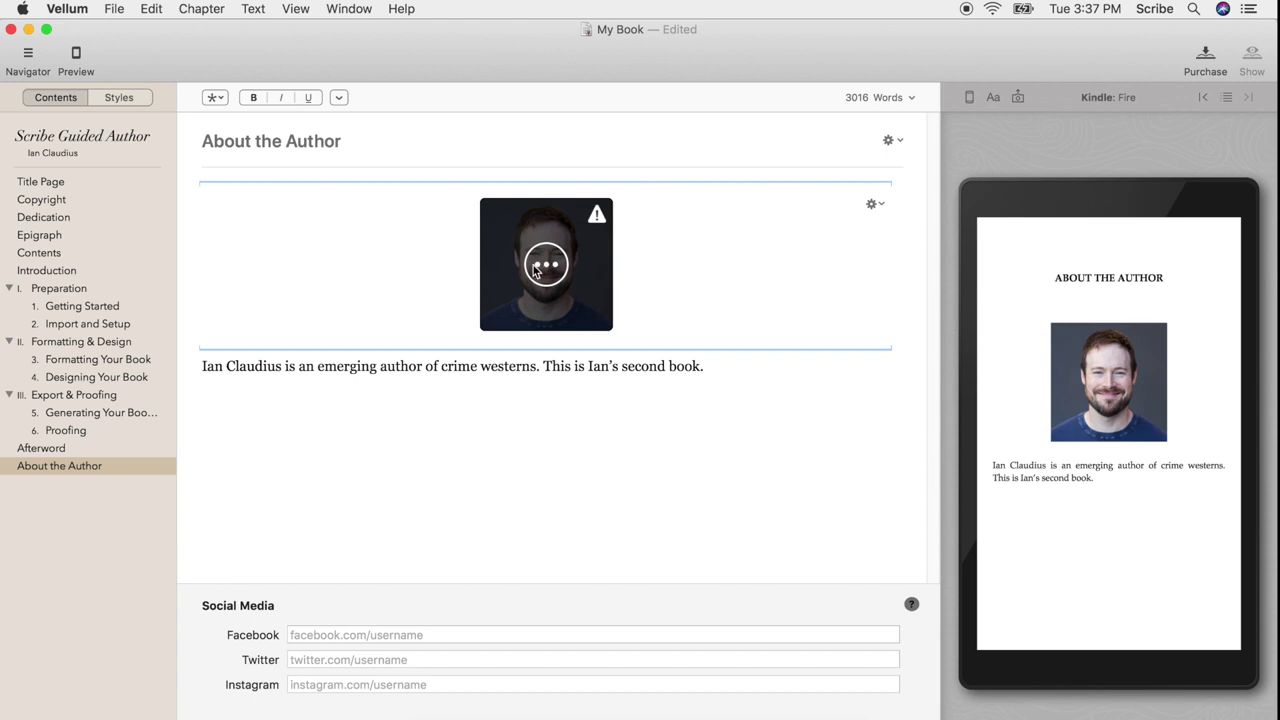
Set the author photo's kind to Portrait with the accessibility description 'Author portrai'
click(547, 266)
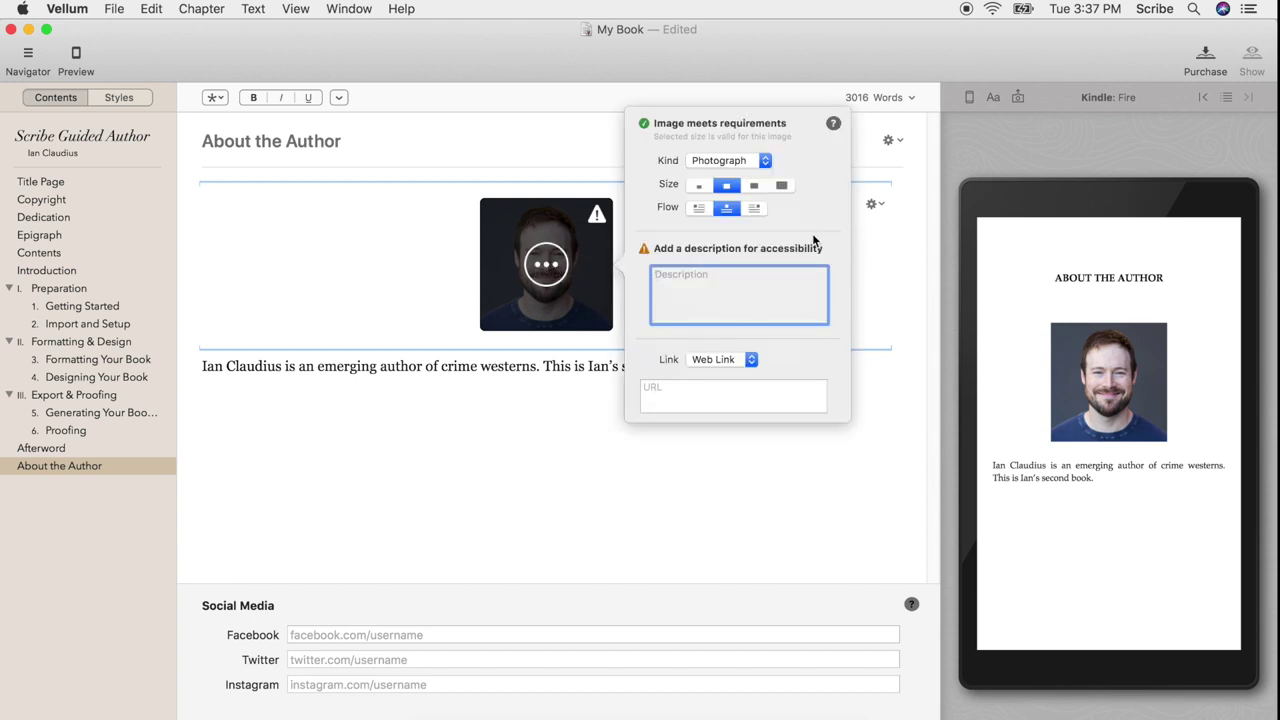
click(753, 160)
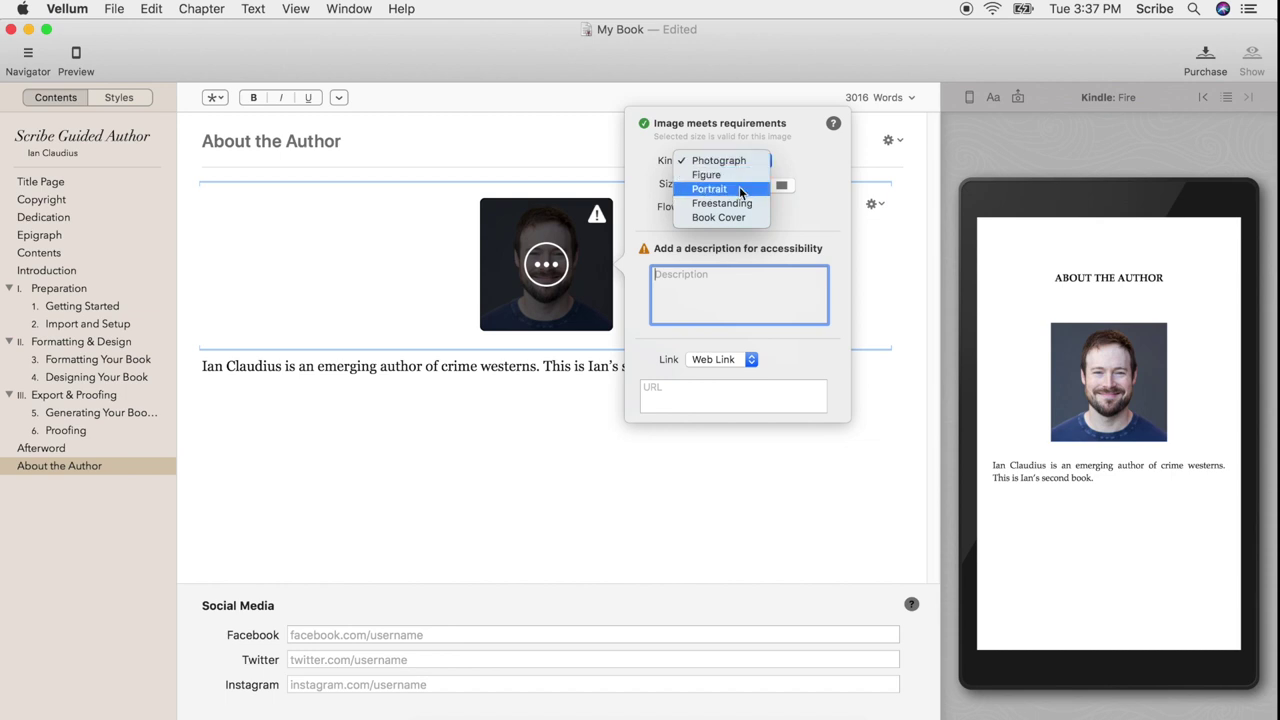
click(741, 190)
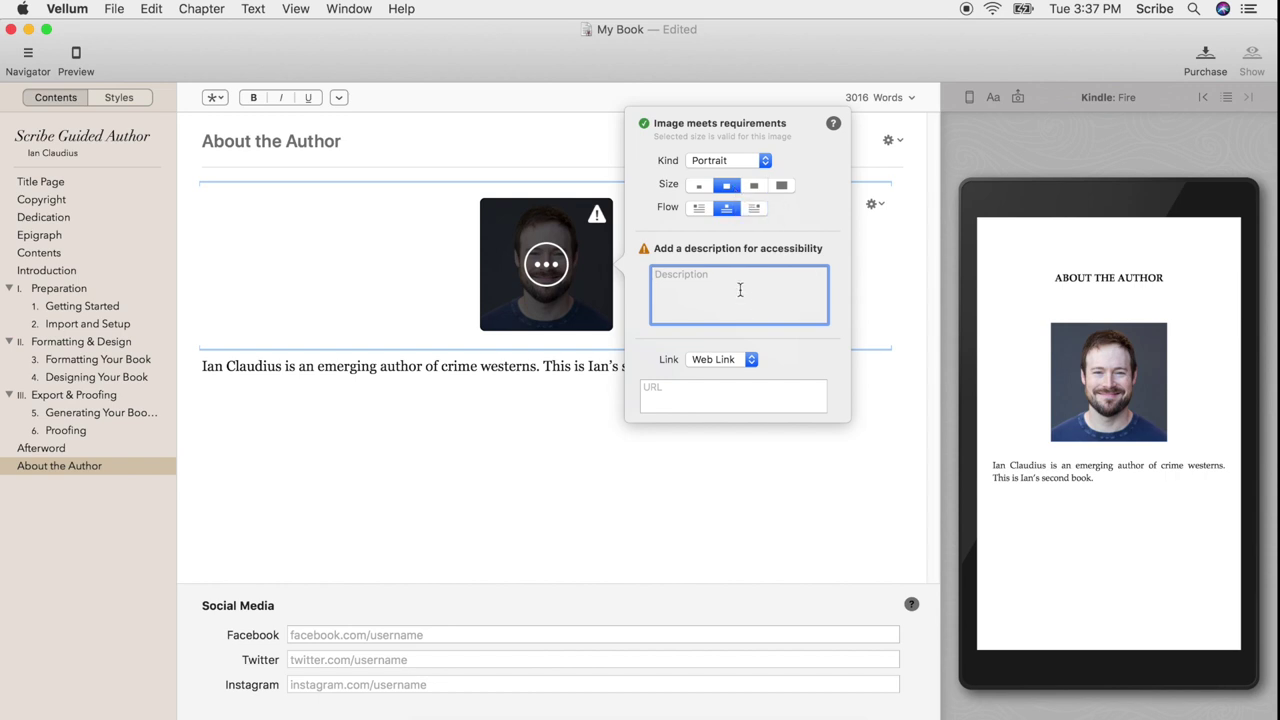
text(Author portrait)
click(766, 391)
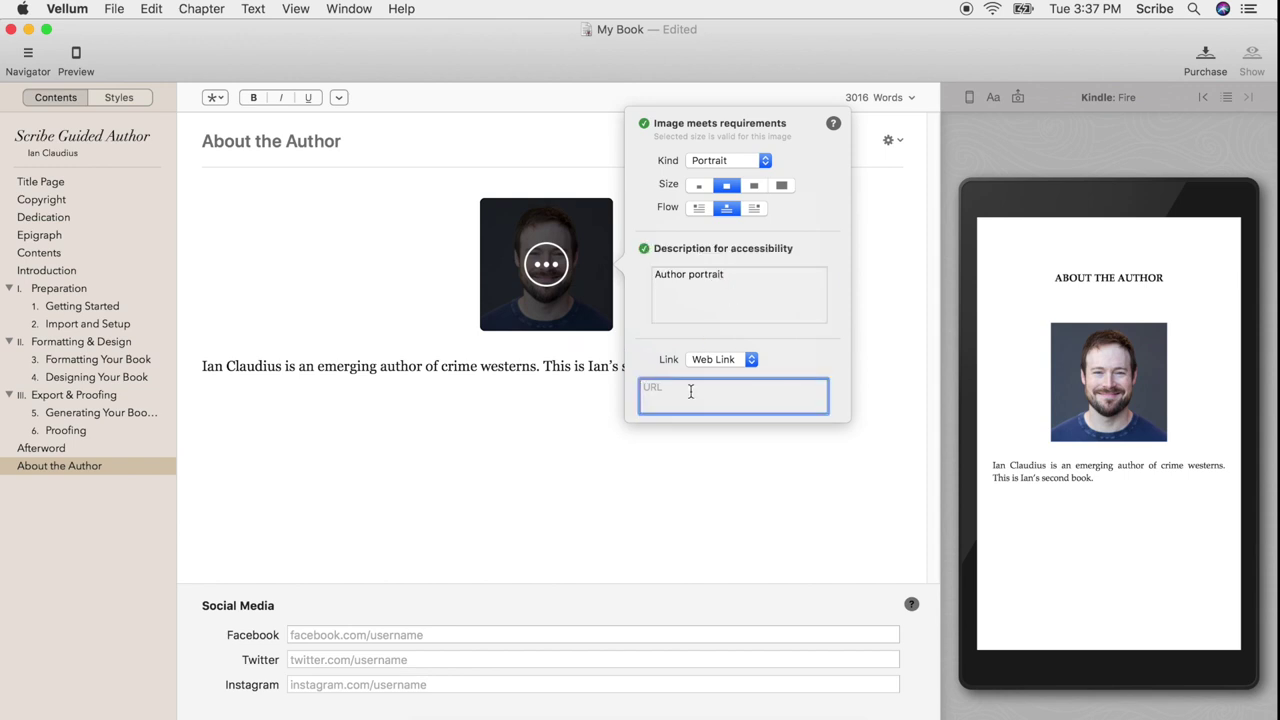
click(596, 365)
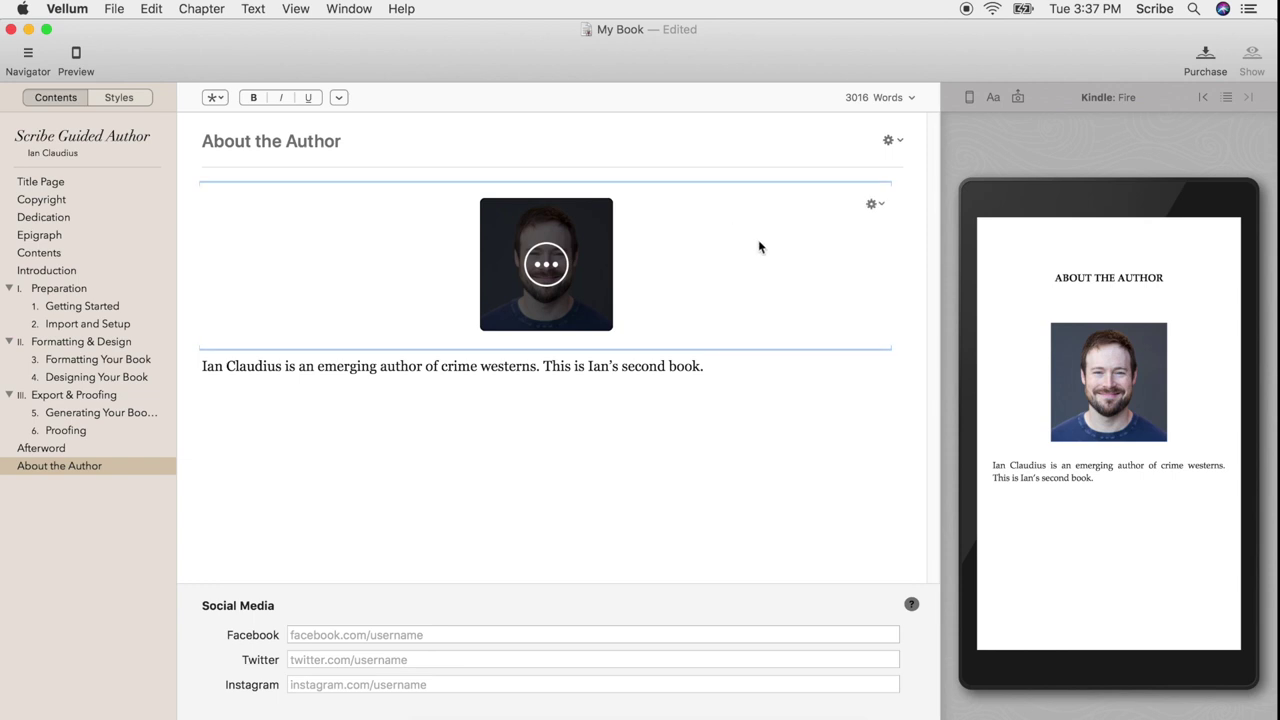
Add the caption 'This is a caption.' under the author photo, then remove it
click(872, 204)
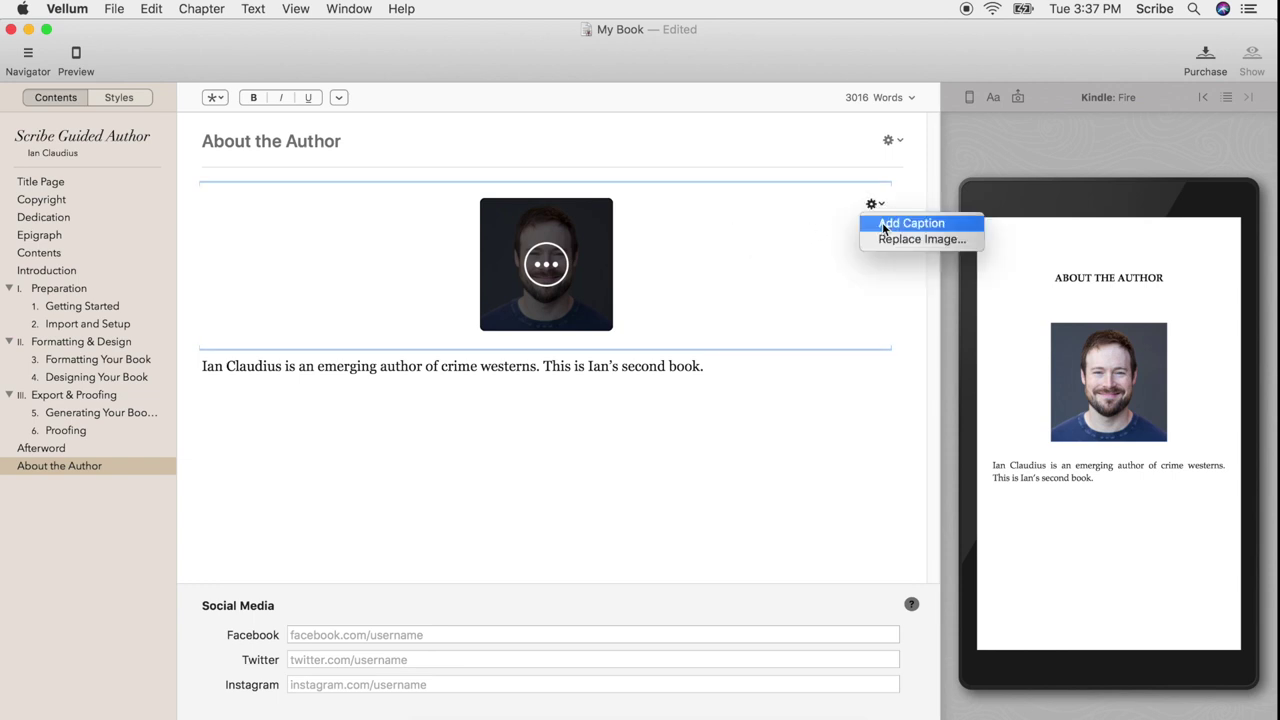
click(882, 222)
text(This is a caption.)
key(Return)
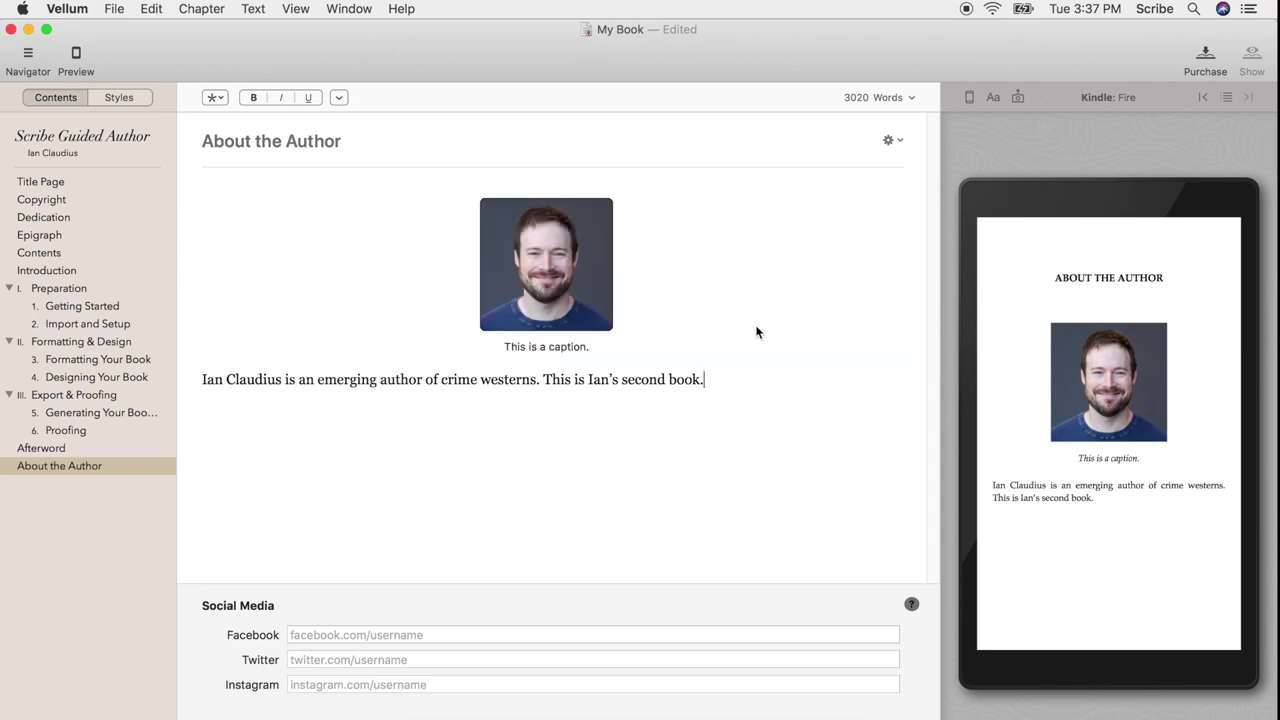
click(872, 204)
click(898, 223)
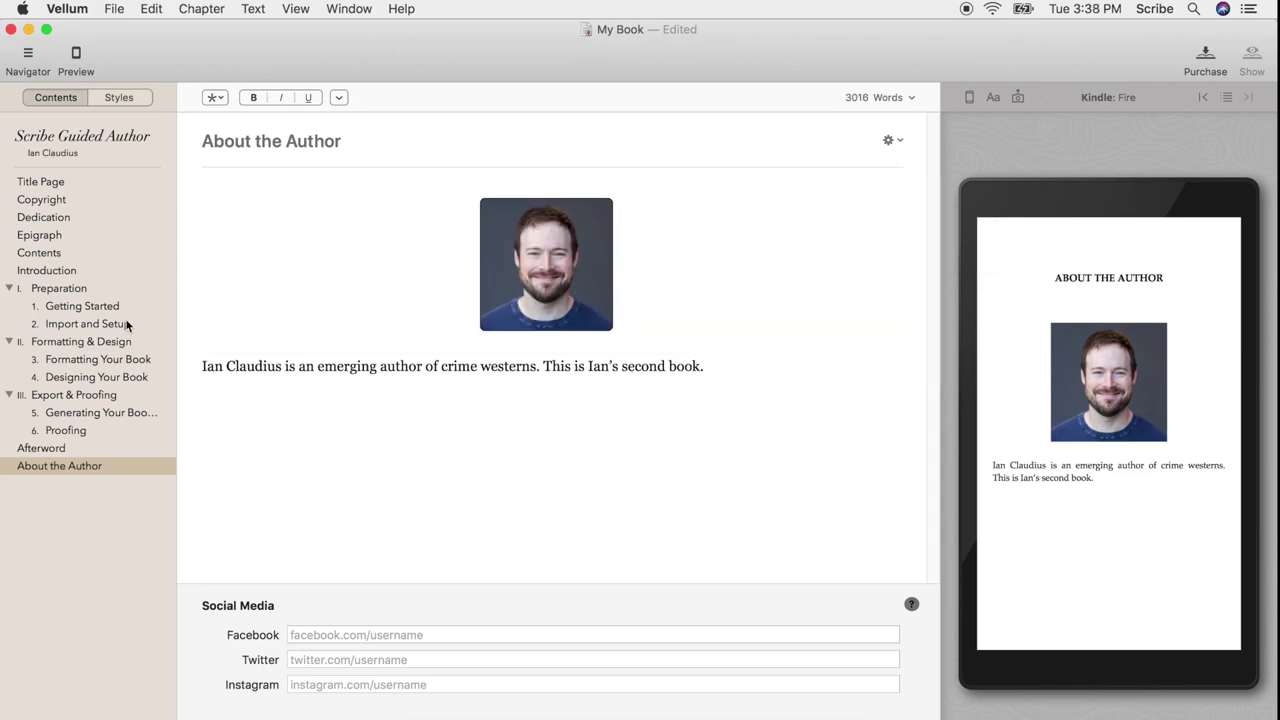
Open the Designing Your Book chapter, after glancing at Formatting Your Book
click(100, 377)
click(98, 359)
scroll(322, 362, down, 15)
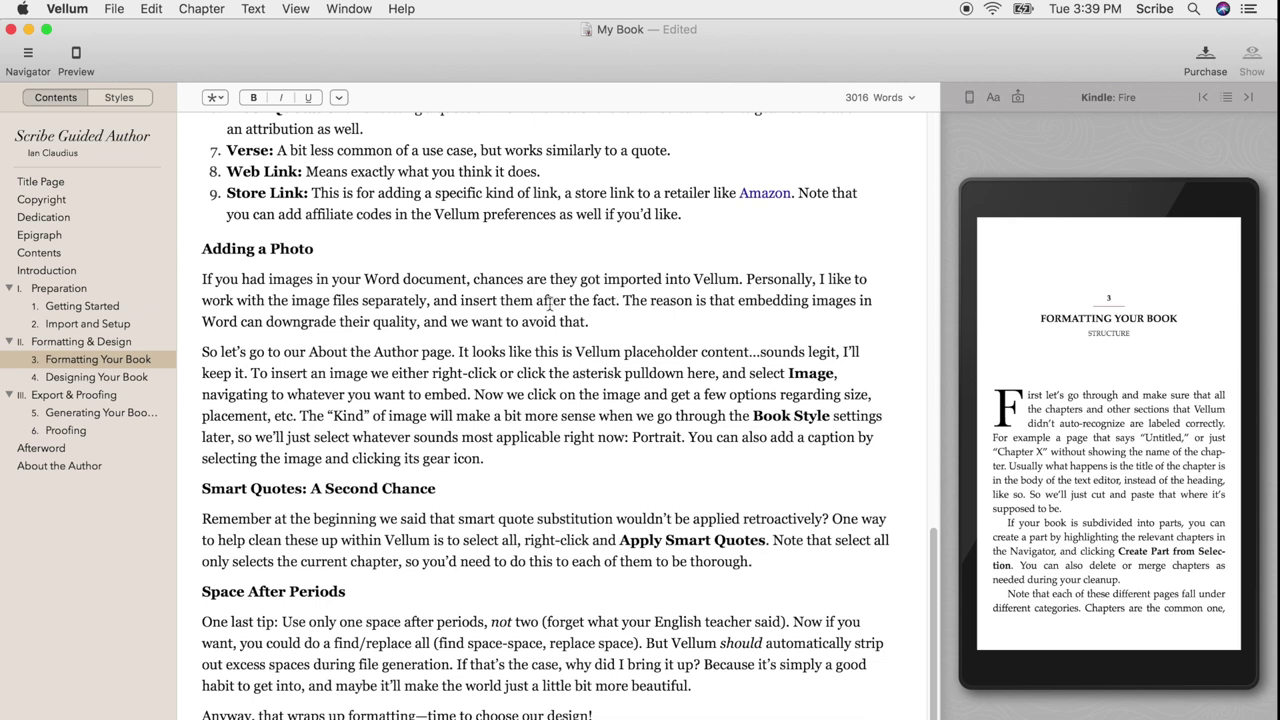
click(96, 377)
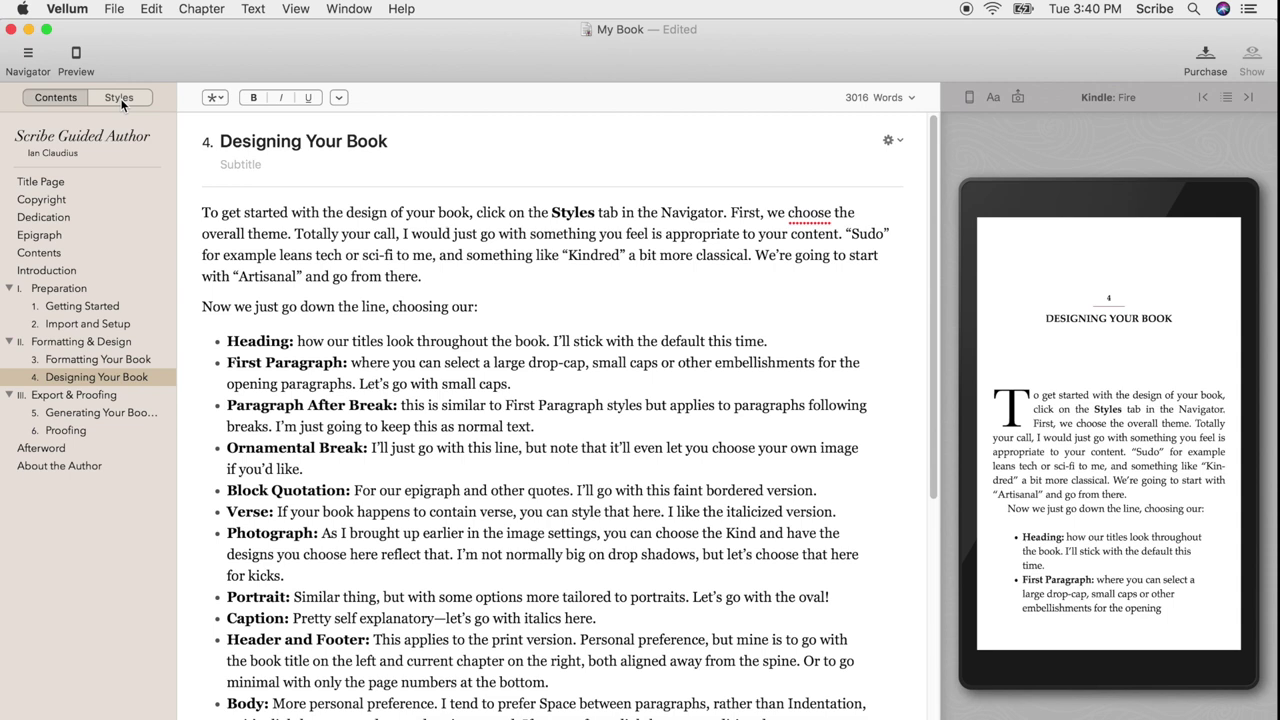
Browse the book styles from Trace through Sudo and settle on Artisanal
click(121, 97)
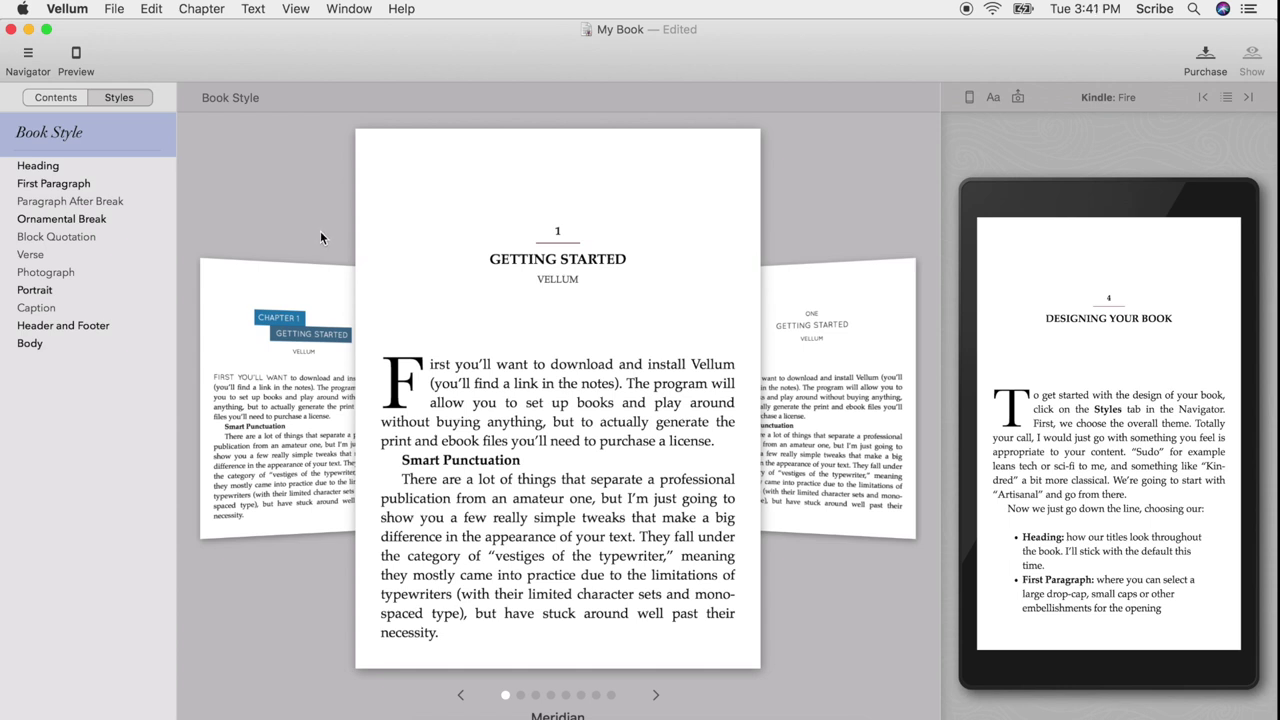
click(656, 695)
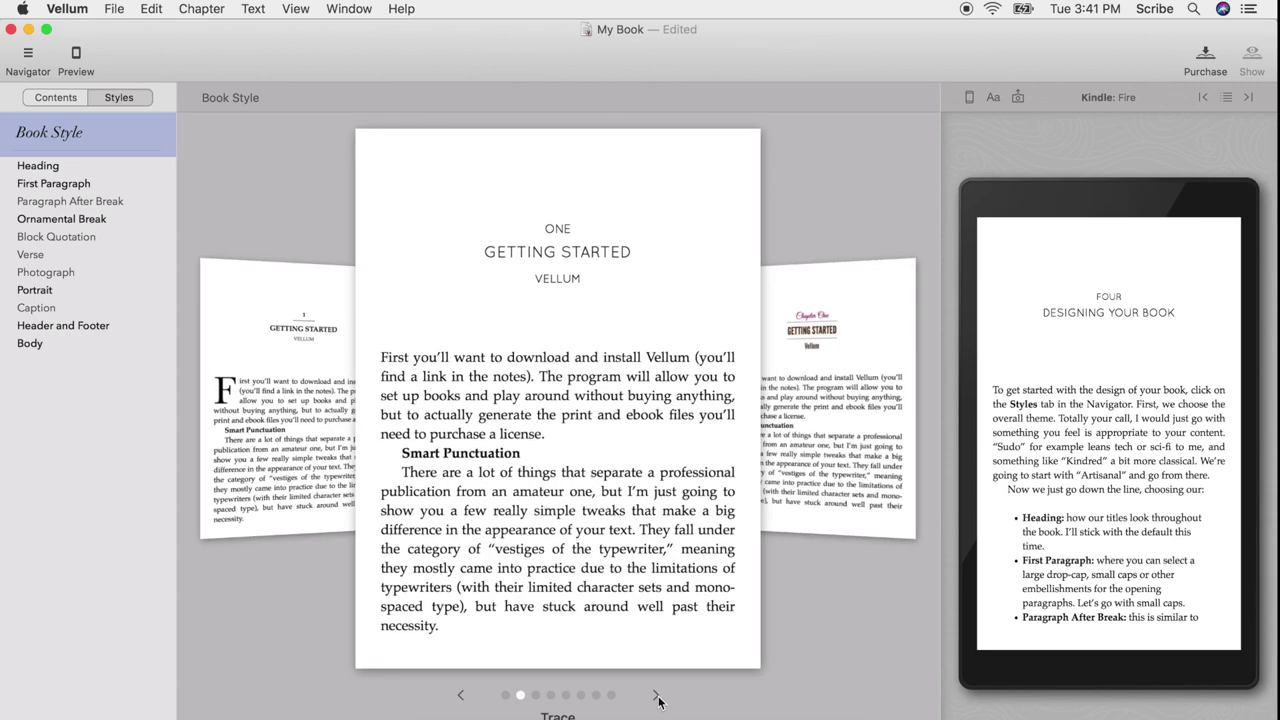
click(656, 695)
click(656, 695)
click(656, 695)
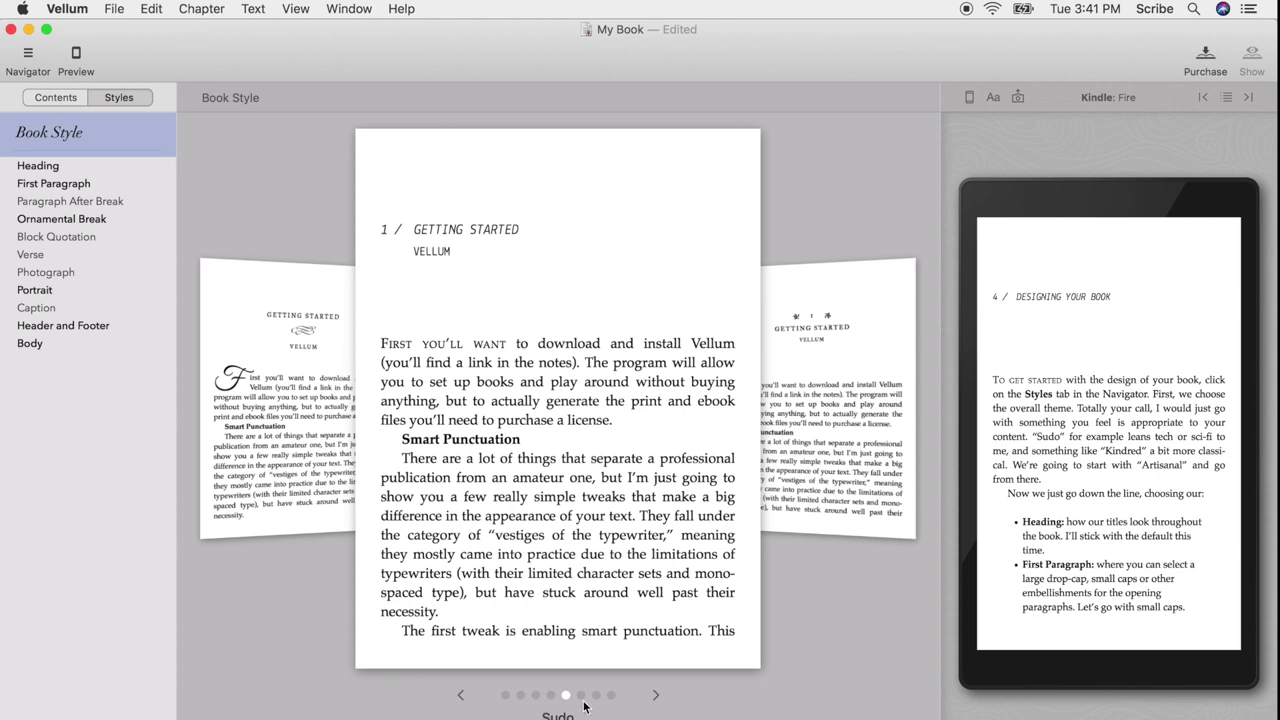
click(461, 695)
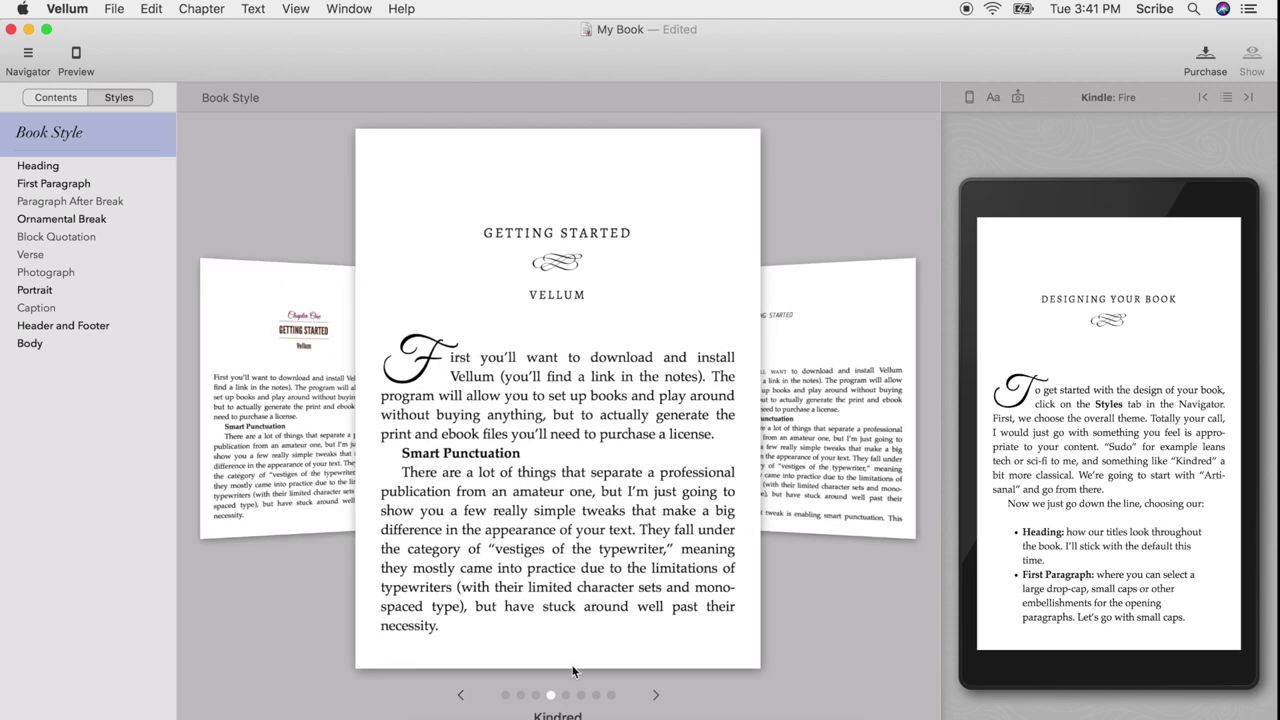
click(460, 694)
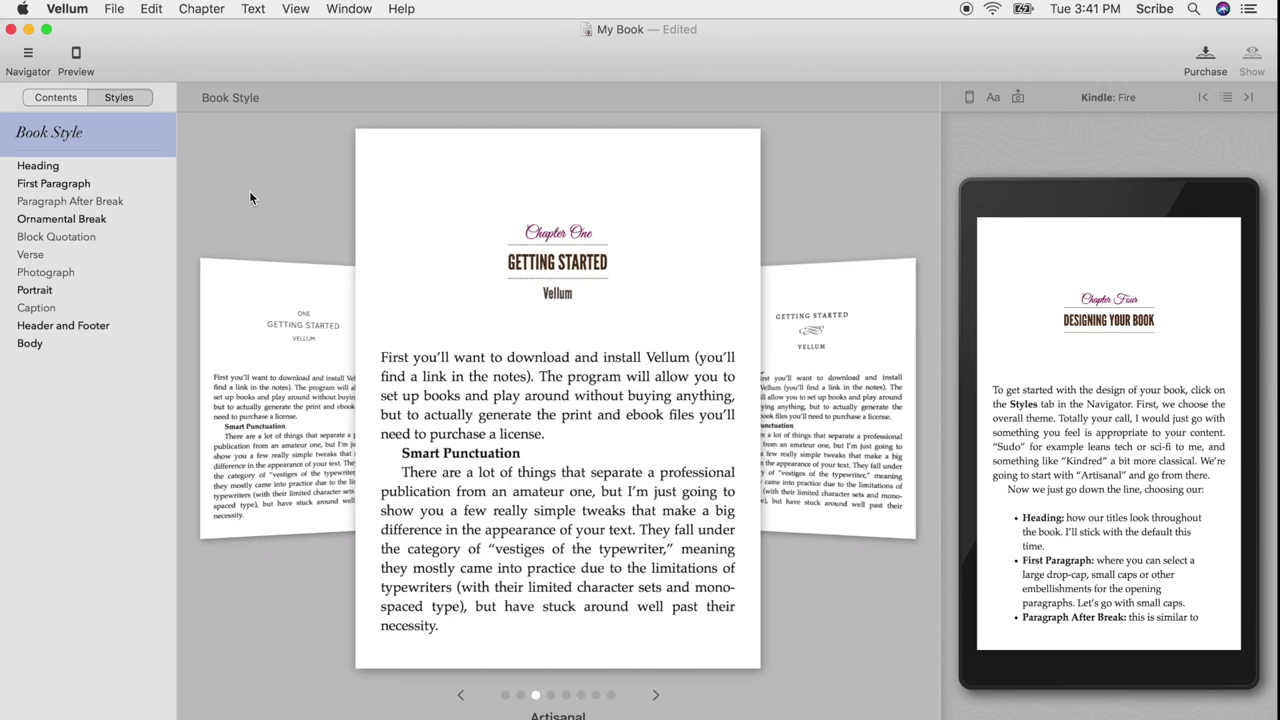
click(127, 169)
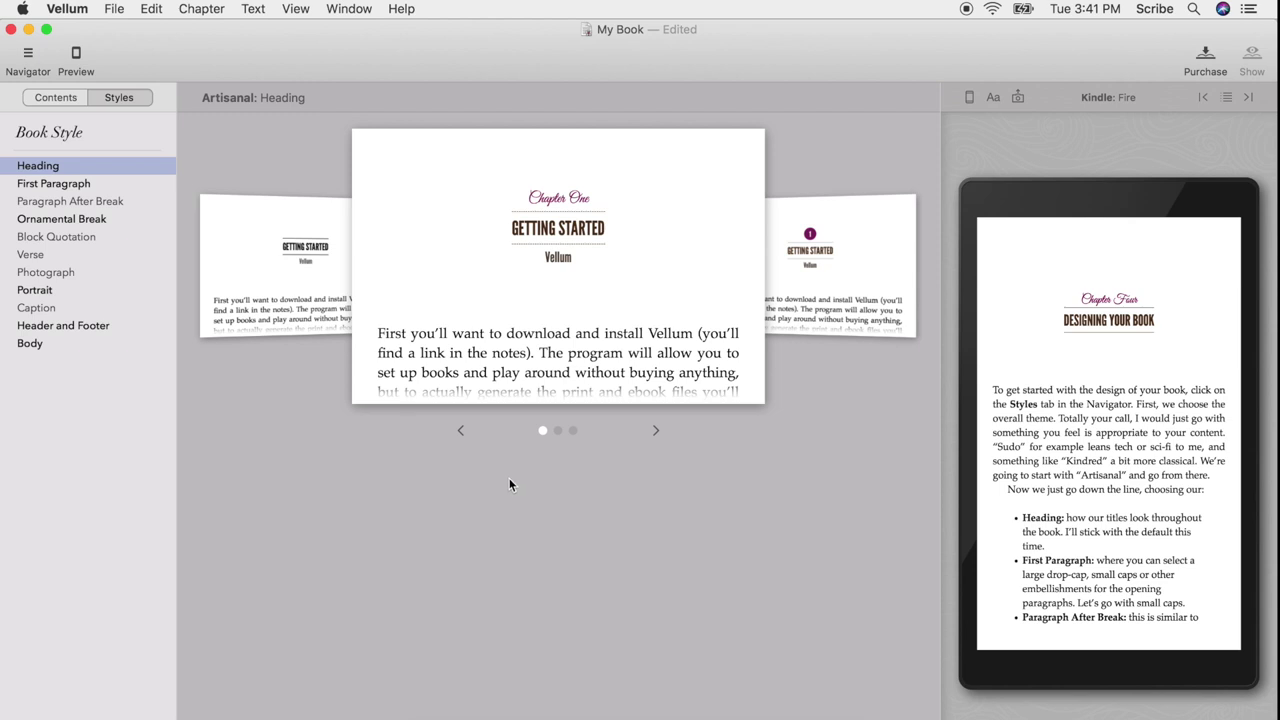
Set the First Paragraph style to the small-caps opening after trying drop caps
click(91, 183)
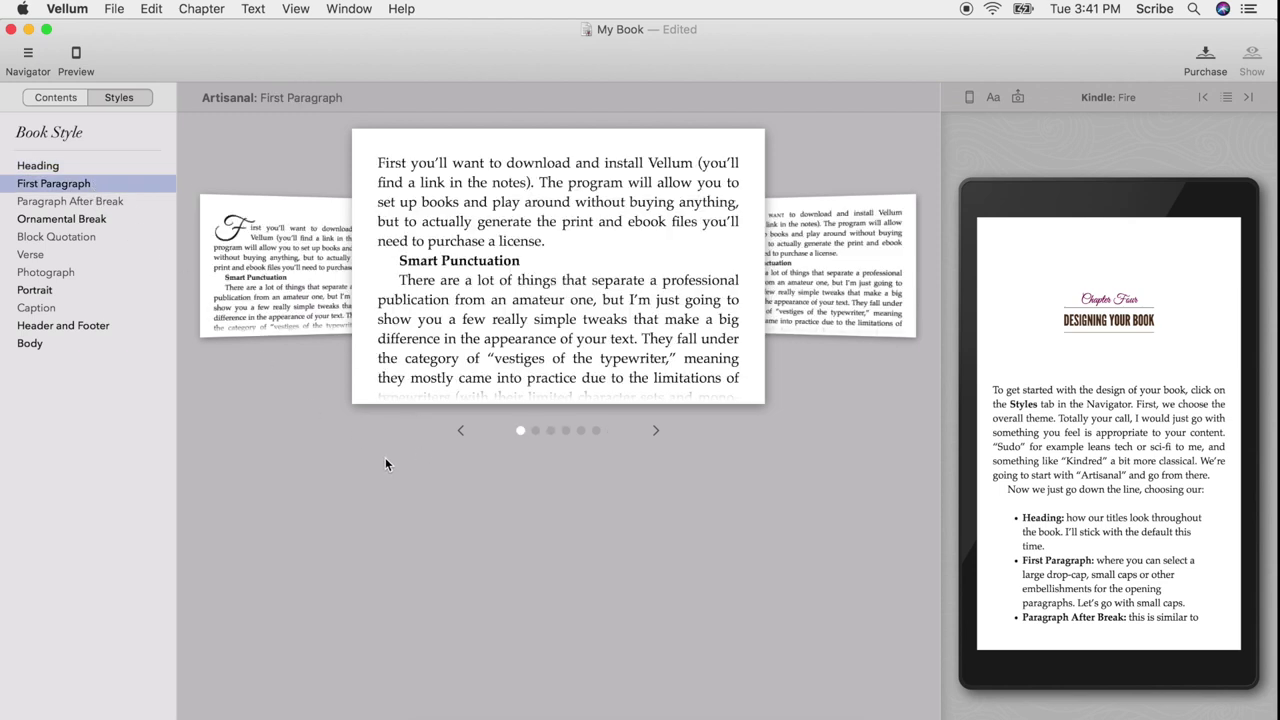
click(656, 430)
click(656, 430)
click(656, 430)
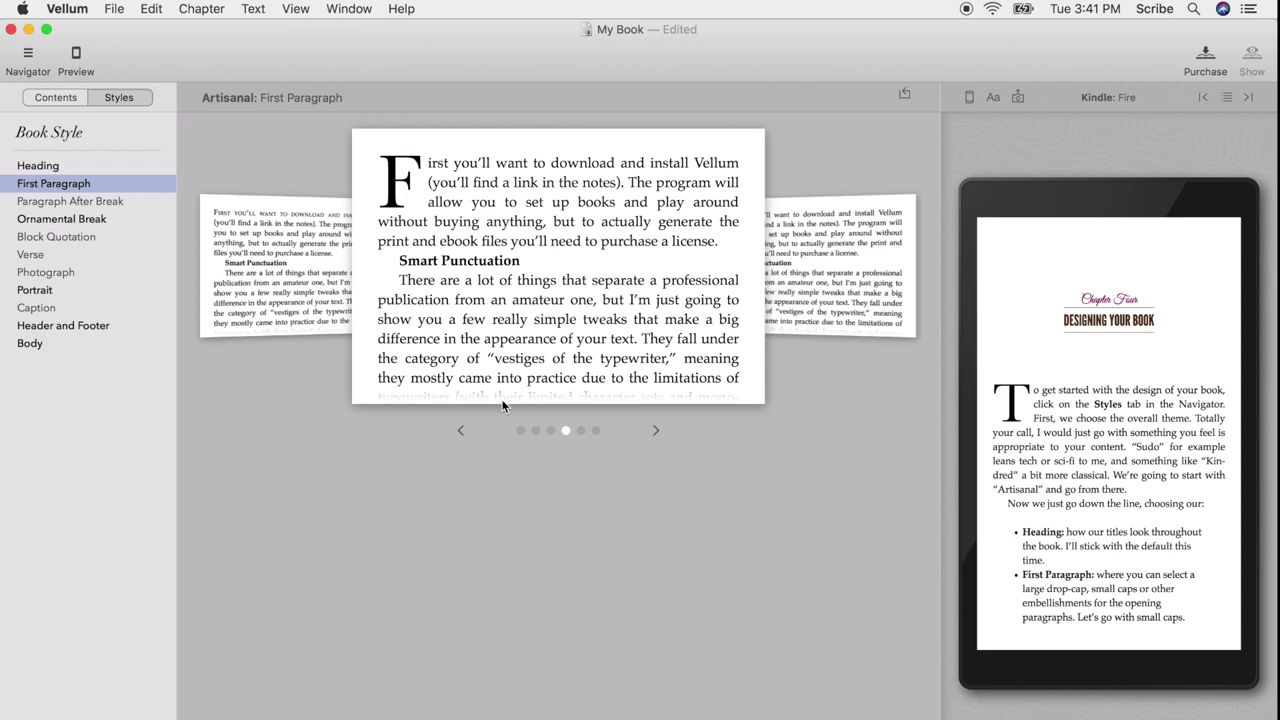
click(460, 431)
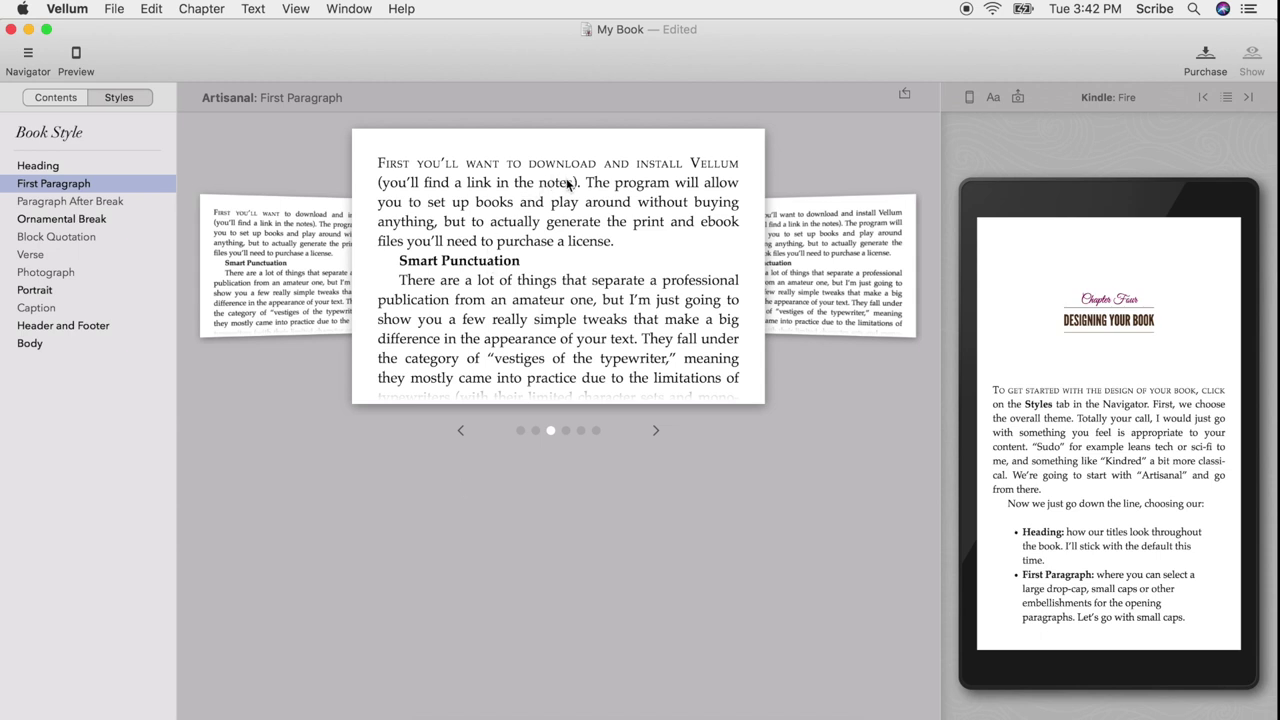
Switch the Ornamental Break to the next design
click(72, 203)
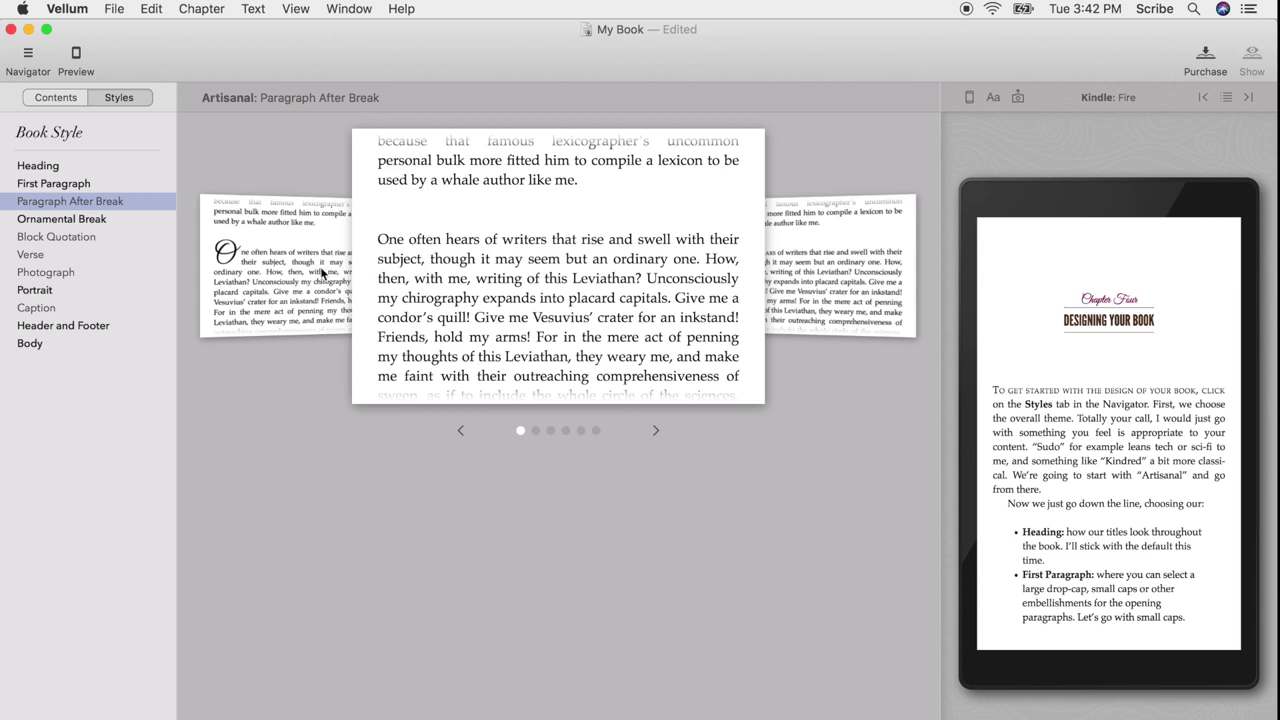
click(106, 220)
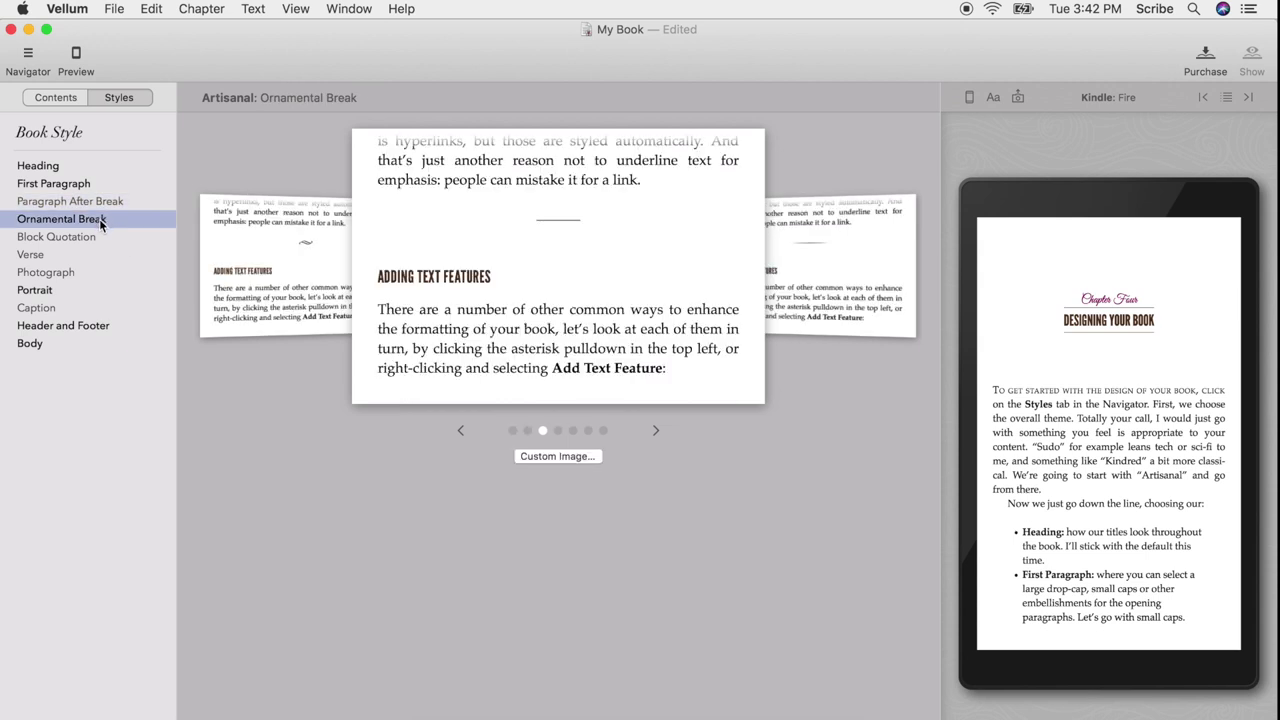
click(656, 430)
Choose the ruled-line Block Quotation style over the large-quote-mark variant
click(84, 239)
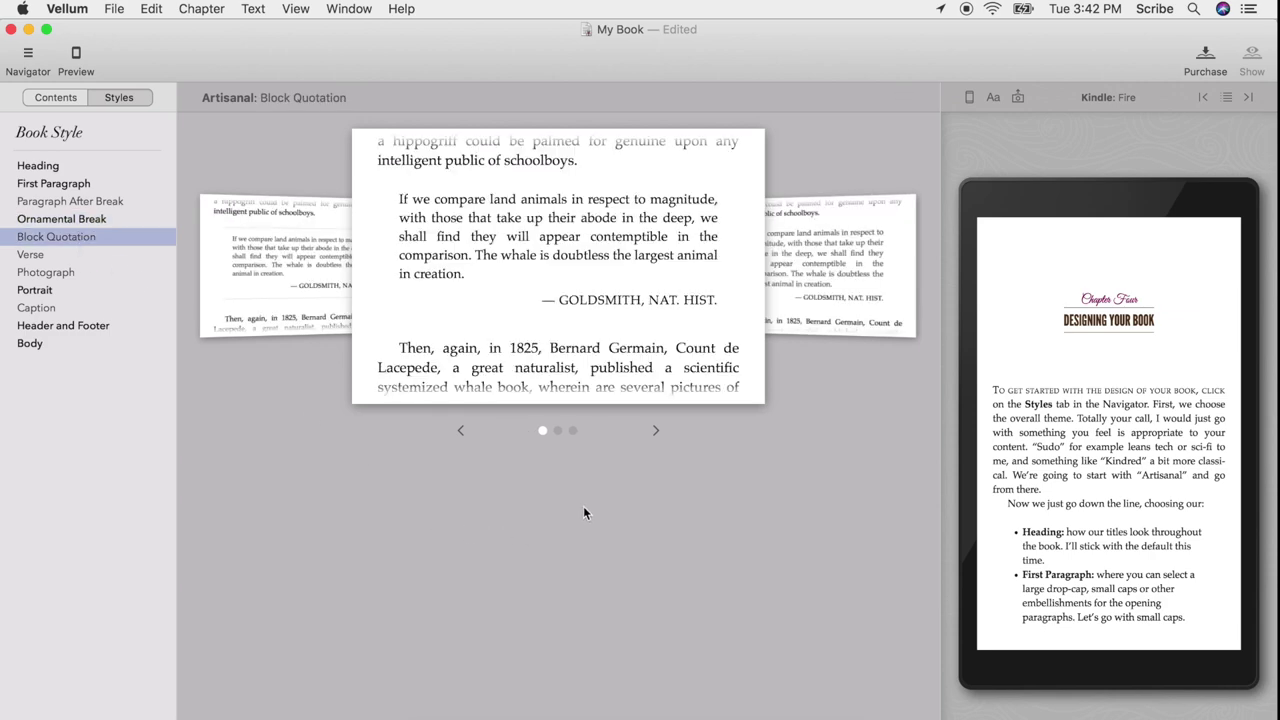
click(656, 430)
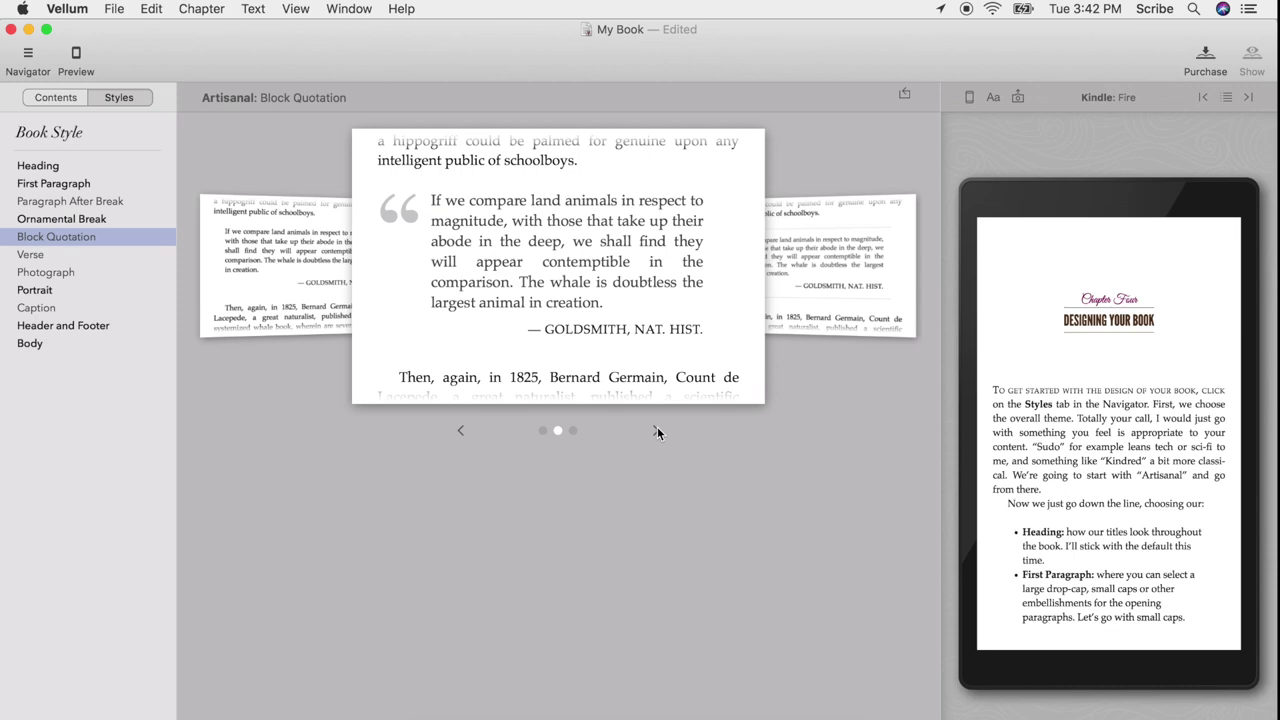
click(656, 430)
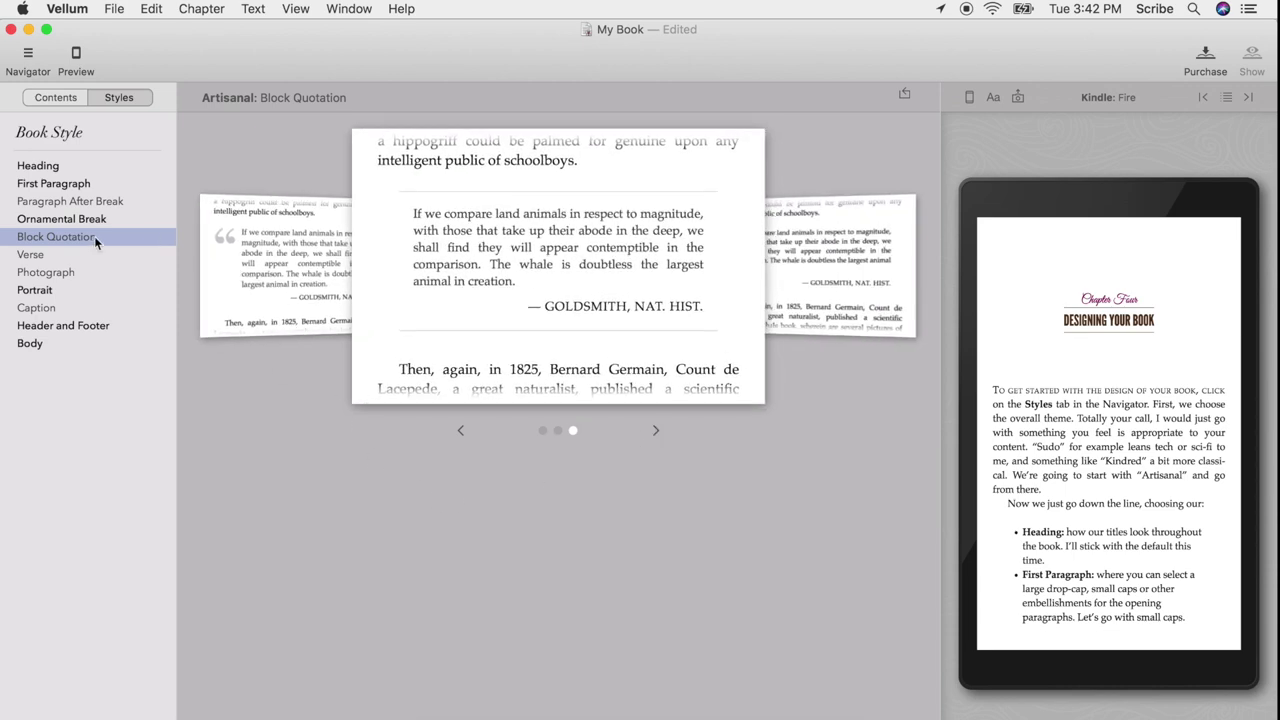
click(52, 254)
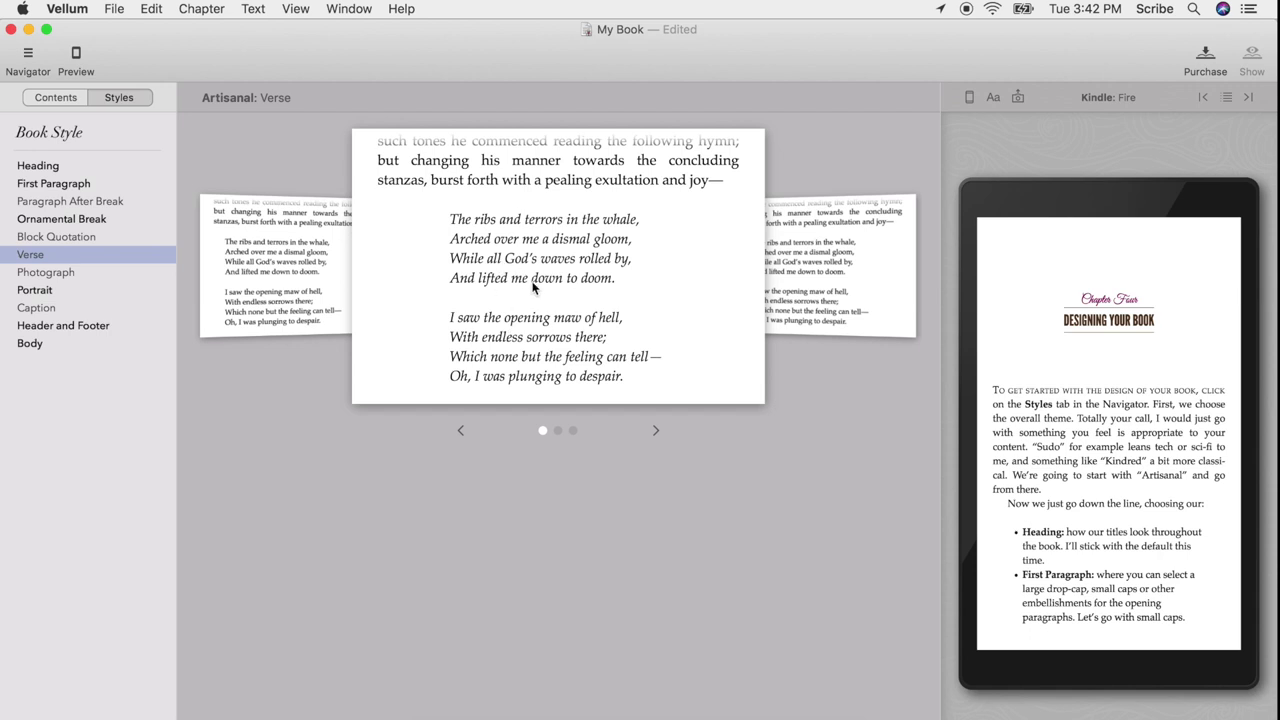
Switch the Photograph style to the framed photograph design
click(46, 273)
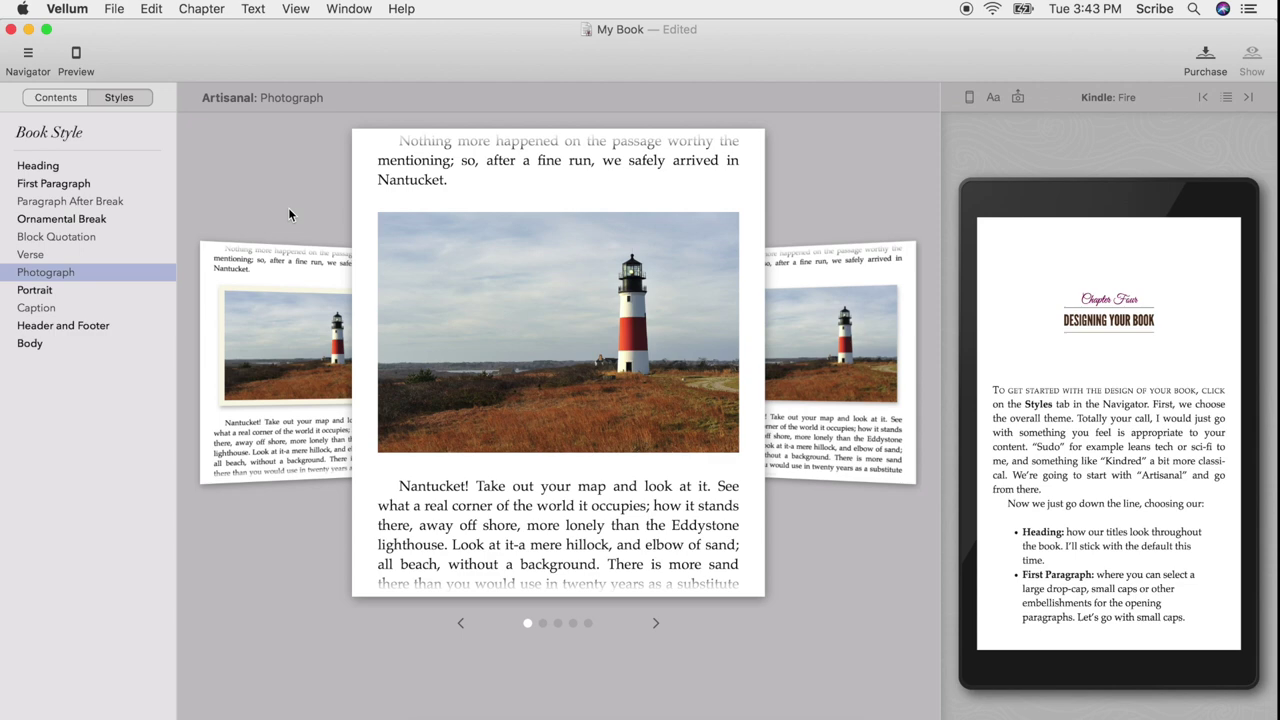
click(656, 623)
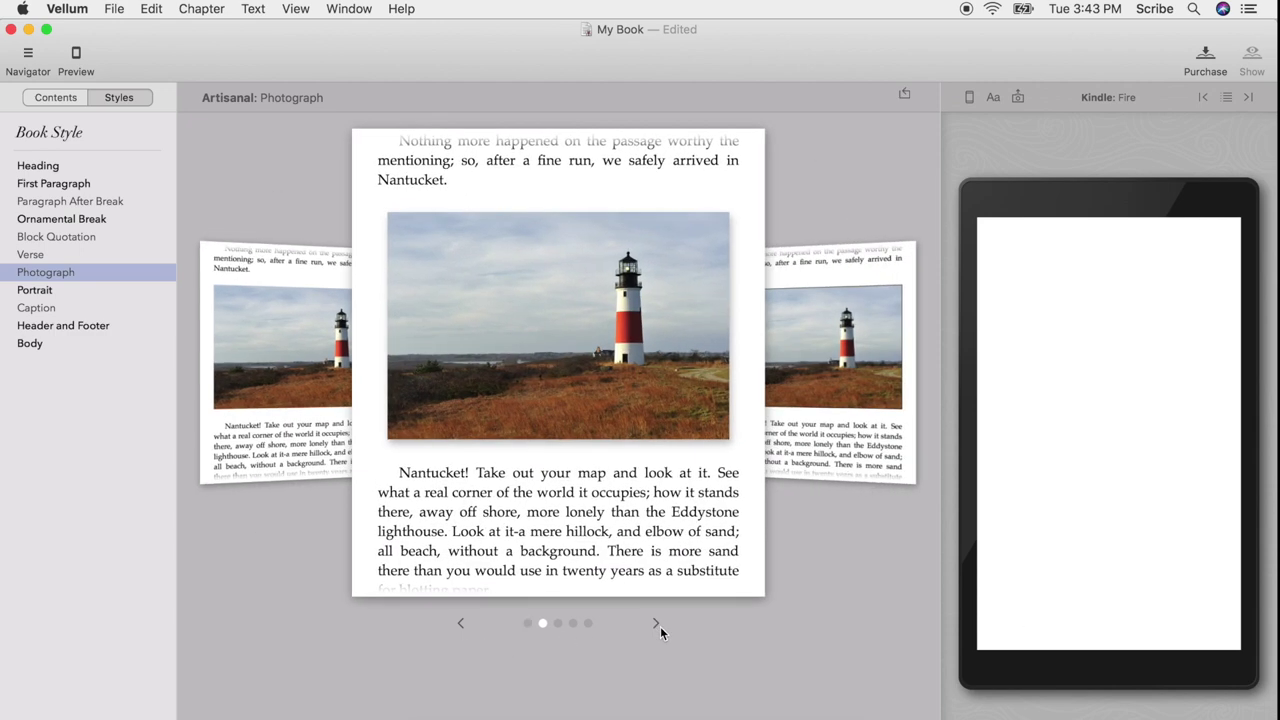
click(657, 625)
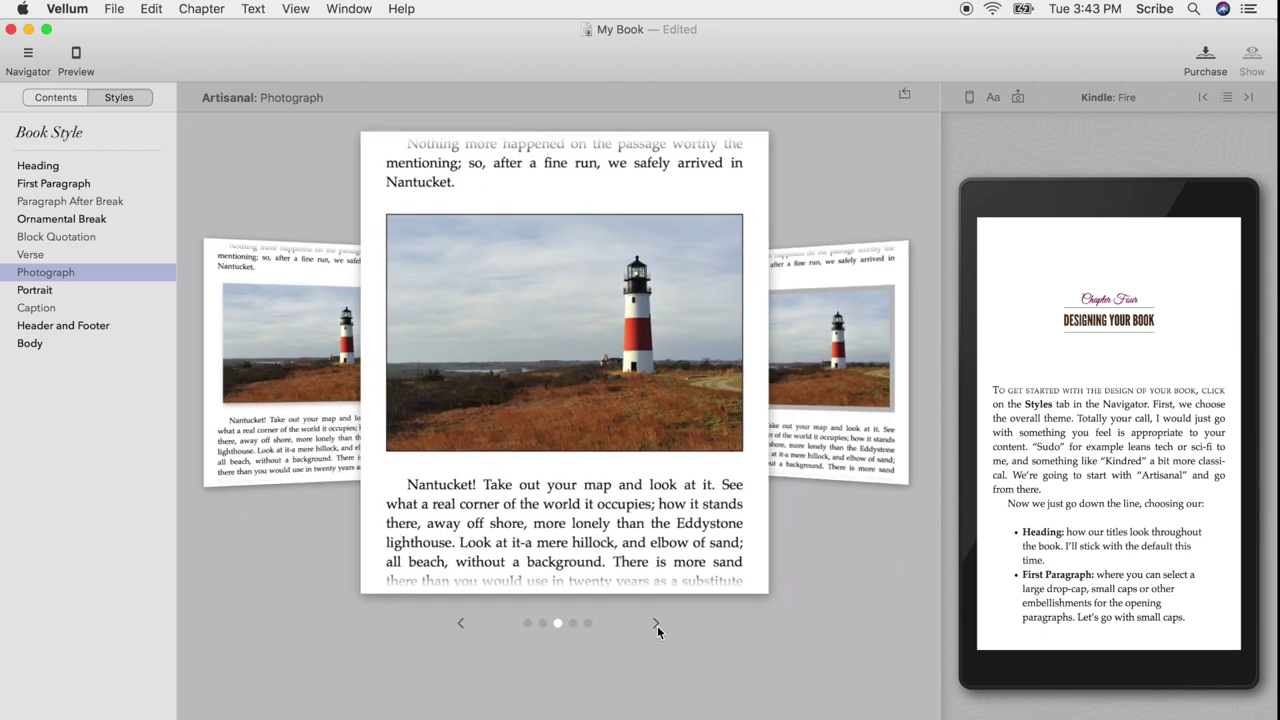
click(657, 625)
click(657, 625)
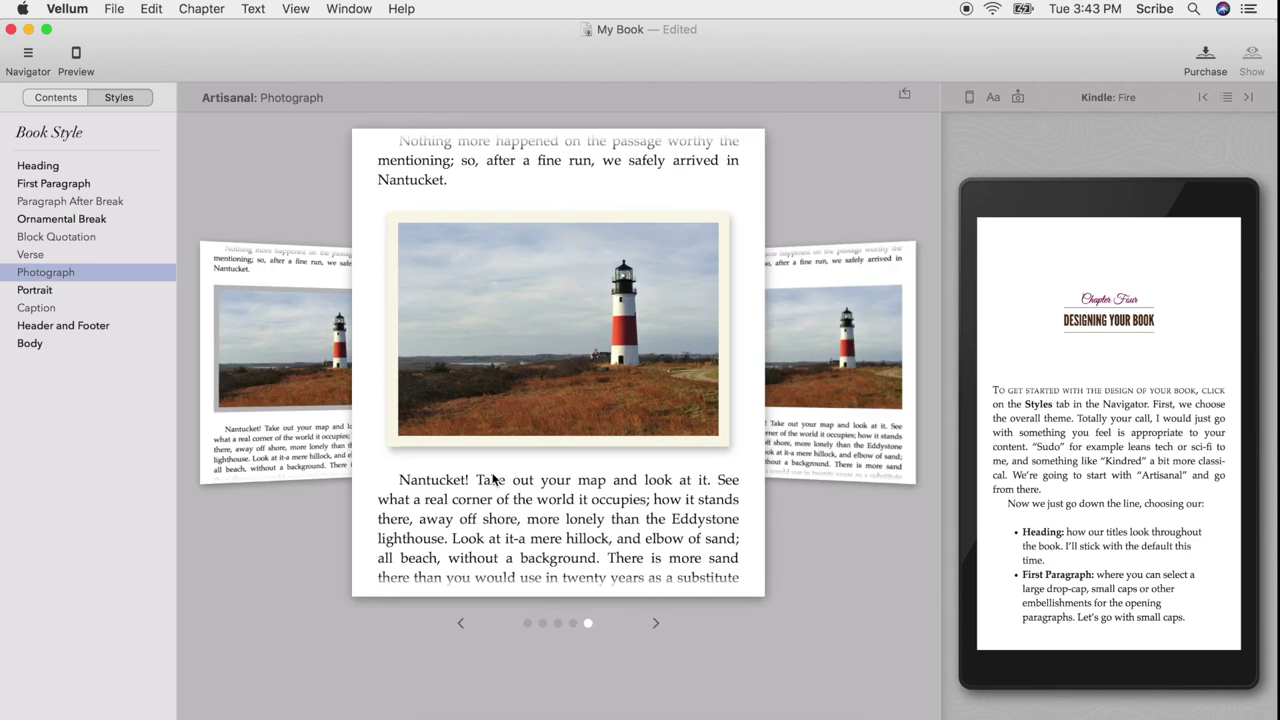
Make the author portrait circular, then view the Caption styles
click(62, 292)
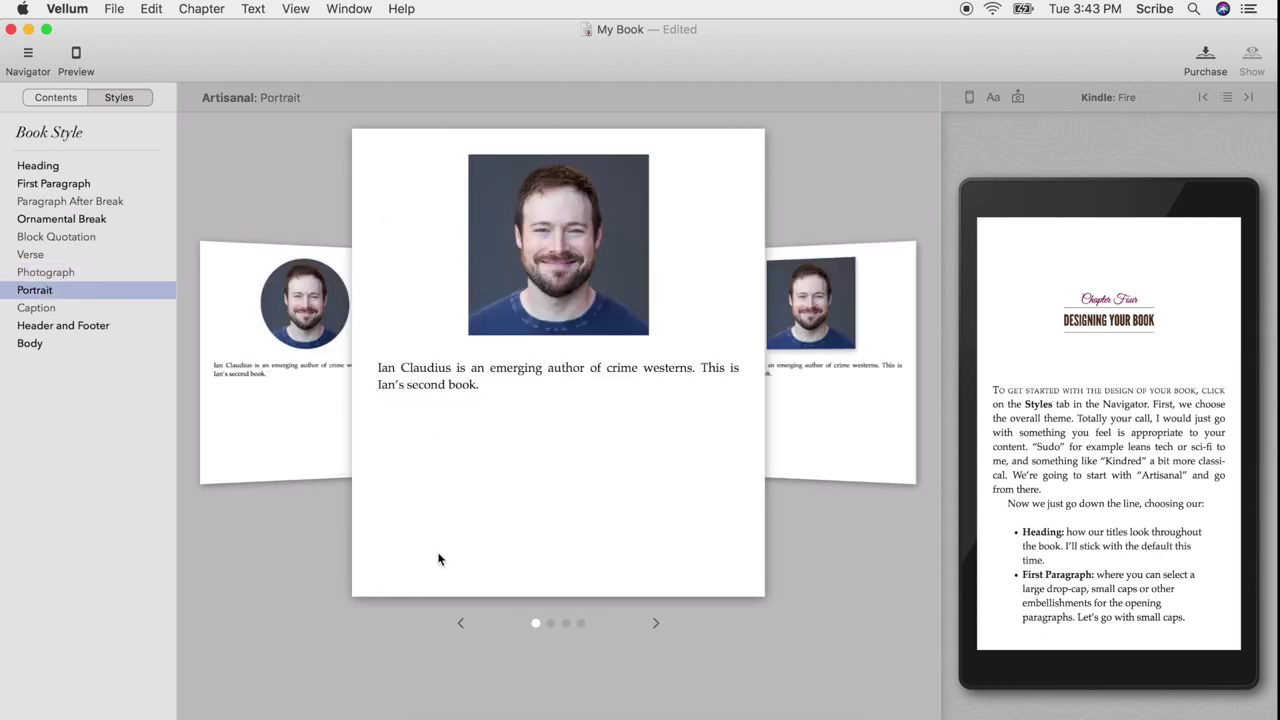
click(462, 624)
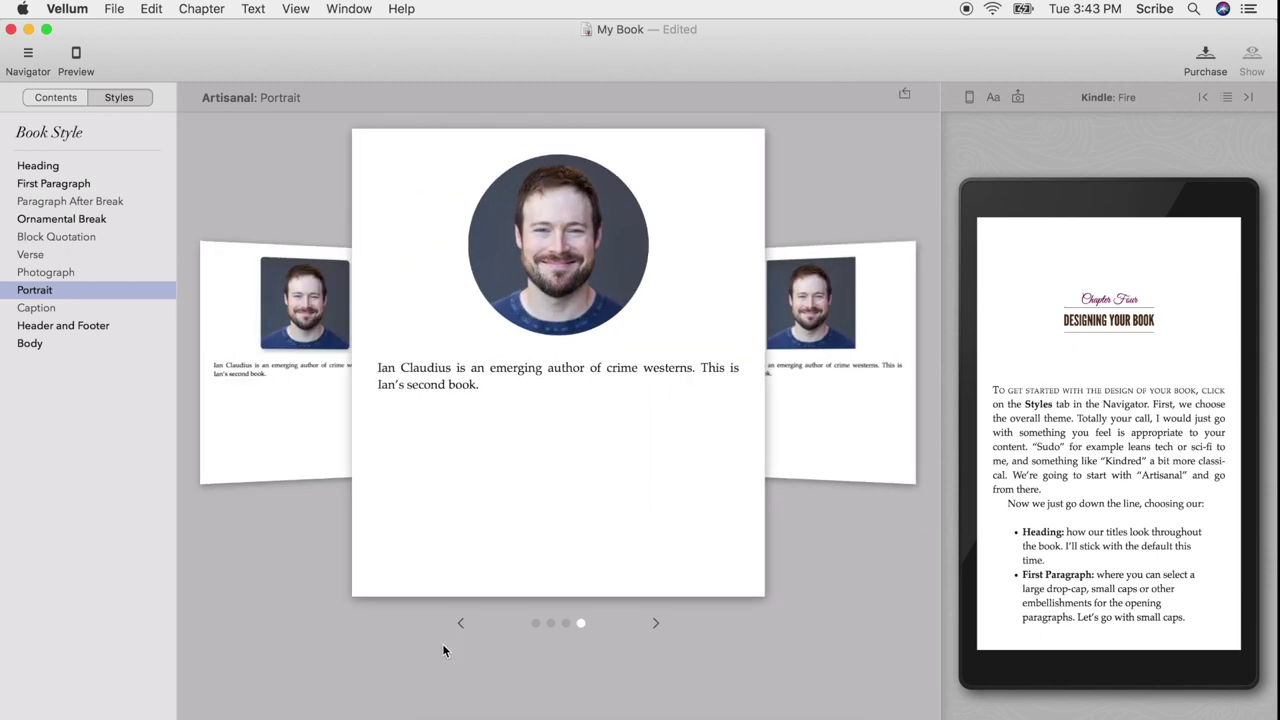
click(60, 311)
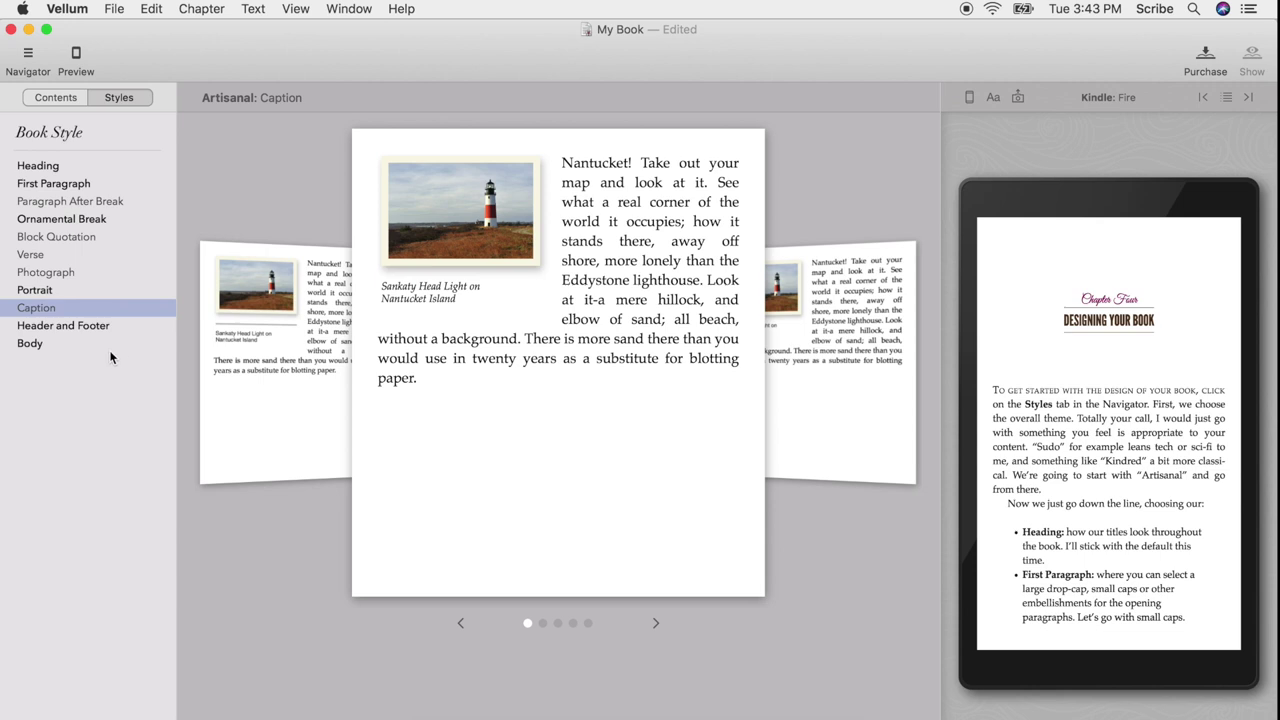
Choose the page-numbers-only header and footer design, then bring up the Body style settings
click(84, 323)
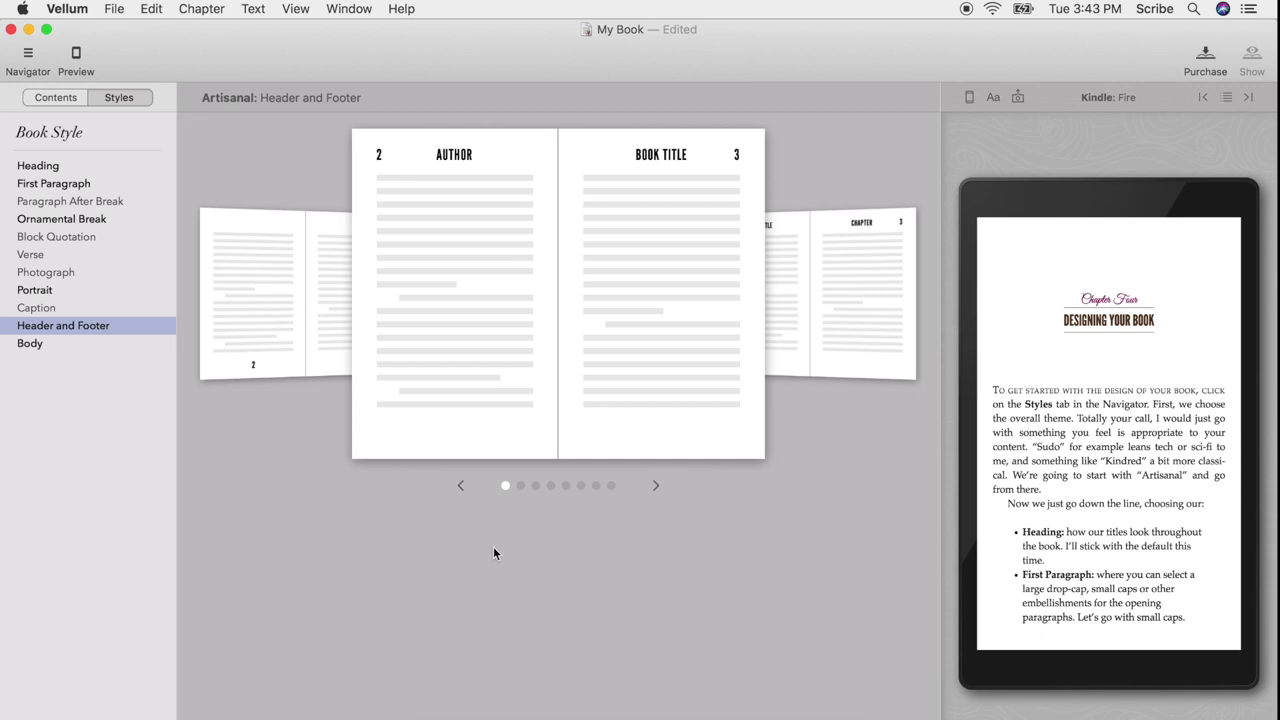
click(656, 487)
click(656, 487)
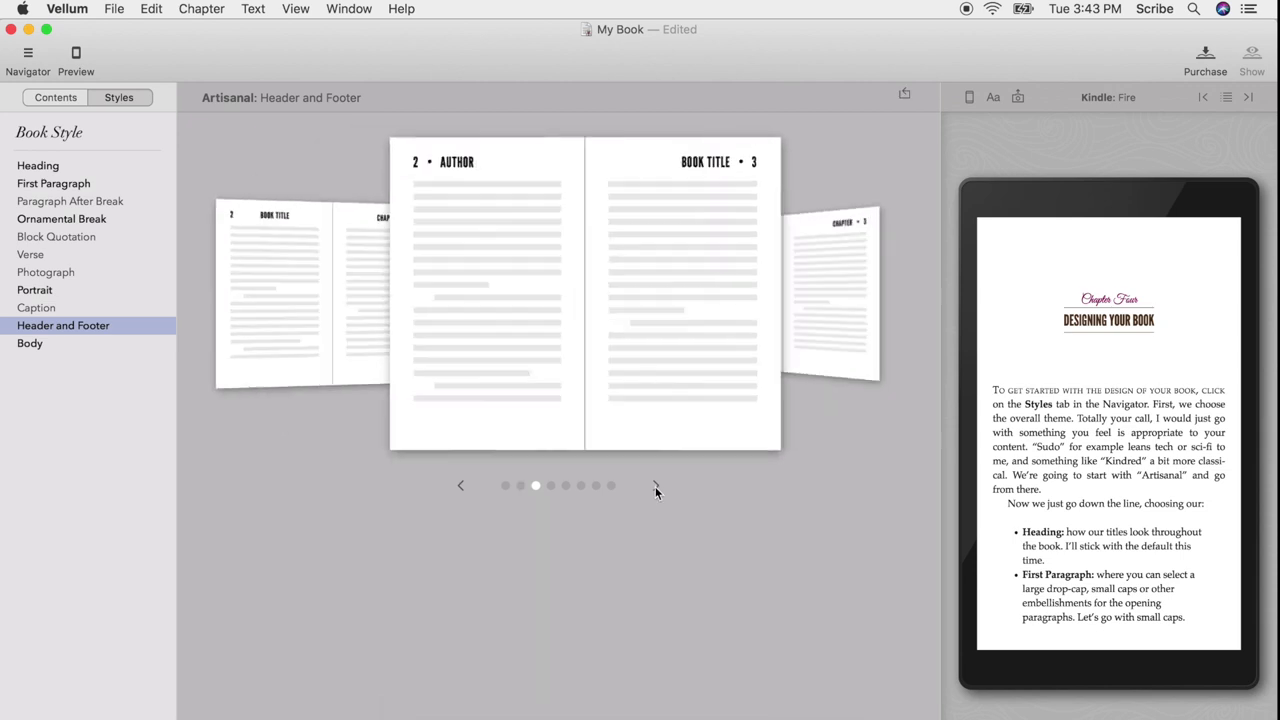
click(656, 487)
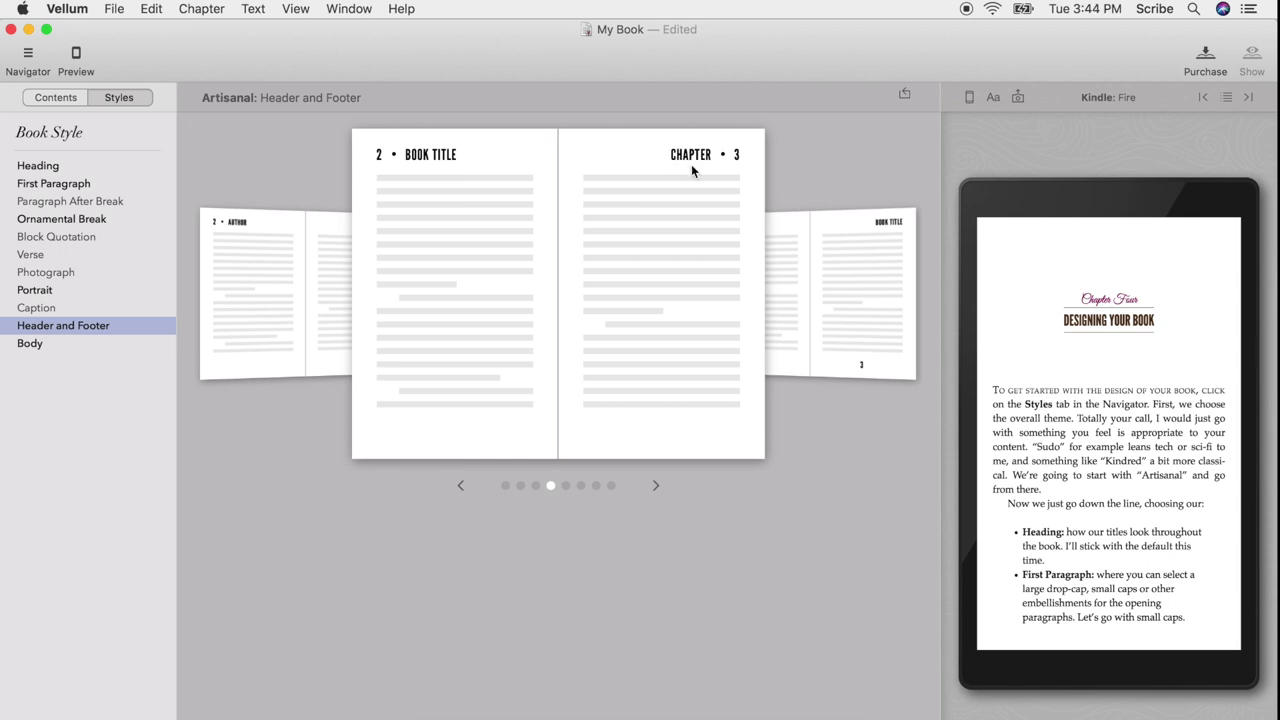
click(656, 486)
click(656, 485)
click(656, 485)
click(656, 485)
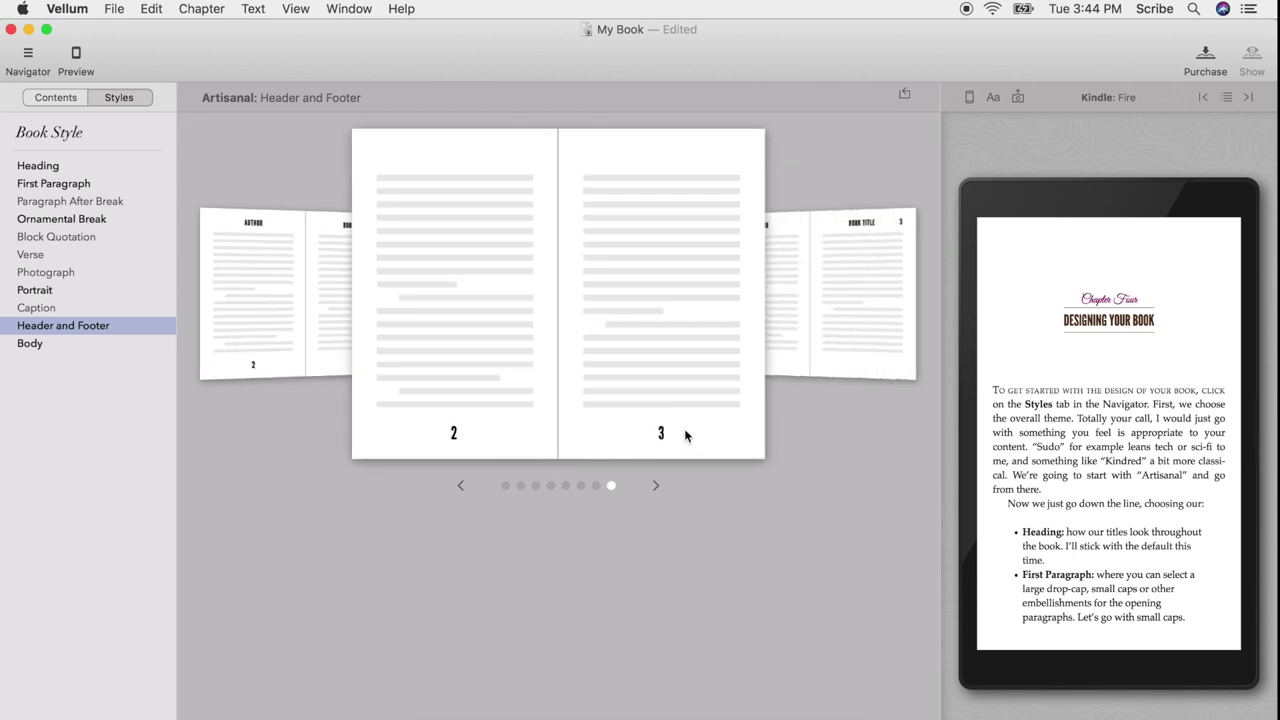
click(42, 349)
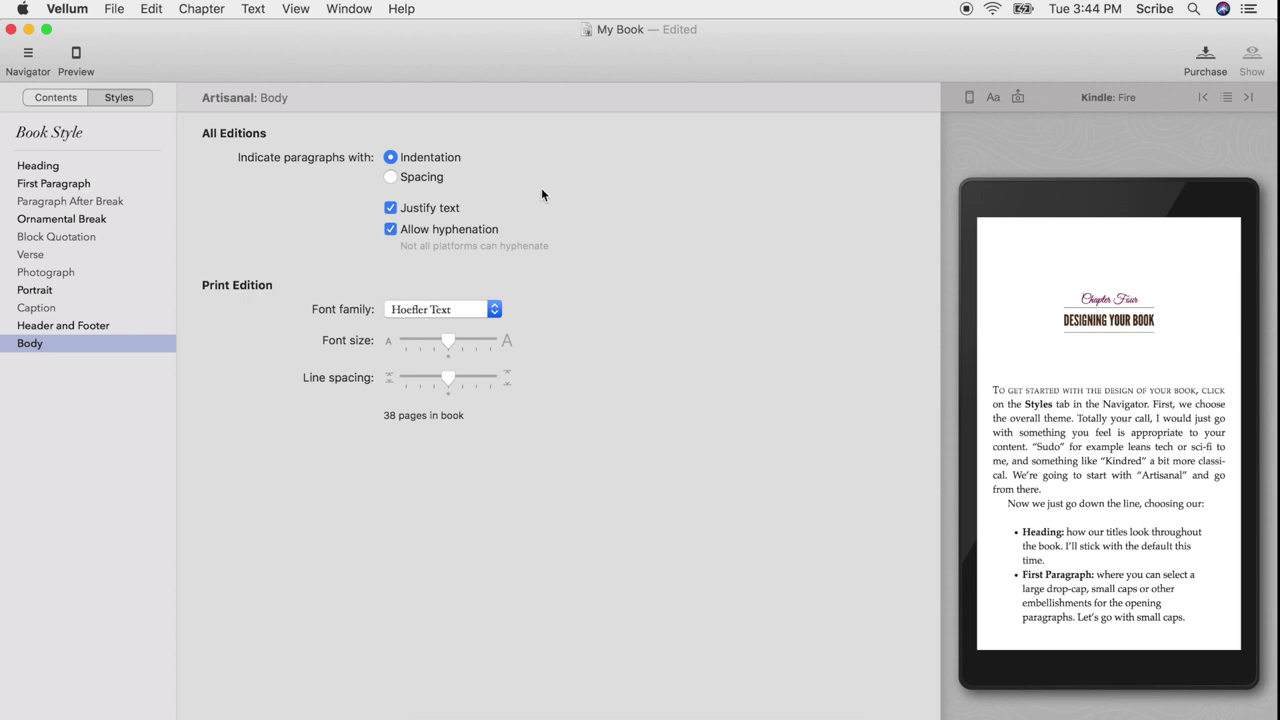
Separate body paragraphs with spacing instead of indentation
key(Down)
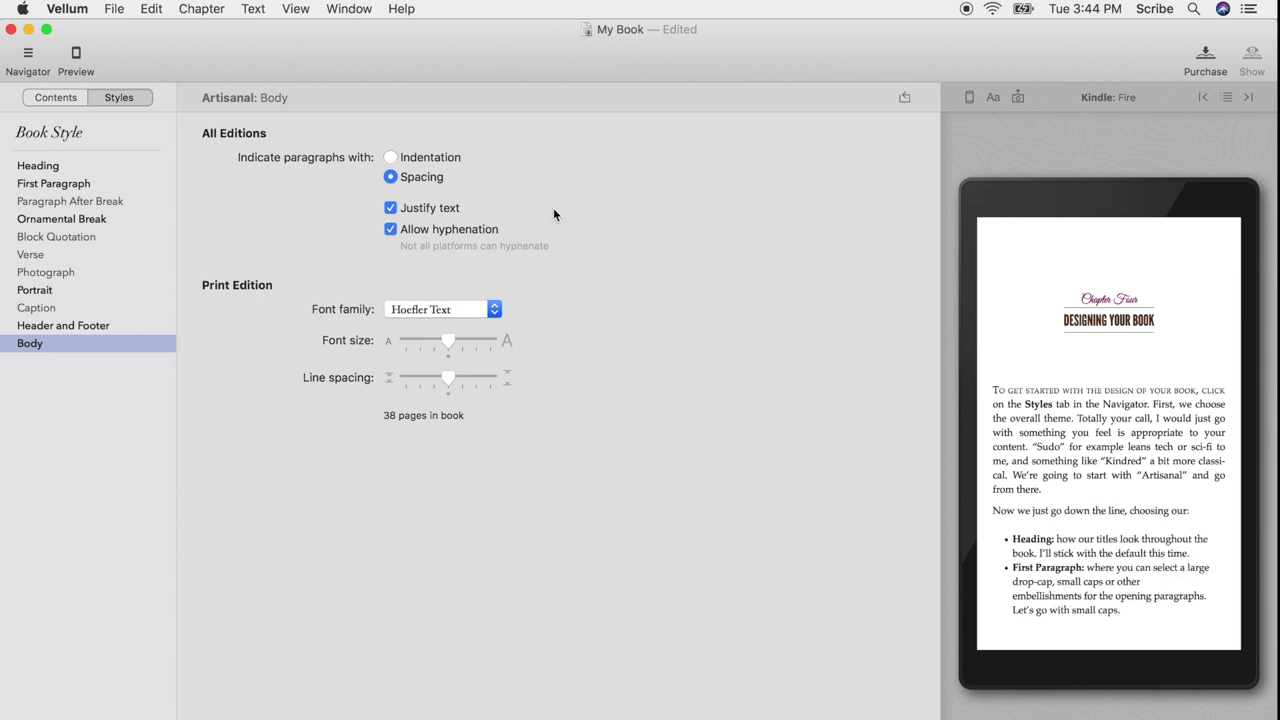
click(412, 160)
click(418, 177)
Set the print body font to Iowan Old Style with larger font size and line spacing
click(491, 310)
click(570, 308)
click(478, 308)
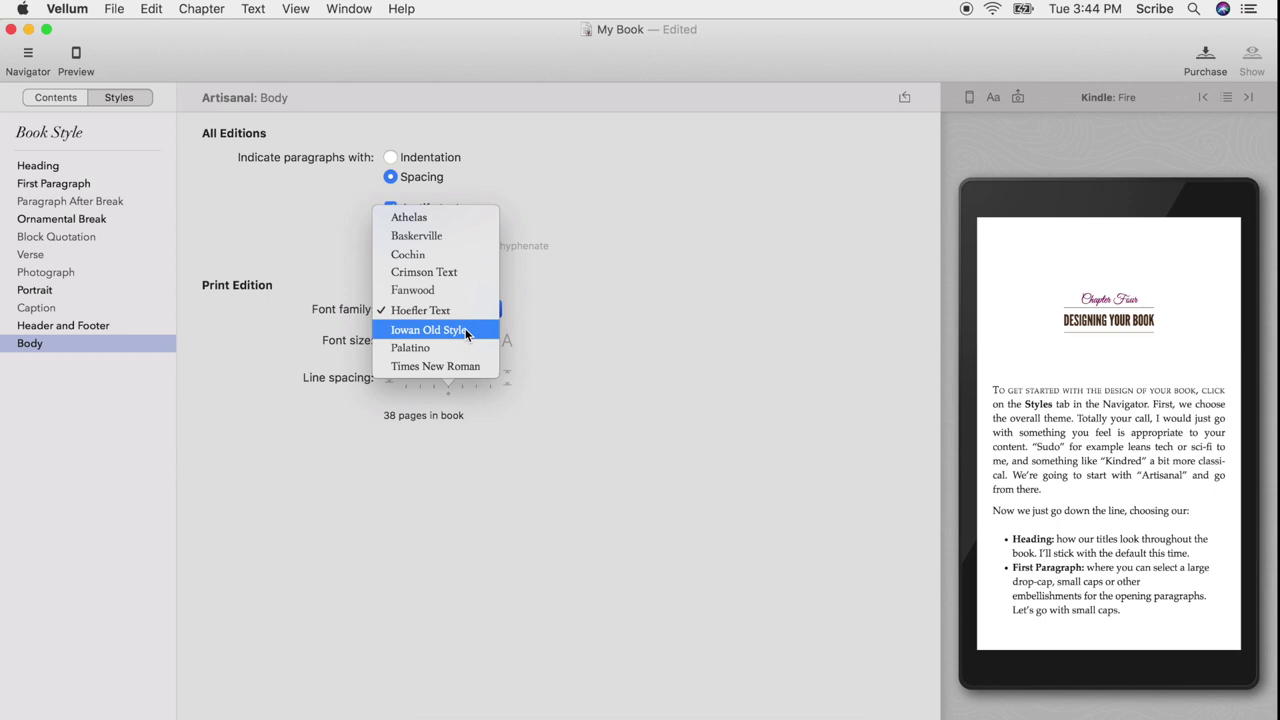
click(465, 329)
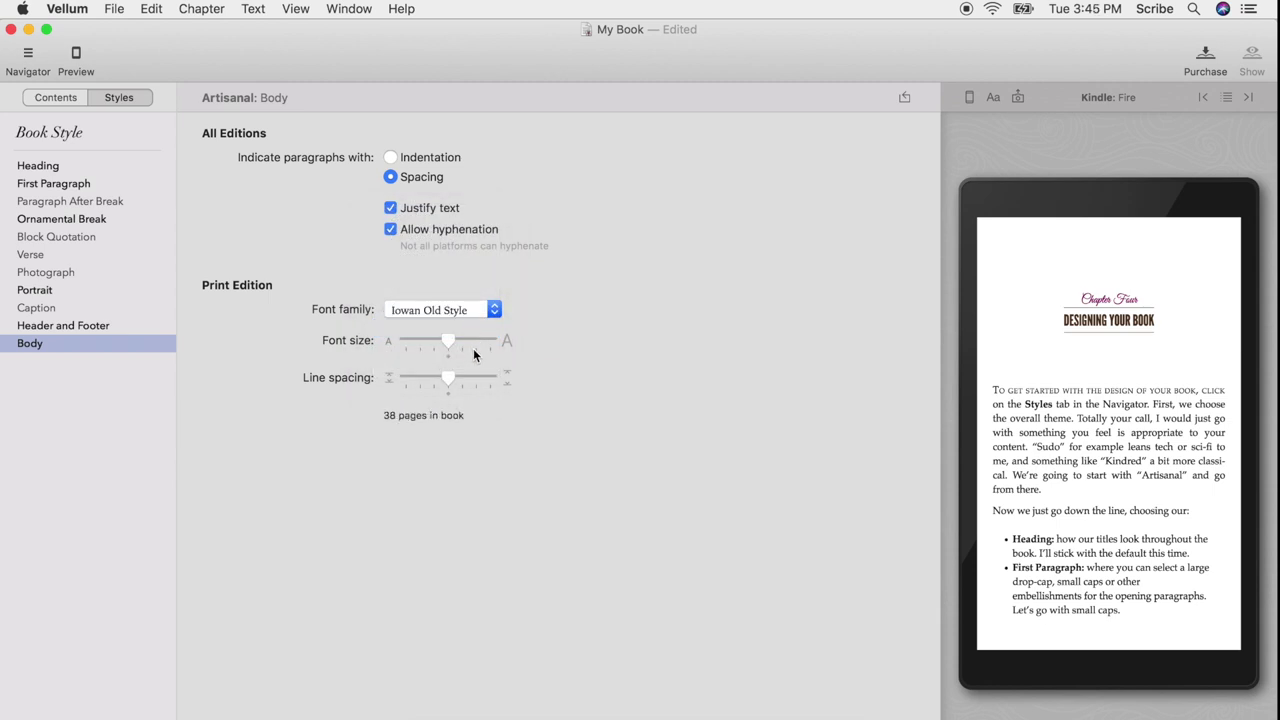
click(477, 340)
click(490, 378)
In Print Settings, raise the inside margin to 1 in and start every chapter on the right side
click(110, 8)
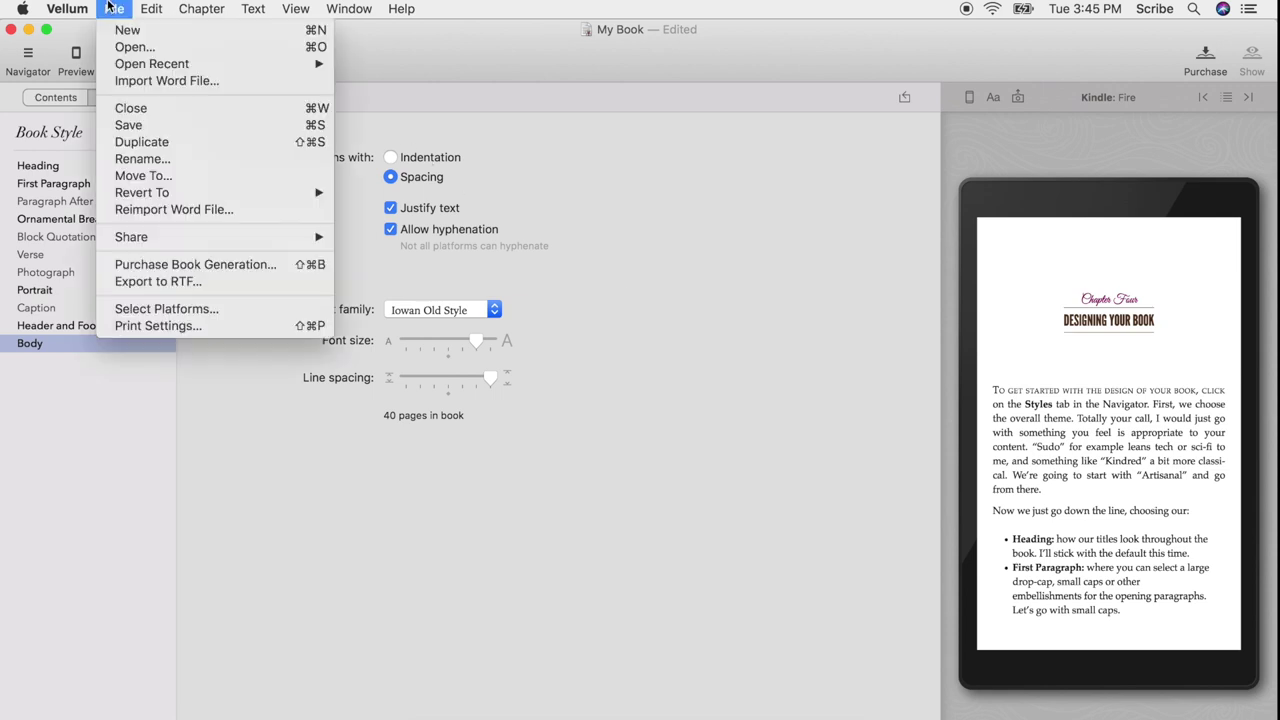
click(183, 326)
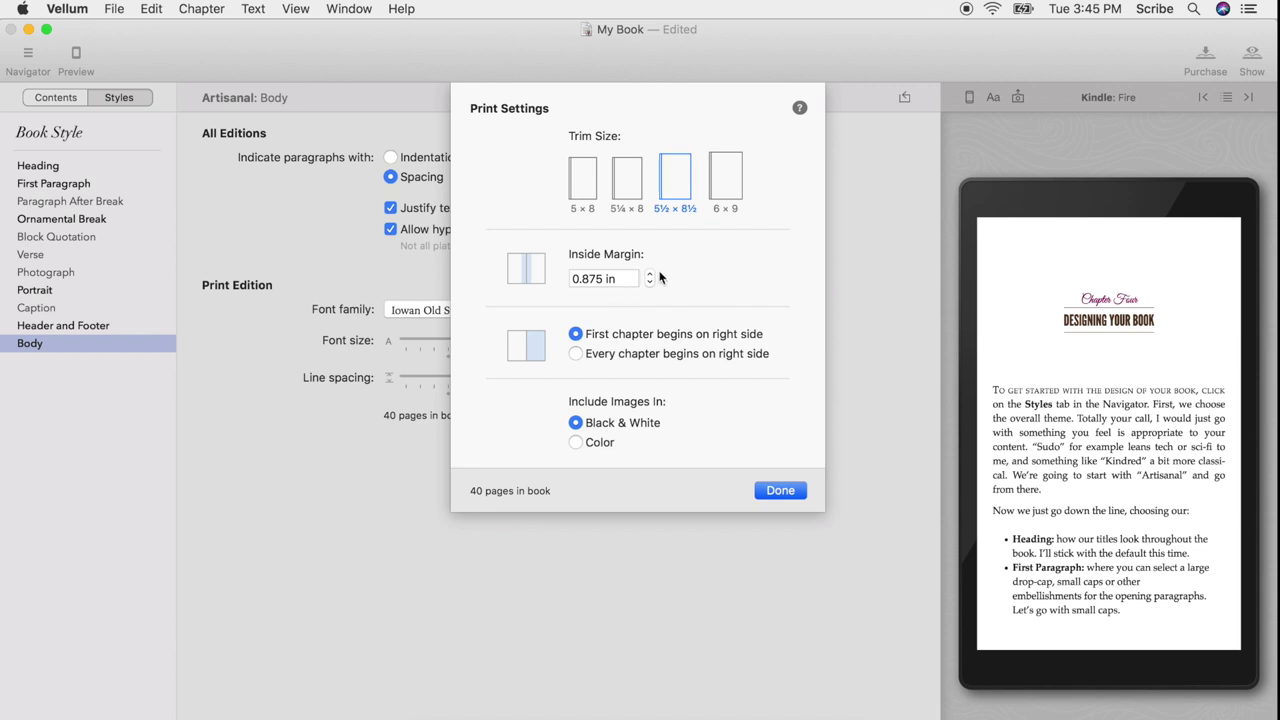
click(648, 276)
click(603, 358)
click(778, 491)
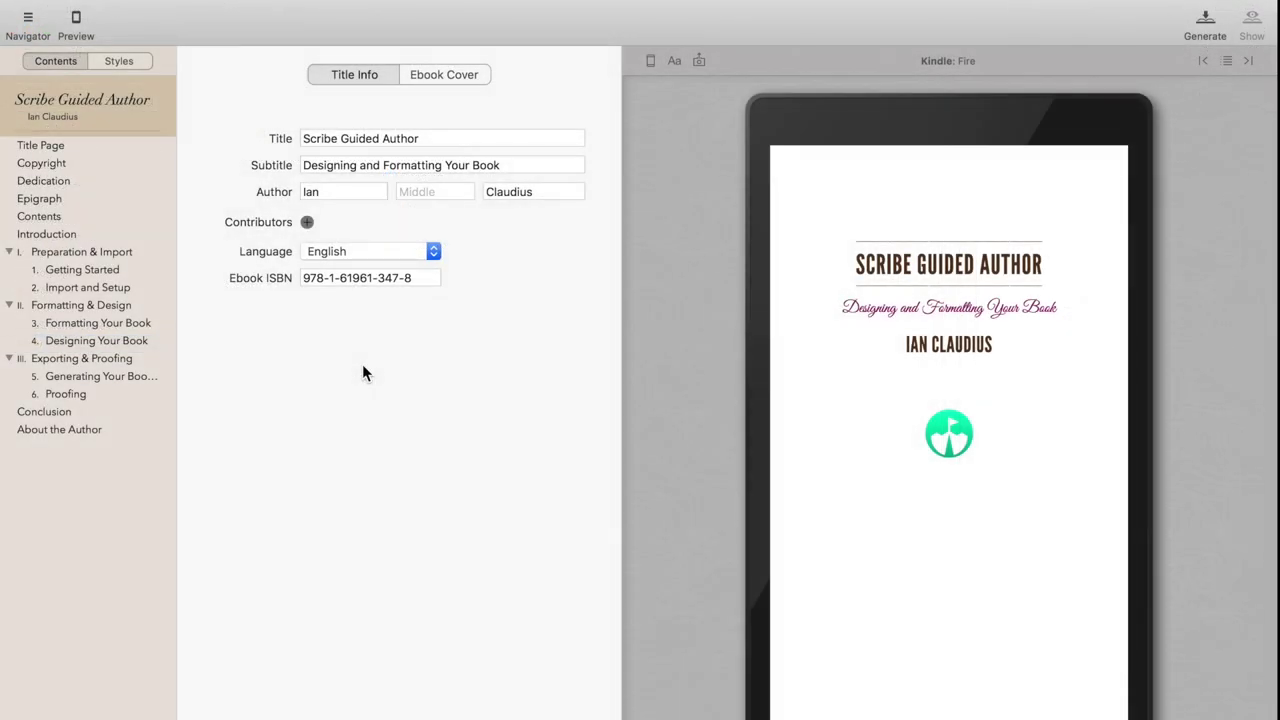
Generate the Kindle, iBooks and Print editions to the Desktop and show the files in Finder
click(1206, 24)
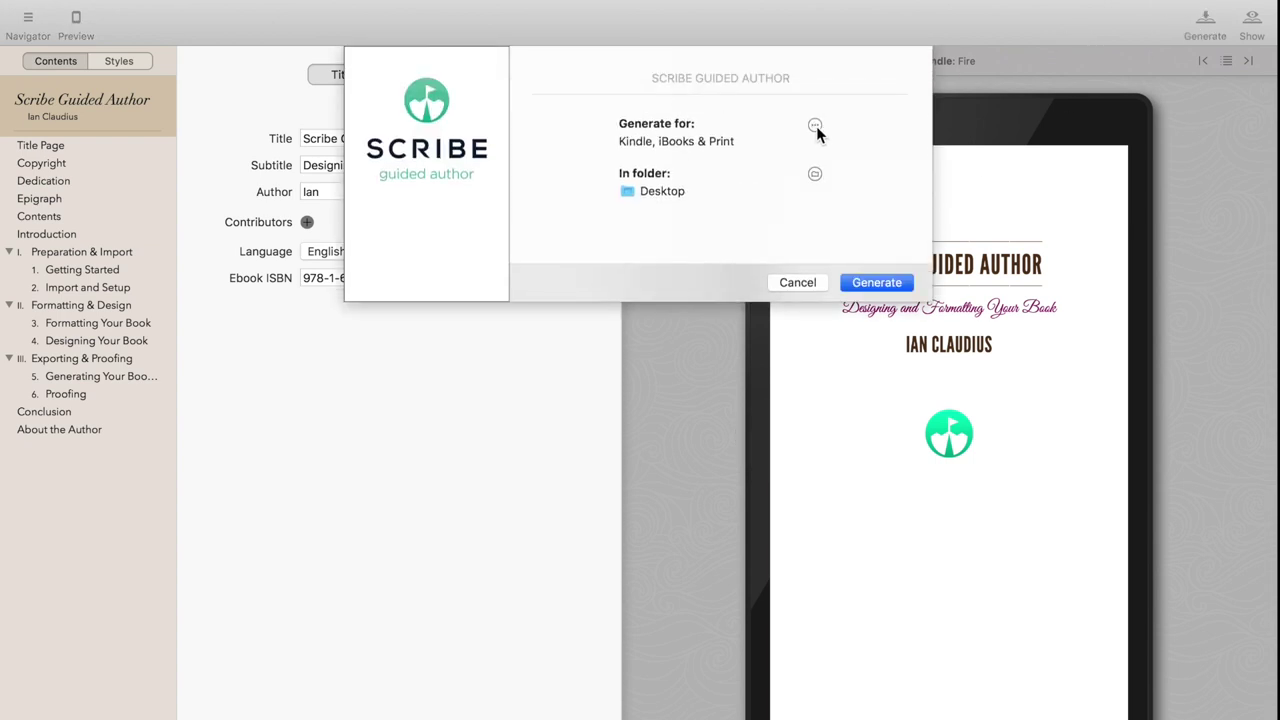
click(815, 126)
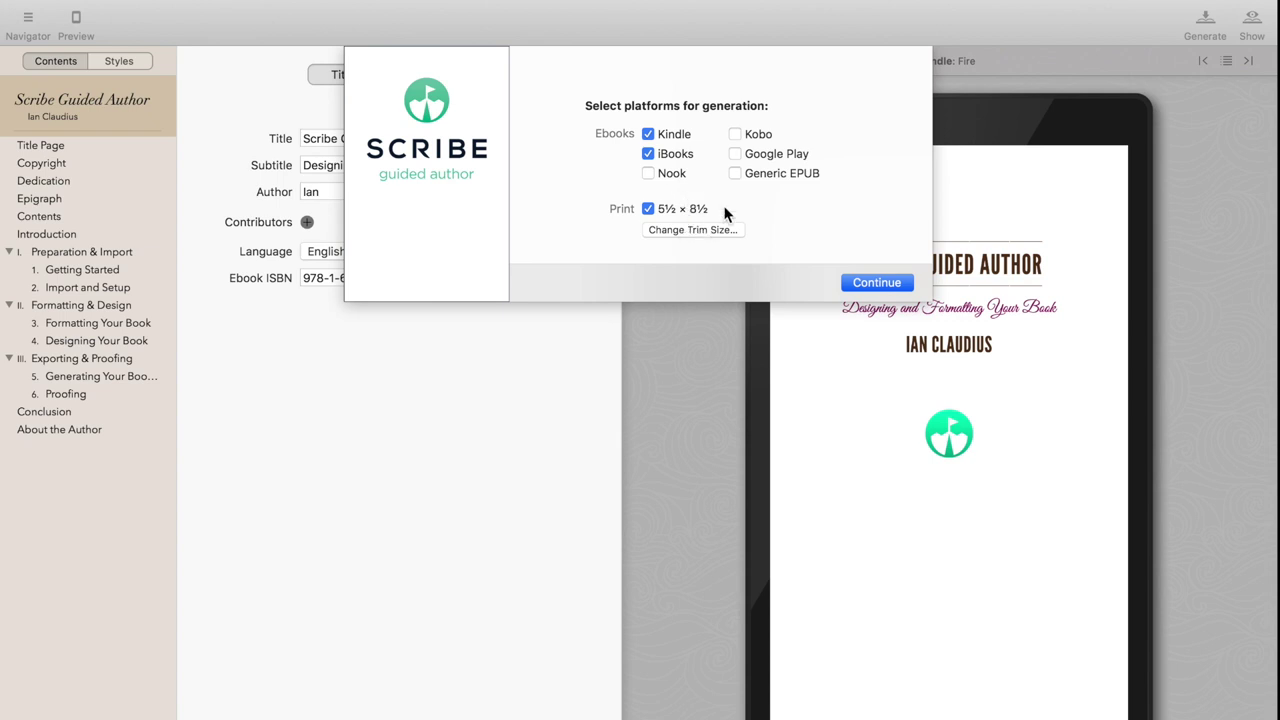
click(880, 282)
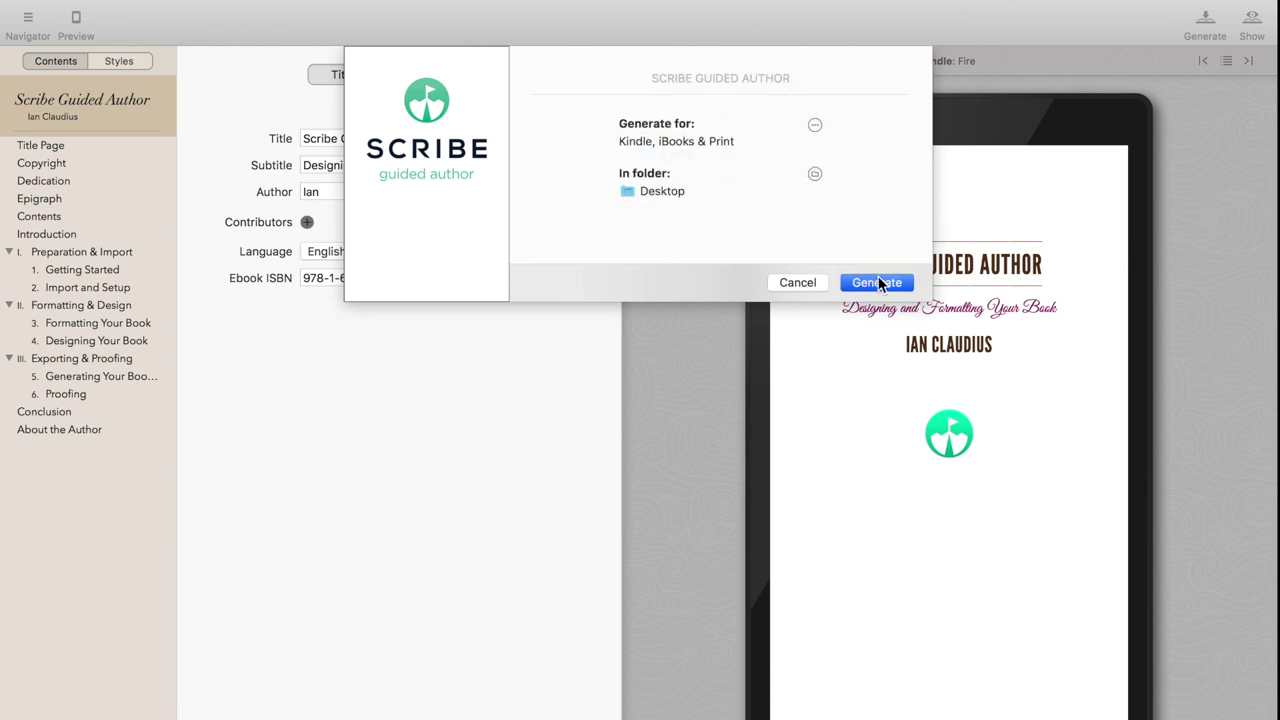
click(877, 282)
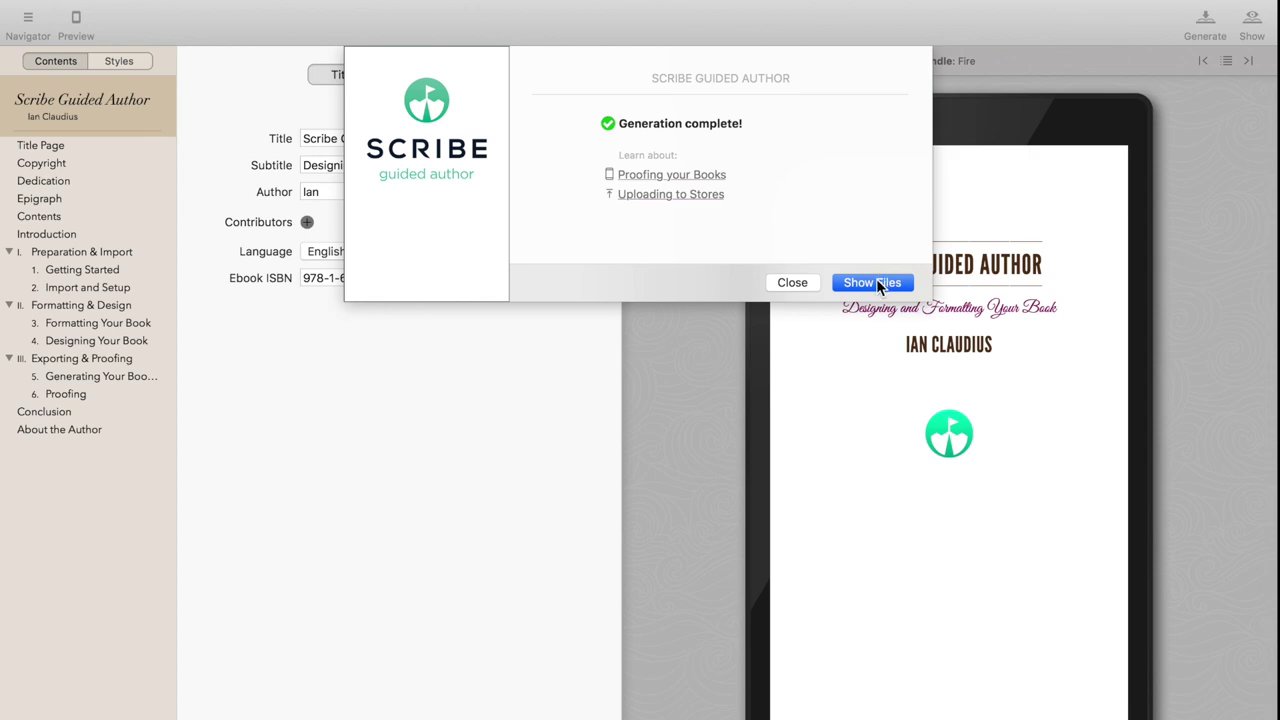
click(874, 283)
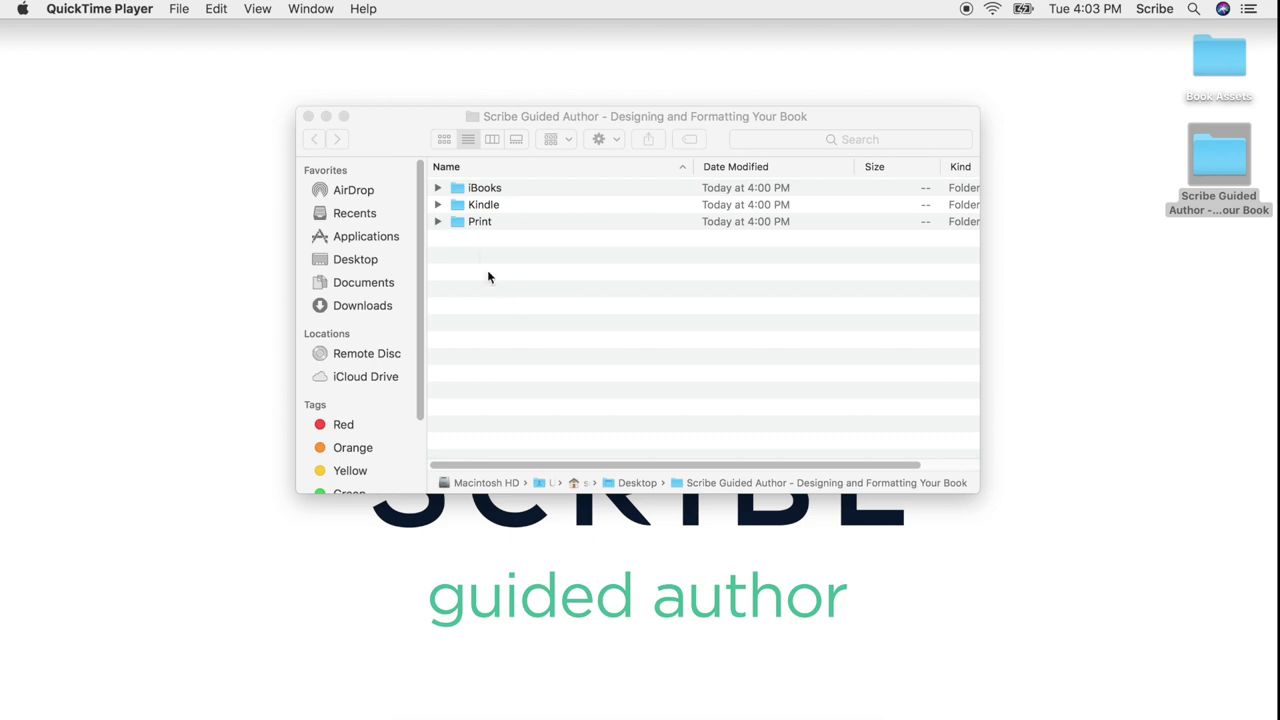
Open Scribe-Guided-Author-Print.pdf from the Print folder and widen the Preview window
double_click(478, 221)
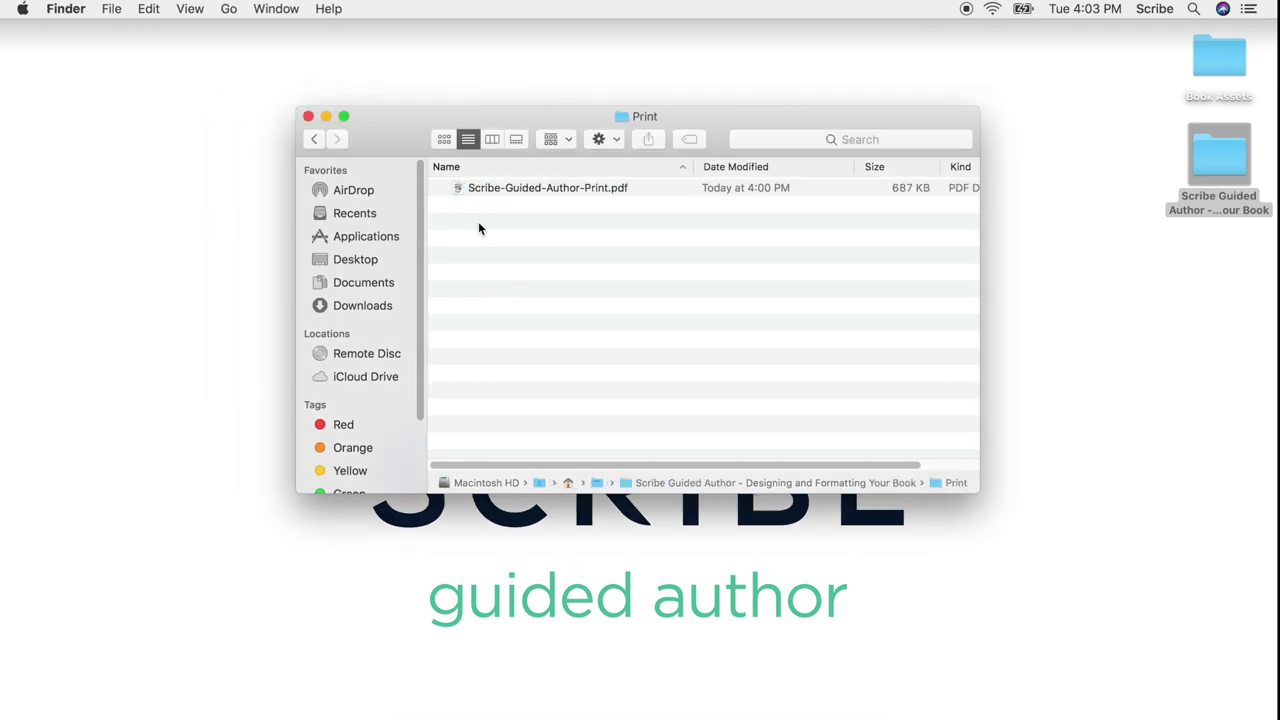
double_click(545, 187)
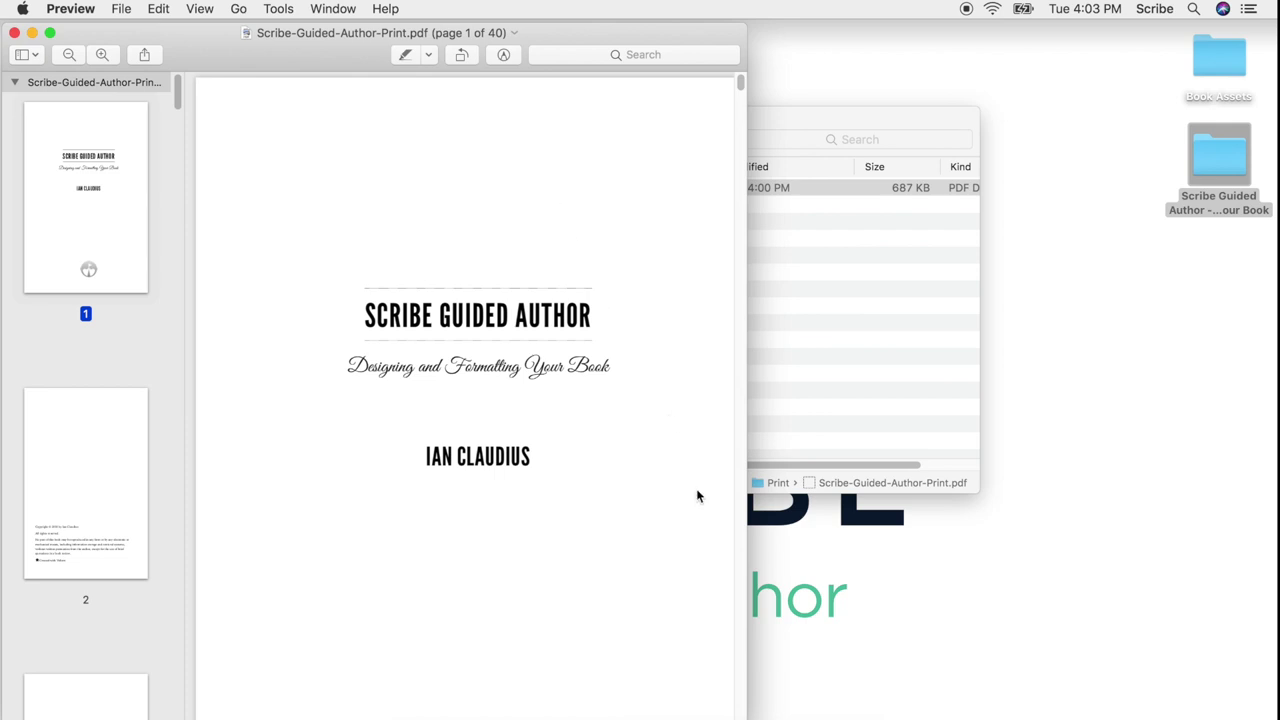
drag(742, 716, 1122, 716)
drag(795, 70, 839, 70)
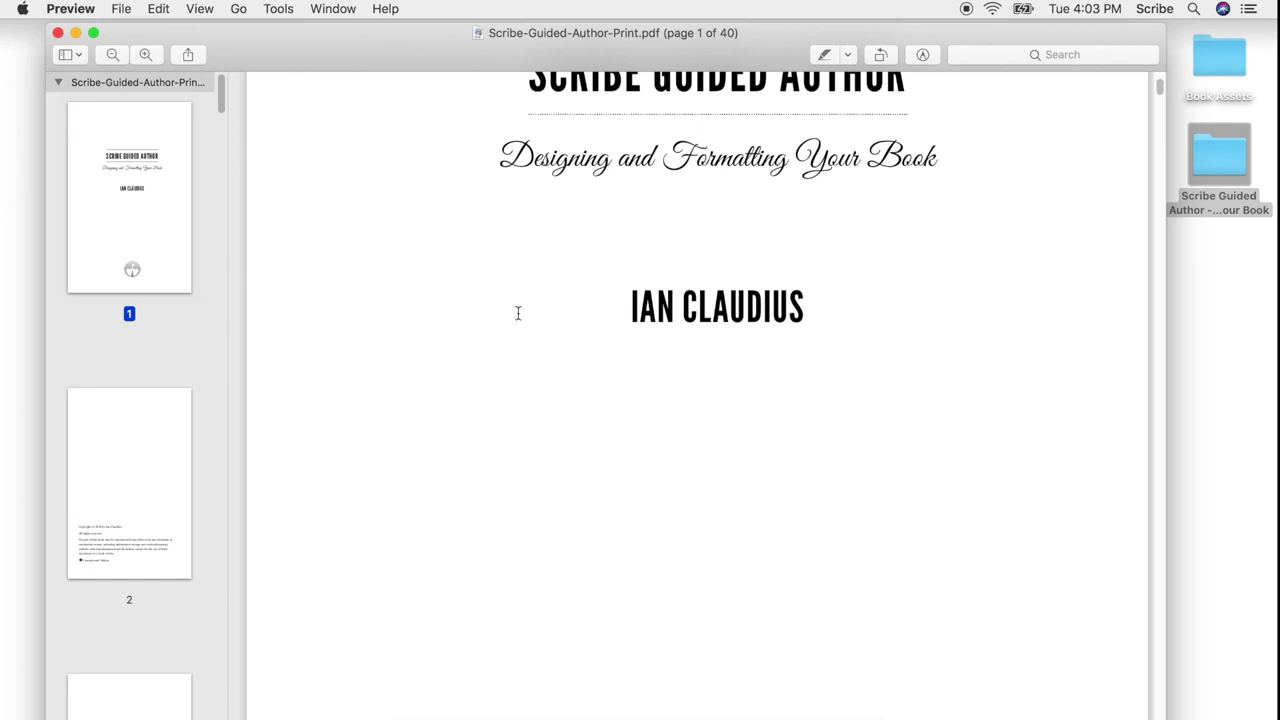
View the print PDF as Two Pages spreads, scroll through to page 40, then close it
click(205, 8)
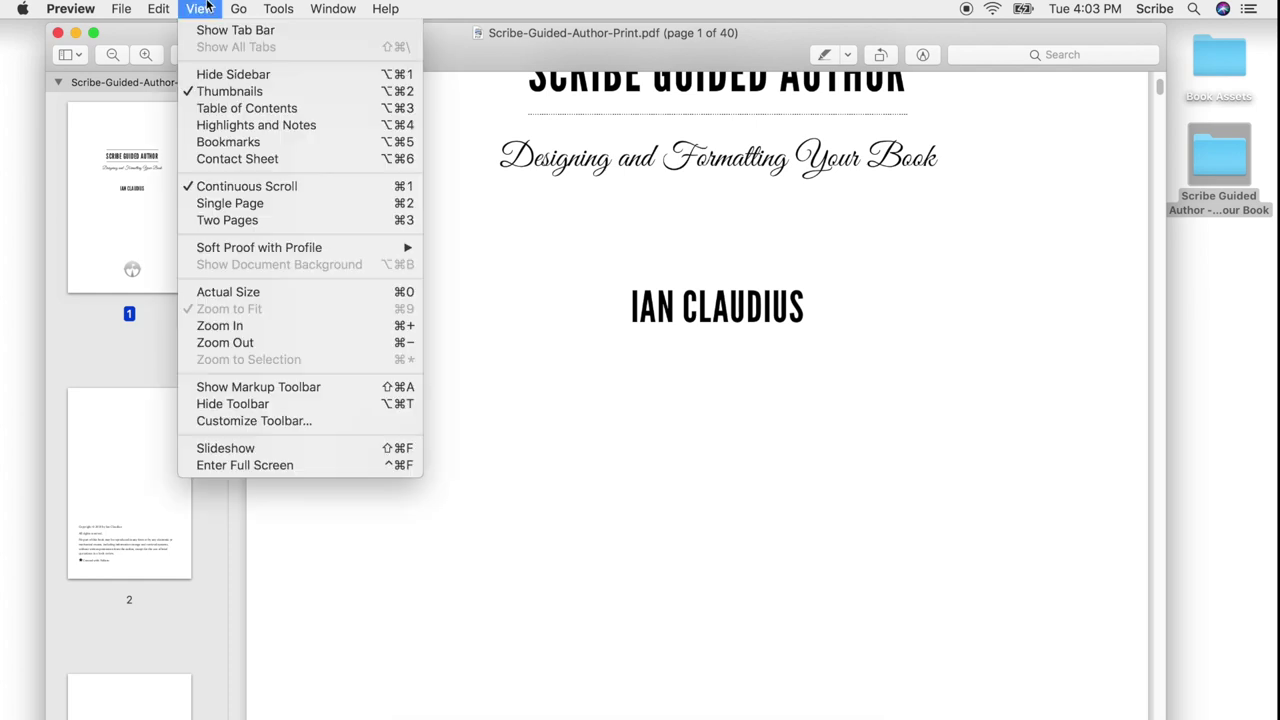
click(268, 224)
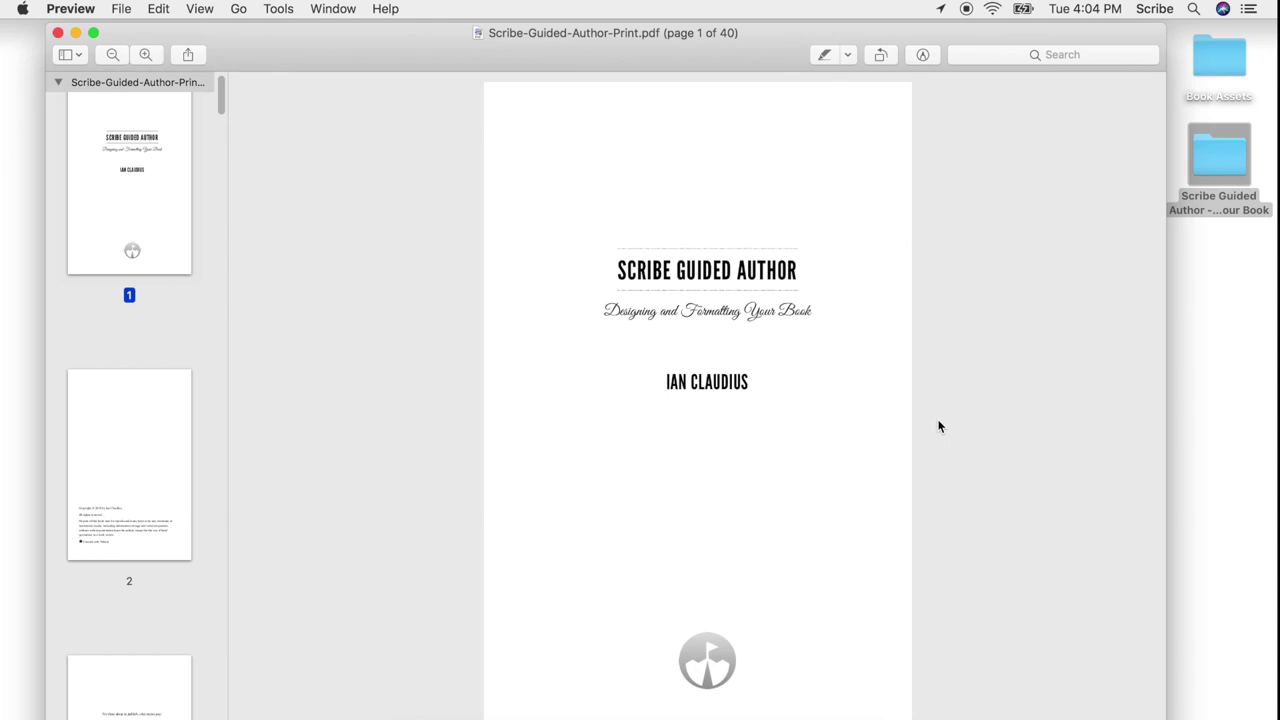
scroll(935, 422, down, 10)
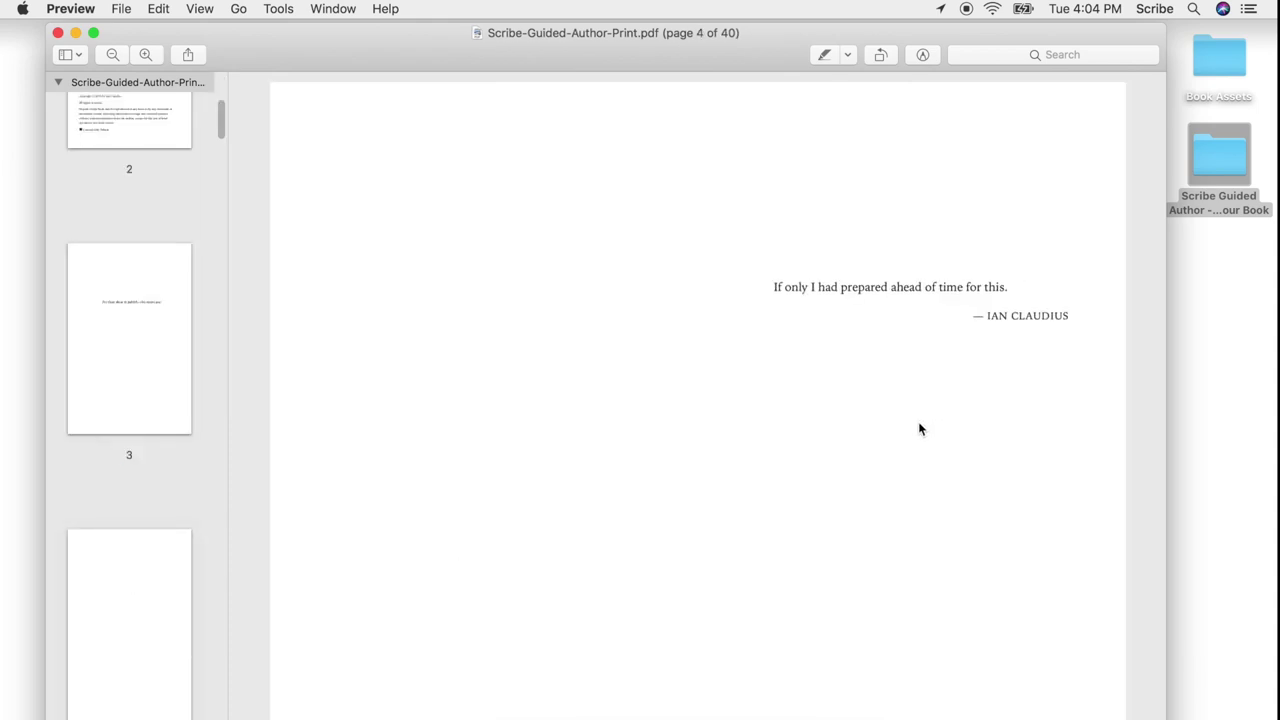
scroll(920, 426, down, 5)
scroll(915, 424, down, 5)
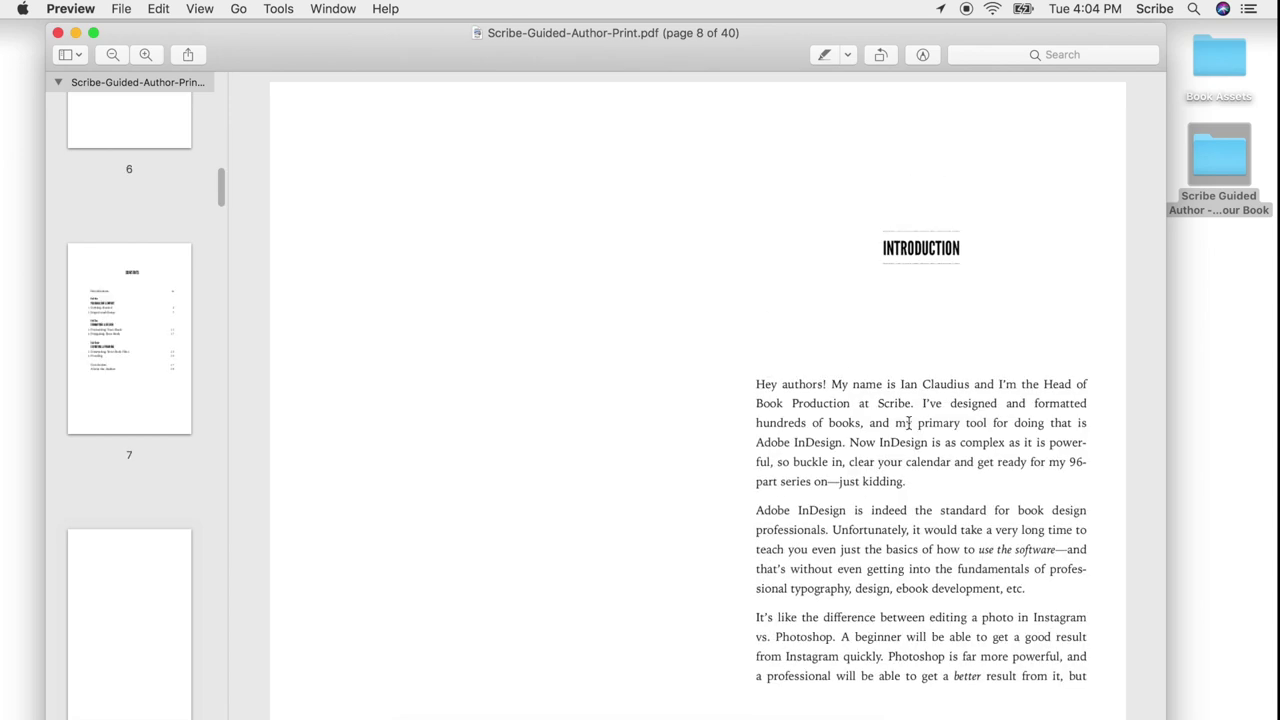
scroll(905, 424, down, 5)
scroll(874, 414, down, 15)
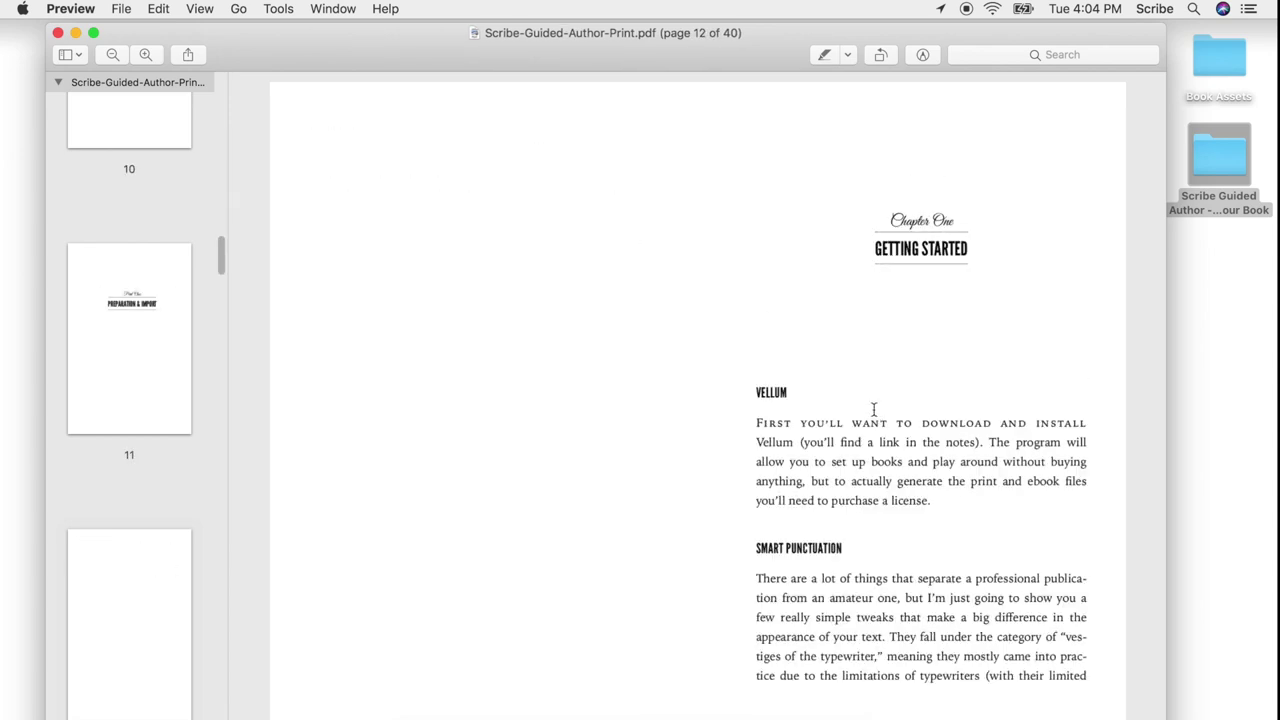
scroll(857, 420, down, 12)
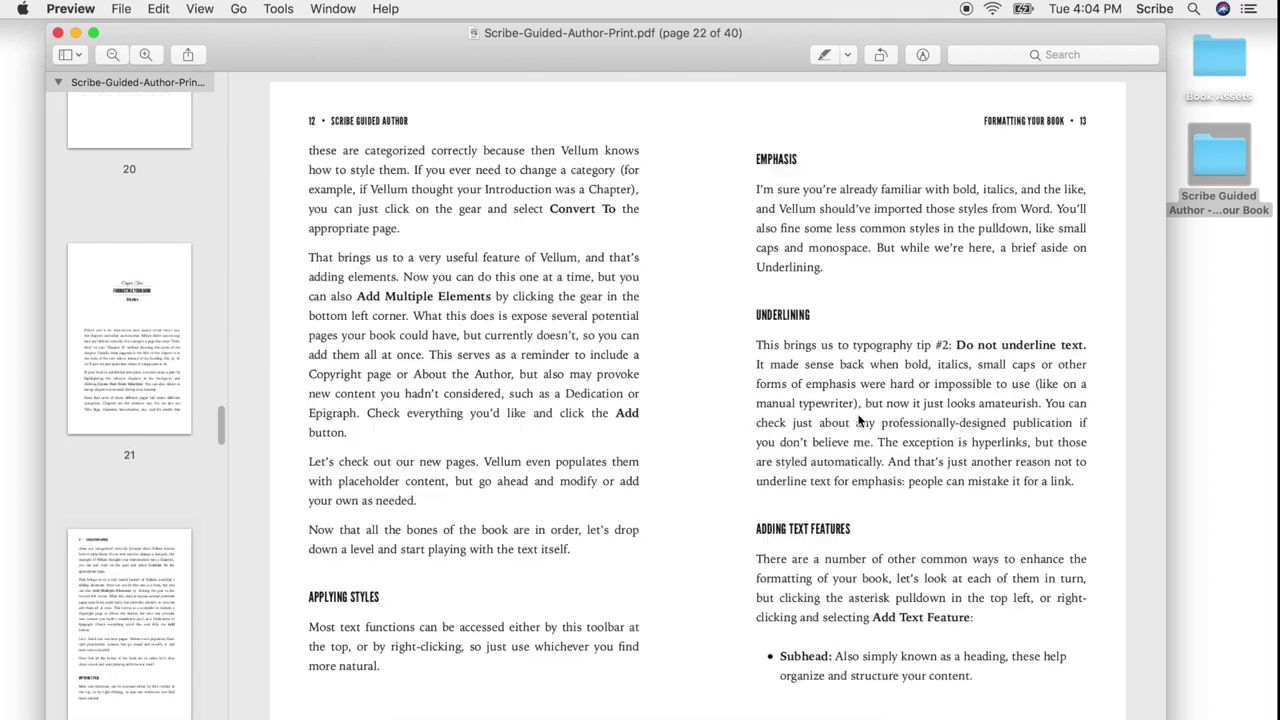
scroll(834, 422, down, 4)
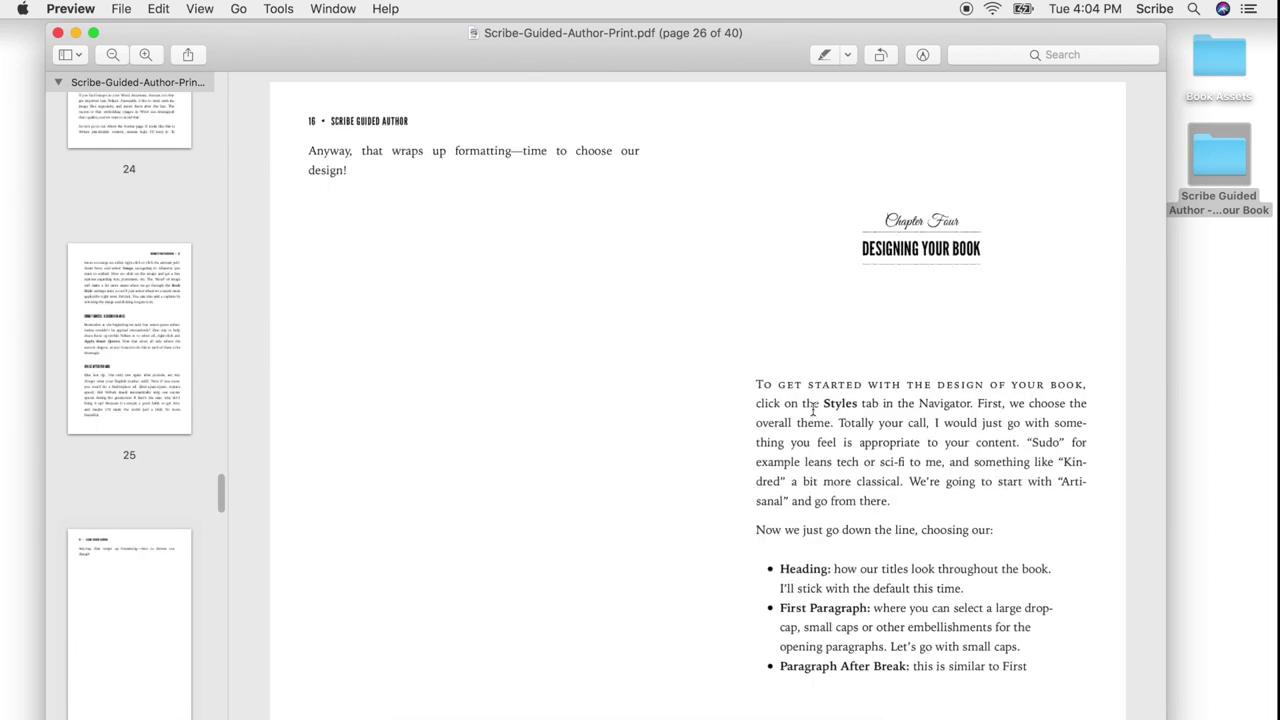
scroll(772, 372, down, 4)
scroll(772, 372, down, 15)
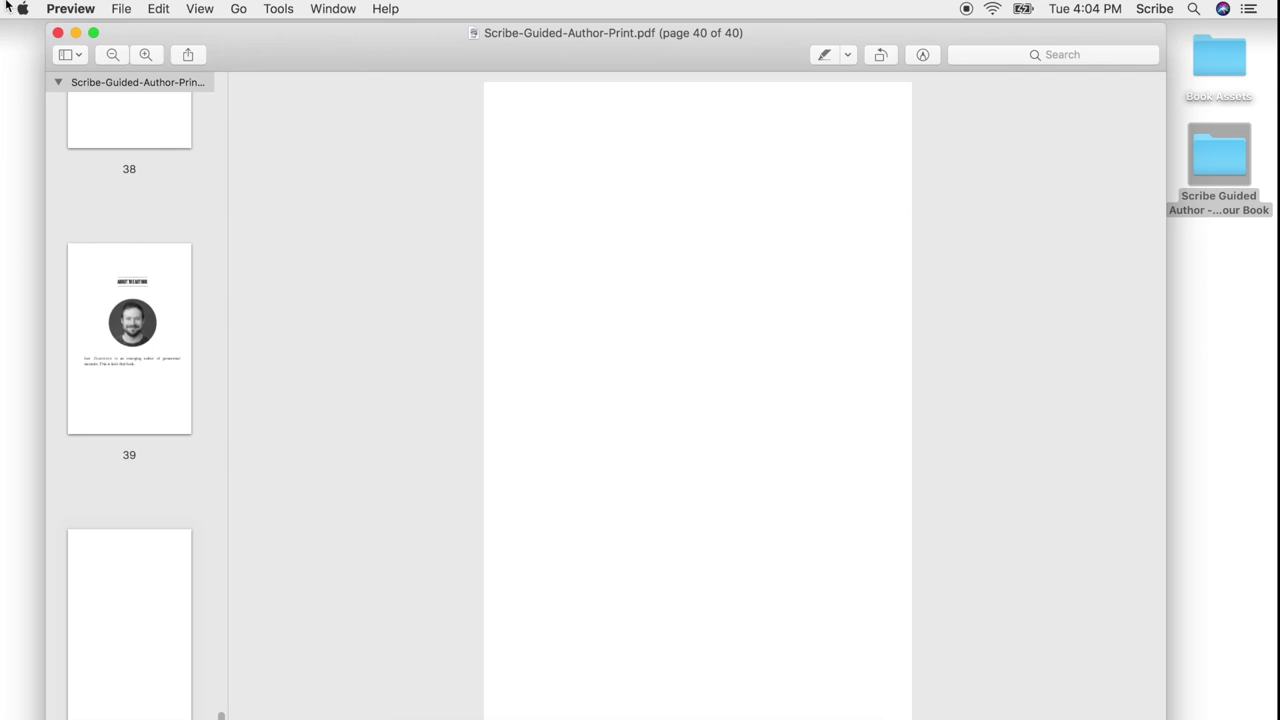
click(58, 33)
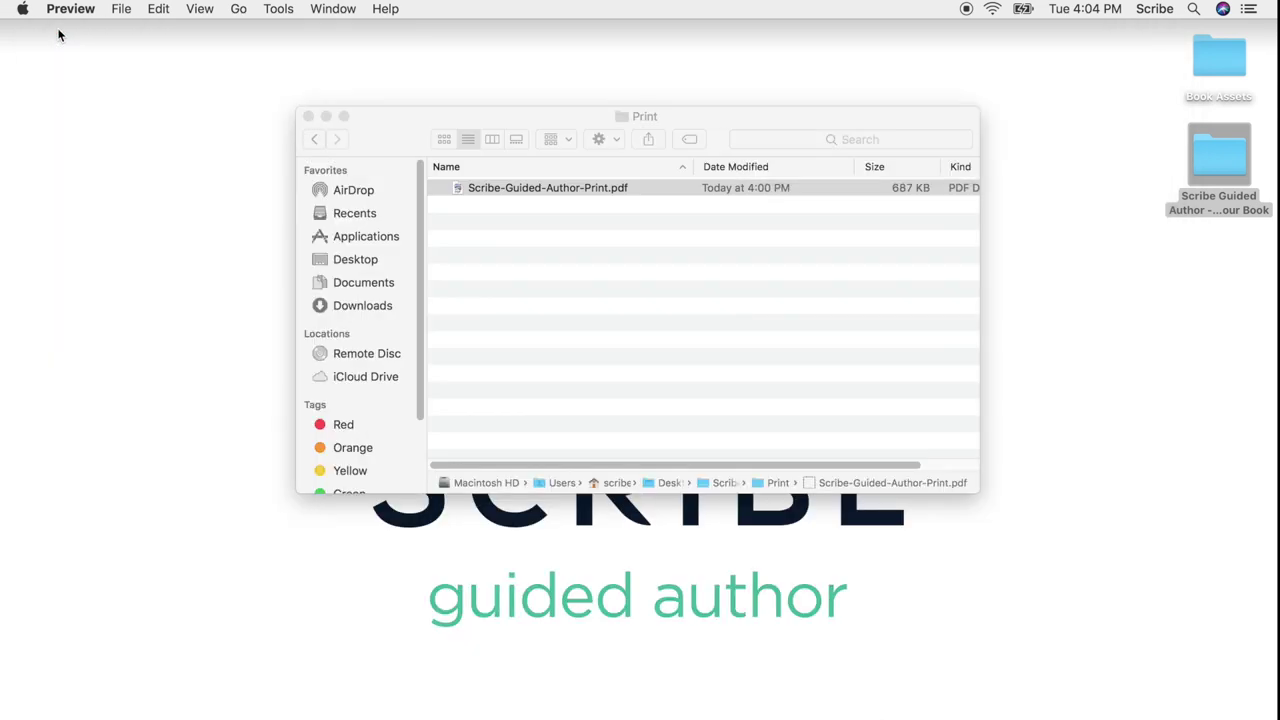
Go back to the book folder and open Scribe-Guided-Author-iBooks.epub from the iBooks folder
click(316, 139)
click(315, 141)
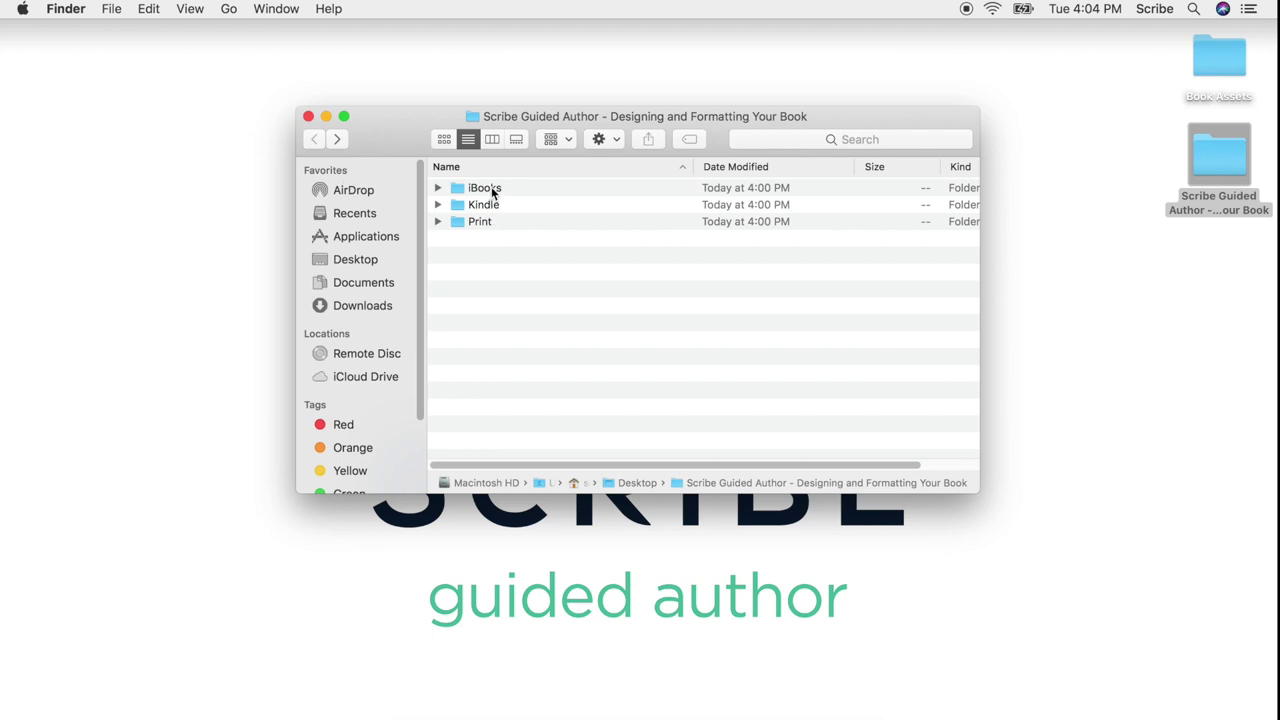
double_click(491, 192)
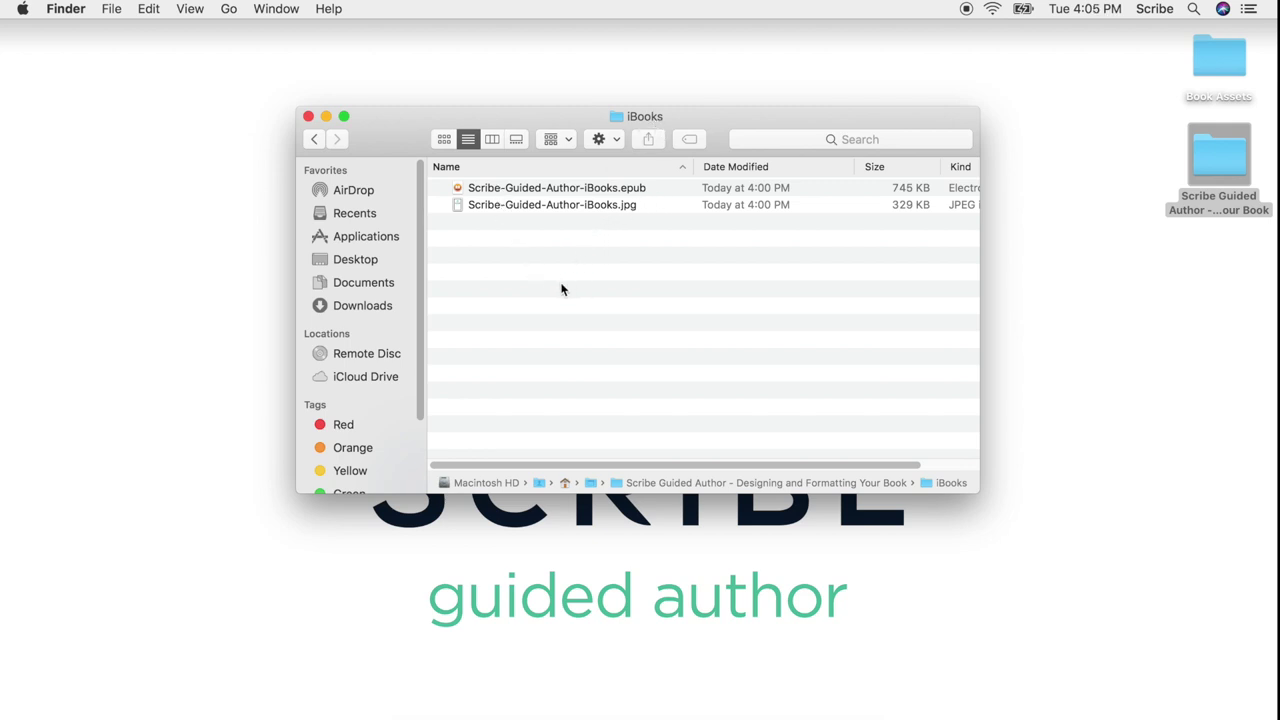
double_click(549, 187)
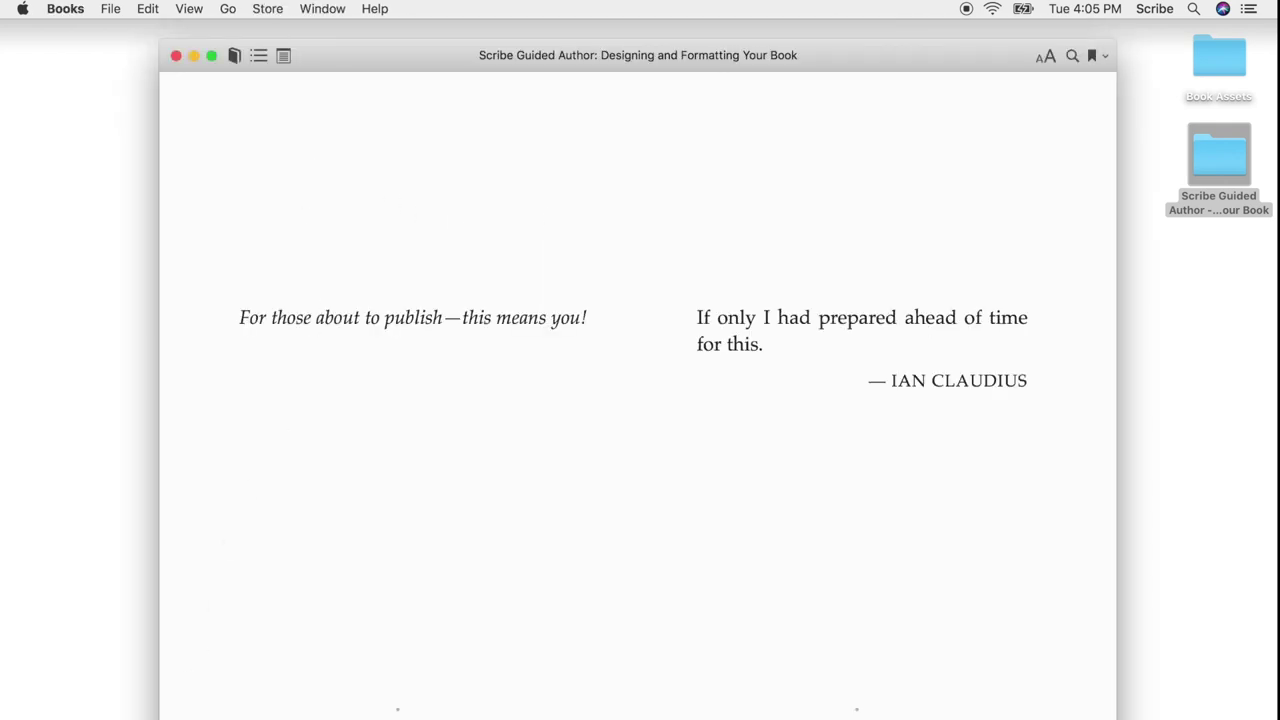
Narrow the Books window to single pages, jump to the Title Page and page forward
drag(160, 716, 510, 716)
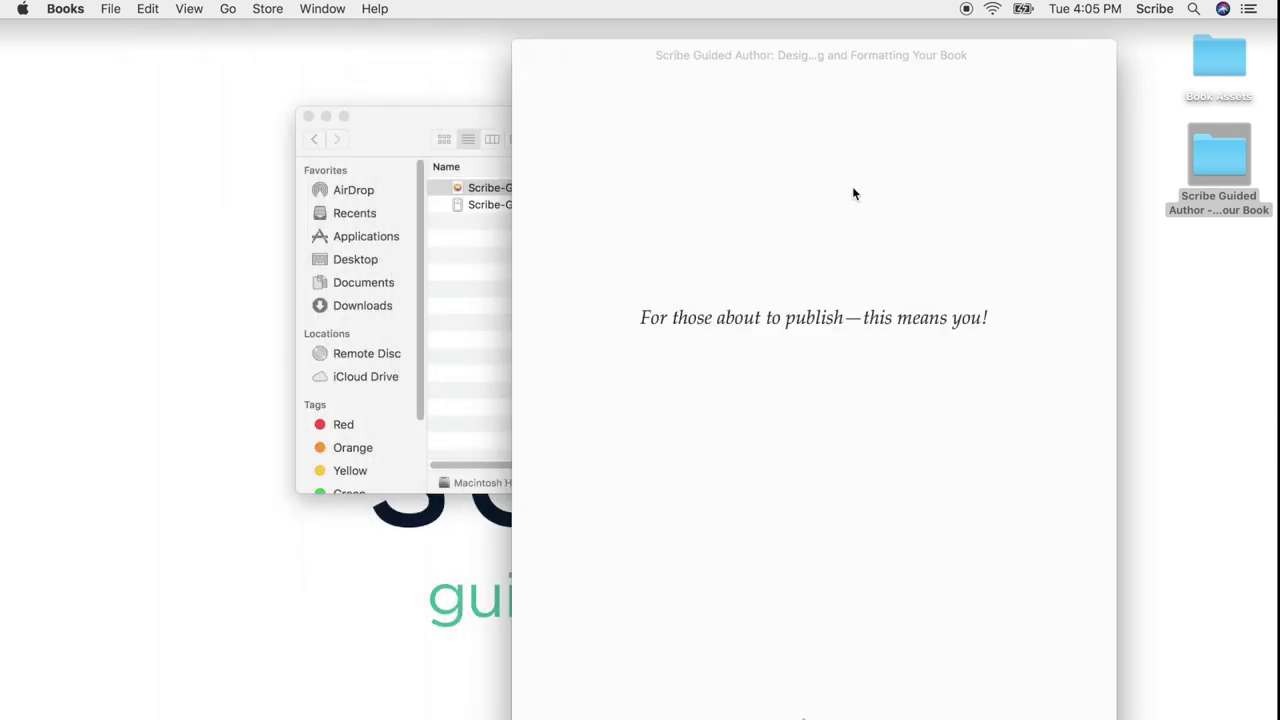
drag(1000, 62, 738, 58)
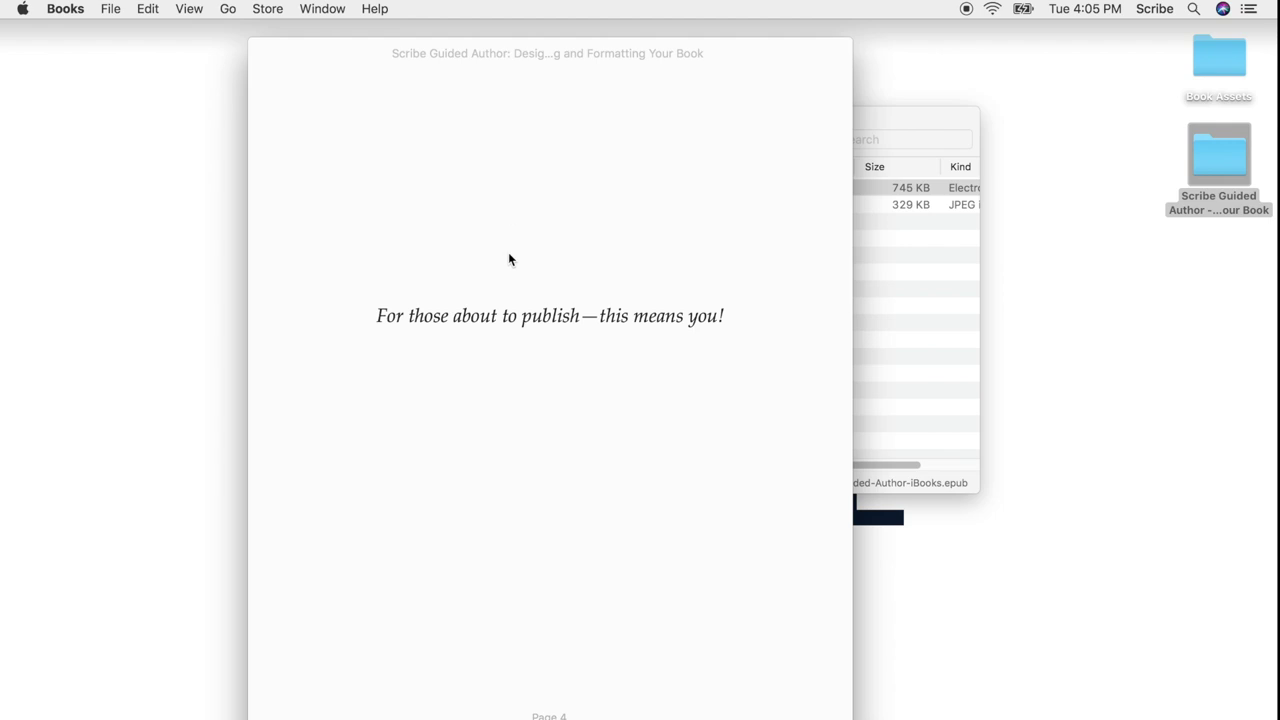
mouse_move(330, 54)
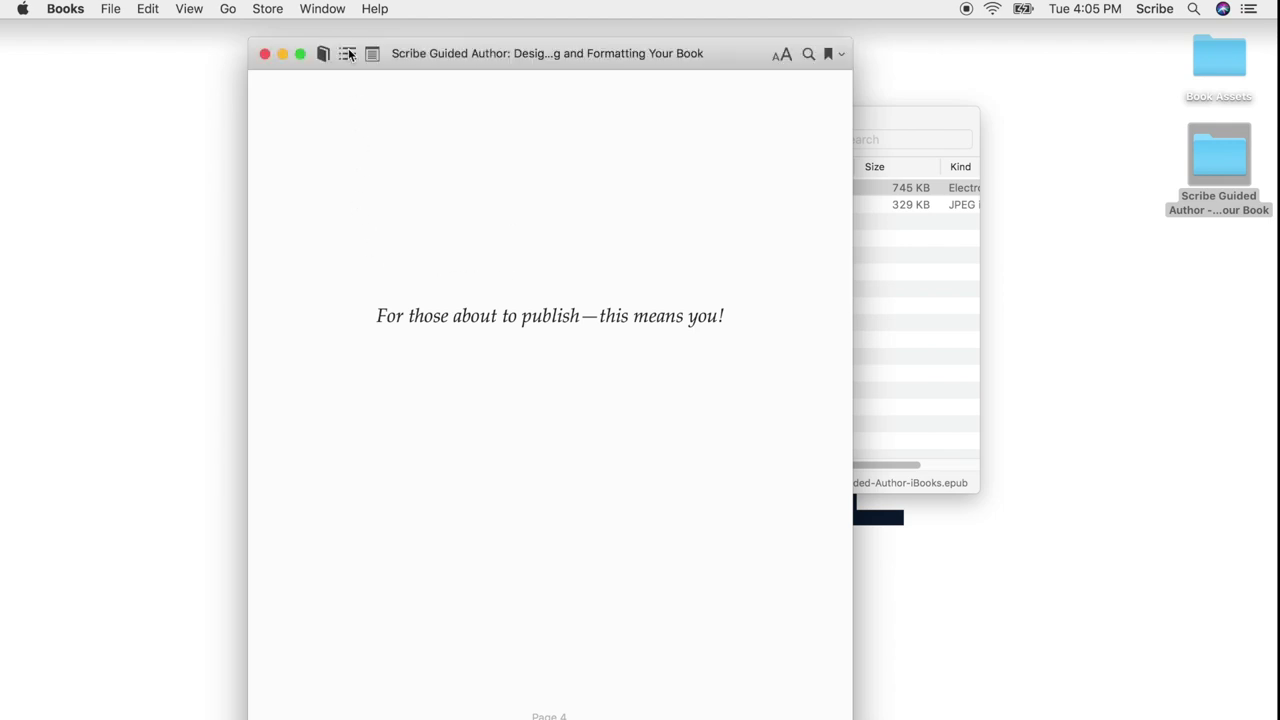
click(347, 53)
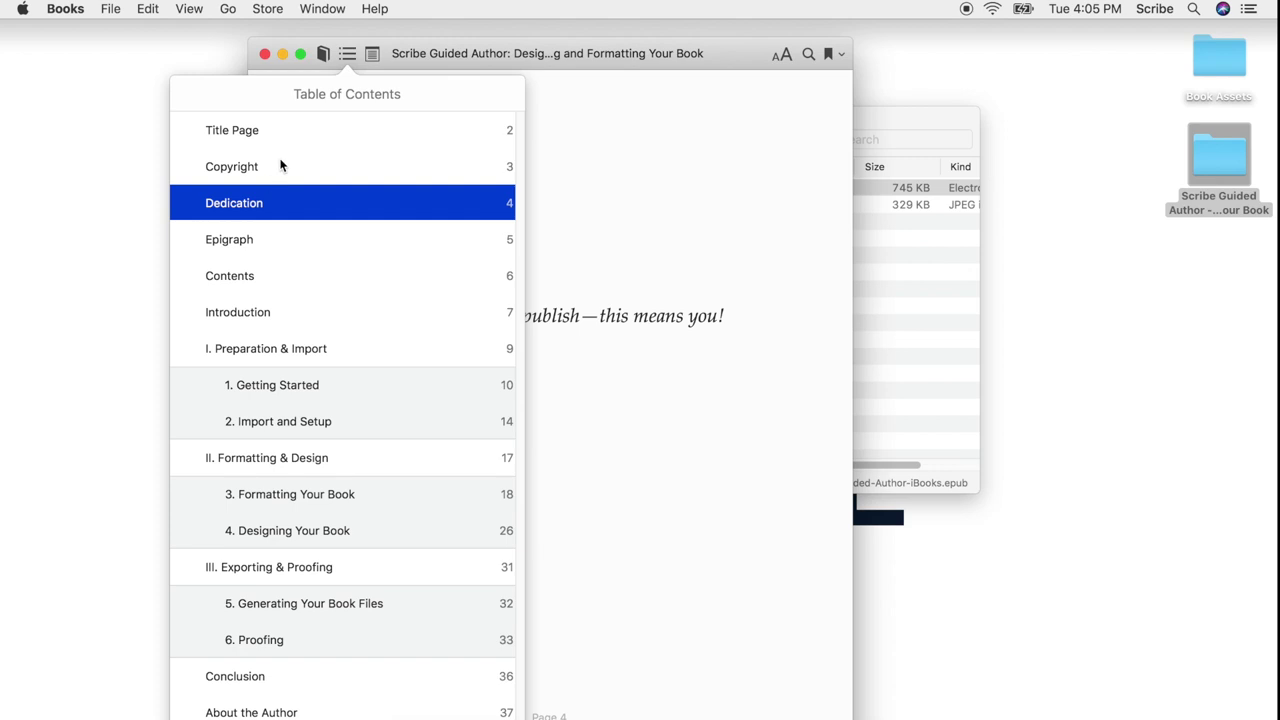
click(285, 129)
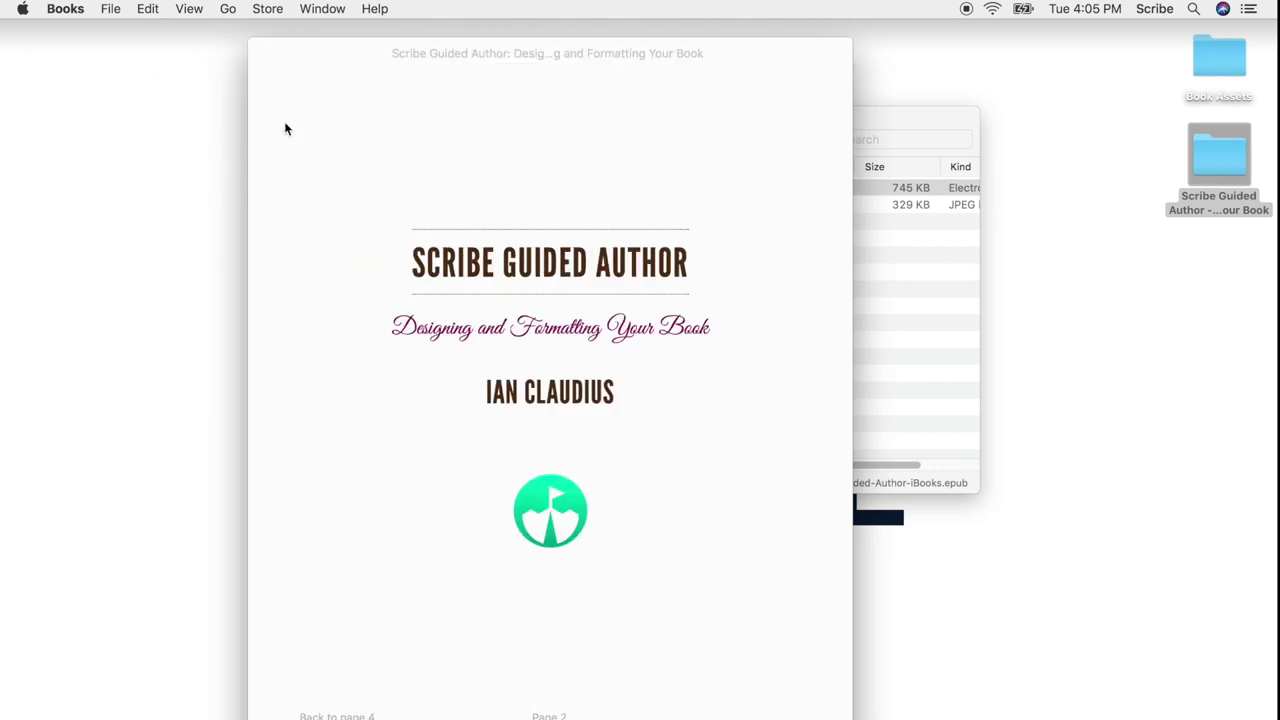
click(833, 409)
click(833, 409)
click(833, 409)
click(833, 409)
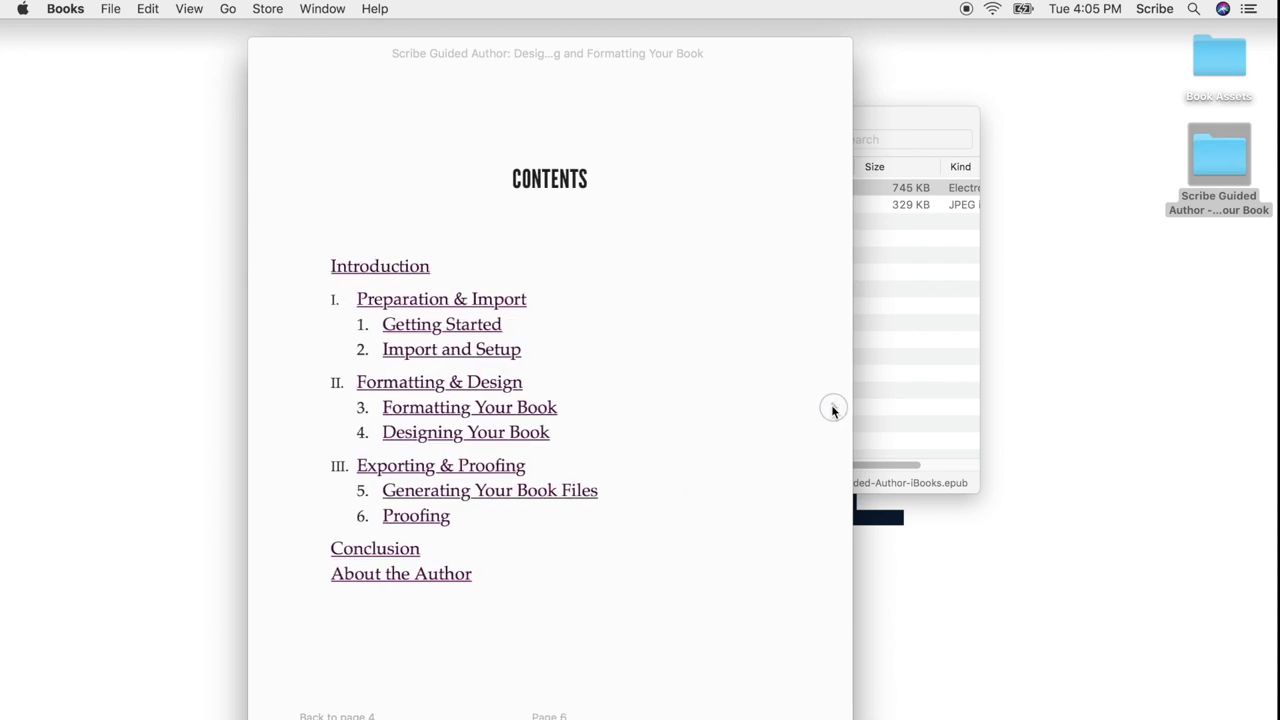
click(833, 409)
click(833, 409)
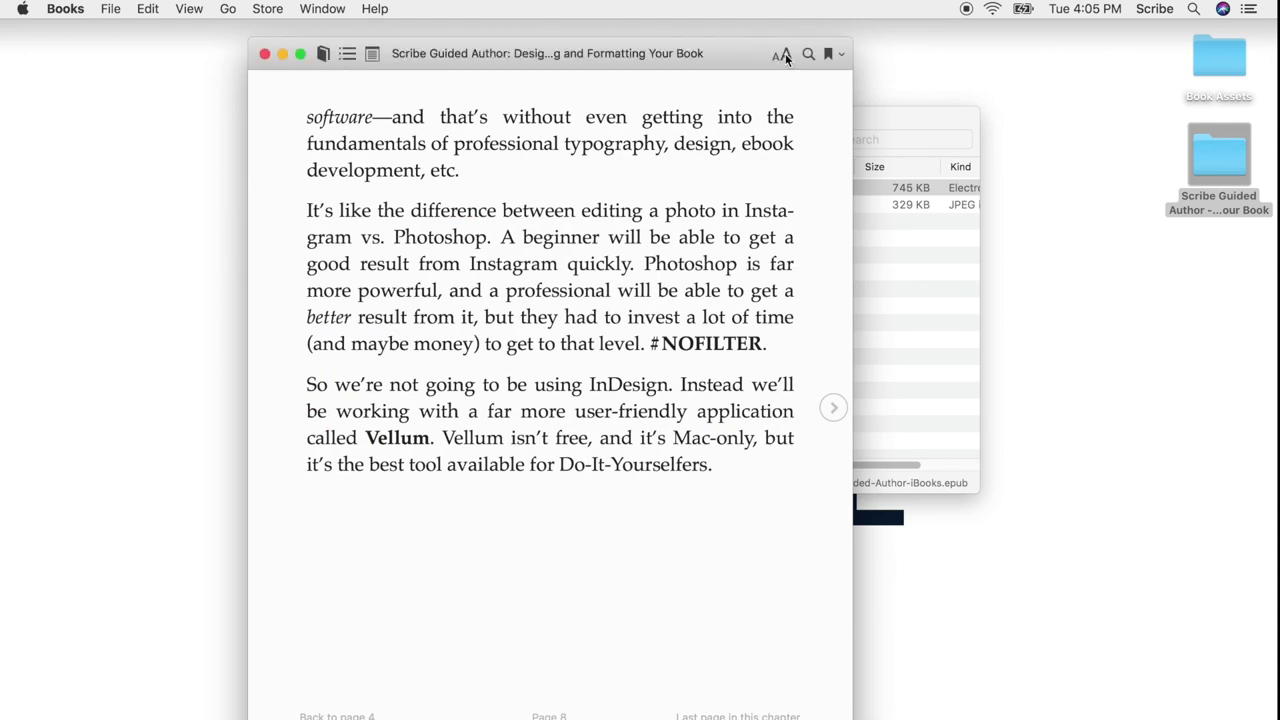
Shrink the text size, page further through the book, then close the book and library
click(781, 54)
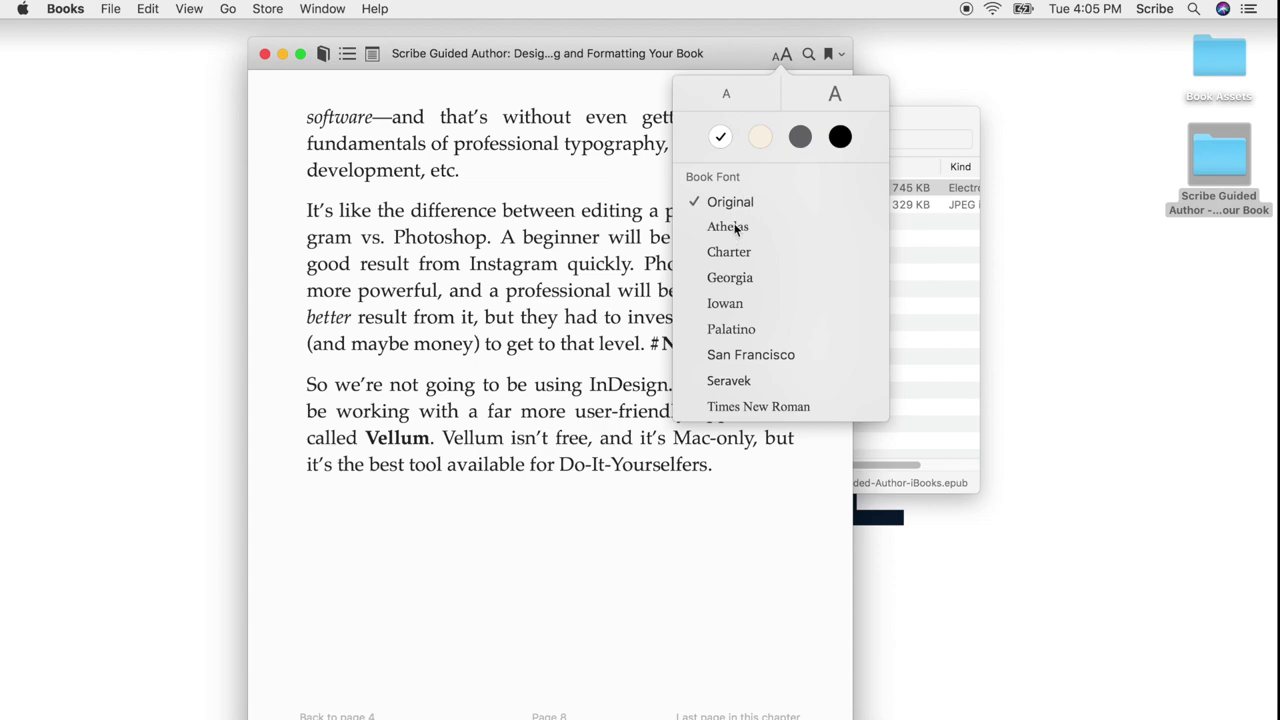
click(728, 94)
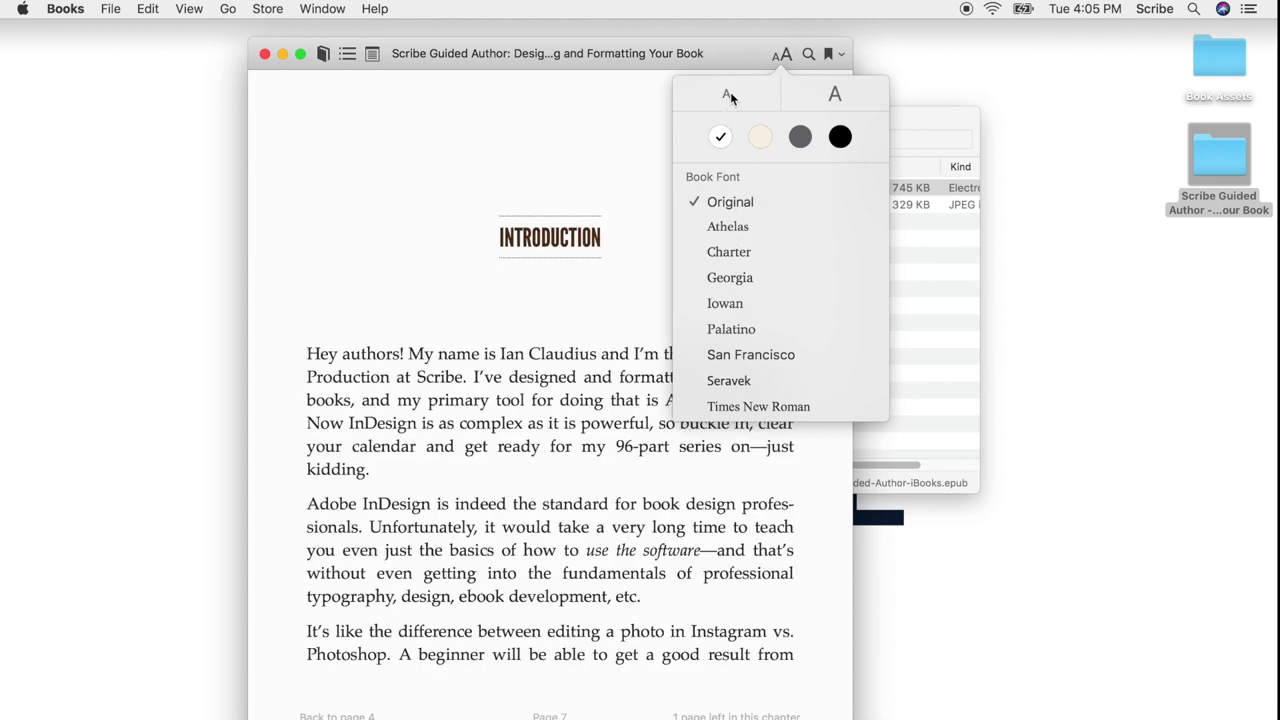
click(729, 94)
click(729, 94)
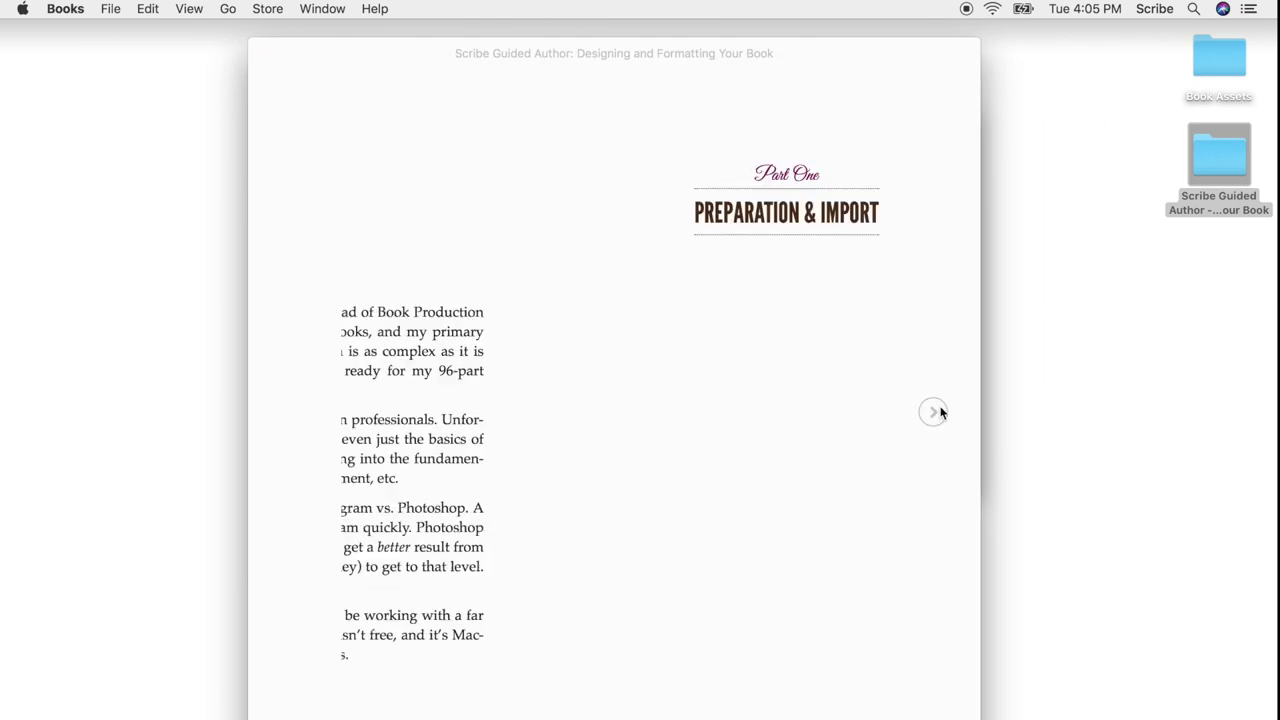
click(934, 411)
click(934, 411)
click(934, 411)
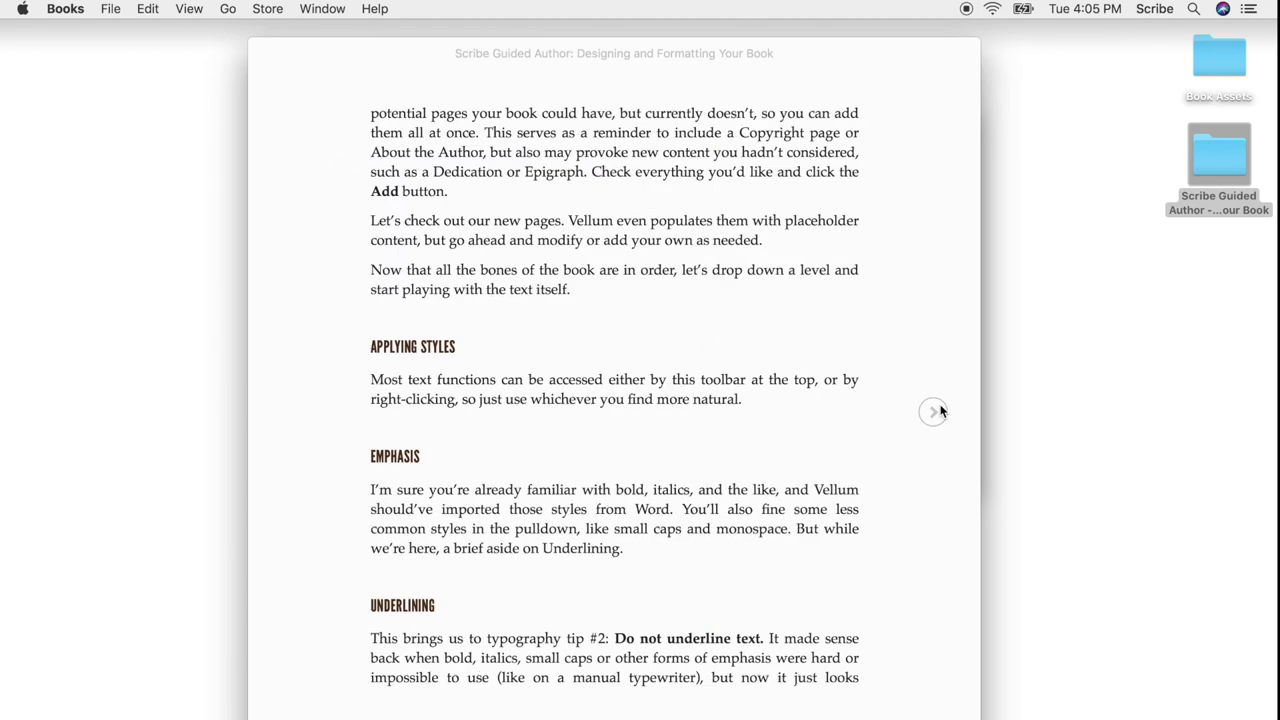
click(934, 411)
click(934, 411)
click(934, 411)
click(934, 411)
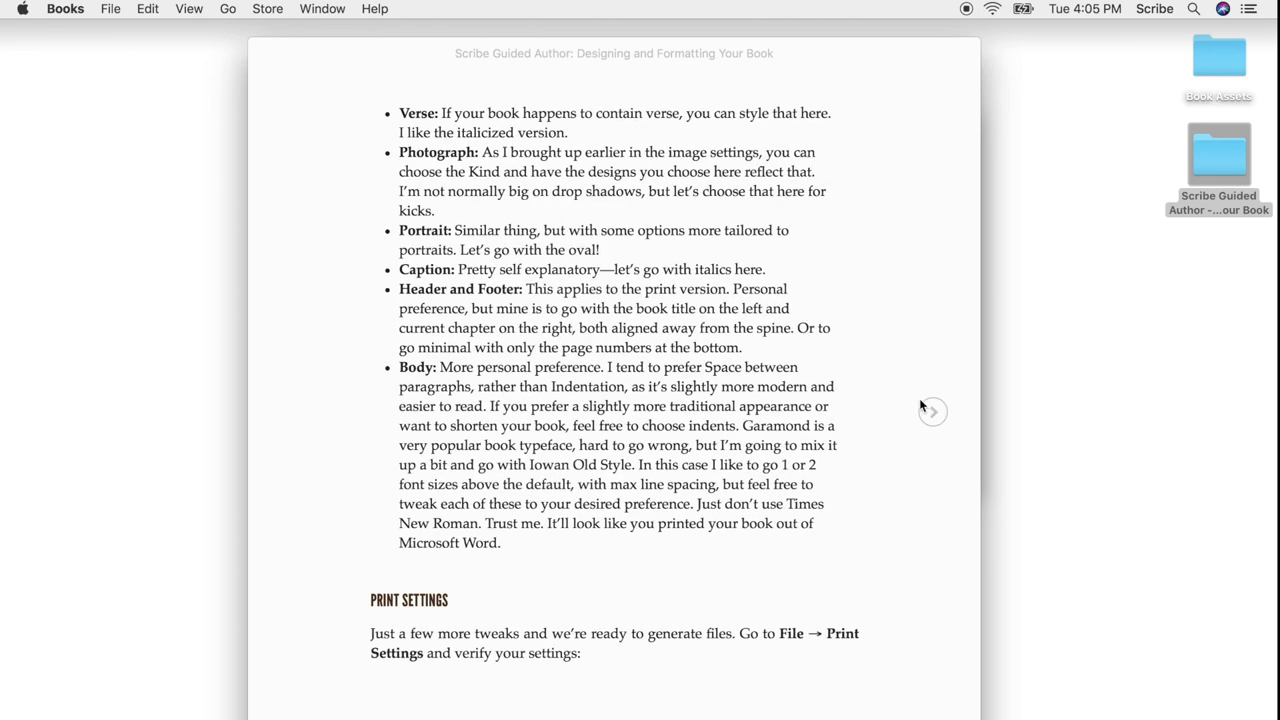
click(265, 54)
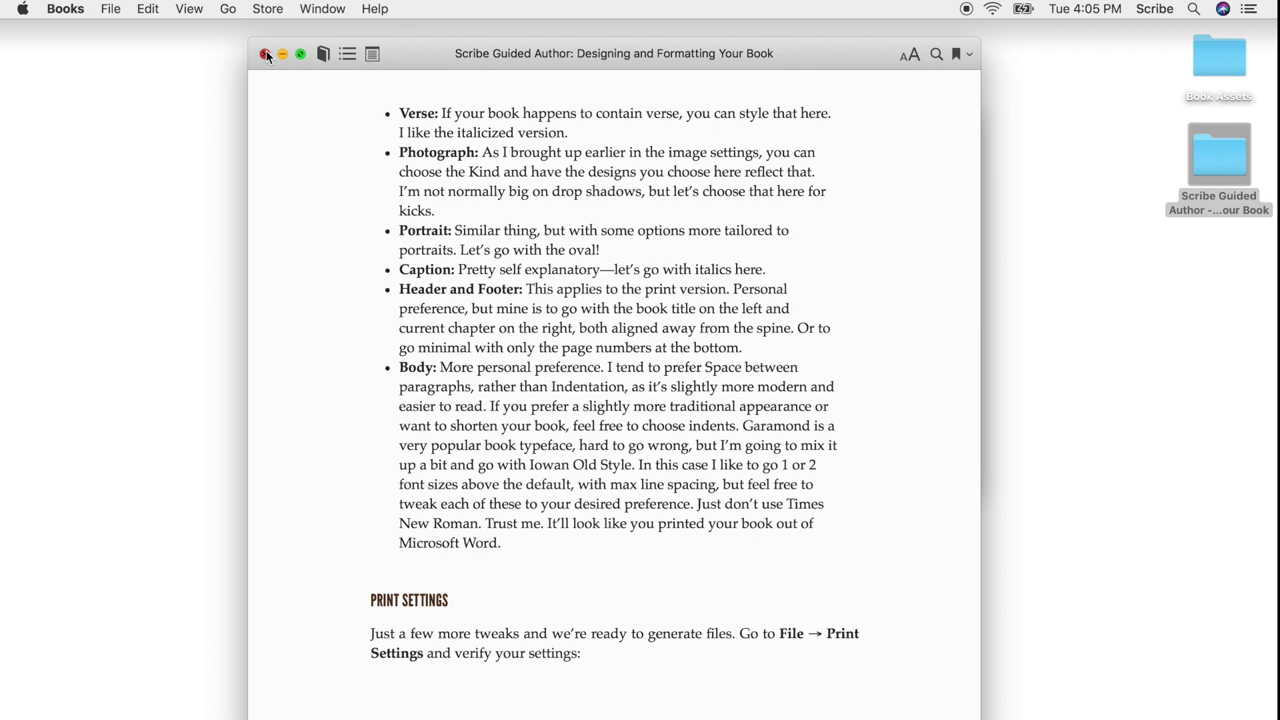
click(195, 42)
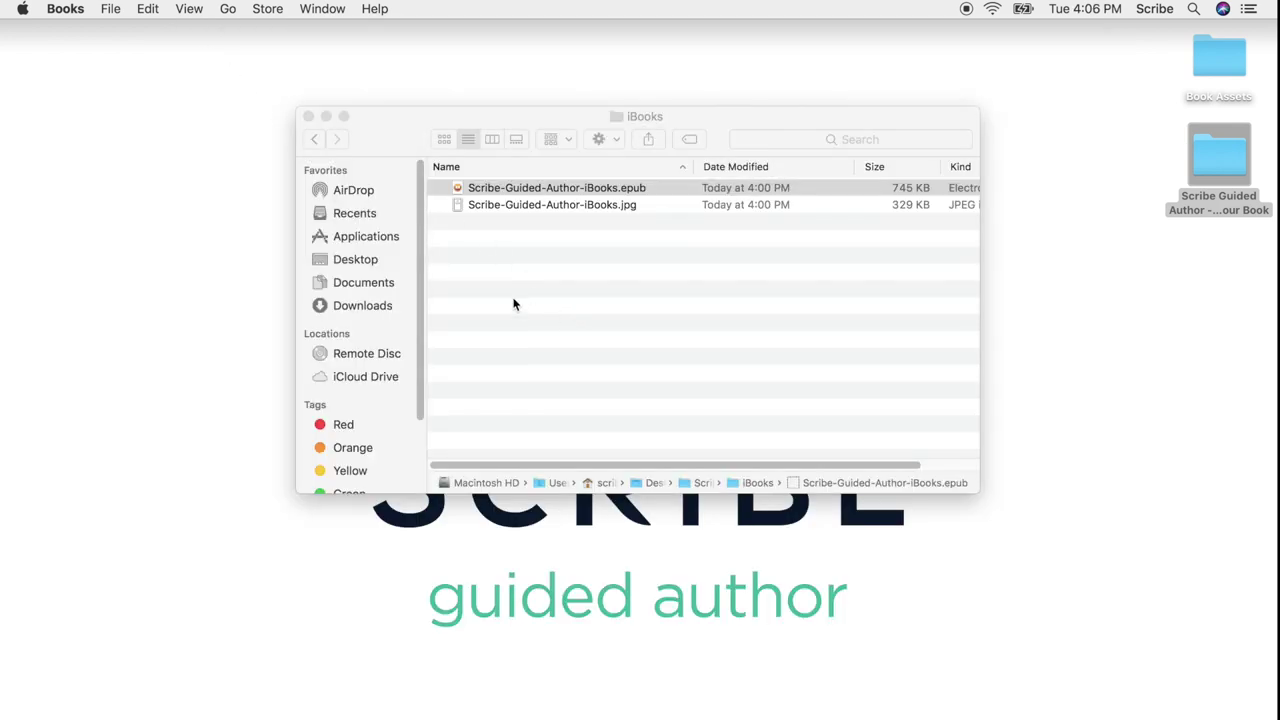
Return to the Scribe Guided Author folder and open Scribe-Guided-Author-Kindle.mobi from the Kindle folder
click(316, 139)
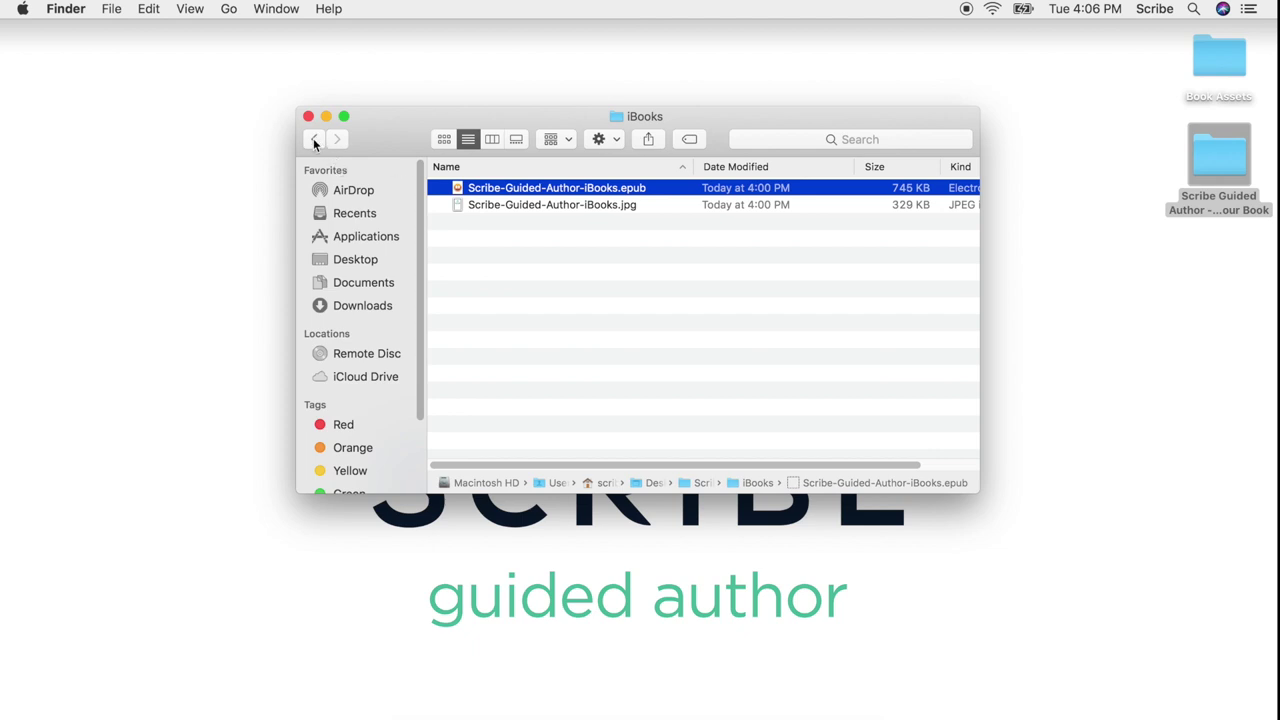
click(313, 139)
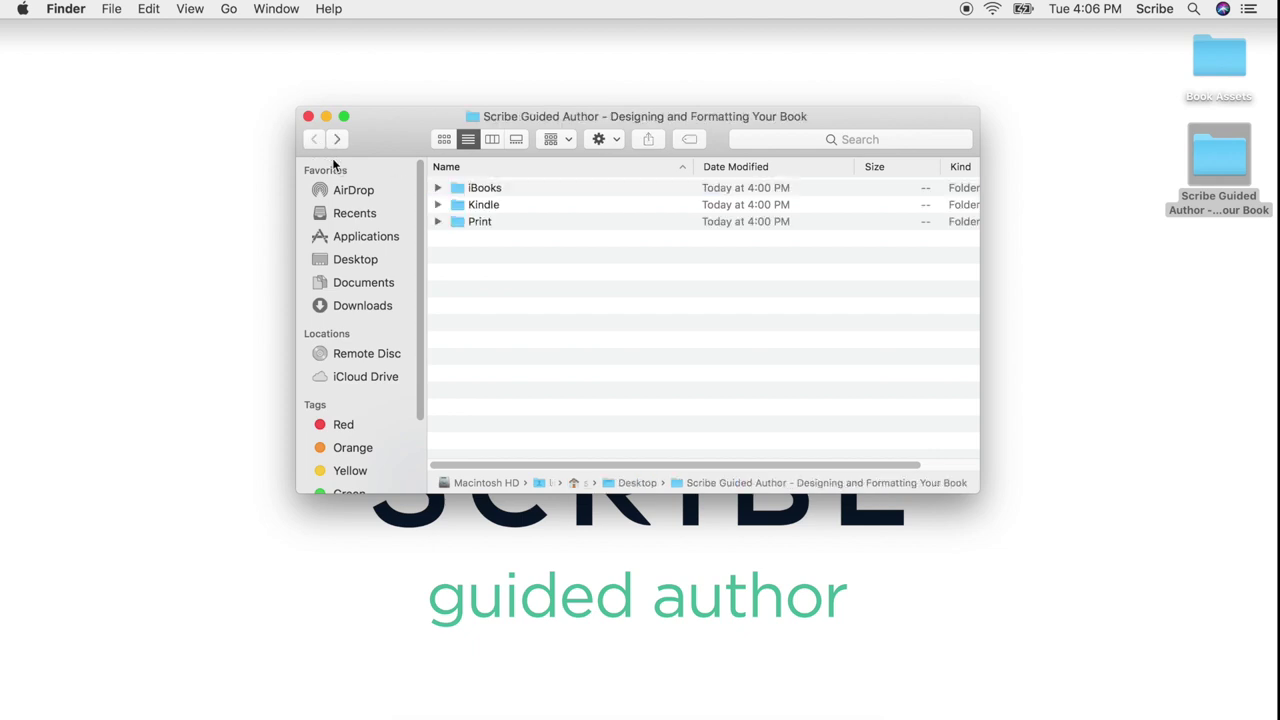
double_click(491, 210)
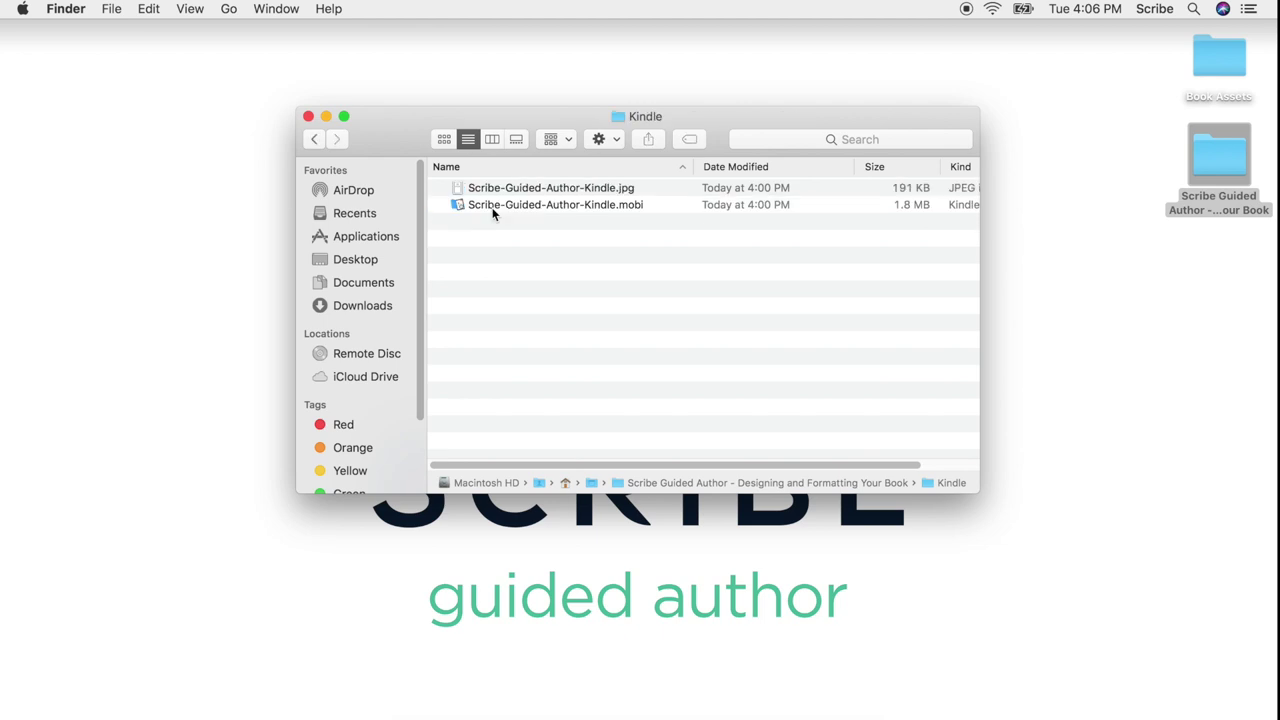
double_click(546, 204)
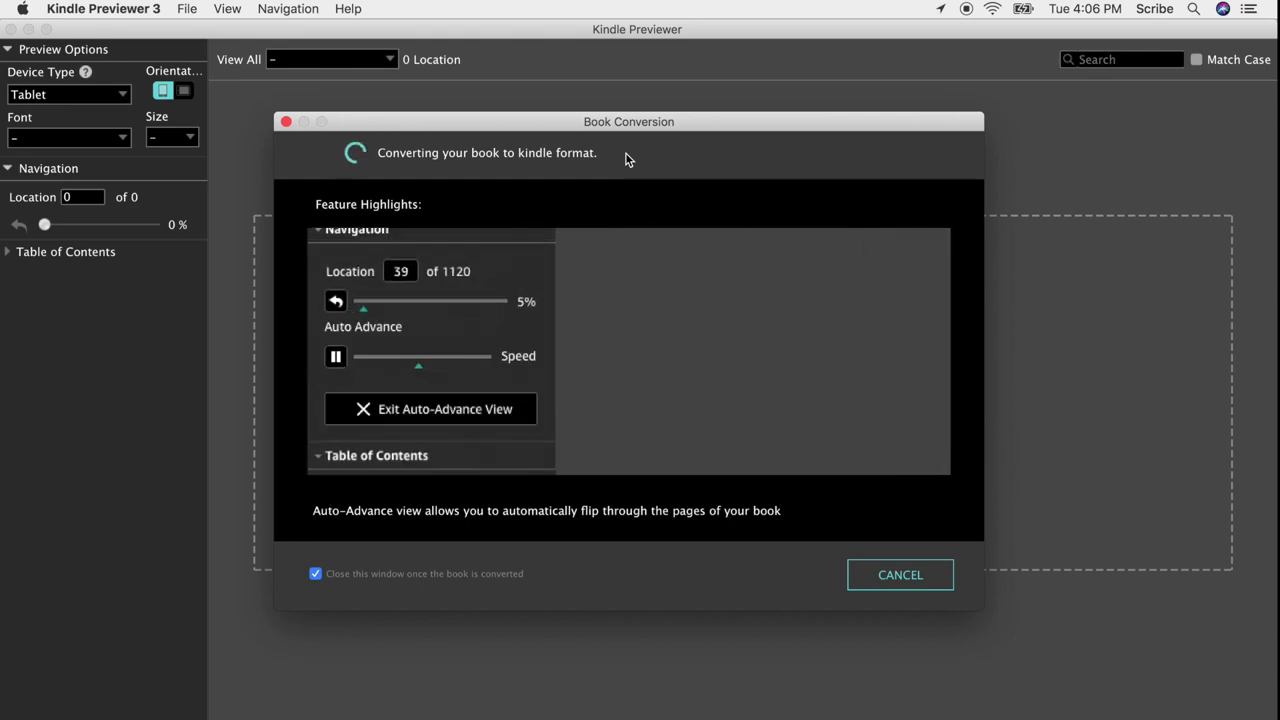
Page forward through the converted Kindle book in the preview
scroll(519, 299, down, 10)
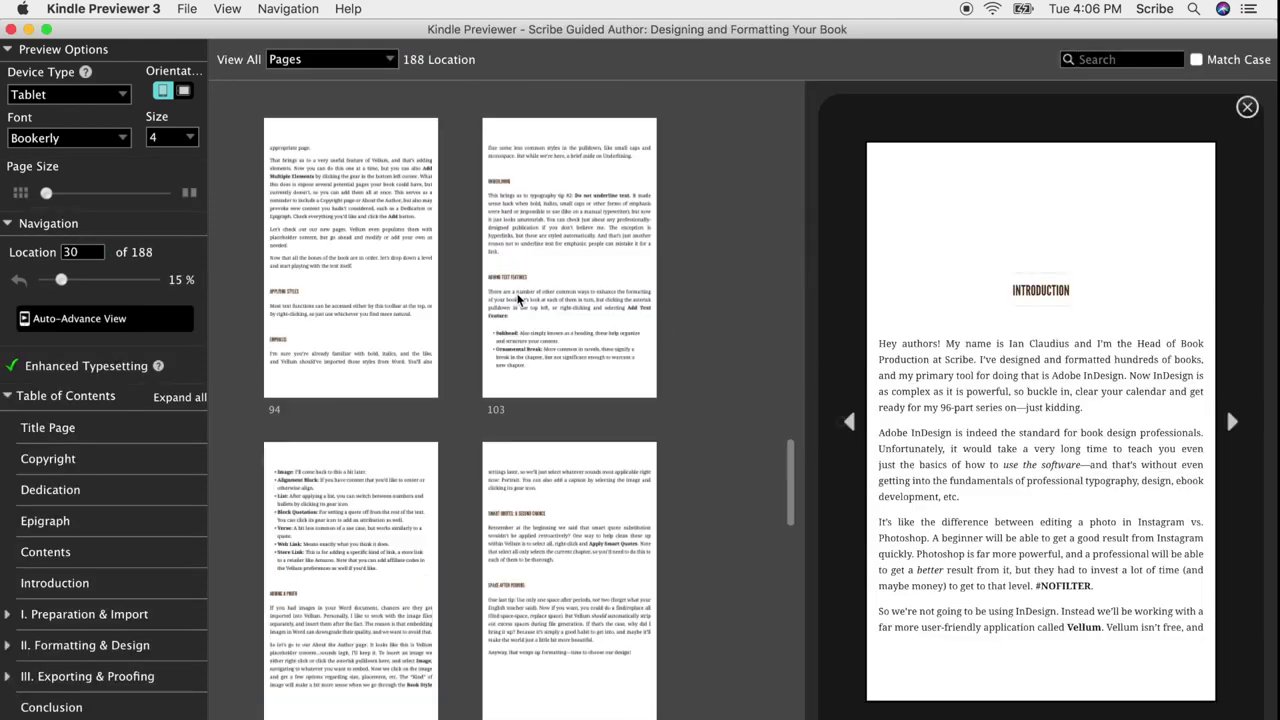
scroll(600, 286, up, 10)
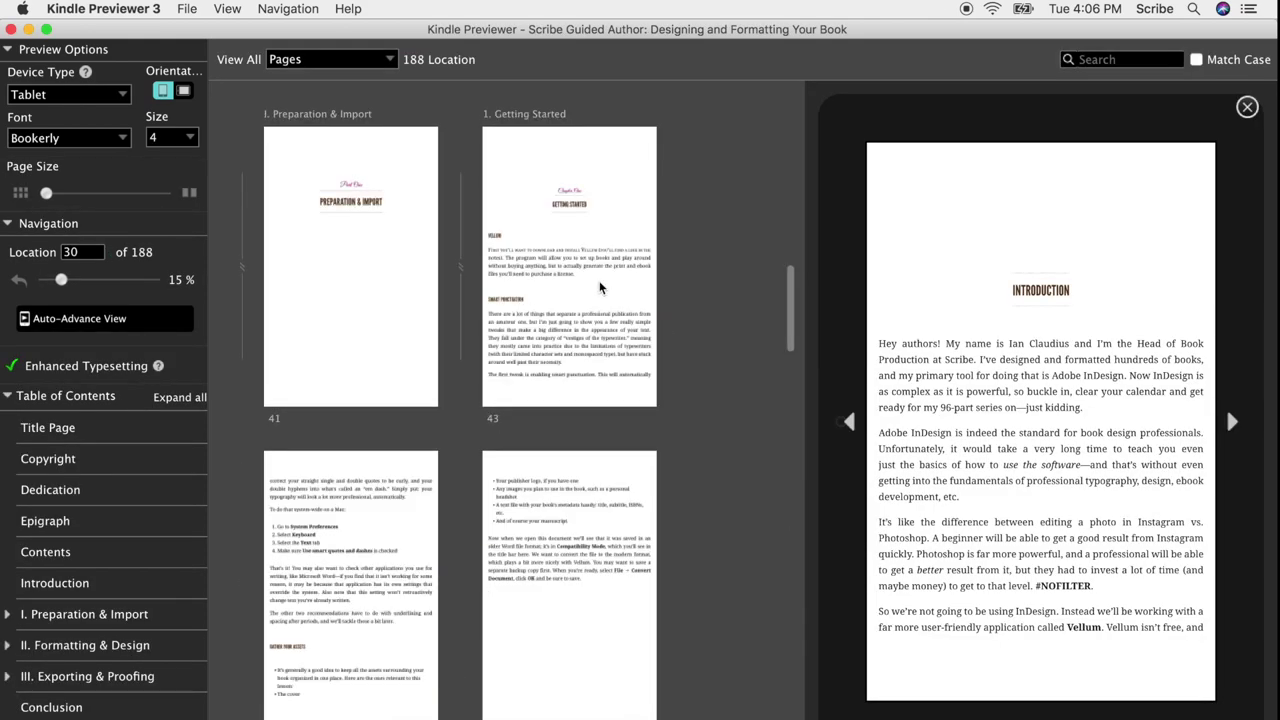
scroll(637, 274, down, 20)
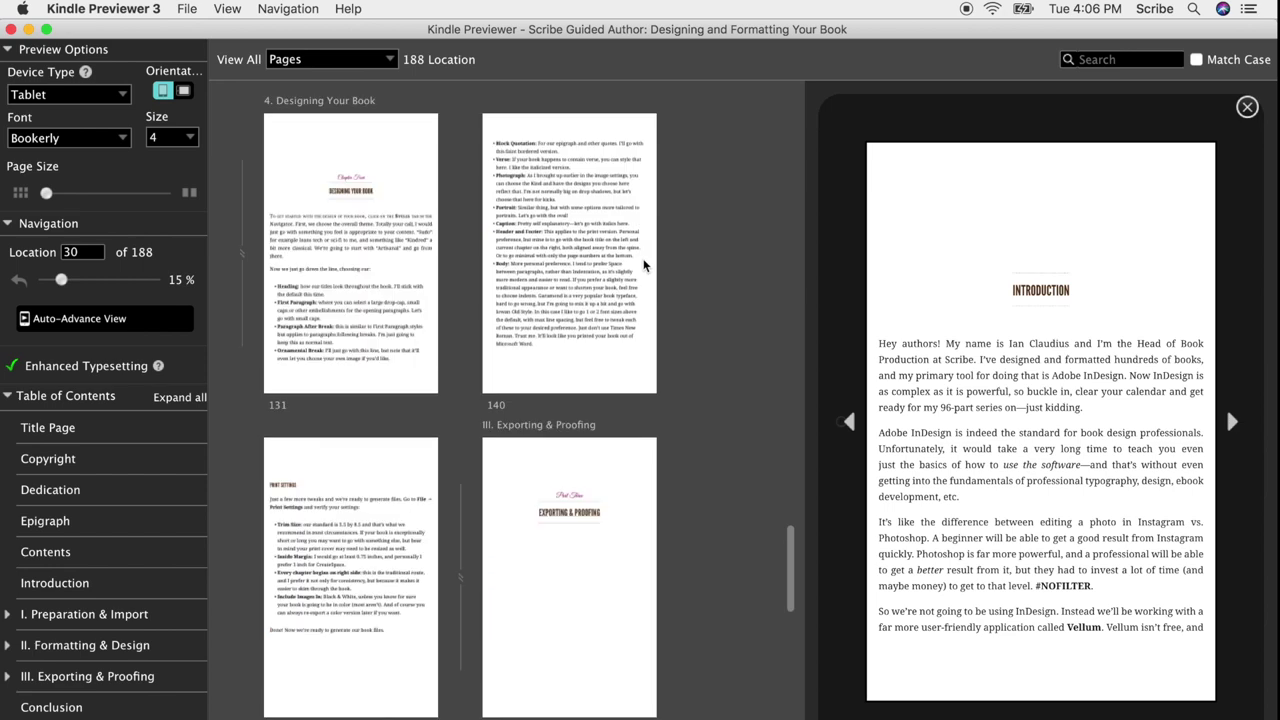
scroll(637, 257, up, 15)
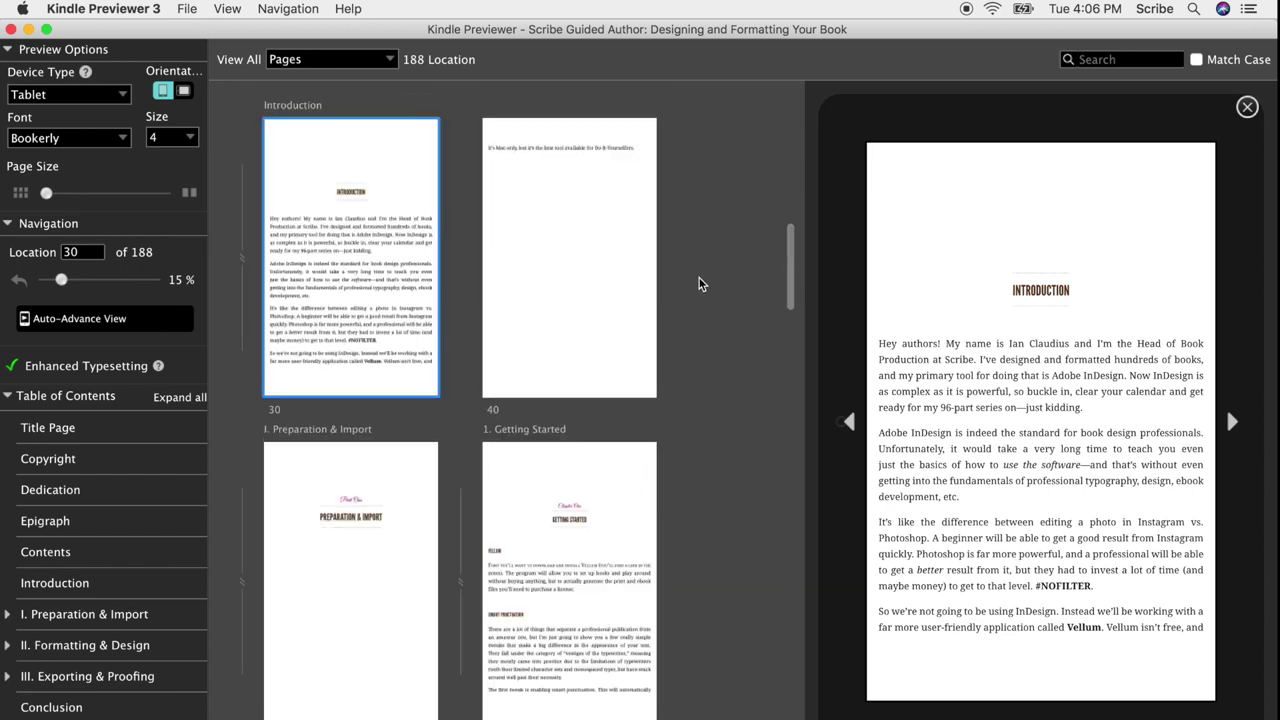
click(1232, 423)
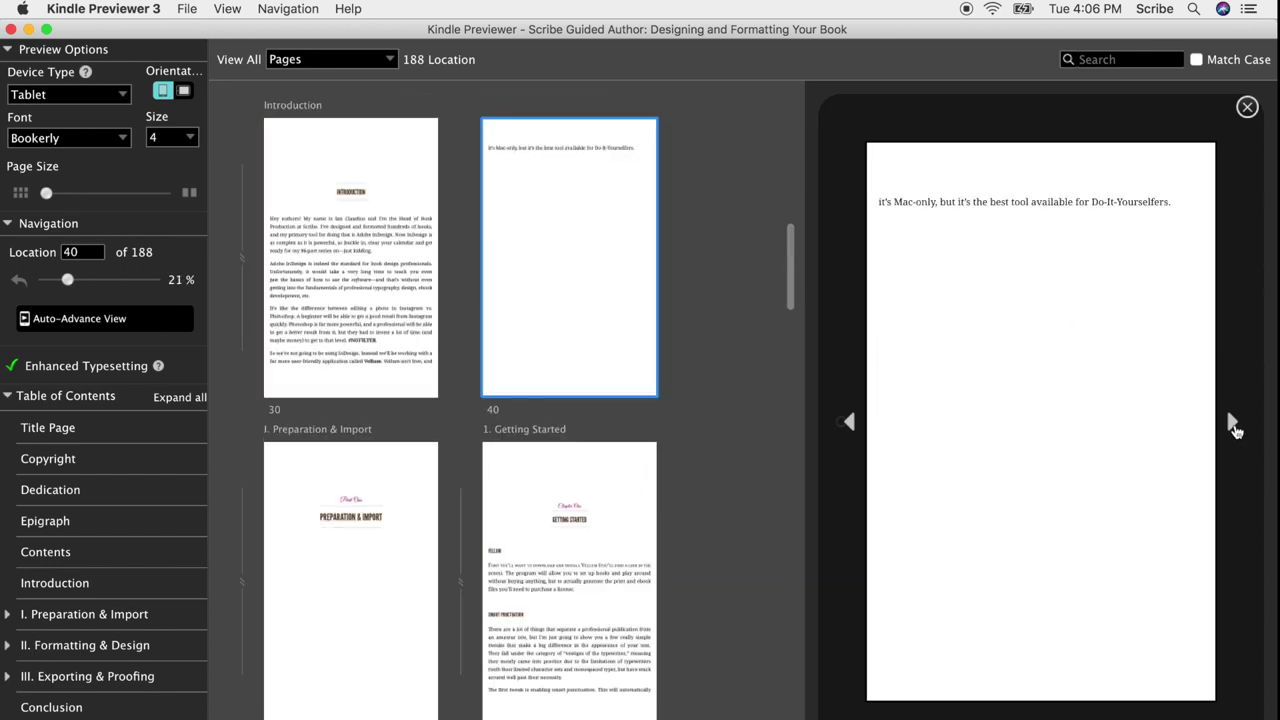
click(1233, 424)
click(1233, 424)
click(1233, 424)
click(1233, 424)
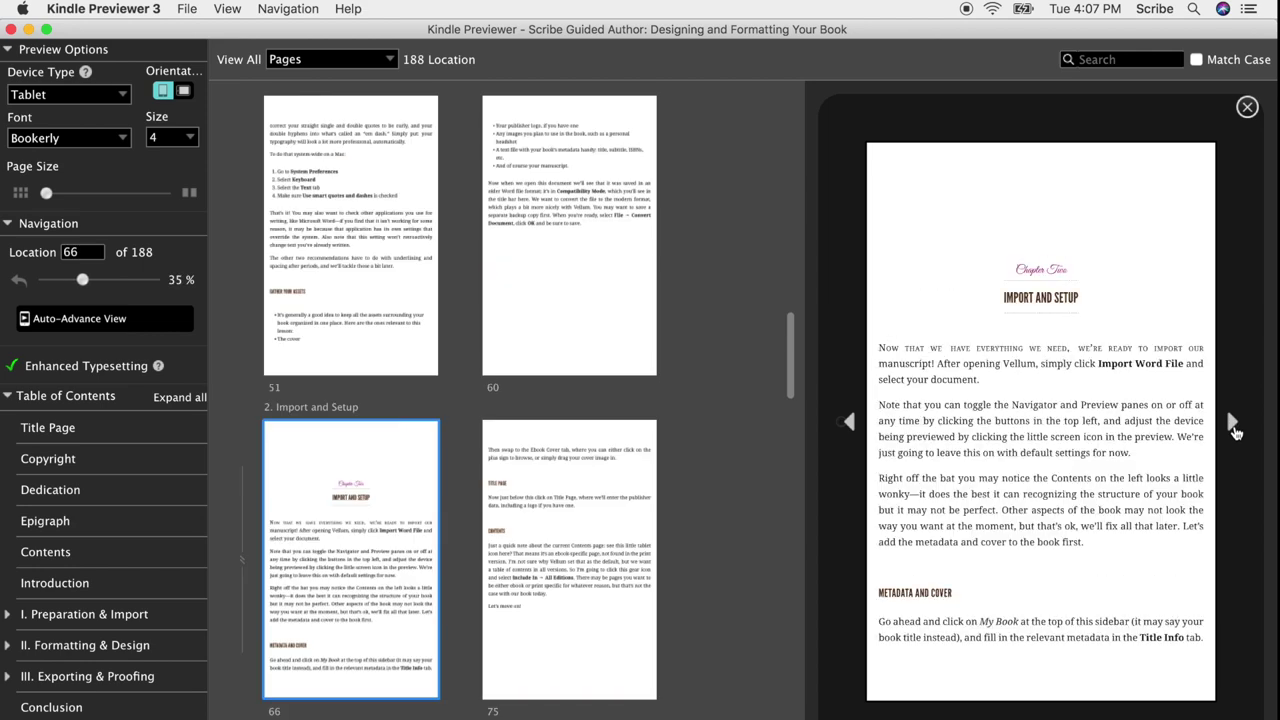
Switch the preview device type to Phone, then to Kindle E-reader
click(94, 96)
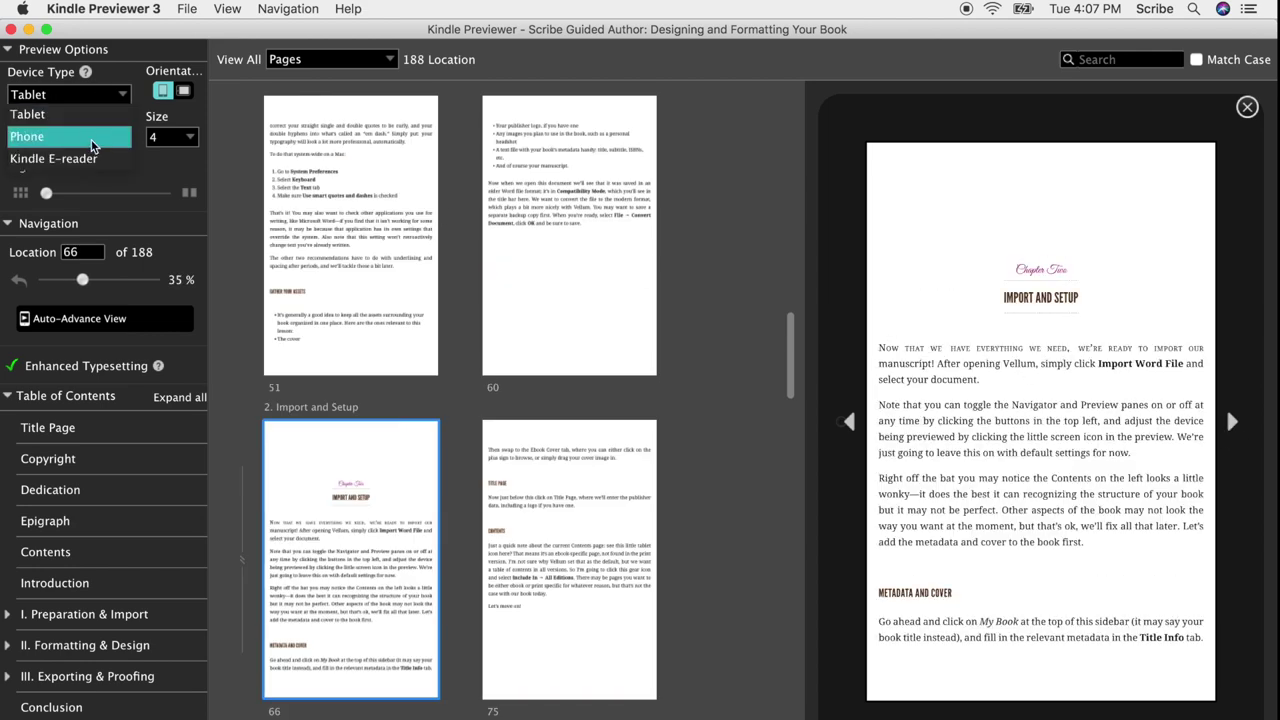
click(88, 142)
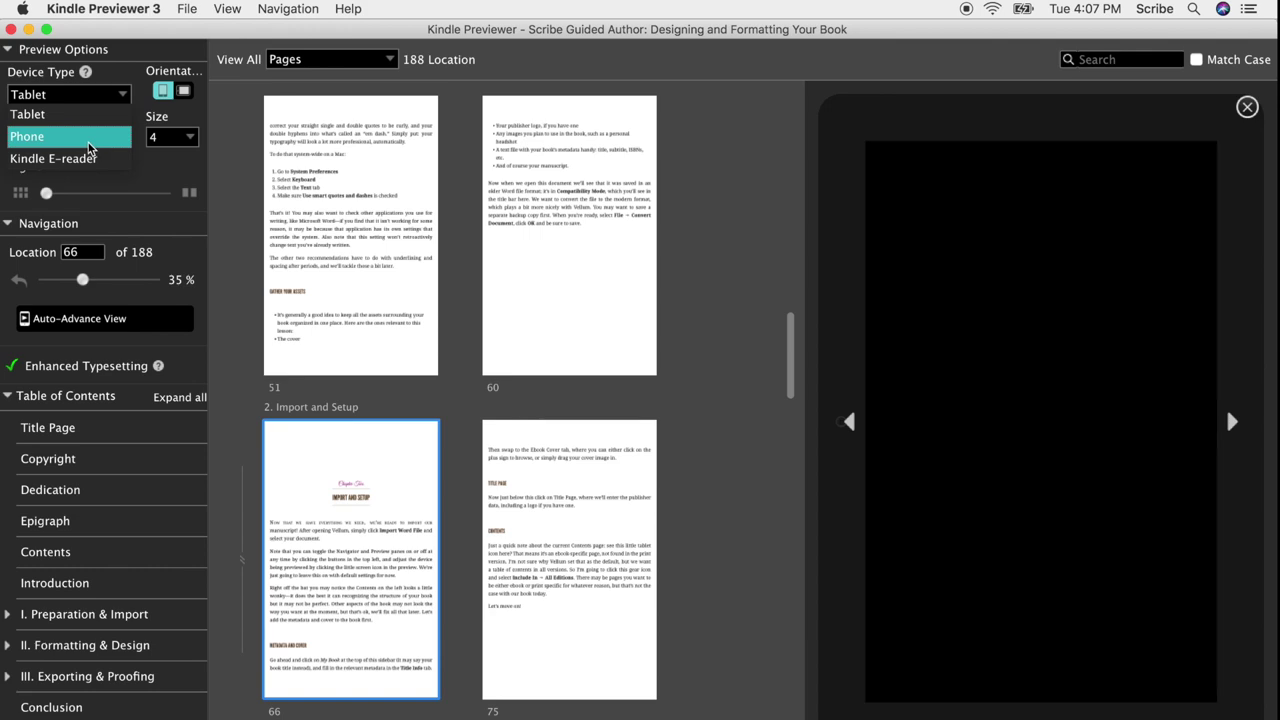
click(120, 96)
click(72, 160)
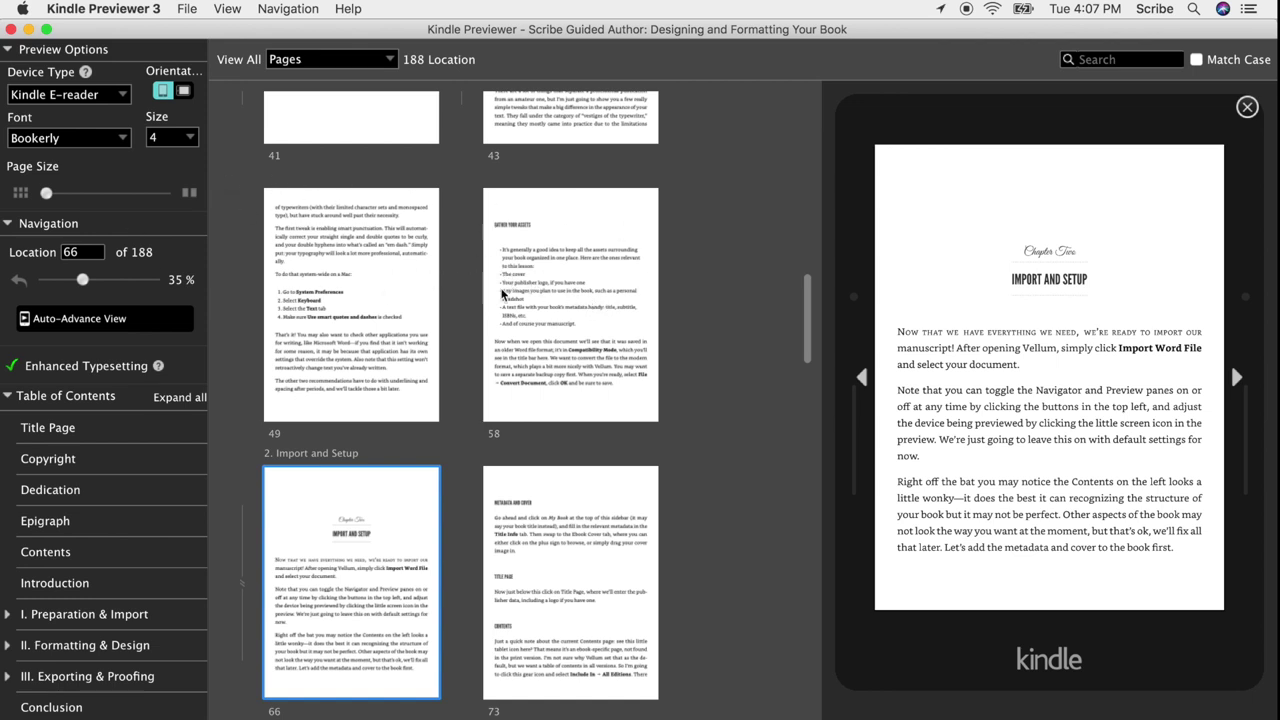
click(108, 9)
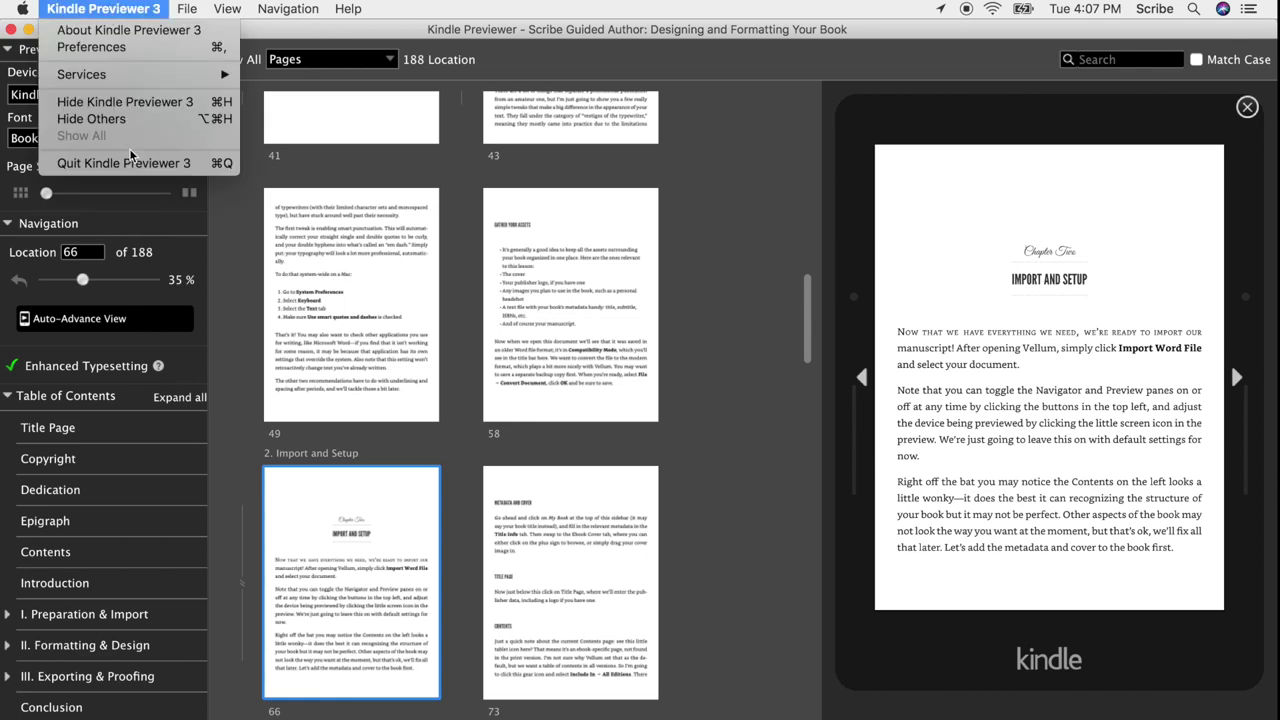
Quit Kindle Previewer 3, returning to the Scribe Guided Author folder in Finder
click(126, 167)
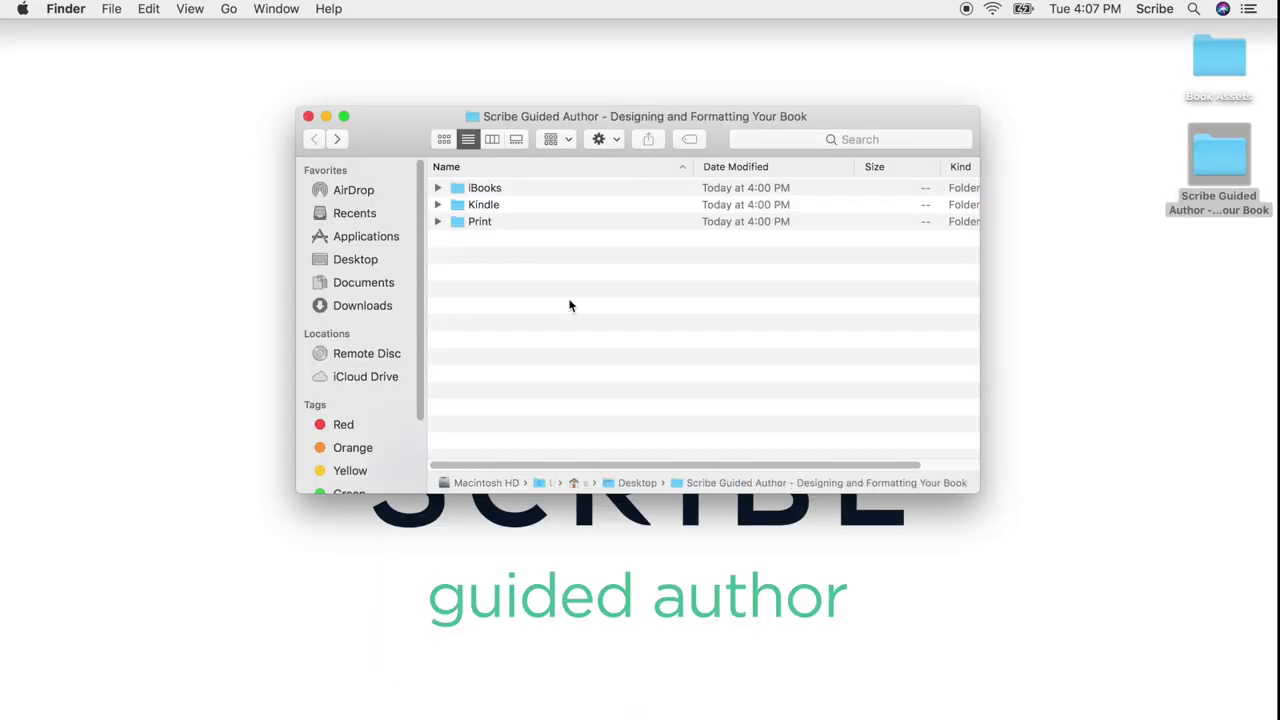